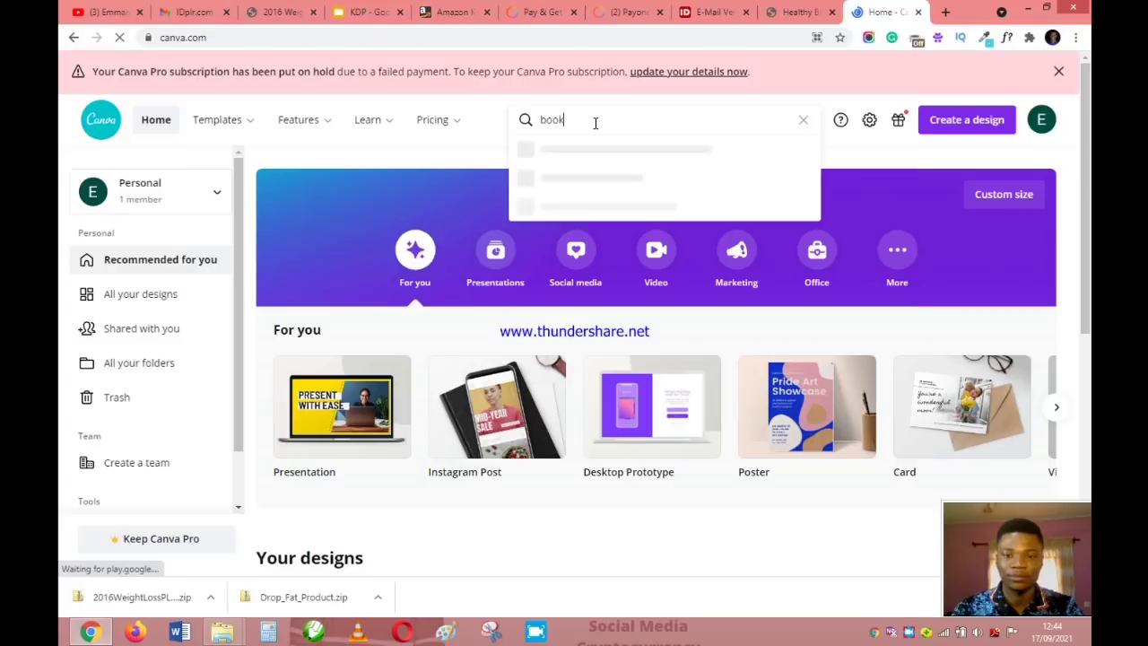
# Search the templates for "book cover" and open the "The Walk to Freedom" cover template for editing
pyautogui.write('cover')
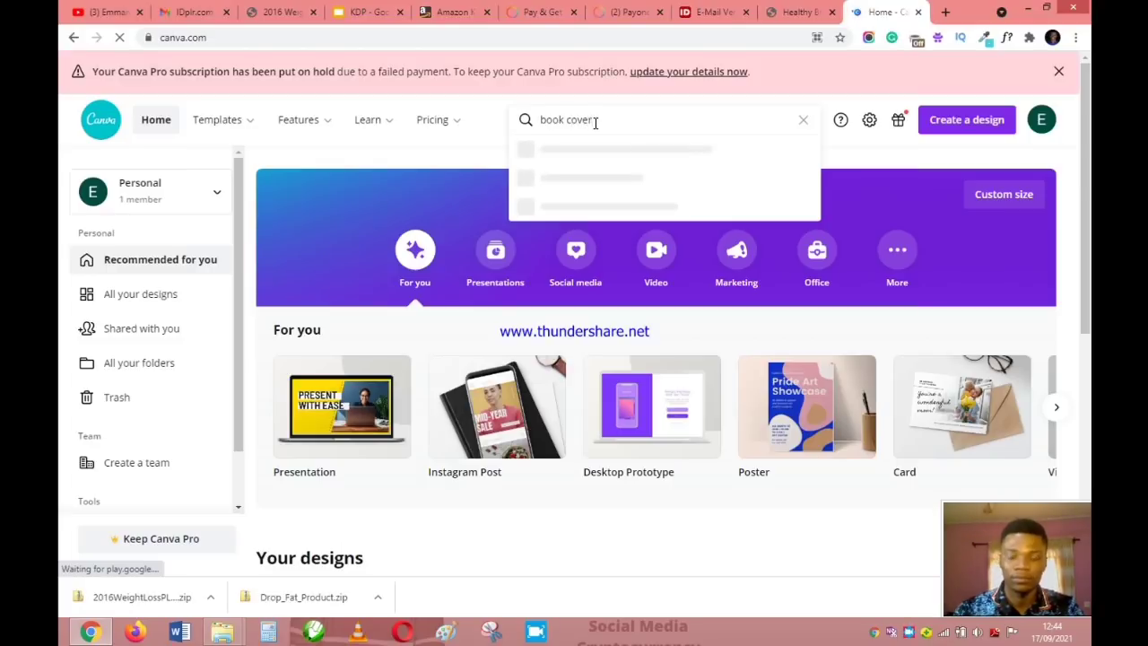
pyautogui.press('Return')
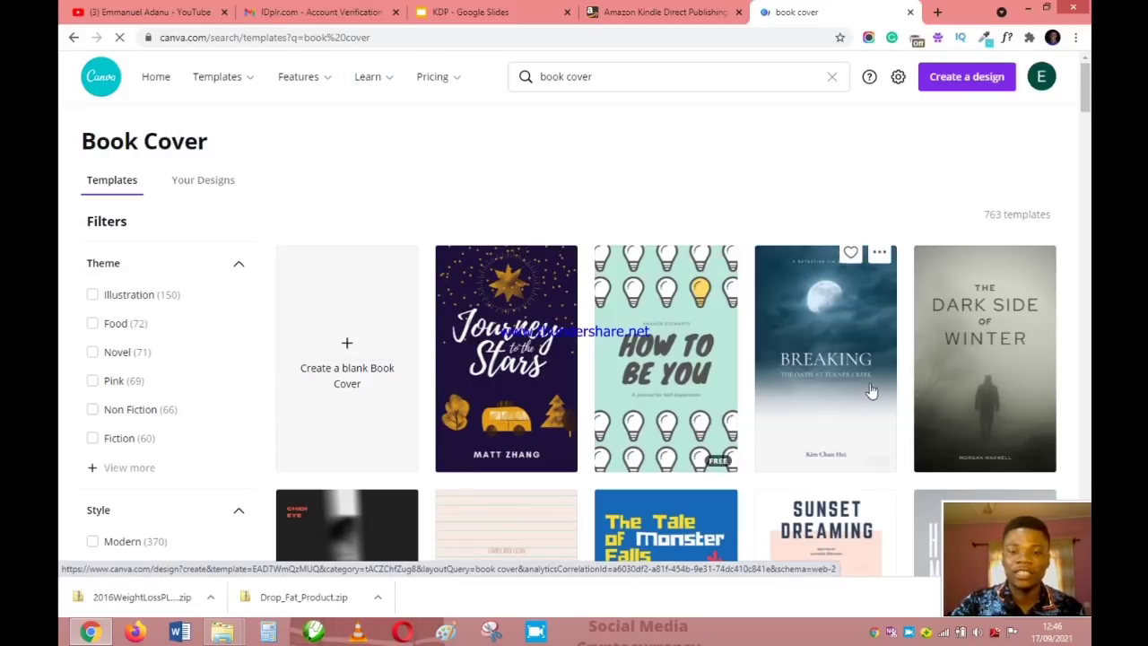
pyautogui.scroll(-2, 831, 332)
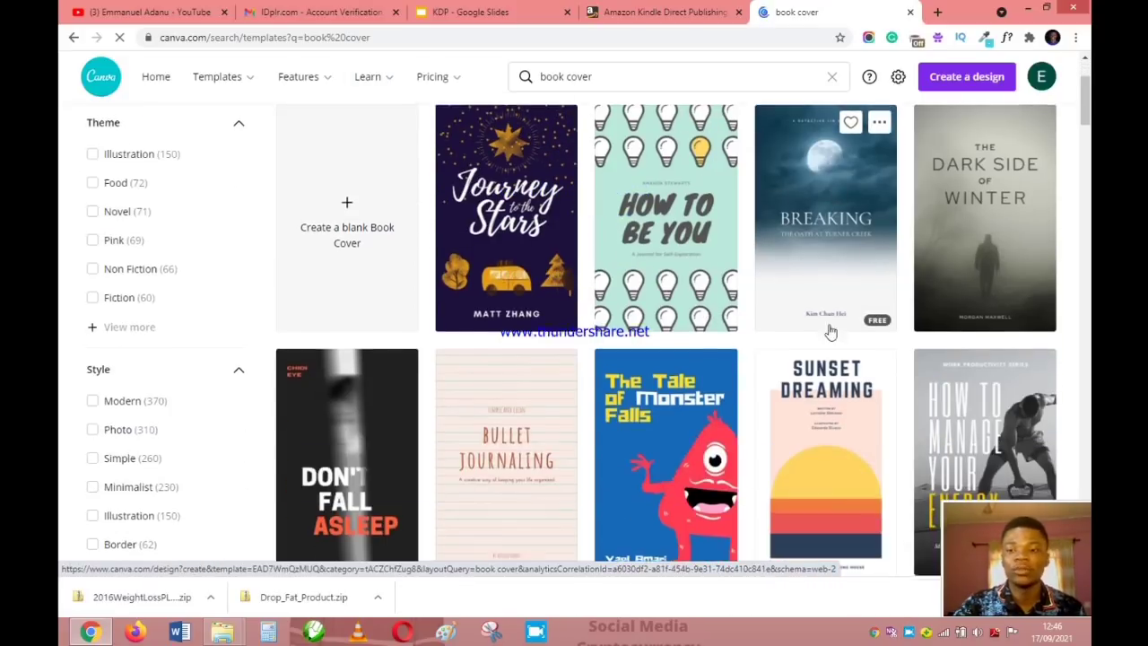
pyautogui.scroll(-5, 831, 332)
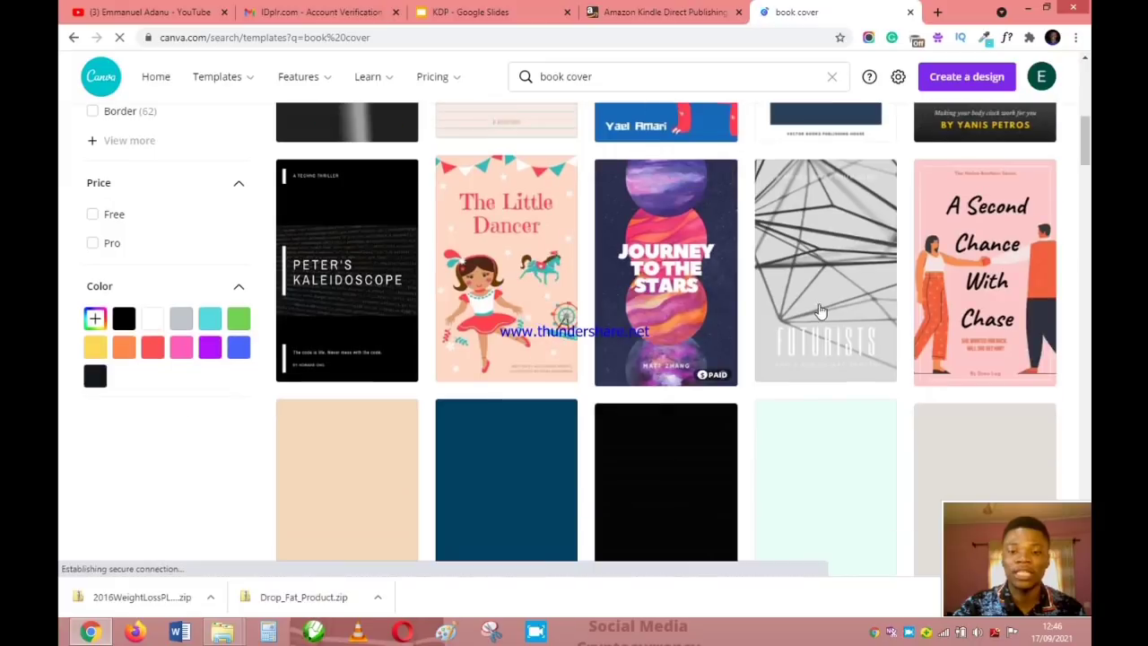
pyautogui.scroll(-3, 820, 310)
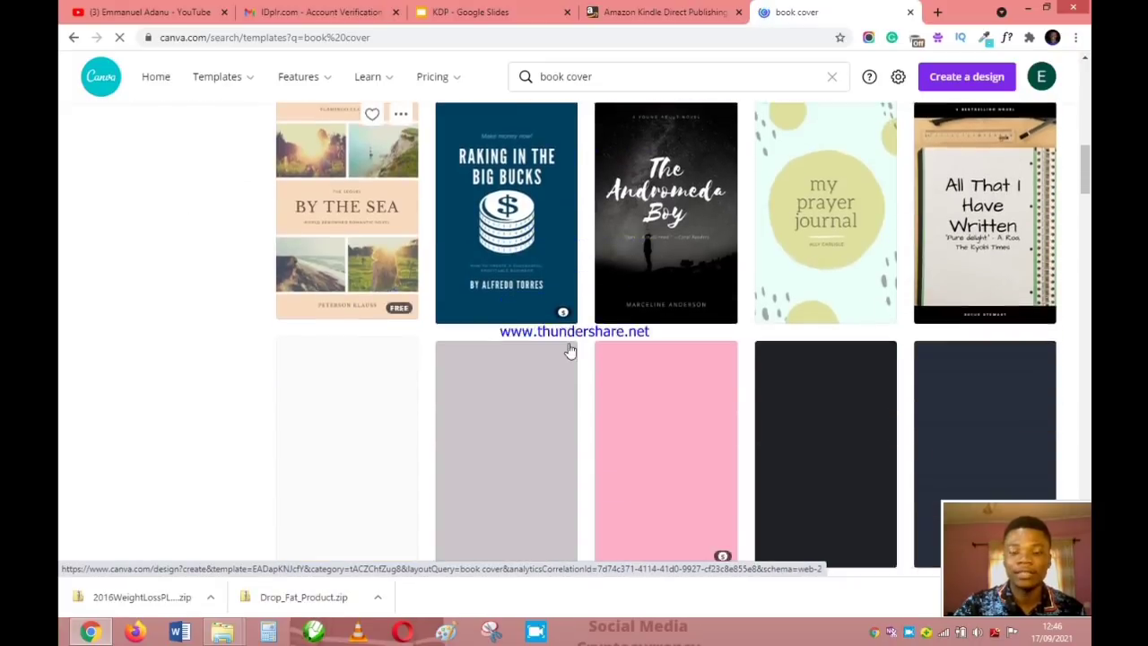
pyautogui.scroll(-1, 746, 385)
pyautogui.scroll(4, 523, 362)
pyautogui.scroll(-4, 516, 391)
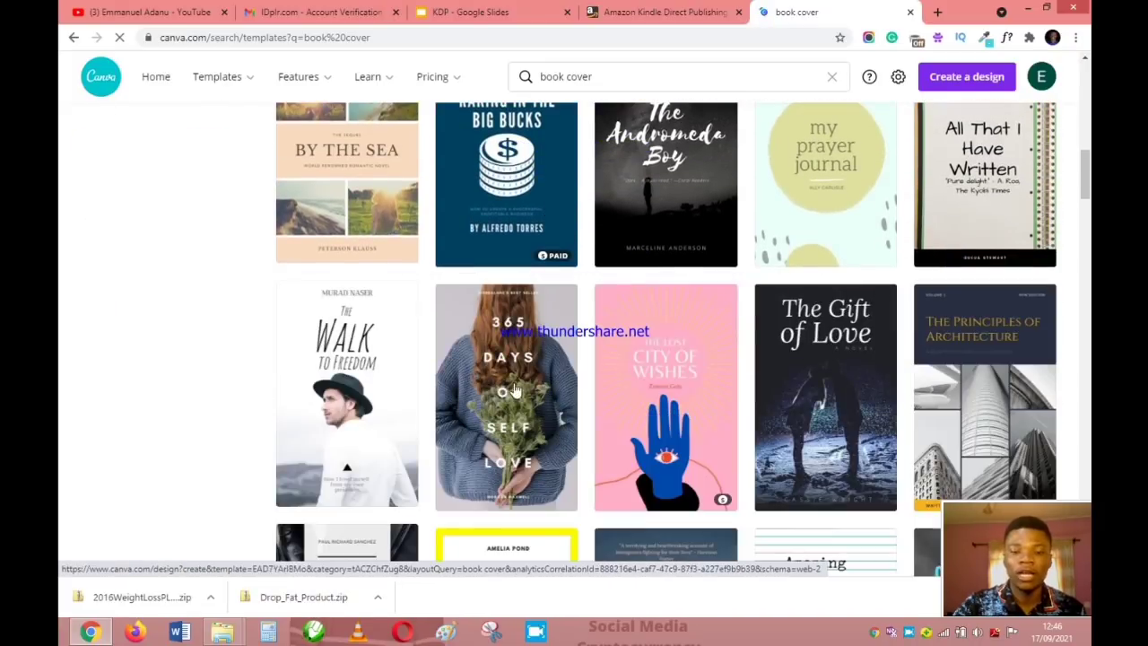
pyautogui.scroll(-2, 525, 310)
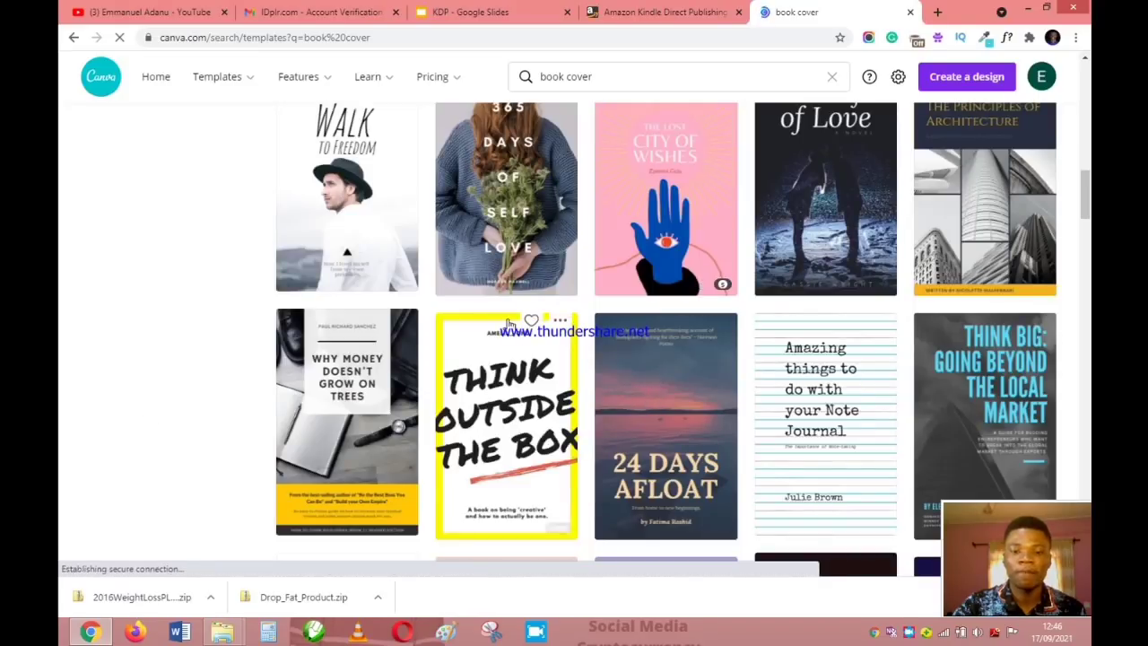
pyautogui.scroll(-2, 521, 328)
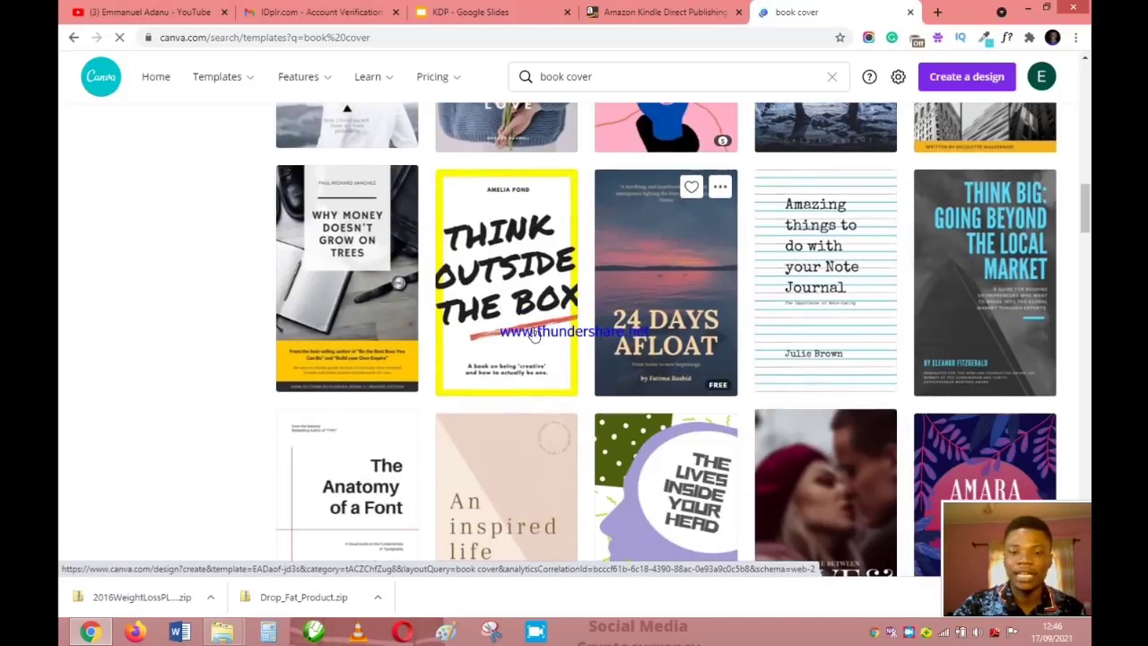
pyautogui.scroll(2, 533, 334)
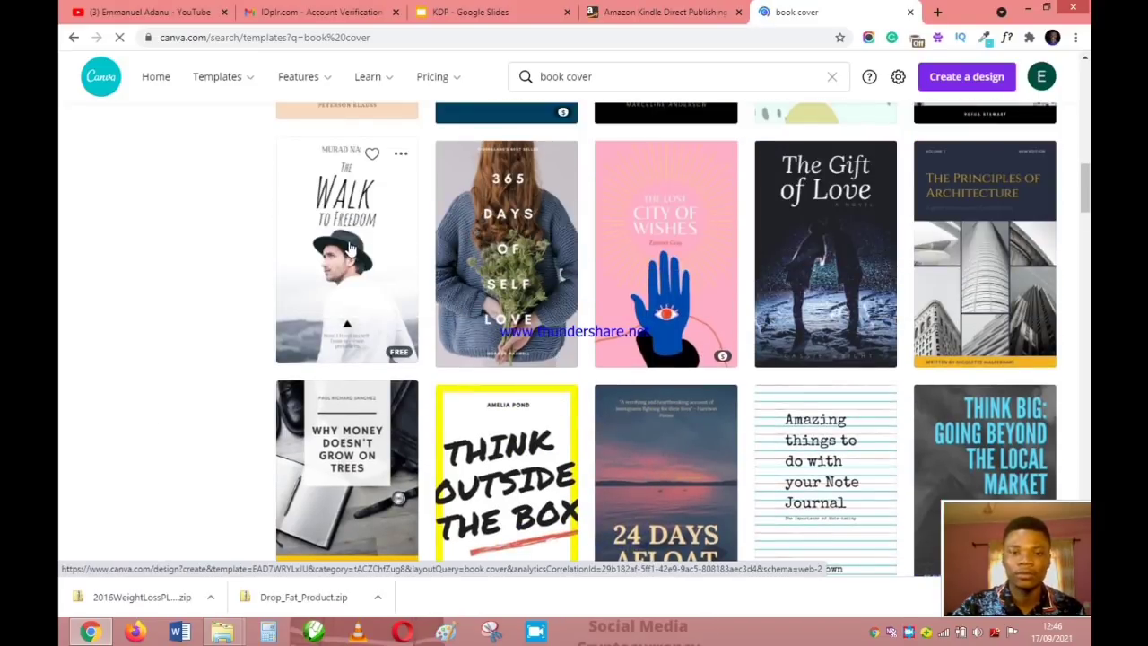
pyautogui.click(351, 248)
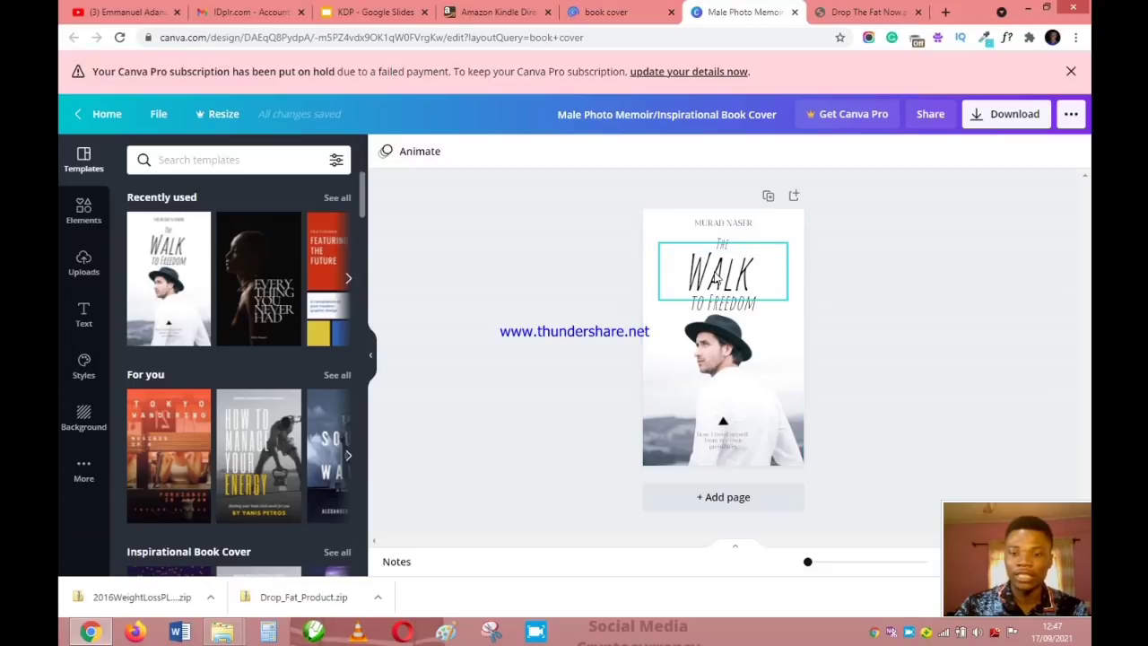
# Check the title in the Drop The Fat Now PDF and replace the cover's large title word "WALK" with "THE FAT"
pyautogui.click(840, 9)
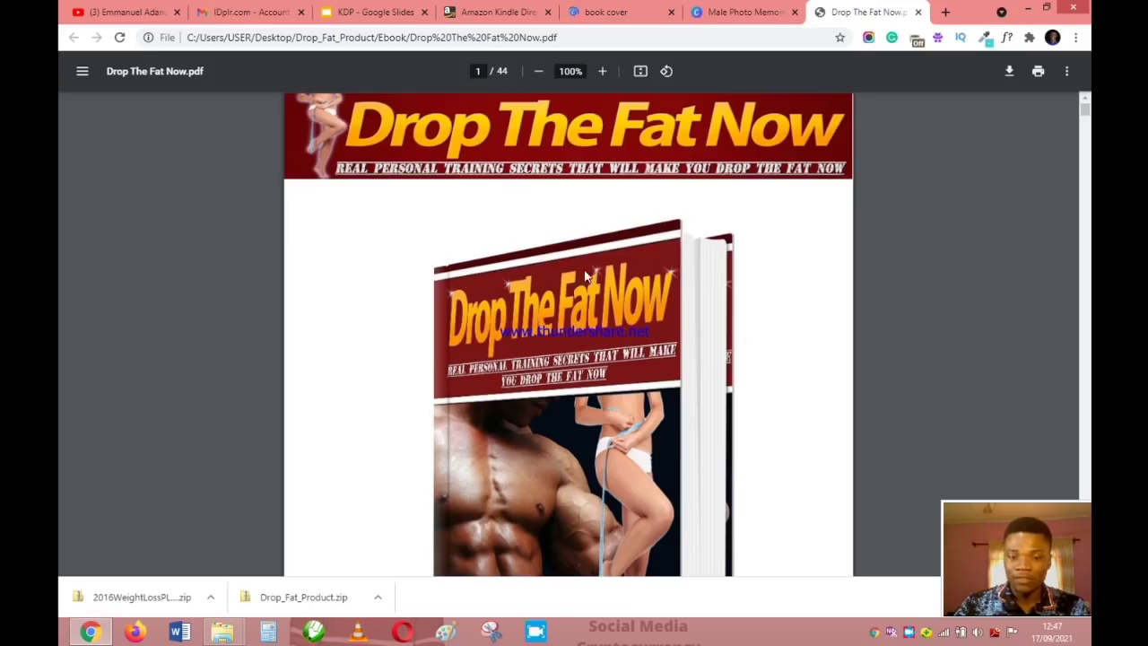
pyautogui.click(742, 12)
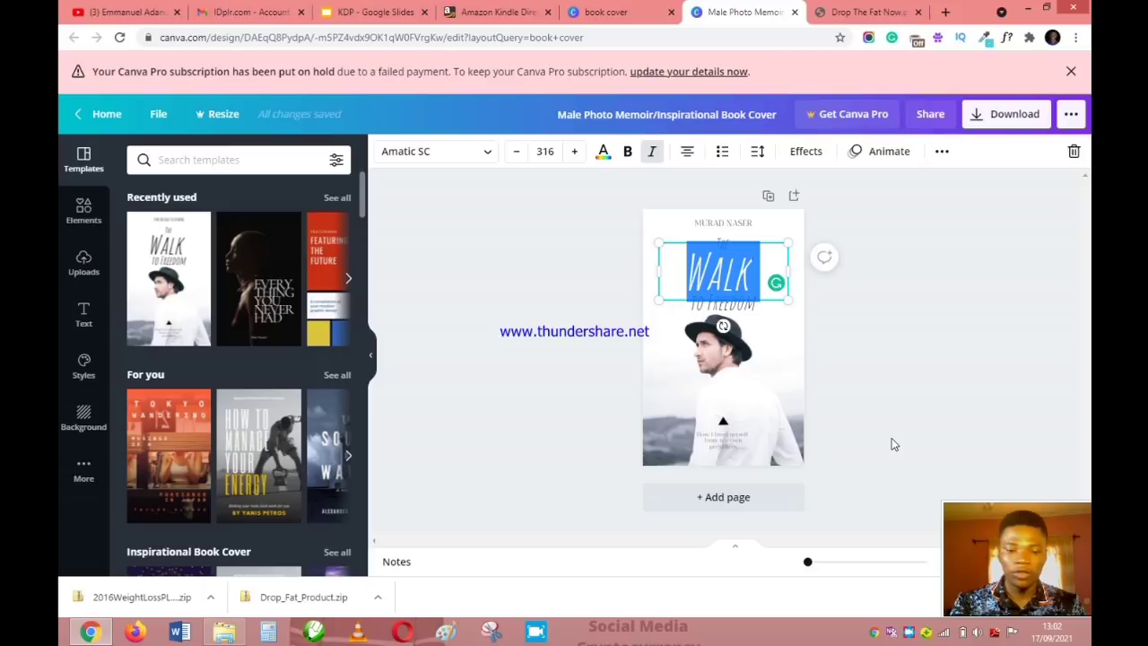
pyautogui.write('DROP')
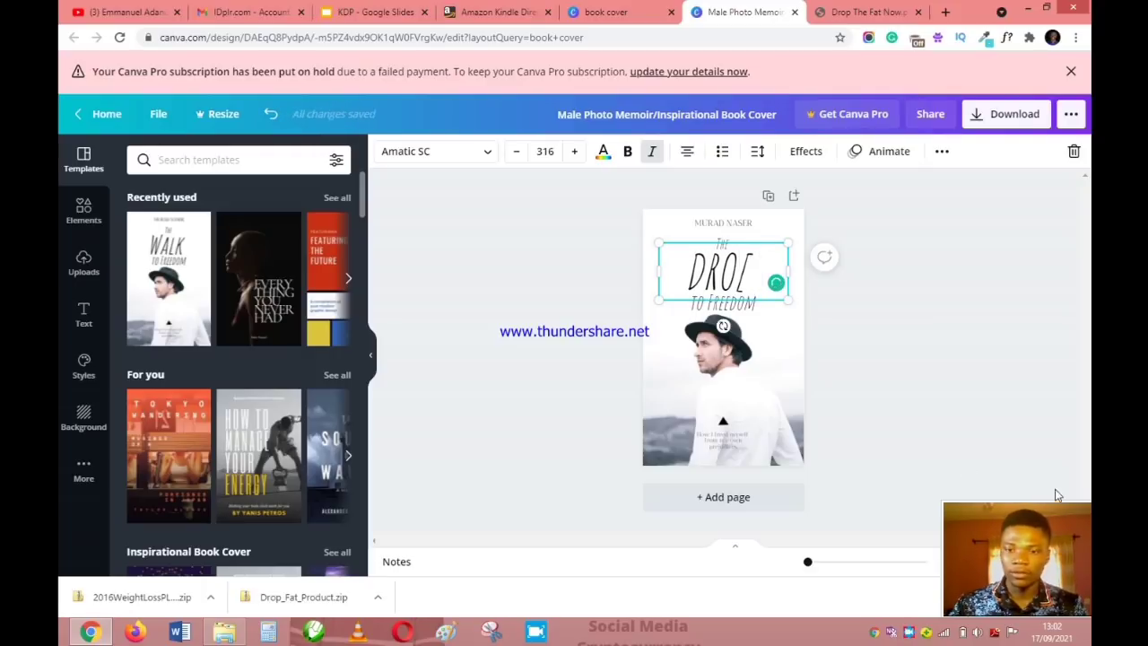
pyautogui.hotkey('ctrl', 'a')
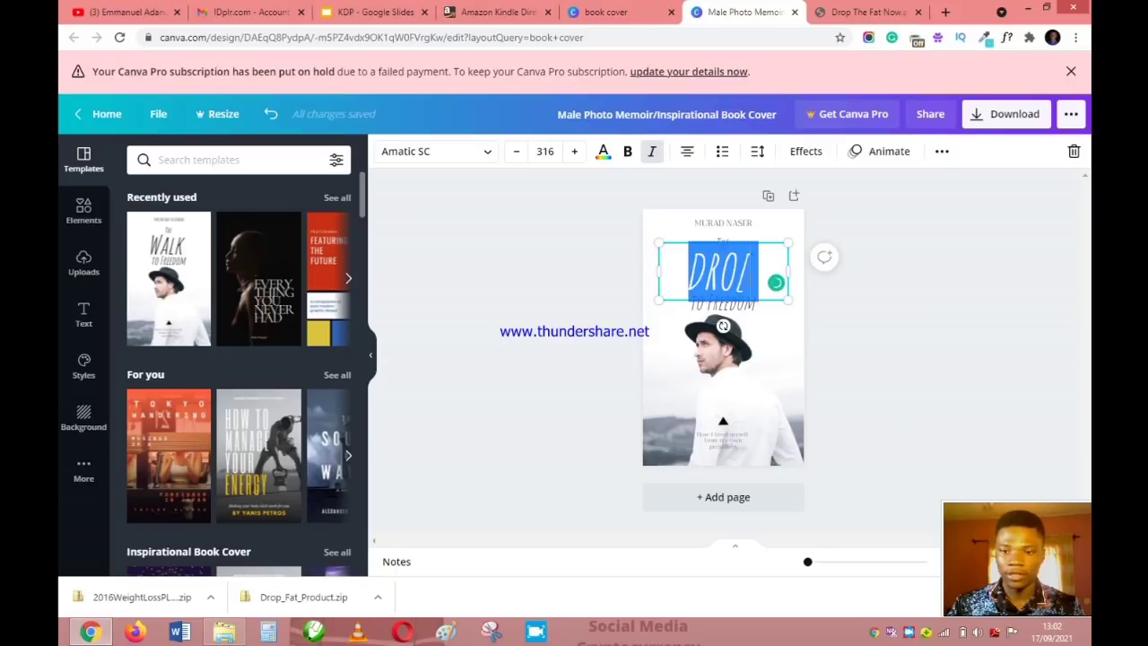
pyautogui.write('TH')
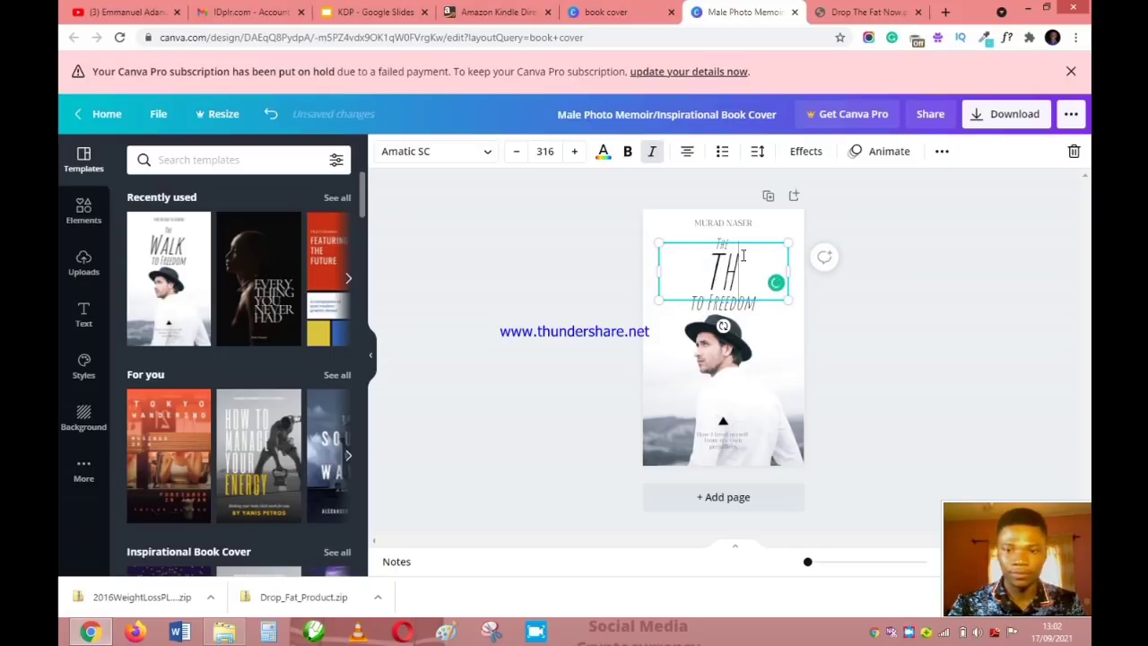
pyautogui.write('E FAT')
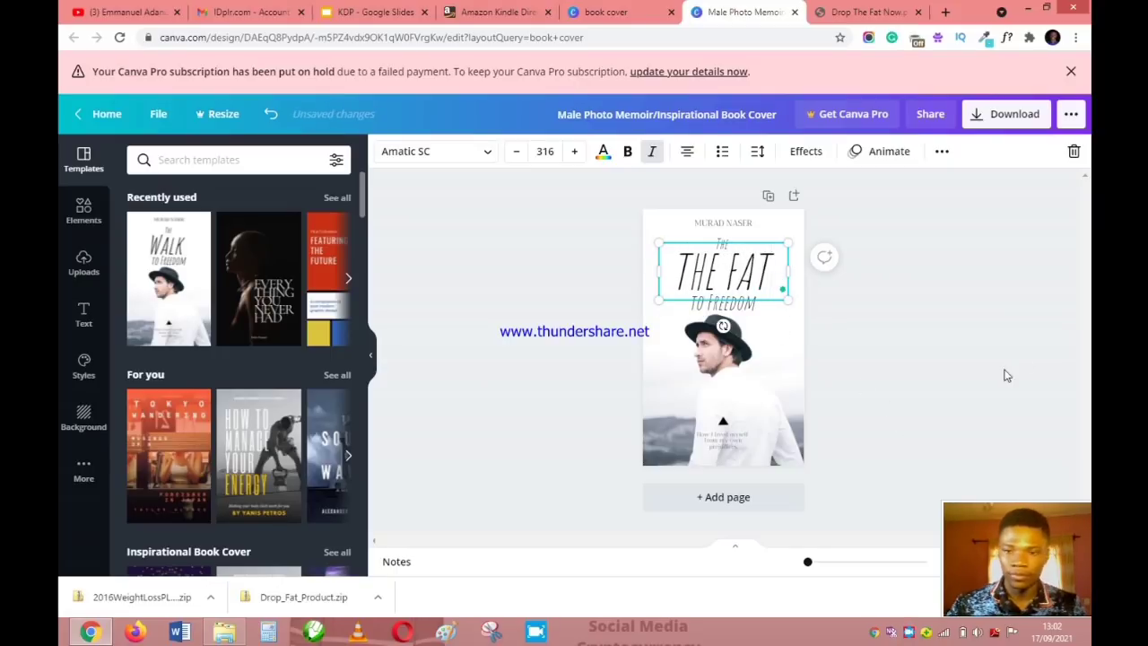
# Replace the small title line "The" above "THE FAT" with "DROP"
pyautogui.click(741, 239)
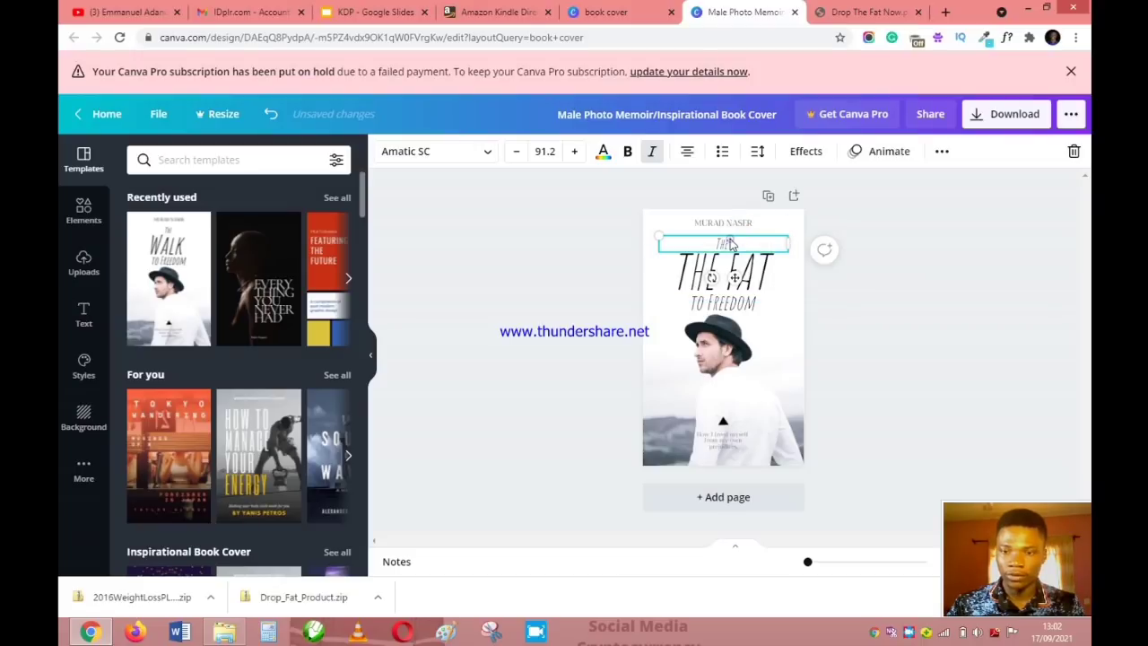
pyautogui.write('DR')
pyautogui.click(741, 239)
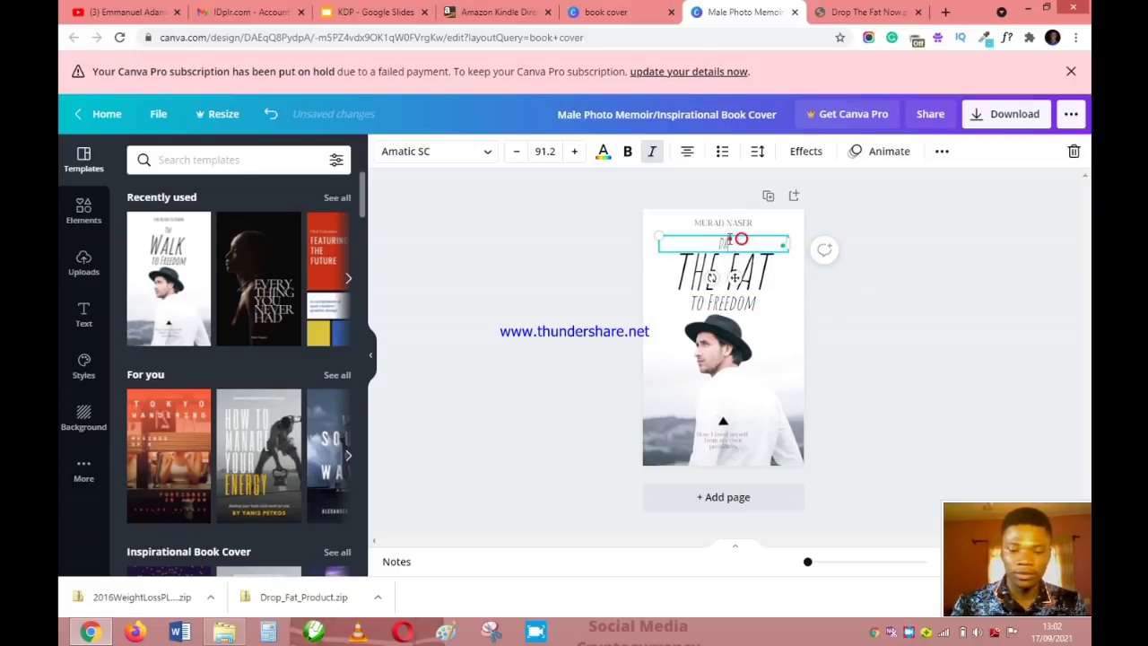
pyautogui.write('OP')
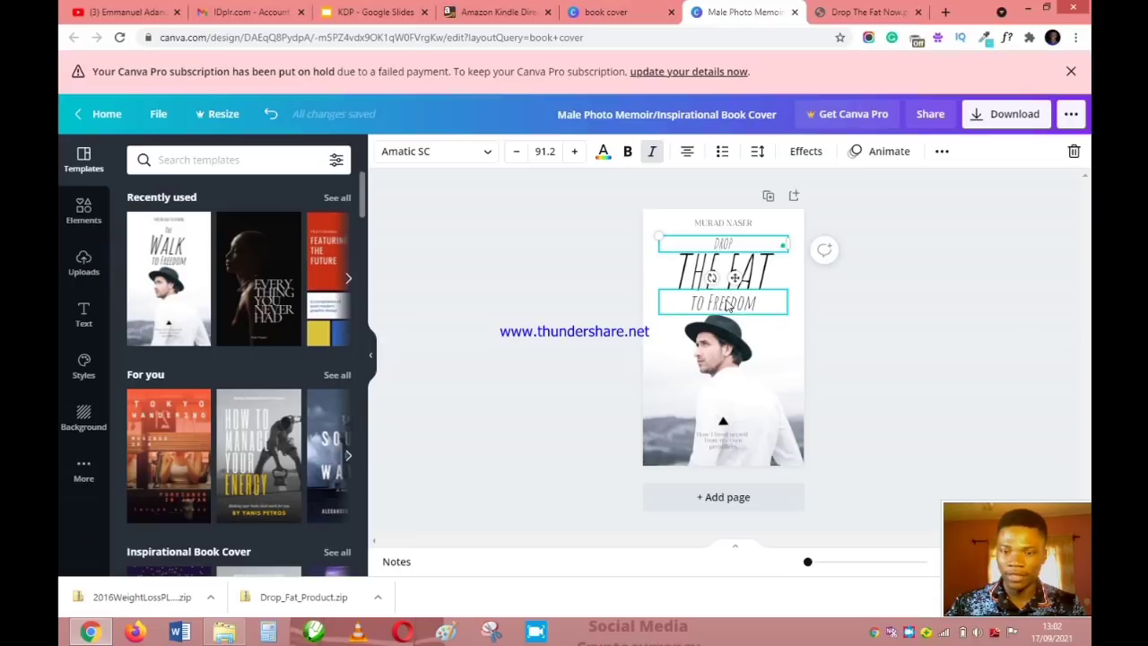
# Replace the title line "to Freedom" below "THE FAT" with "NOW"
pyautogui.click(728, 305)
pyautogui.doubleClick(725, 301)
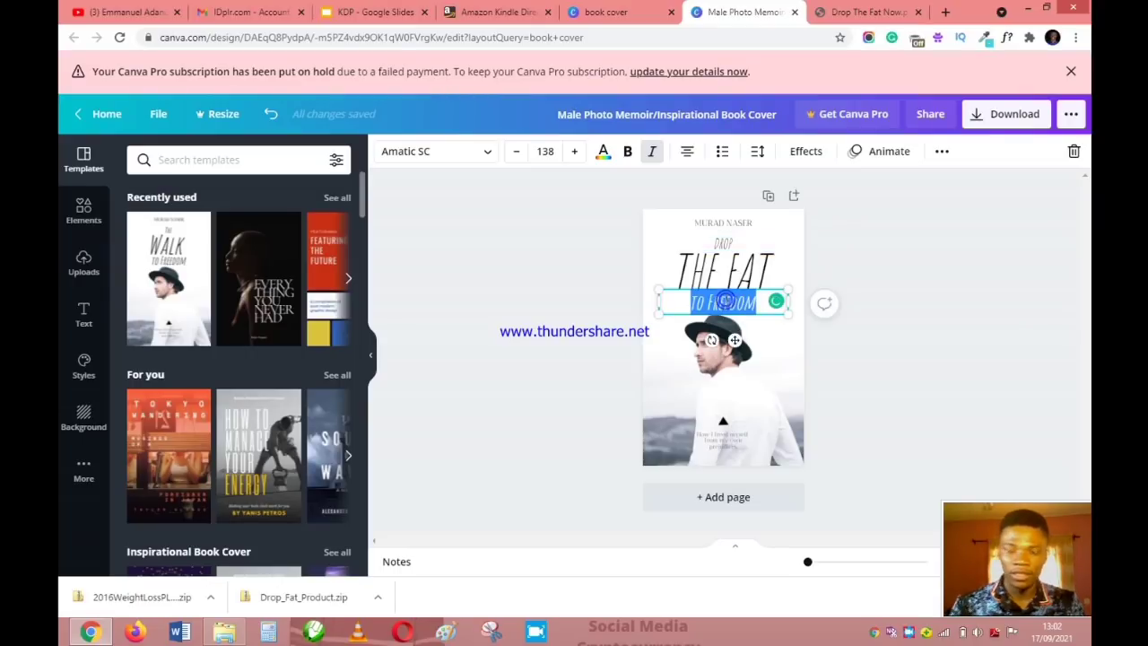
pyautogui.write('NOW')
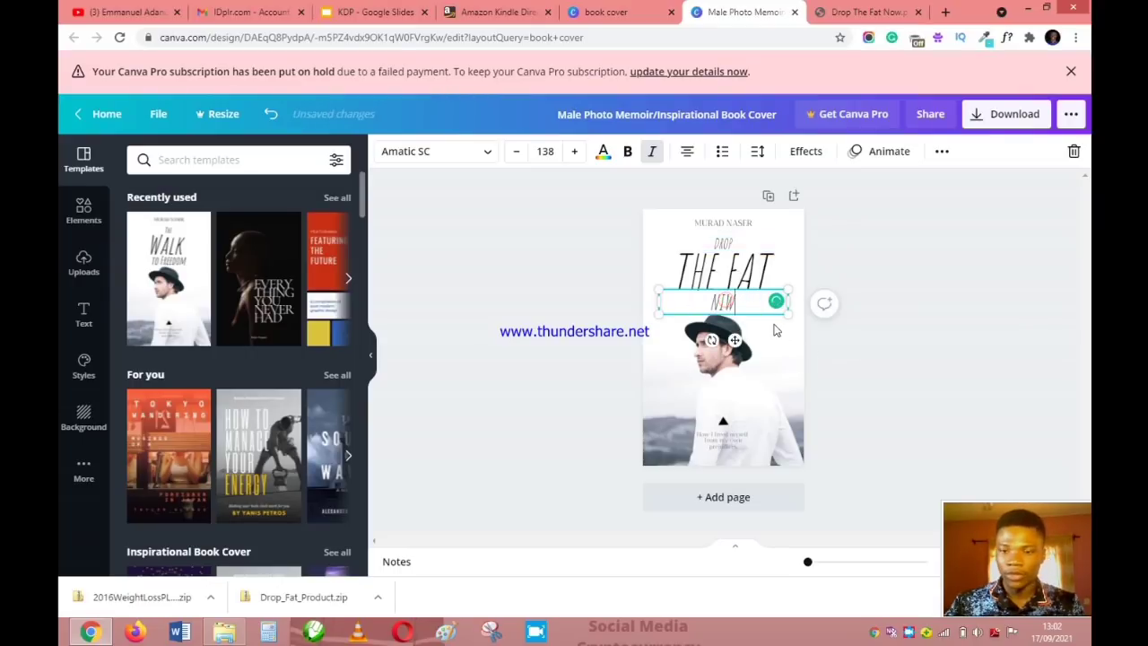
pyautogui.press('BackSpace')
pyautogui.press('BackSpace')
pyautogui.write('O')
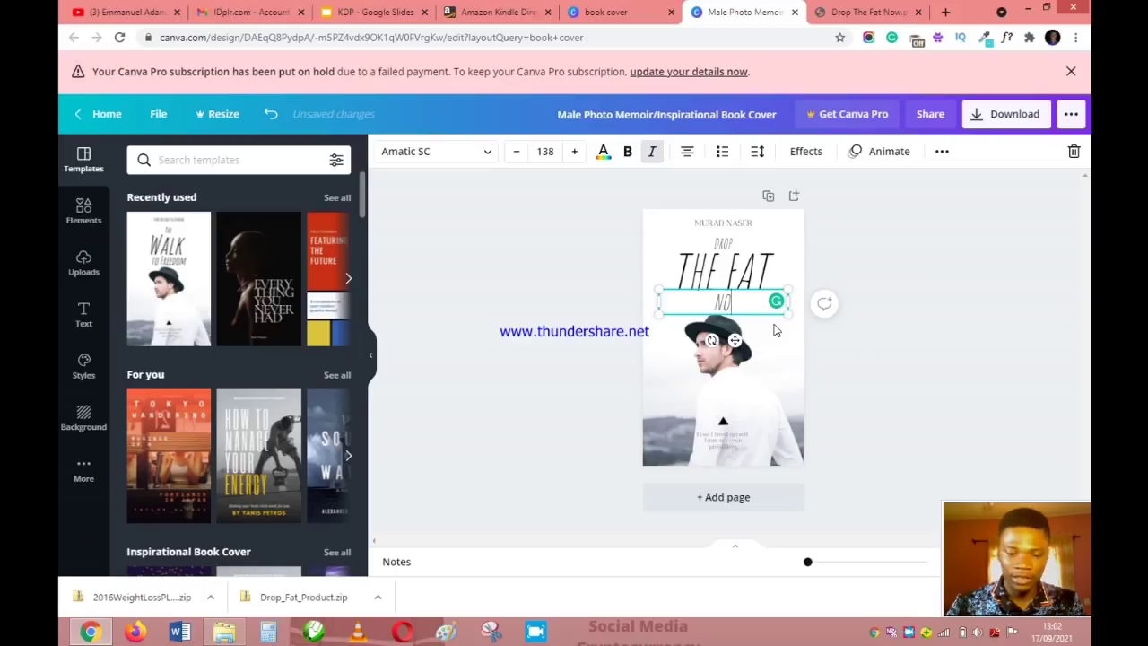
pyautogui.write('W')
pyautogui.click(841, 354)
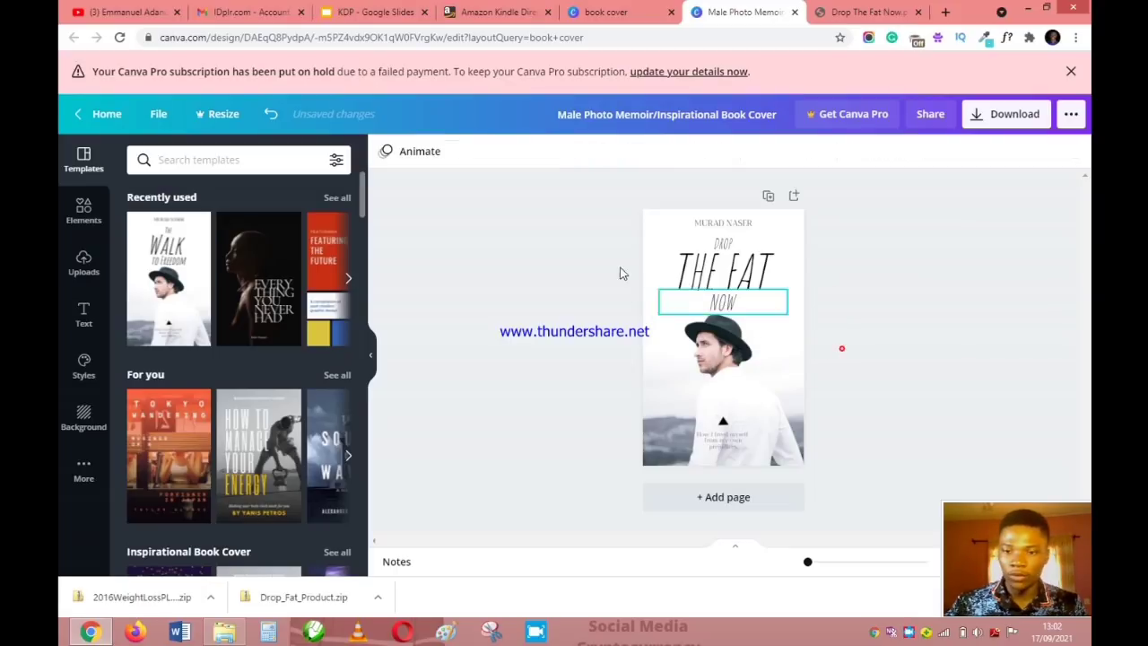
# Replace the sample author name above the title with the author's full name in capitals
pyautogui.click(726, 225)
pyautogui.click(726, 223)
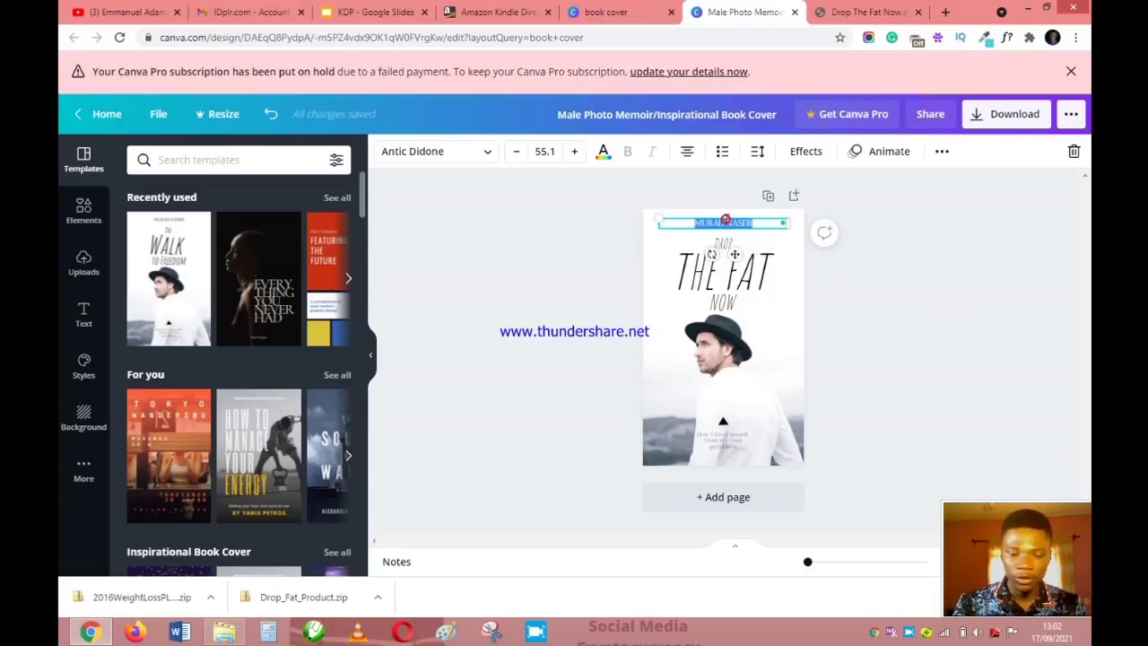
pyautogui.press('BackSpace')
pyautogui.write('EMMANUEL')
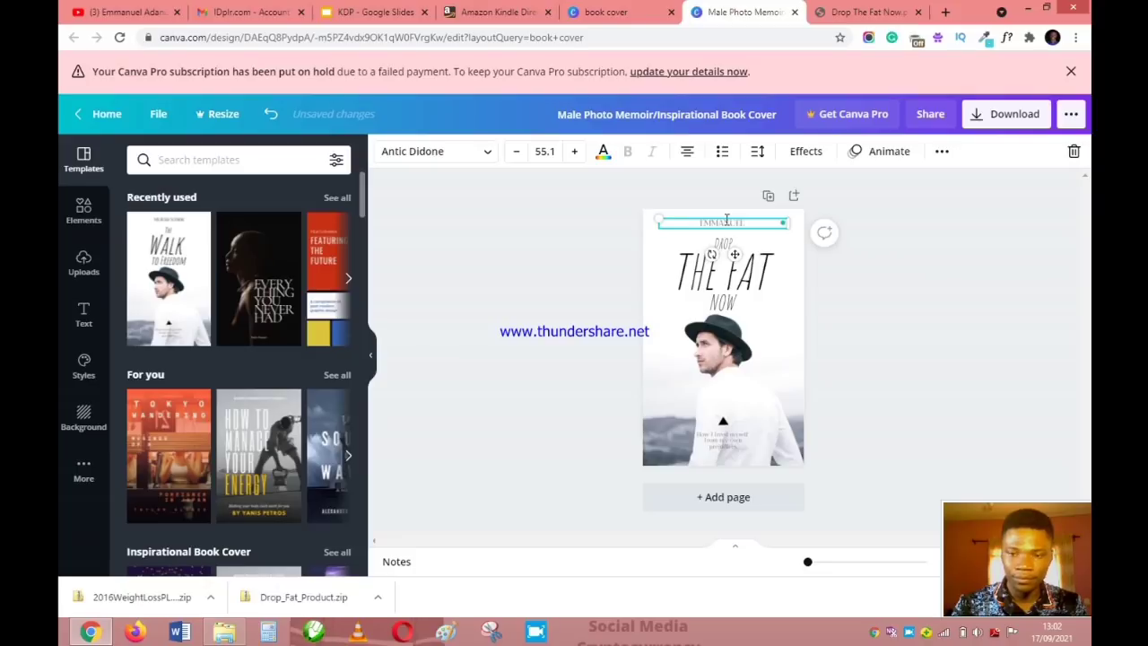
pyautogui.write(' ADANU')
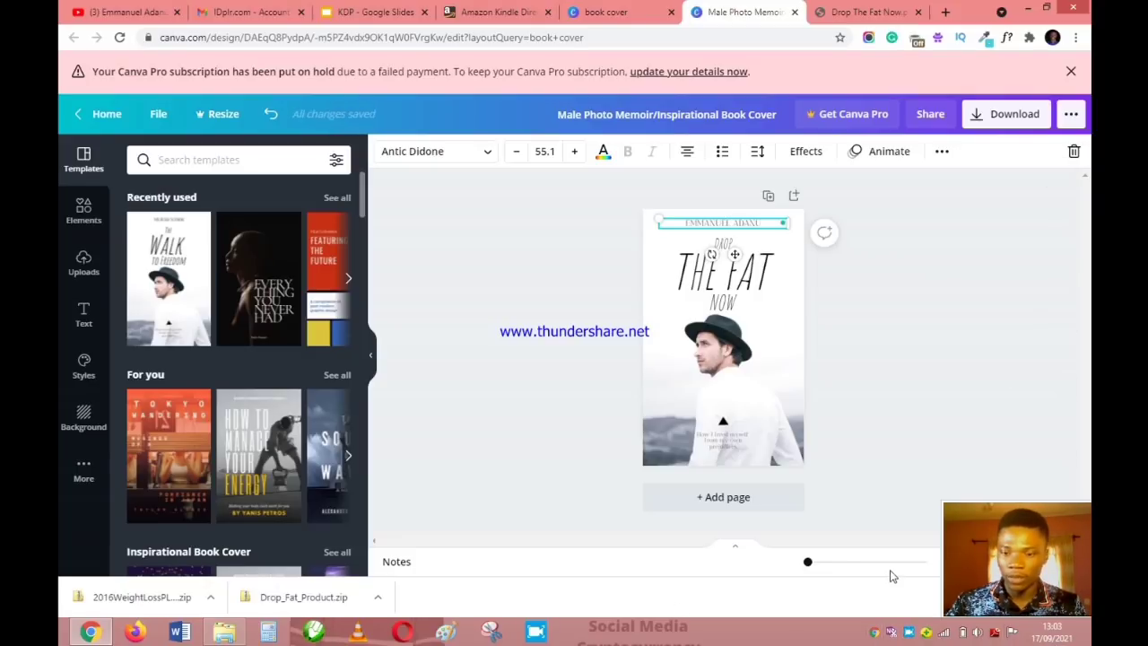
# Check the subtitle in the PDF and replace the tagline below the triangle with "REAL PERSONAL TRAINING SECRETS THAT WILL HELP YOU DROP THE FAT NOW"
pyautogui.click(821, 563)
pyautogui.scroll(-3, 808, 408)
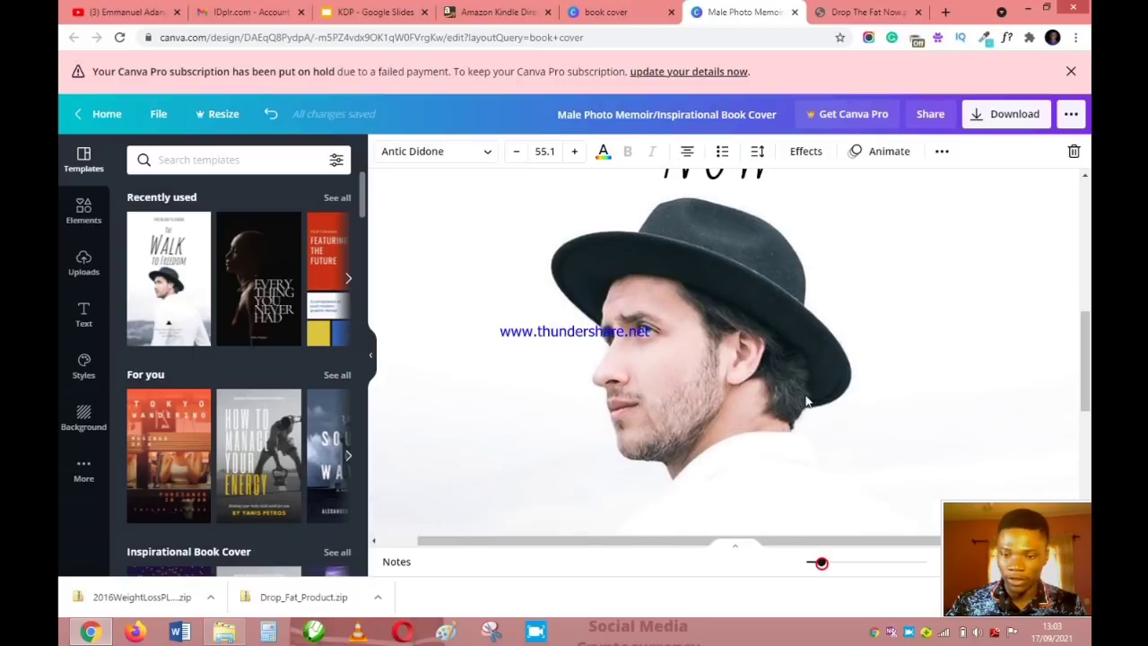
pyautogui.scroll(-2, 789, 396)
pyautogui.click(710, 345)
pyautogui.tripleClick(711, 346)
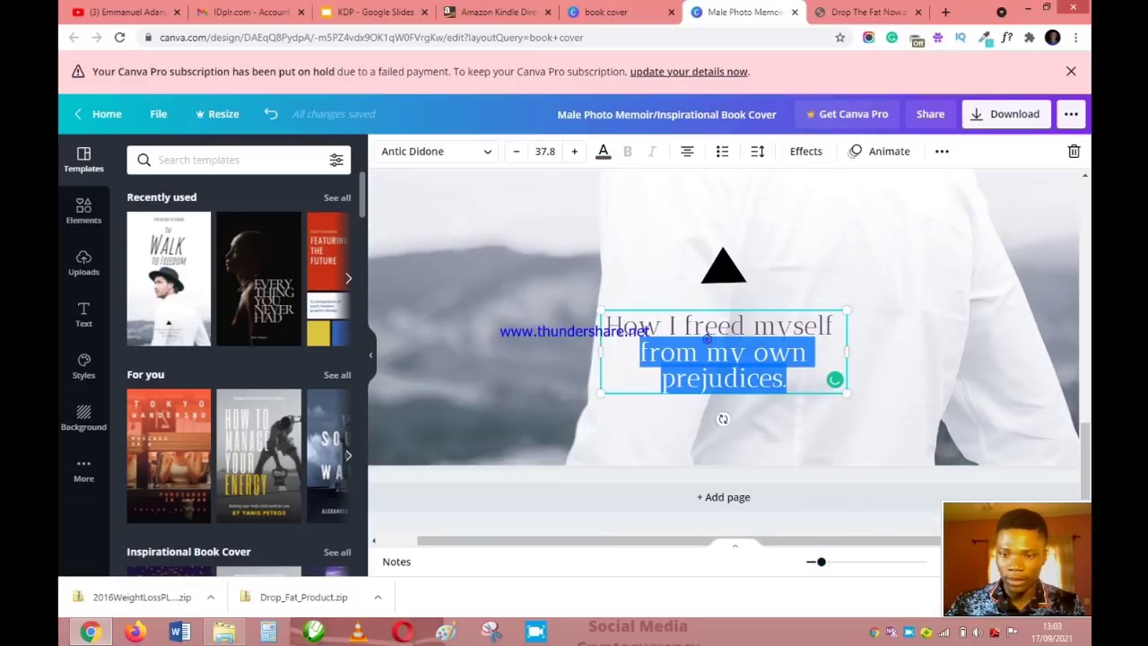
pyautogui.hotkey('ctrl', 'a')
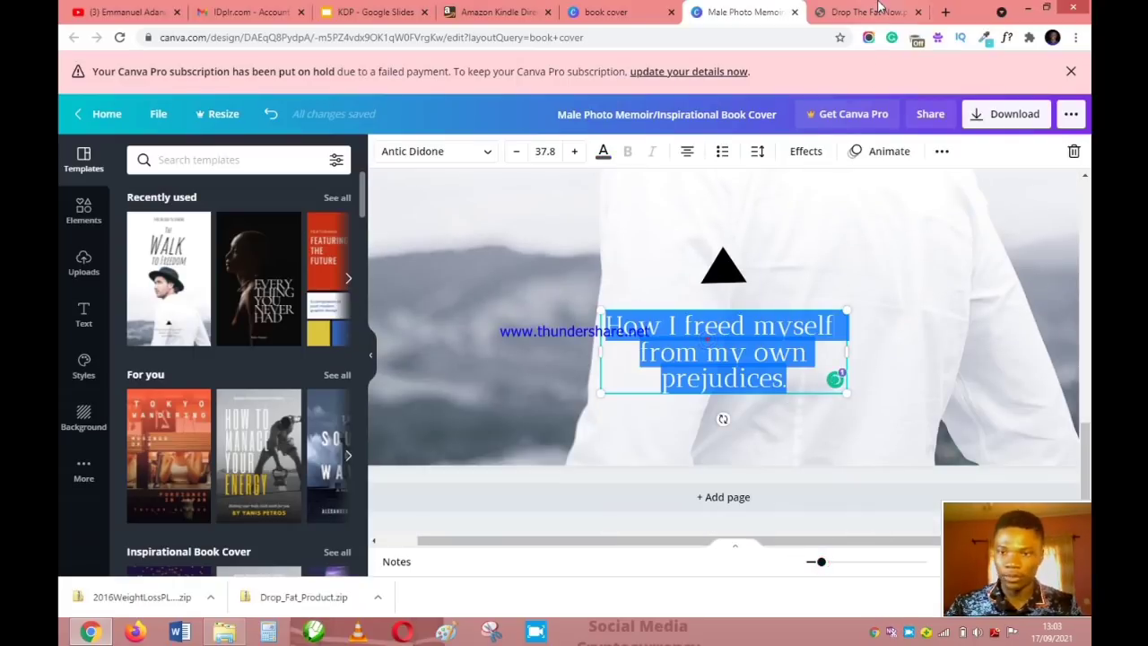
pyautogui.hotkey('ctrl', 'Tab')
pyautogui.scroll(-1, 681, 332)
pyautogui.scroll(-3, 610, 283)
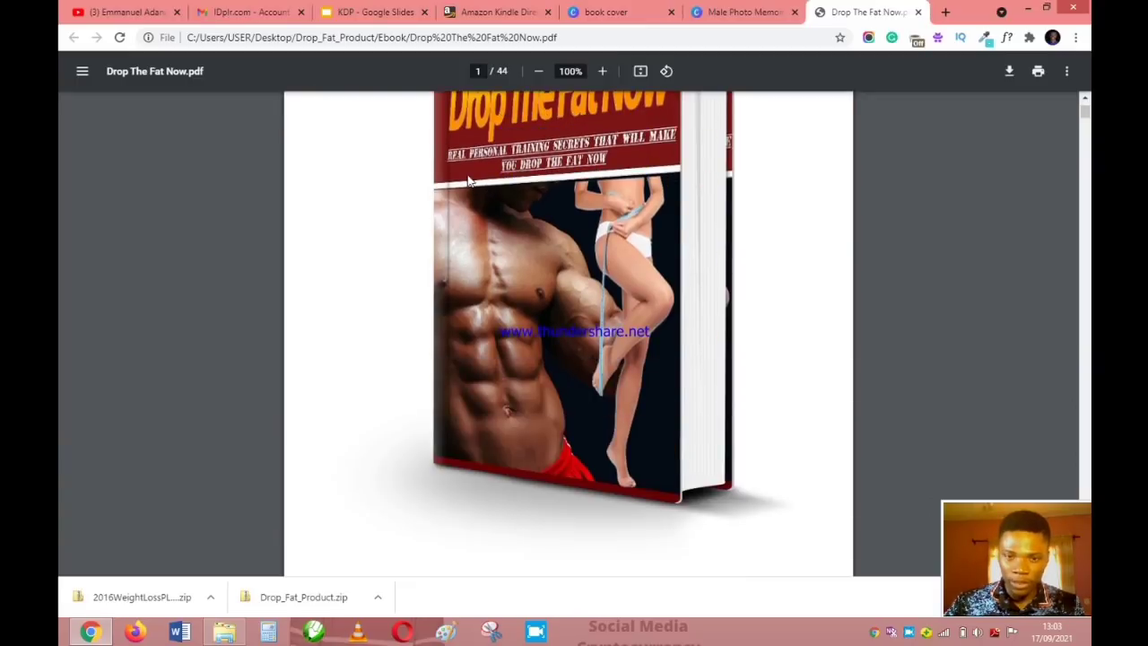
pyautogui.scroll(5, 586, 285)
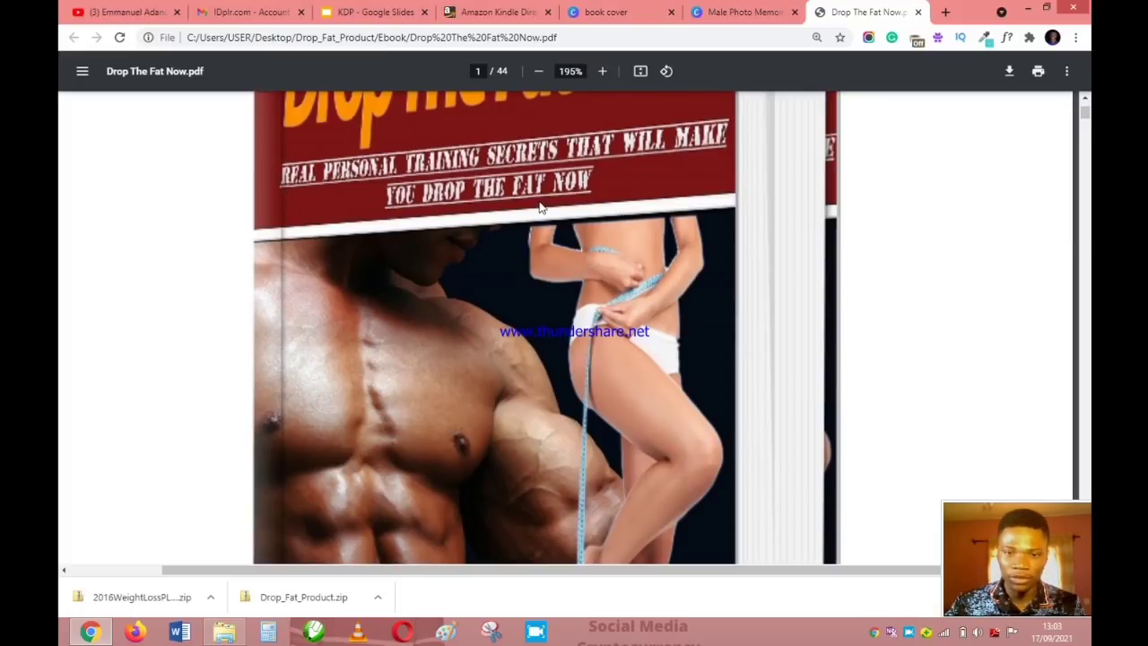
pyautogui.click(745, 12)
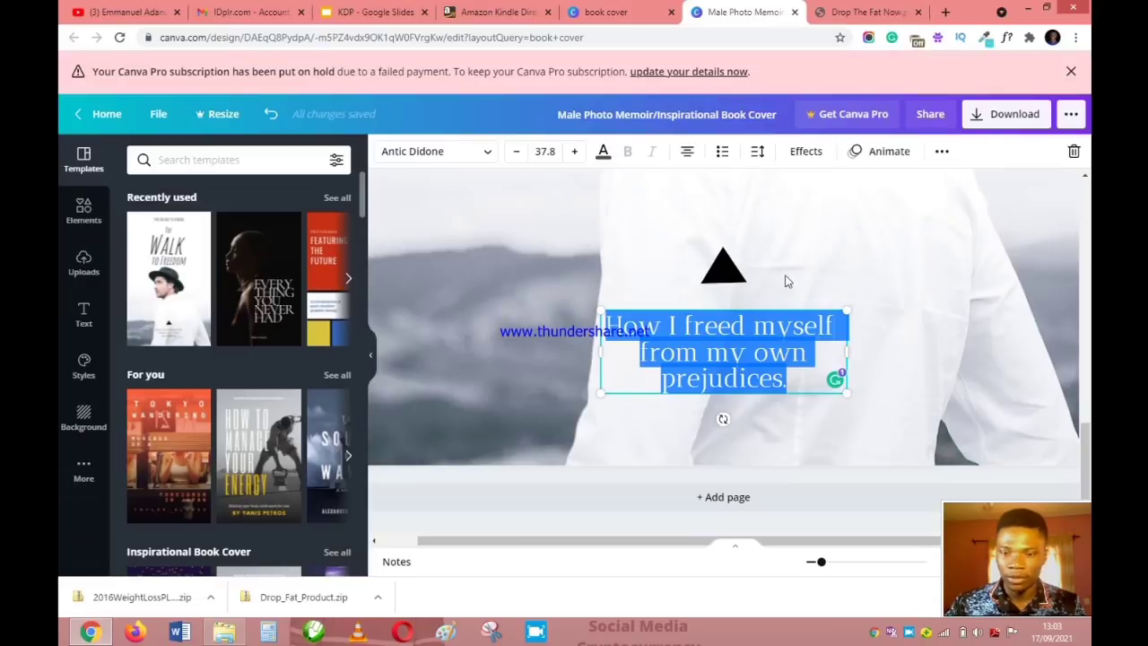
pyautogui.write('REA')
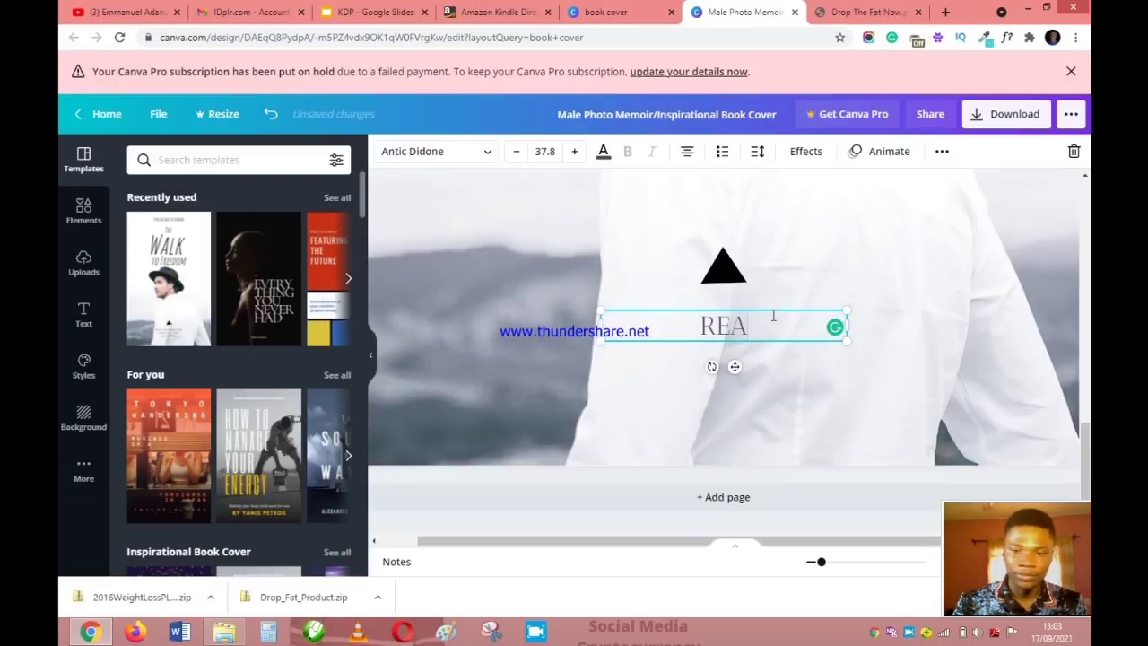
pyautogui.write('L PE')
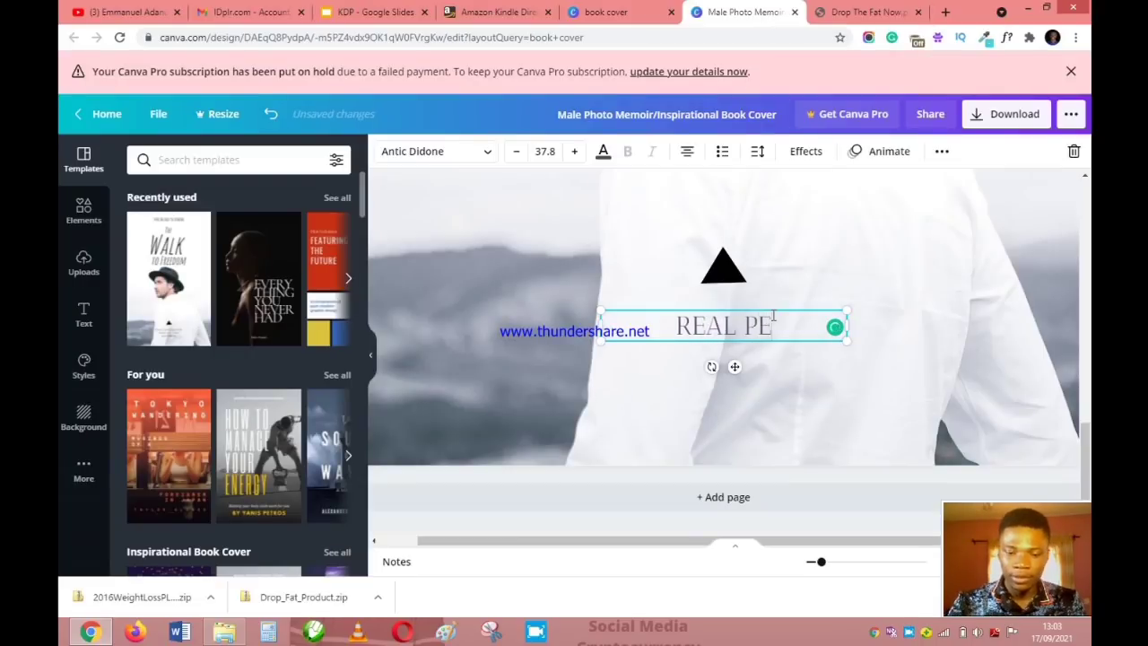
pyautogui.write('RSONAL TRAI')
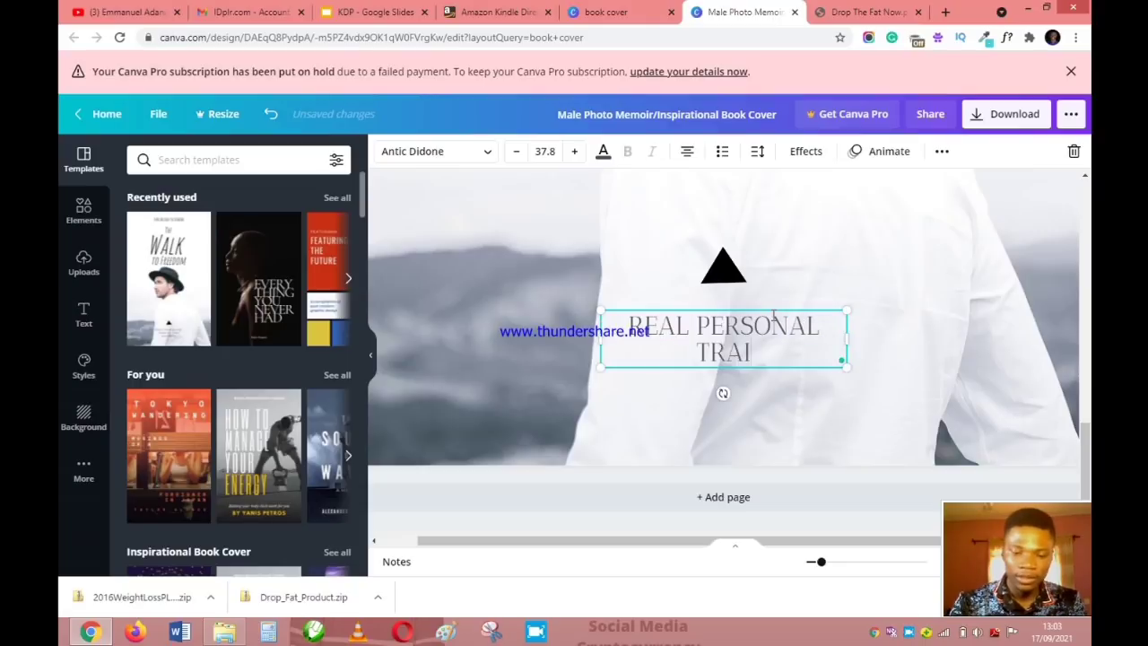
pyautogui.write('NING SECRET')
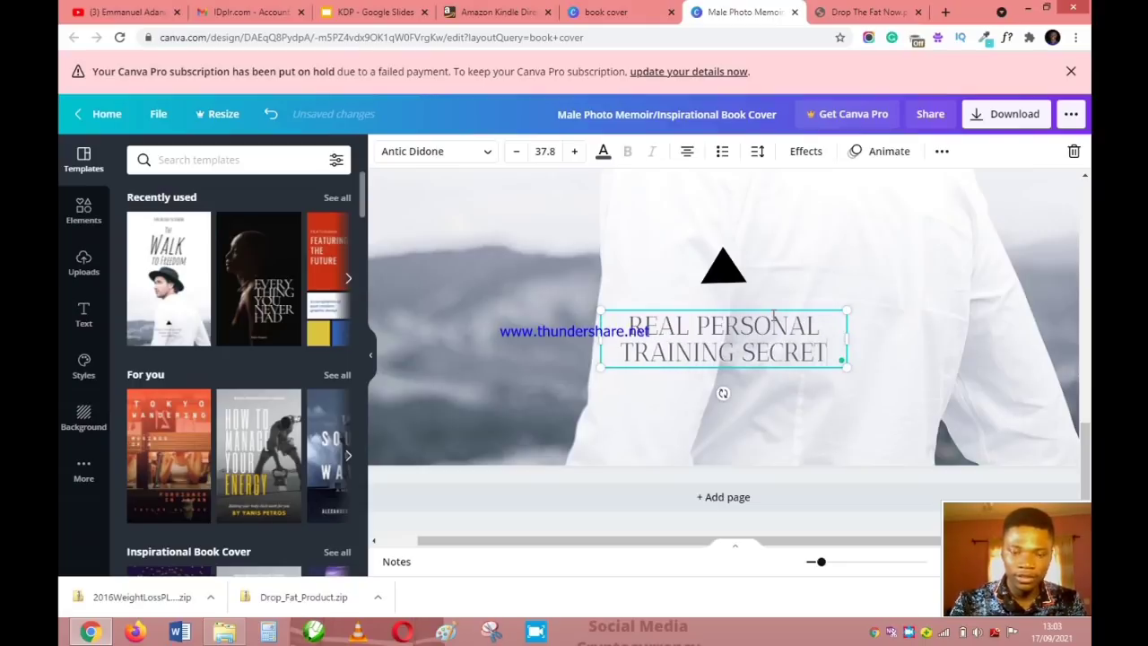
pyautogui.write('S THAT WILL HE')
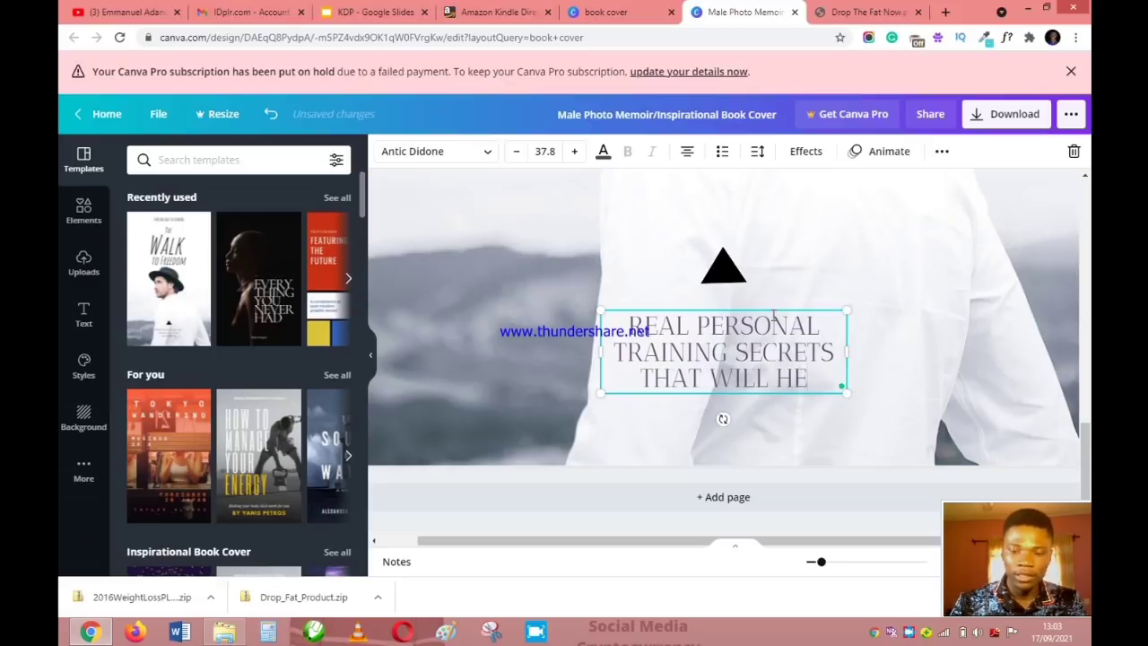
pyautogui.write('LP YOU')
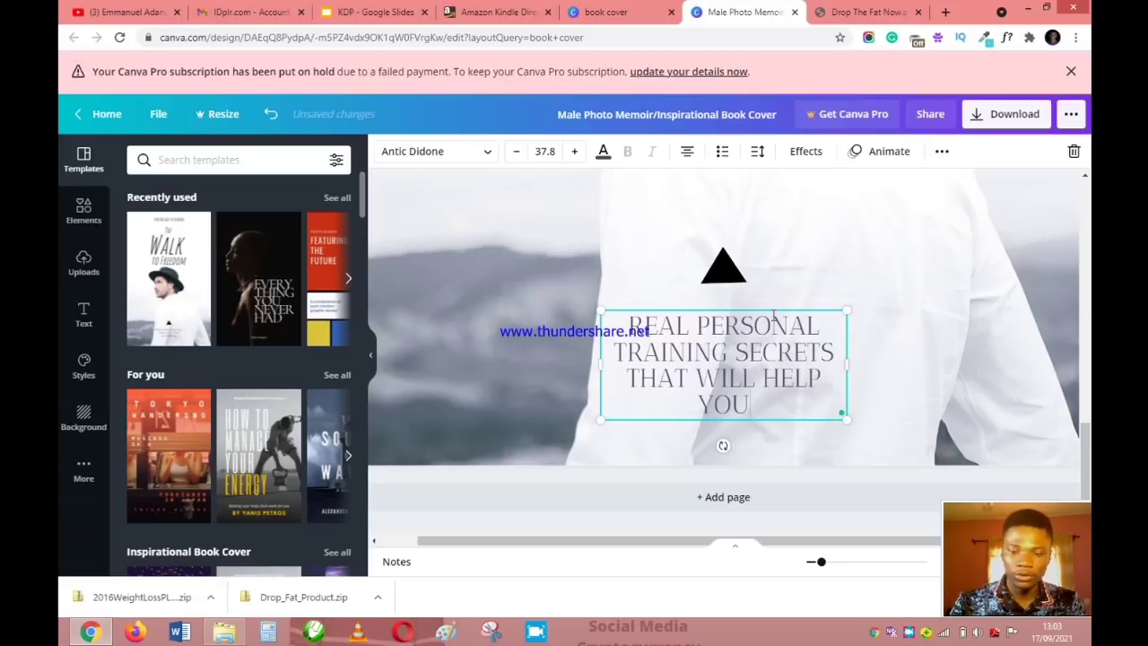
pyautogui.write(' DROP T')
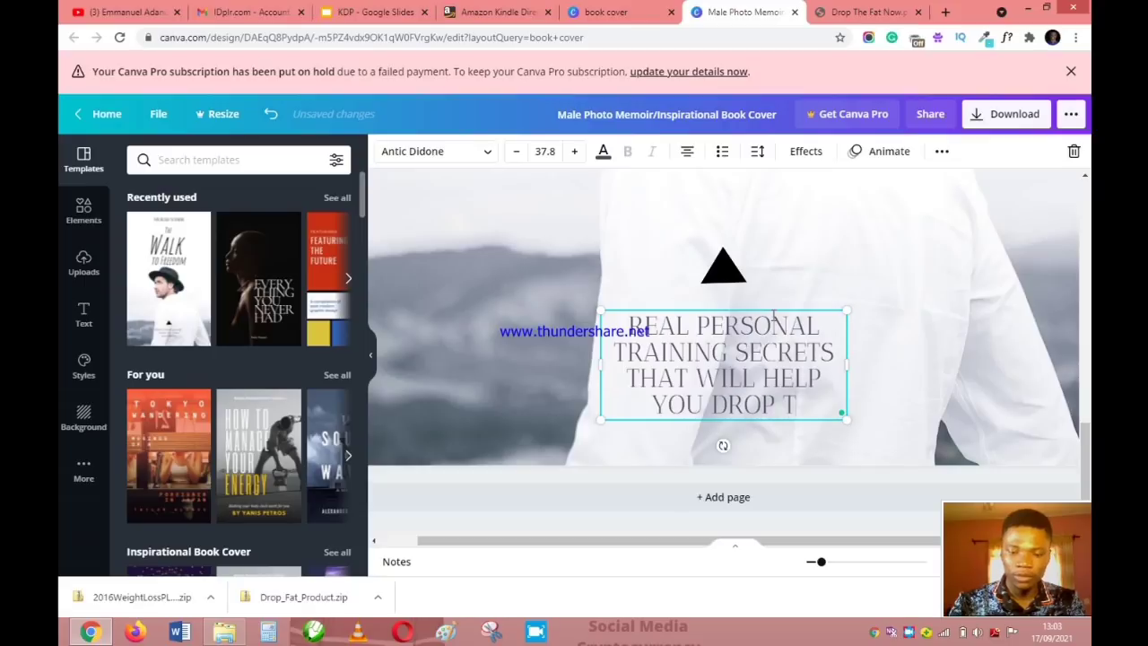
pyautogui.write('HE FAT NOW')
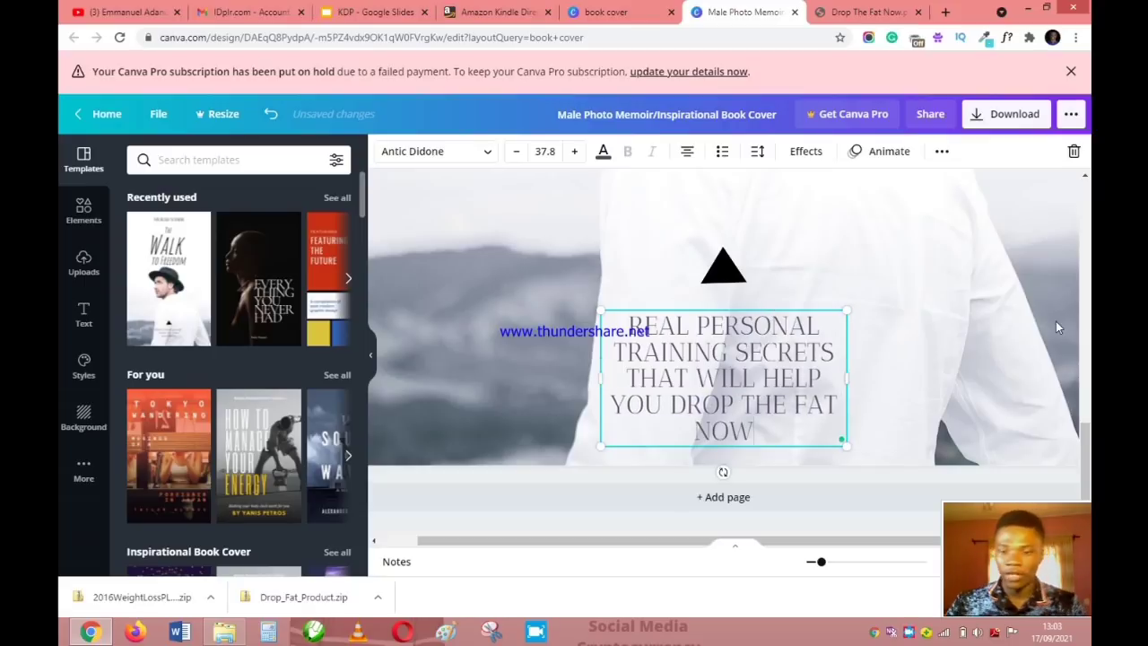
# Change the text colour of the whole tagline below the triangle to the red brand colour
pyautogui.hotkey('ctrl', 'a')
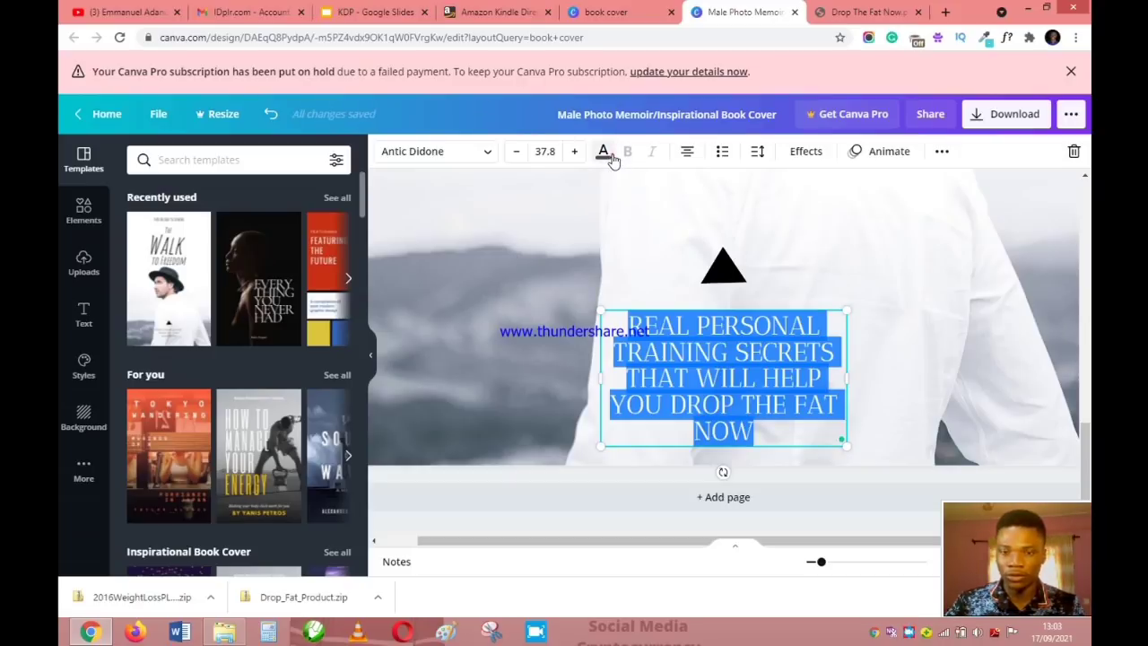
pyautogui.click(603, 152)
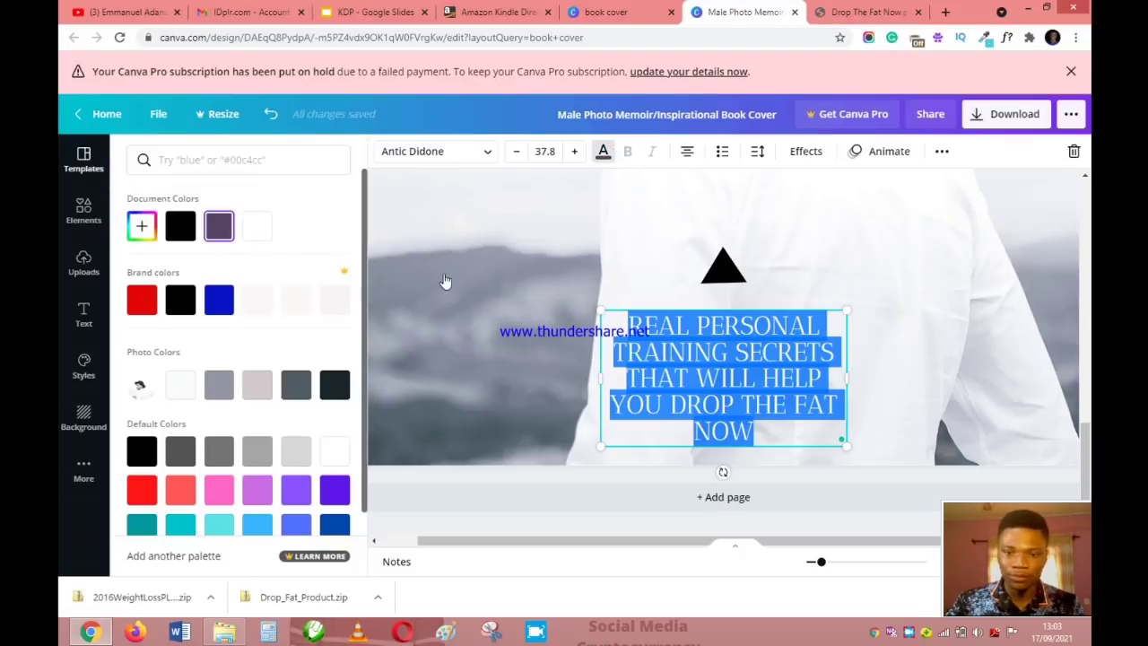
pyautogui.press('Escape')
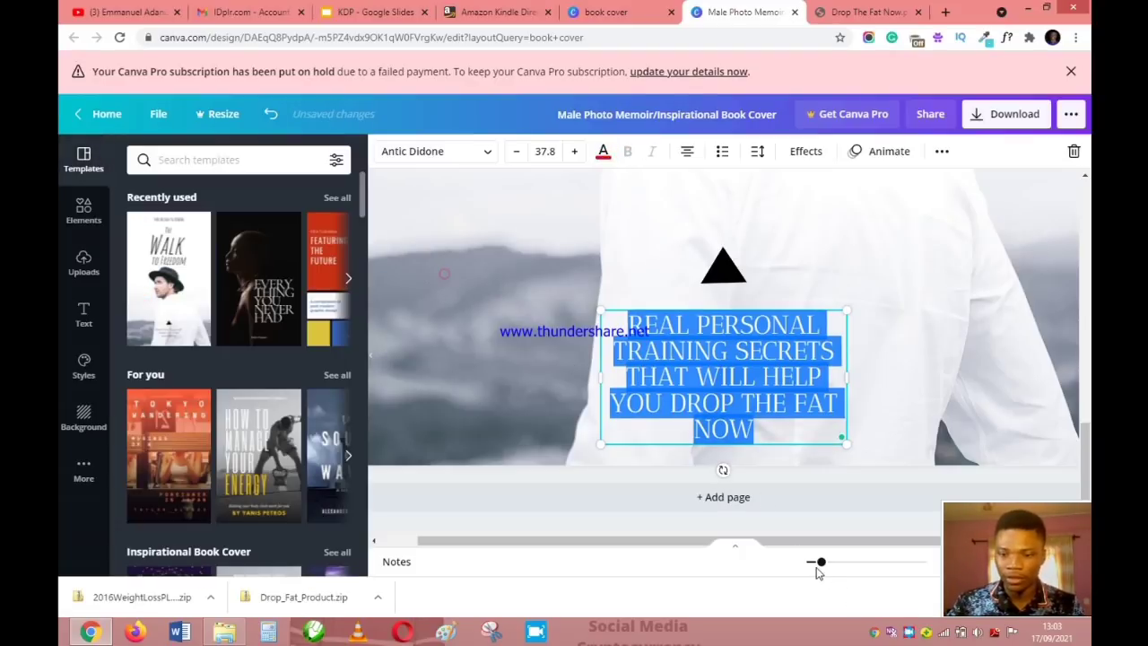
pyautogui.moveTo(818, 565); pyautogui.dragTo(813, 563)
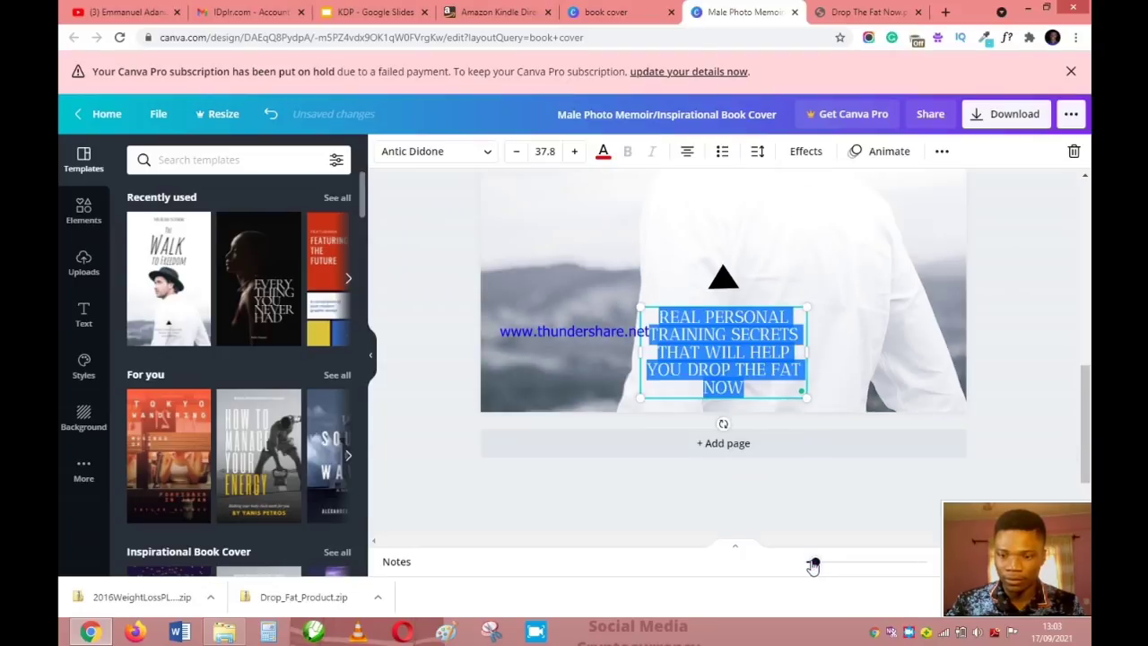
pyautogui.scroll(-5, 992, 423)
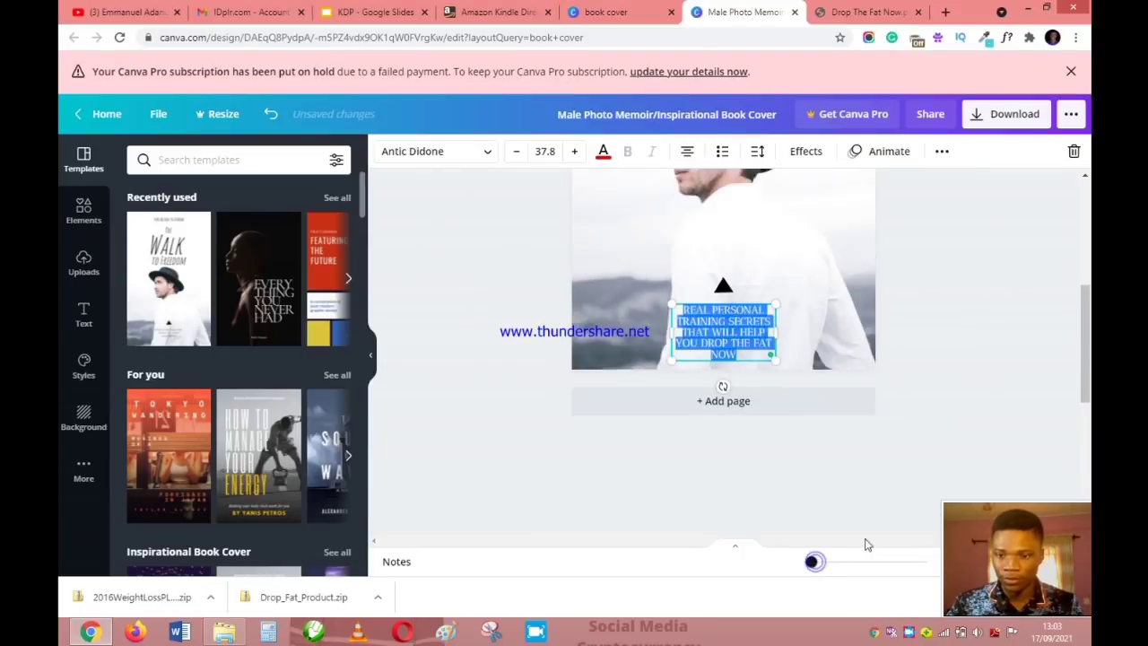
pyautogui.click(846, 518)
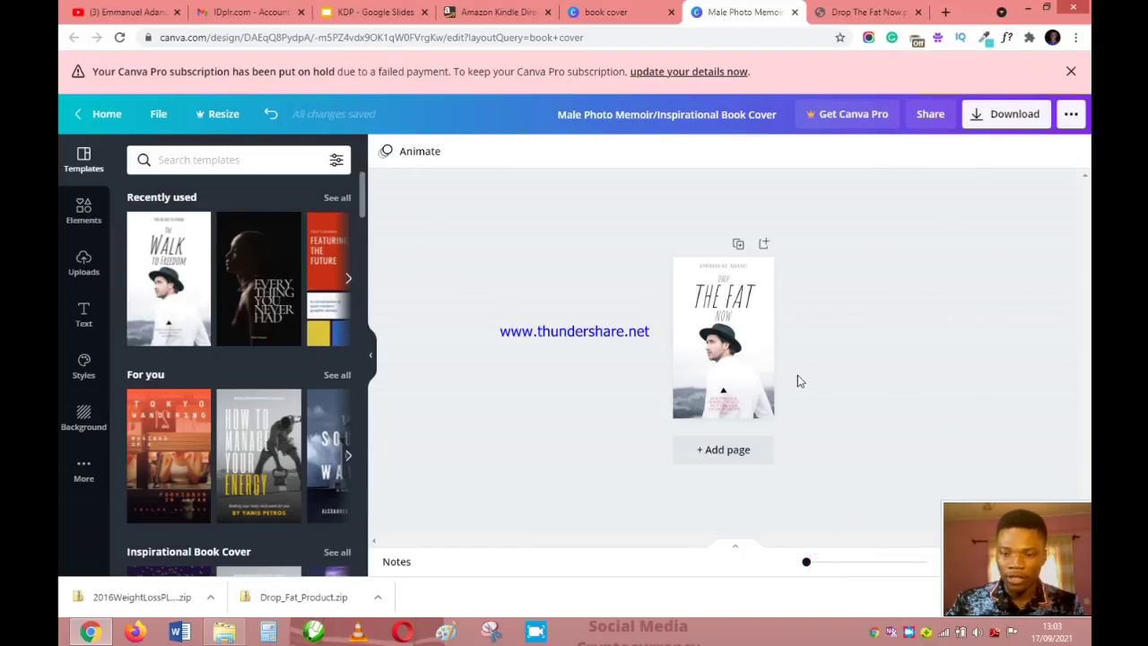
pyautogui.scroll(3, 825, 449)
pyautogui.scroll(-3, 825, 449)
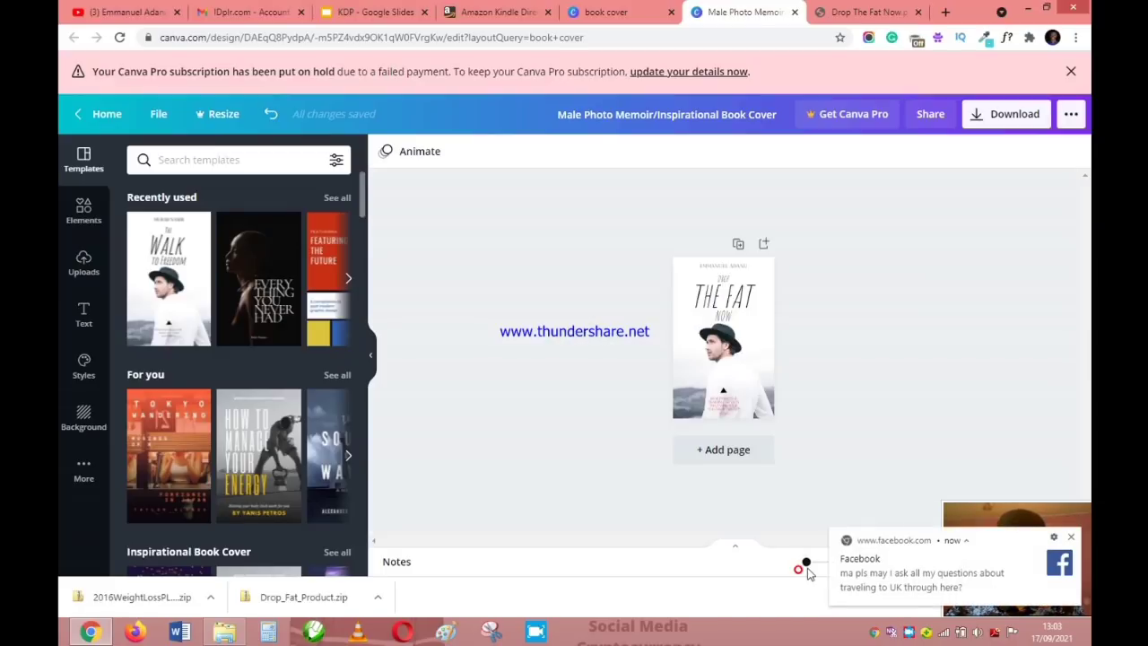
pyautogui.click(1071, 538)
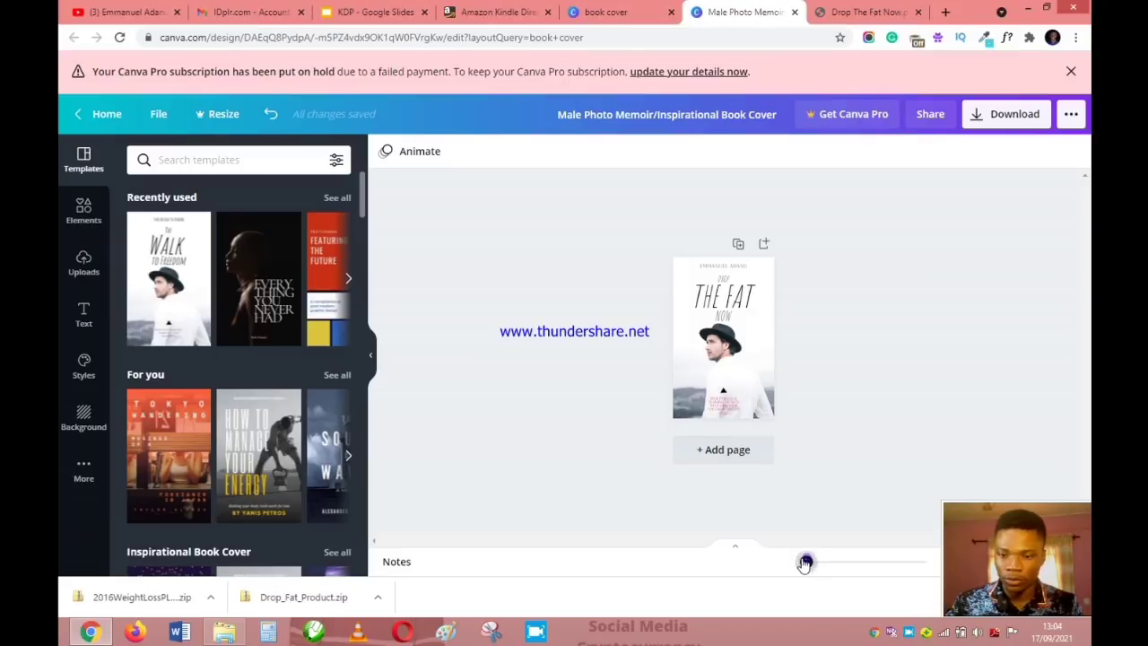
pyautogui.moveTo(806, 560); pyautogui.dragTo(807, 564)
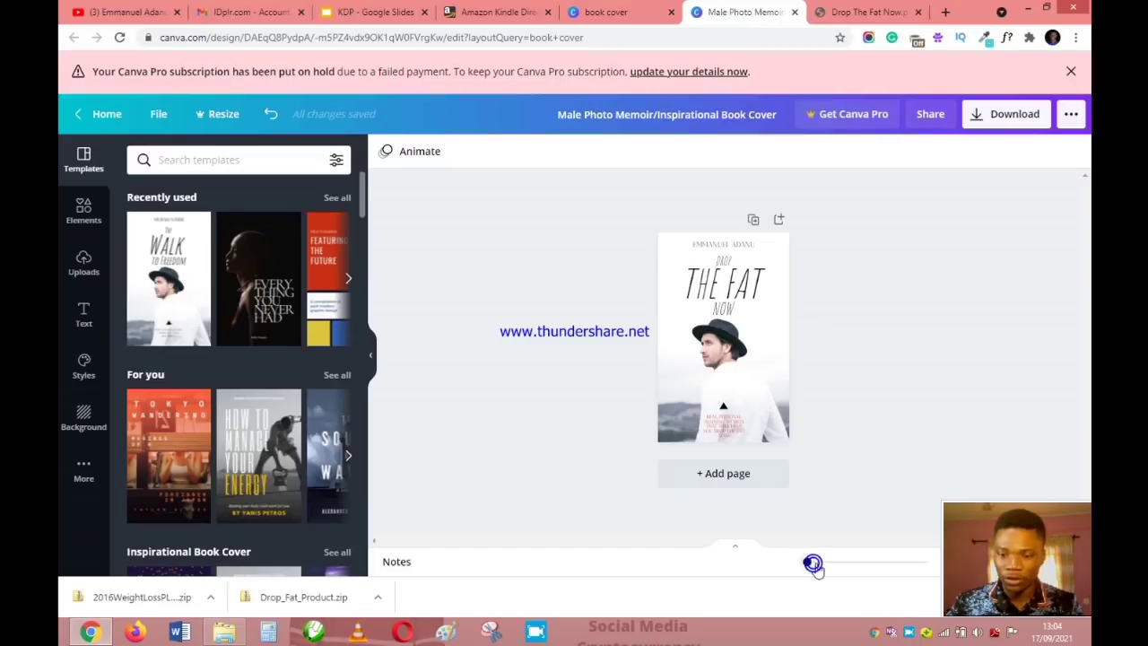
pyautogui.moveTo(811, 563); pyautogui.dragTo(813, 564)
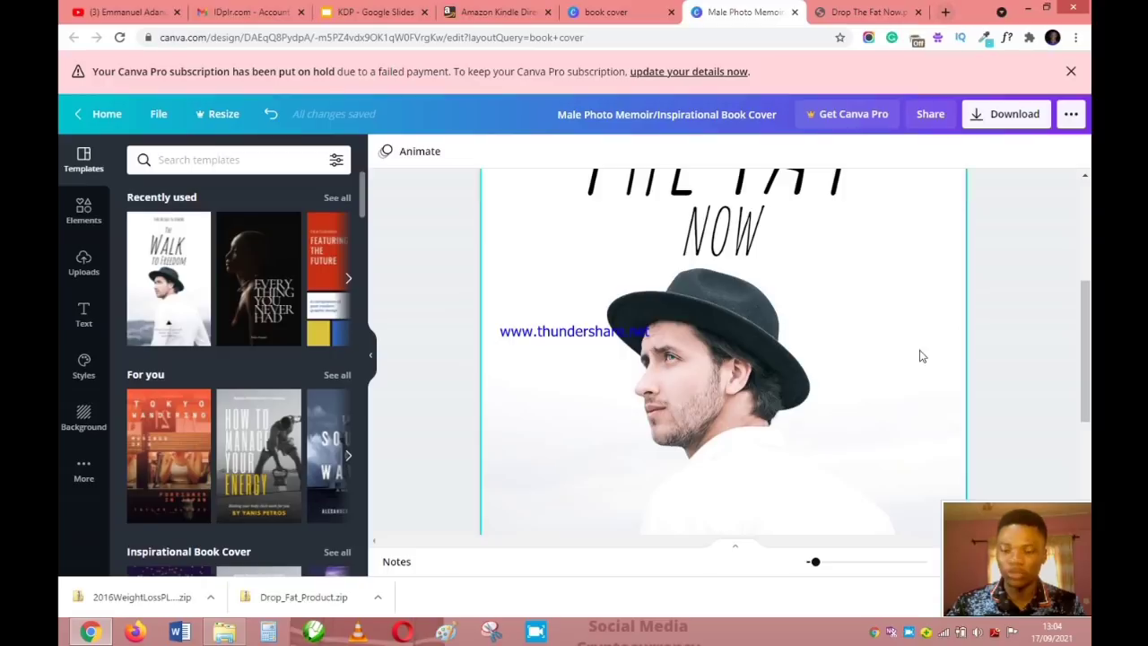
# Open the Pexels stock photo and video site (pexels.com) in a new browser tab
pyautogui.click(950, 12)
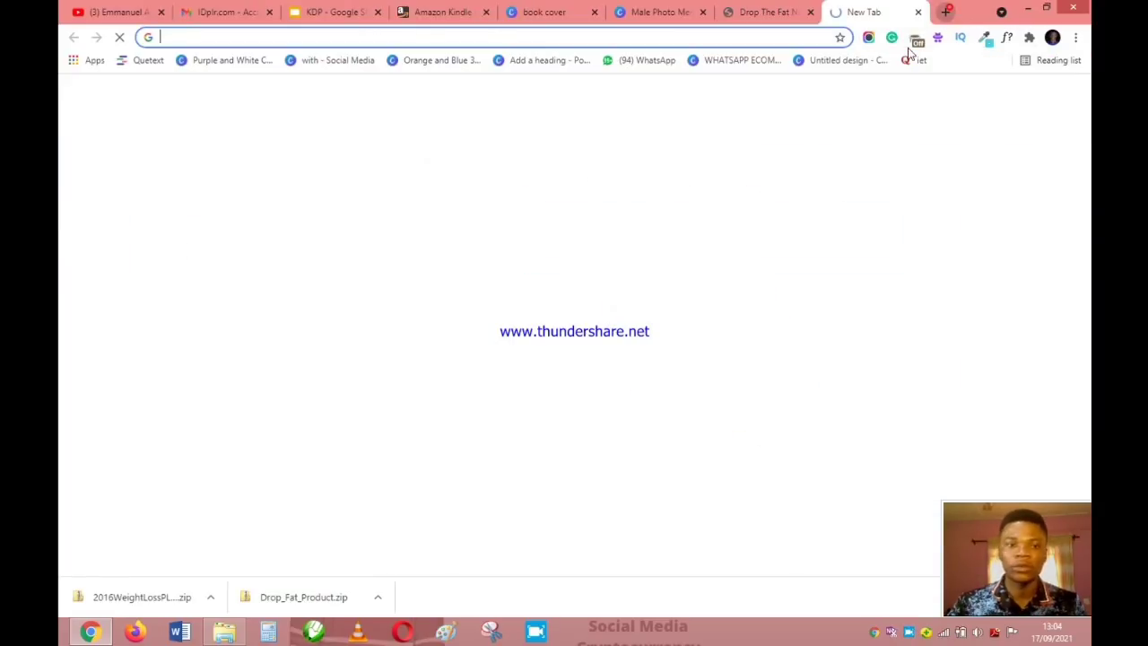
pyautogui.write('PEXEL')
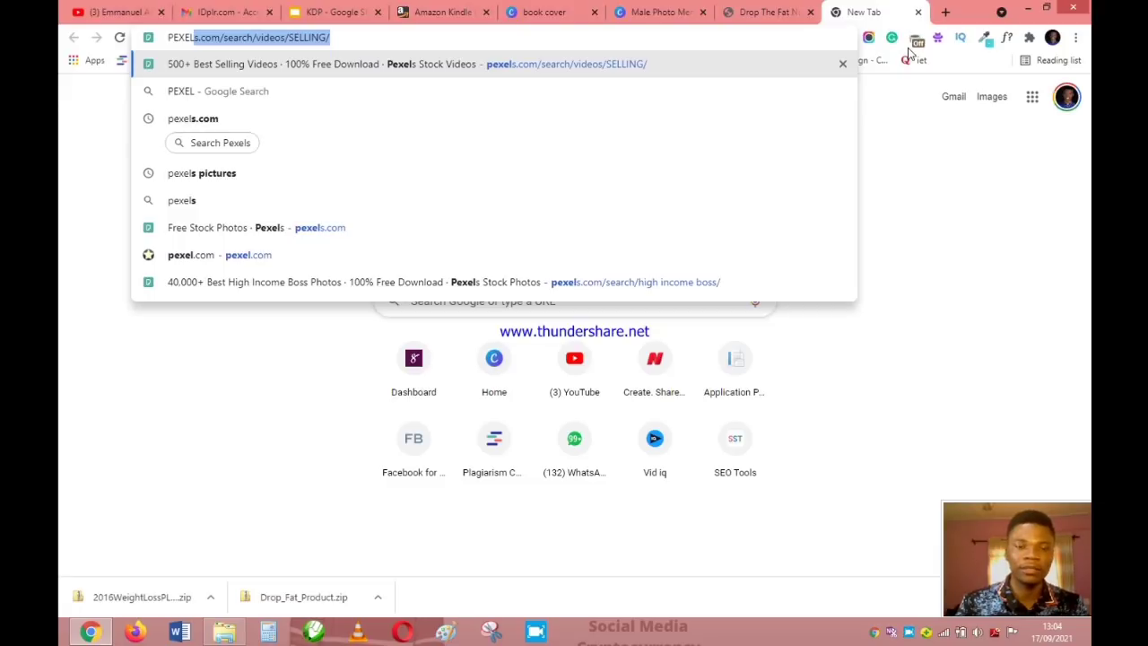
pyautogui.press('Right')
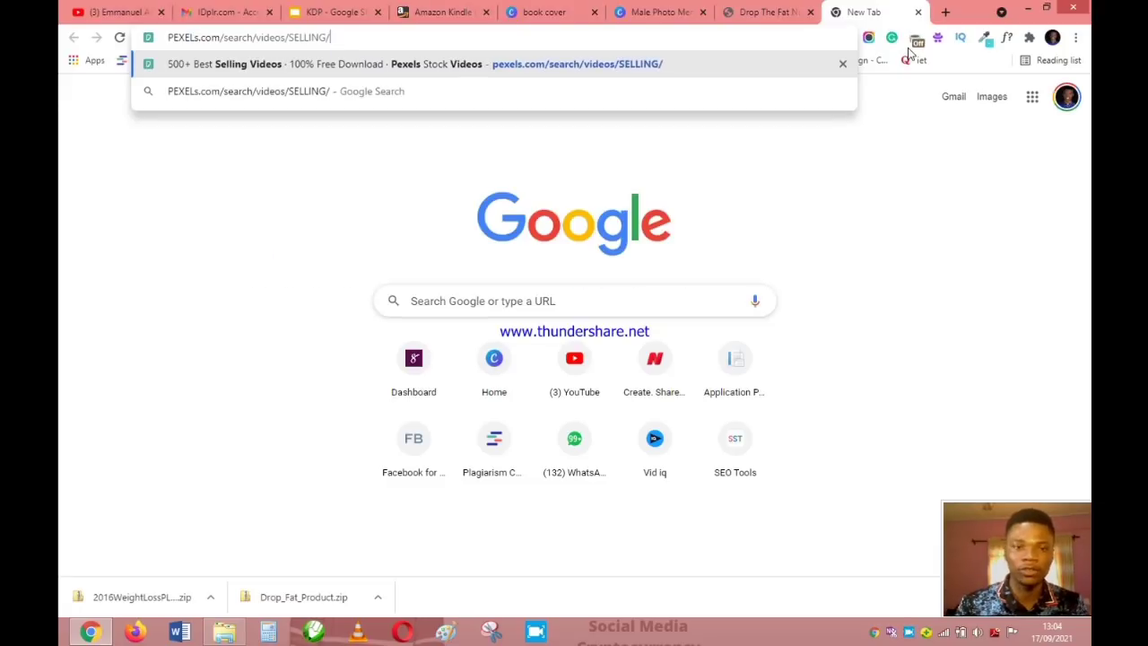
pyautogui.hotkey('shift', 'Left')
pyautogui.hotkey('shift', 'Left')
pyautogui.hotkey('shift', 'Left')
pyautogui.hotkey('shift', 'Left')
pyautogui.hotkey('shift', 'Left')
pyautogui.hotkey('shift', 'Left')
pyautogui.hotkey('shift', 'Left')
pyautogui.hotkey('shift', 'Left')
pyautogui.hotkey('shift', 'Left')
pyautogui.hotkey('shift', 'Left')
pyautogui.hotkey('shift', 'Left')
pyautogui.hotkey('shift', 'Left')
pyautogui.hotkey('shift', 'Left')
pyautogui.hotkey('shift', 'Left')
pyautogui.hotkey('shift', 'Left')
pyautogui.hotkey('shift', 'Left')
pyautogui.hotkey('shift', 'Left')
pyautogui.hotkey('shift', 'Left')
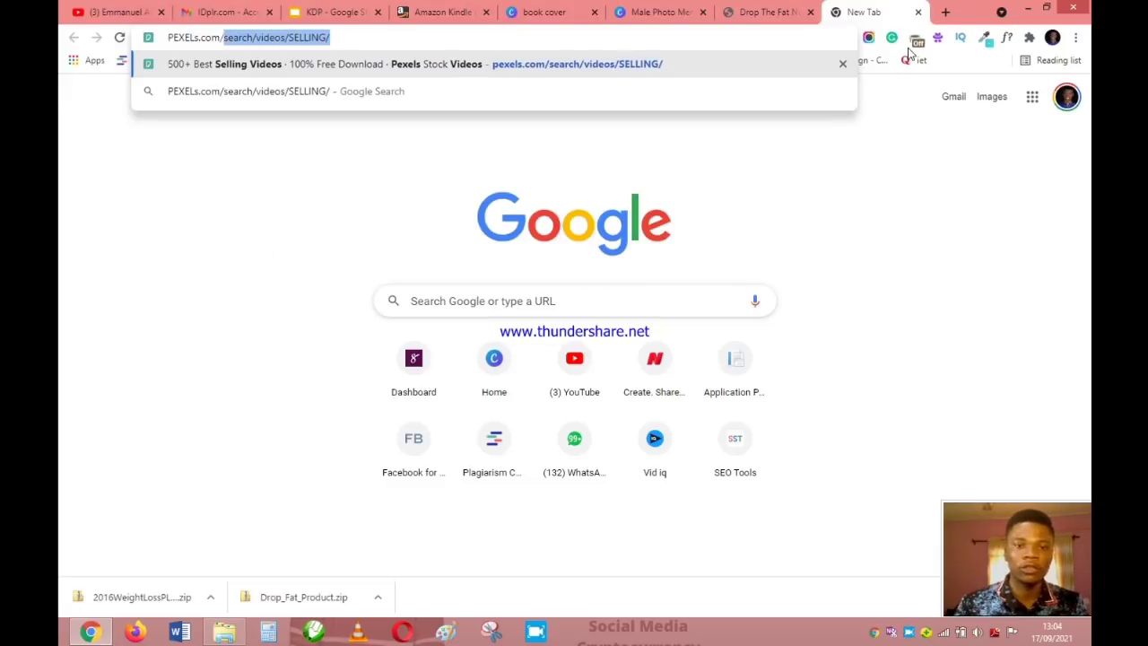
pyautogui.press('Return')
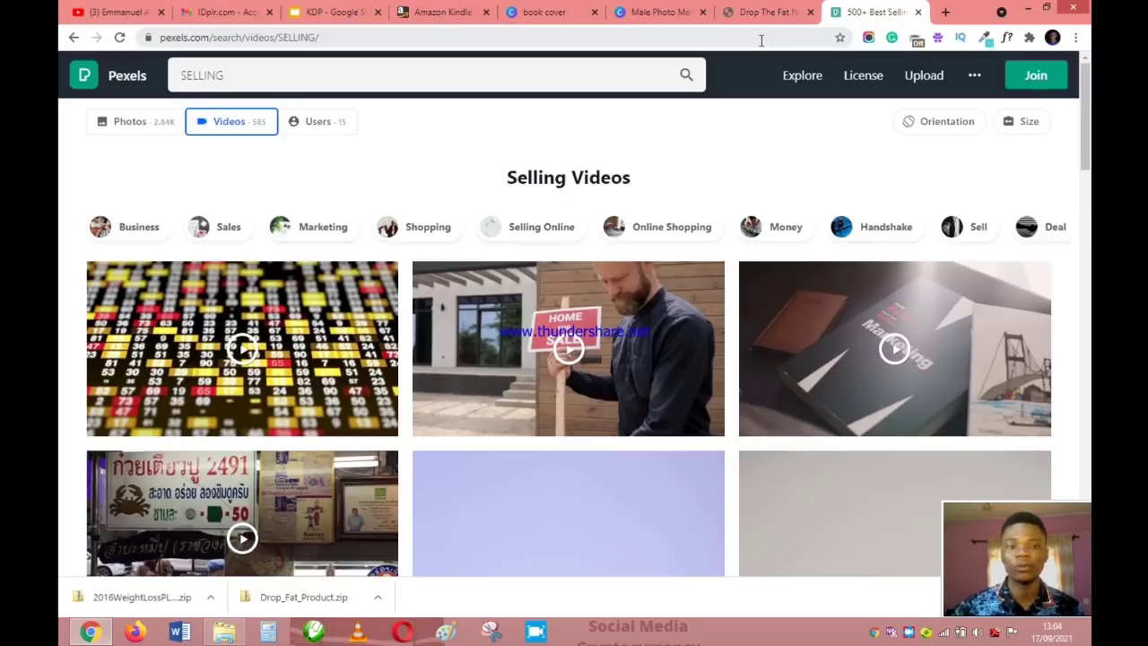
pyautogui.scroll(-5, 820, 274)
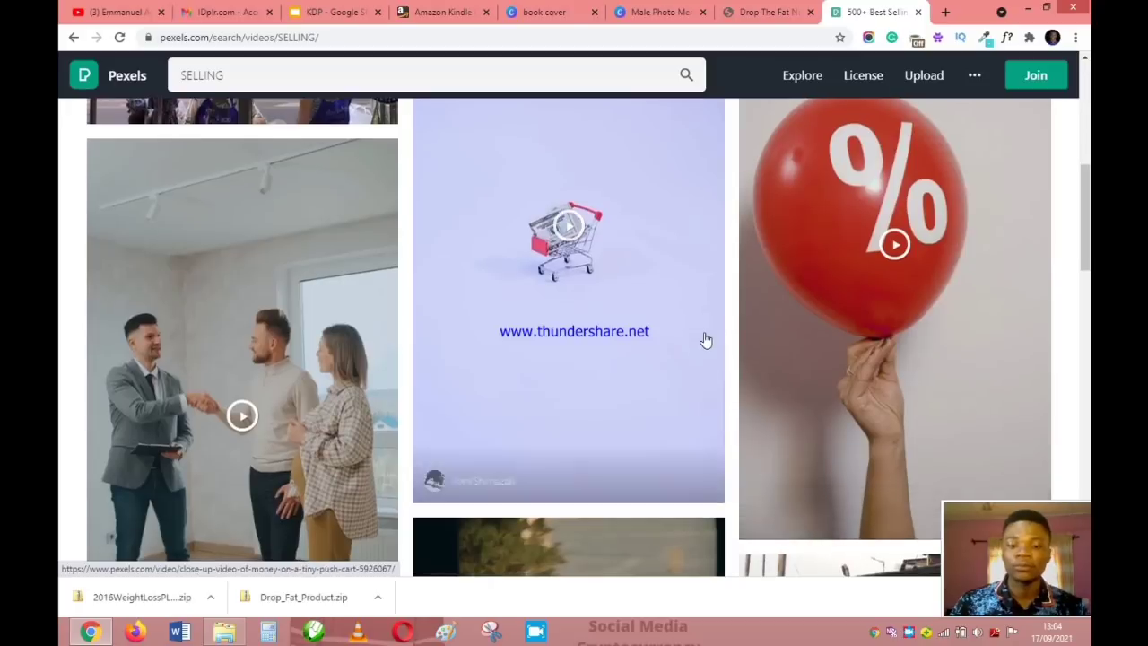
pyautogui.scroll(4, 705, 340)
pyautogui.scroll(2, 610, 205)
pyautogui.click(659, 11)
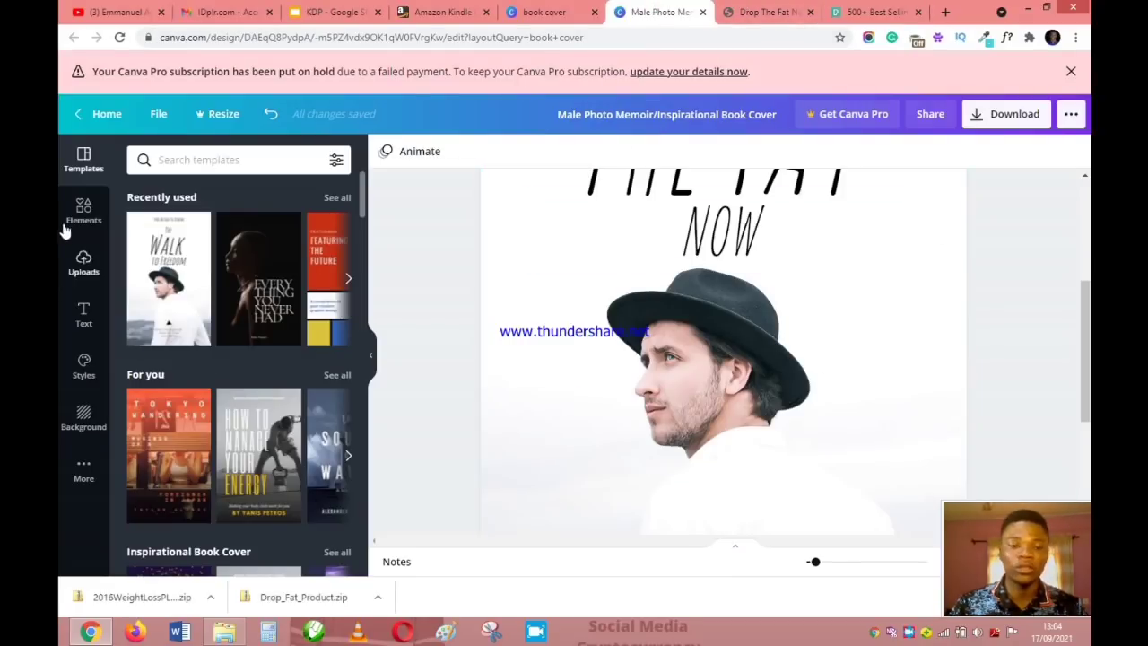
pyautogui.click(888, 9)
# Search Pexels for "WEIGHT LOSS" and browse the results for a fitting cover image
pyautogui.click(314, 74)
pyautogui.doubleClick(313, 75)
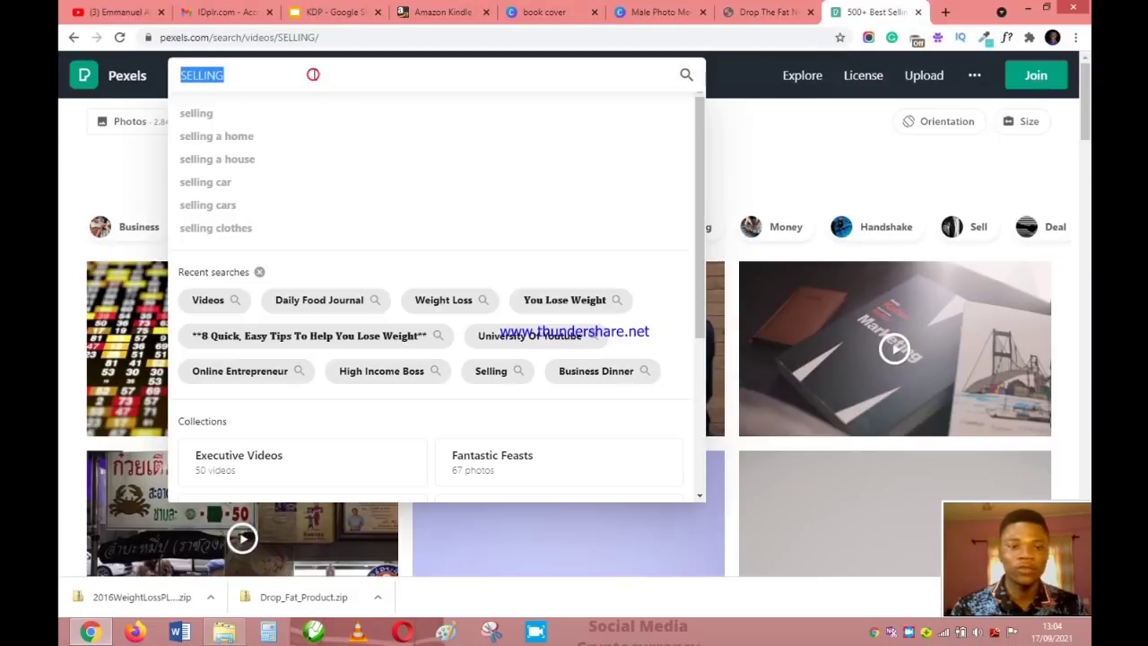
pyautogui.write('WEIGHT ')
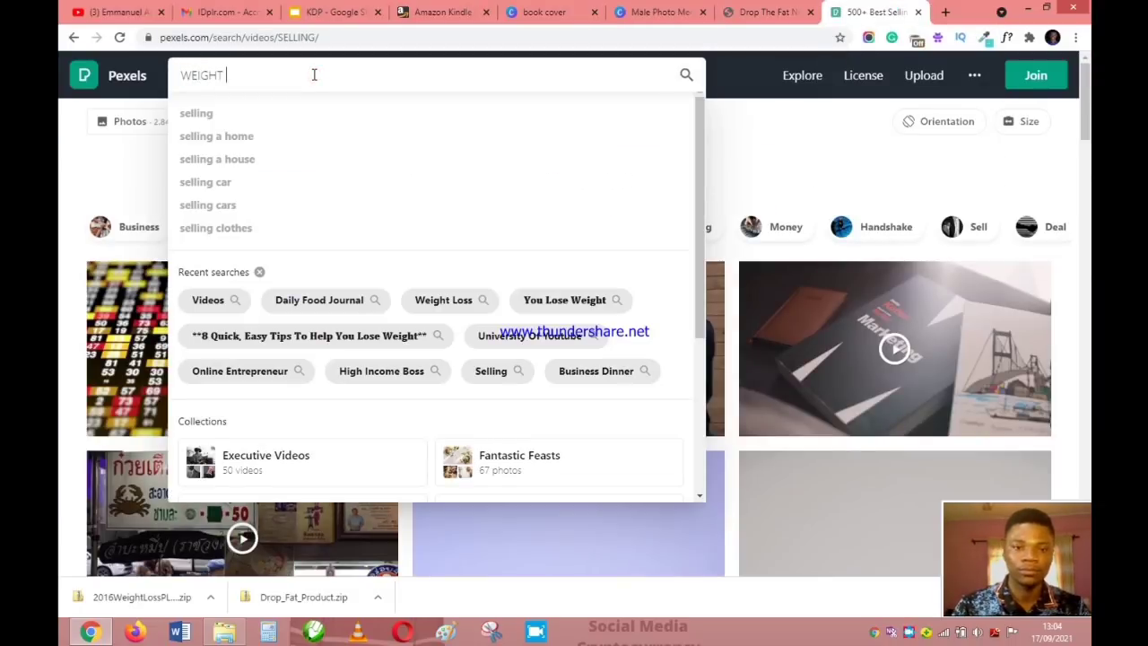
pyautogui.write('LOSS')
pyautogui.press('Return')
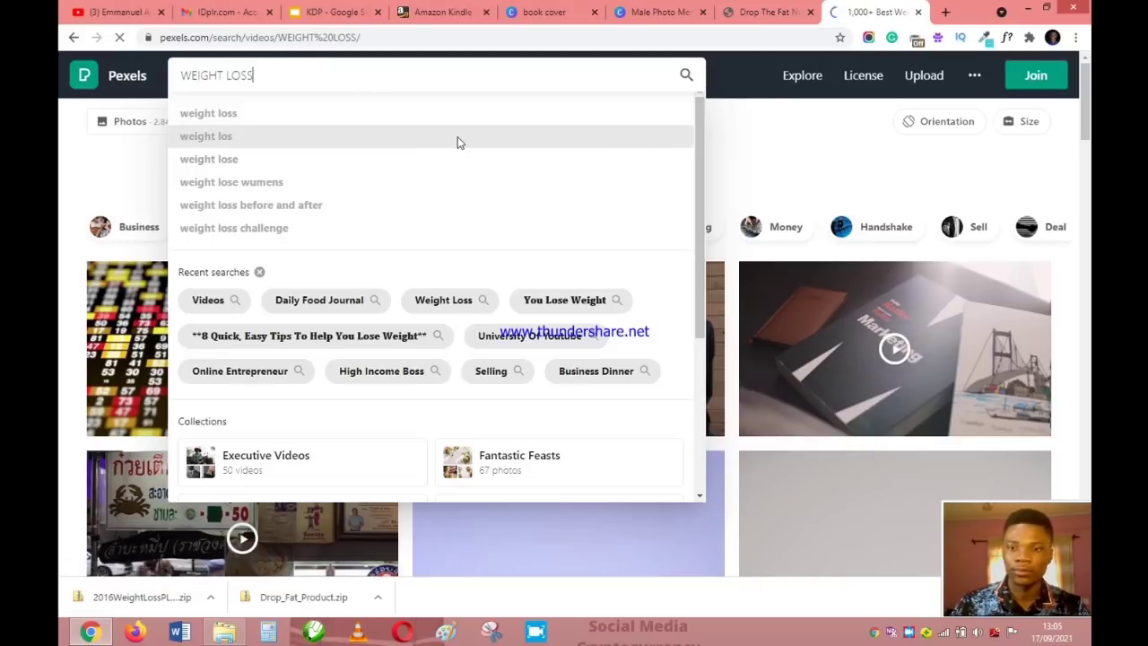
pyautogui.scroll(-5, 500, 300)
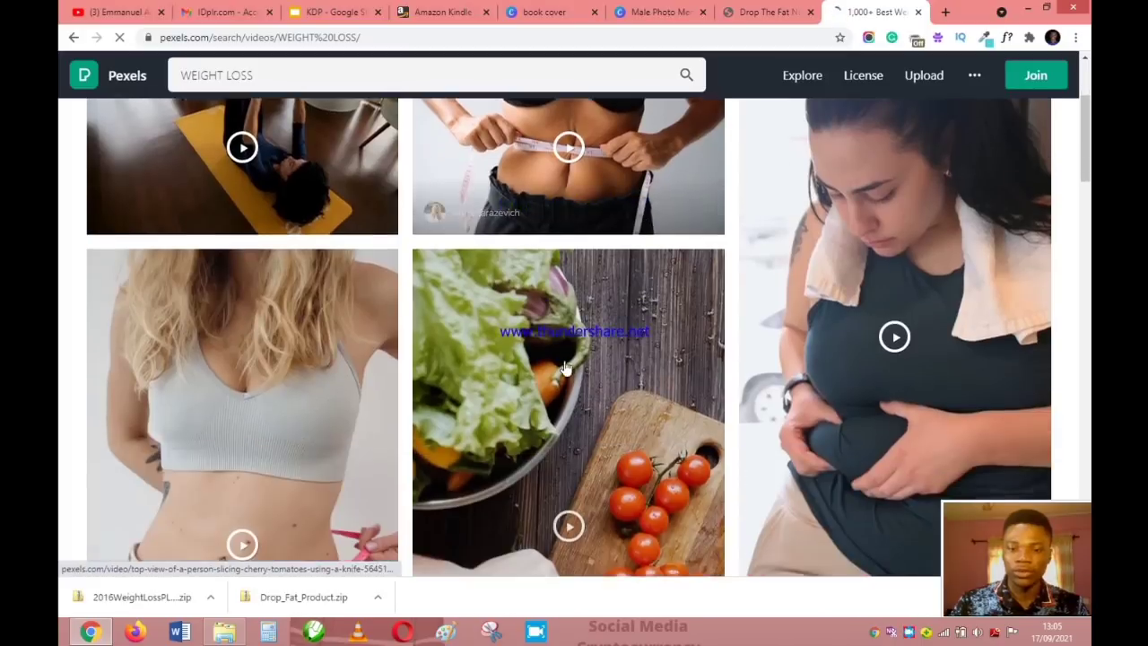
# Look through the Pexels weight-loss video results for a scene that would suit the book cover
pyautogui.scroll(-15, 508, 384)
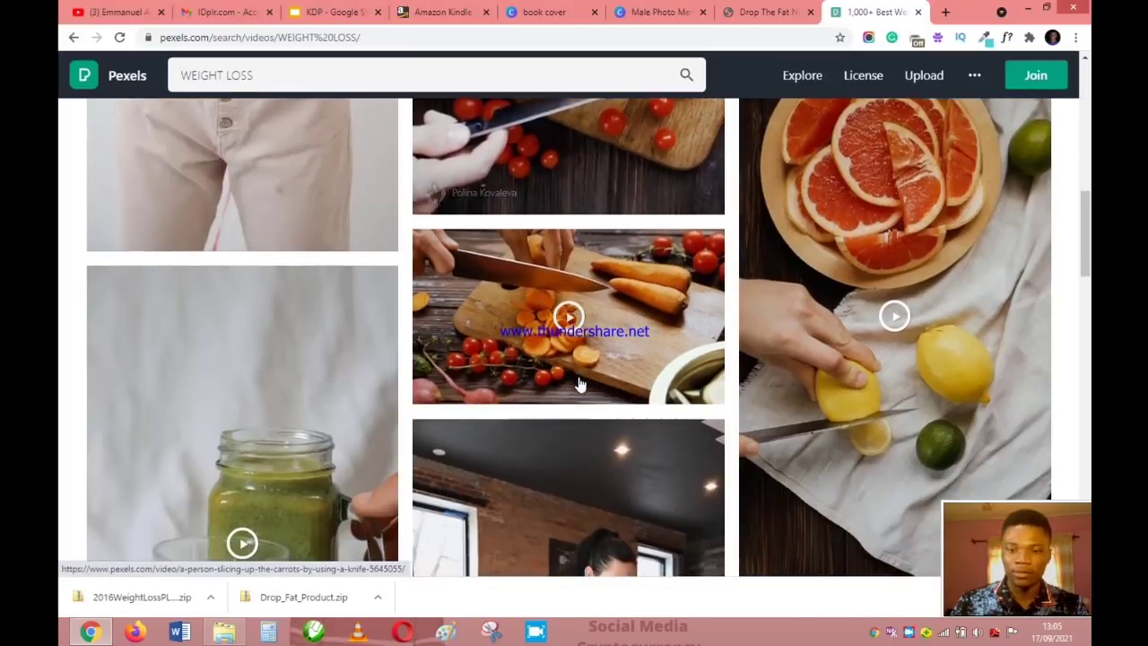
pyautogui.scroll(-12, 579, 383)
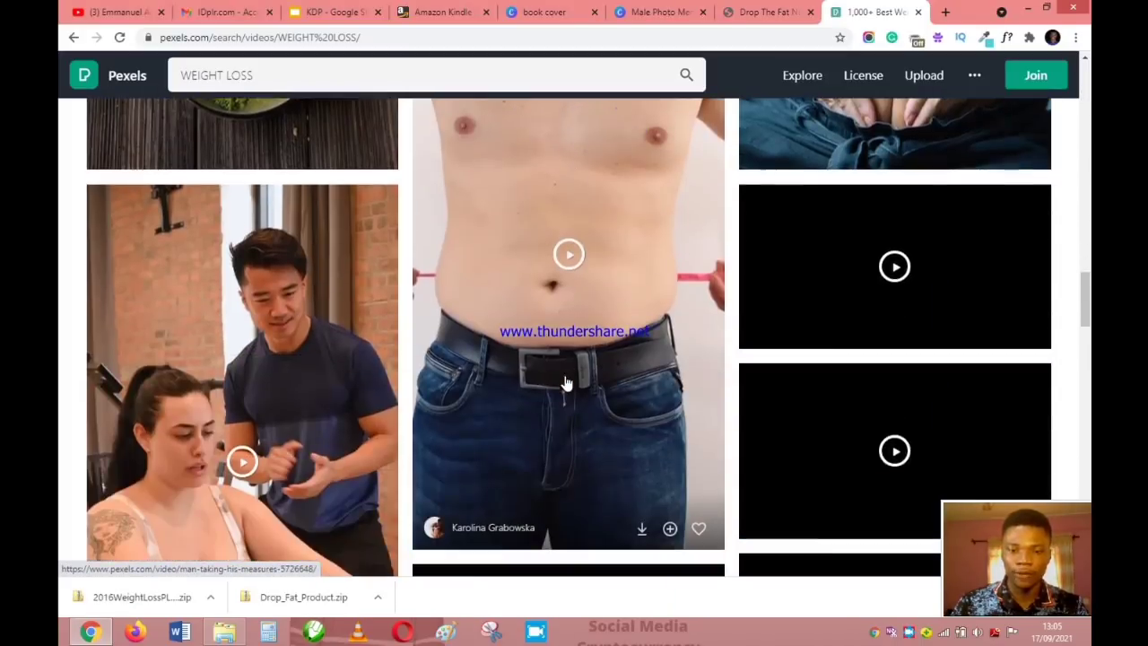
pyautogui.scroll(-8, 566, 384)
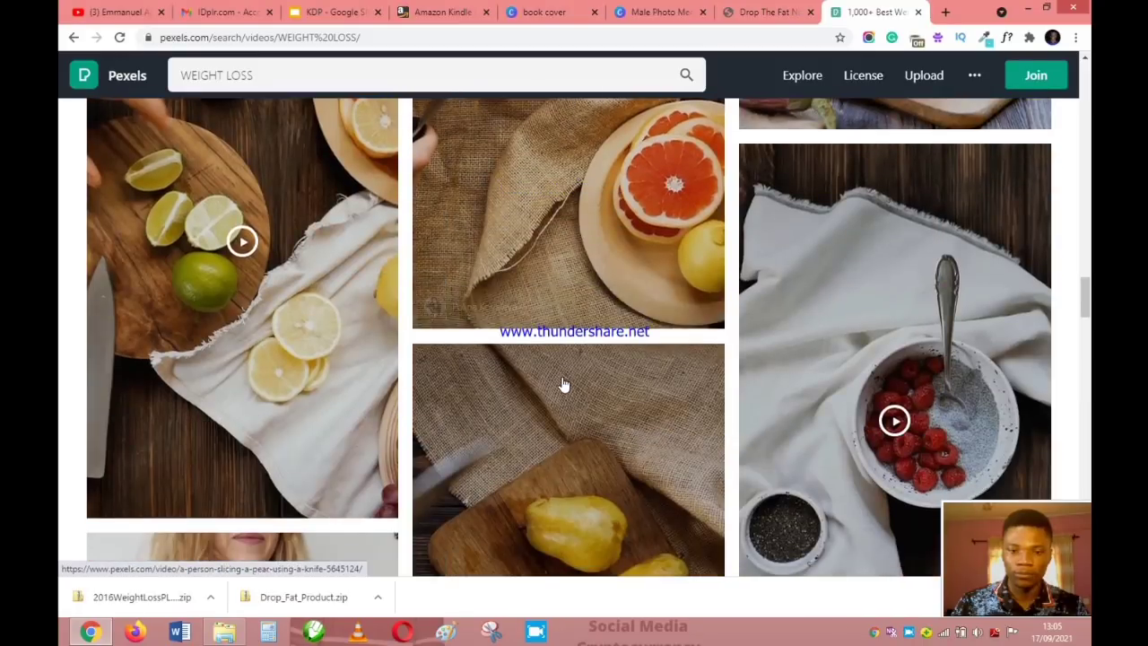
pyautogui.scroll(-10, 564, 384)
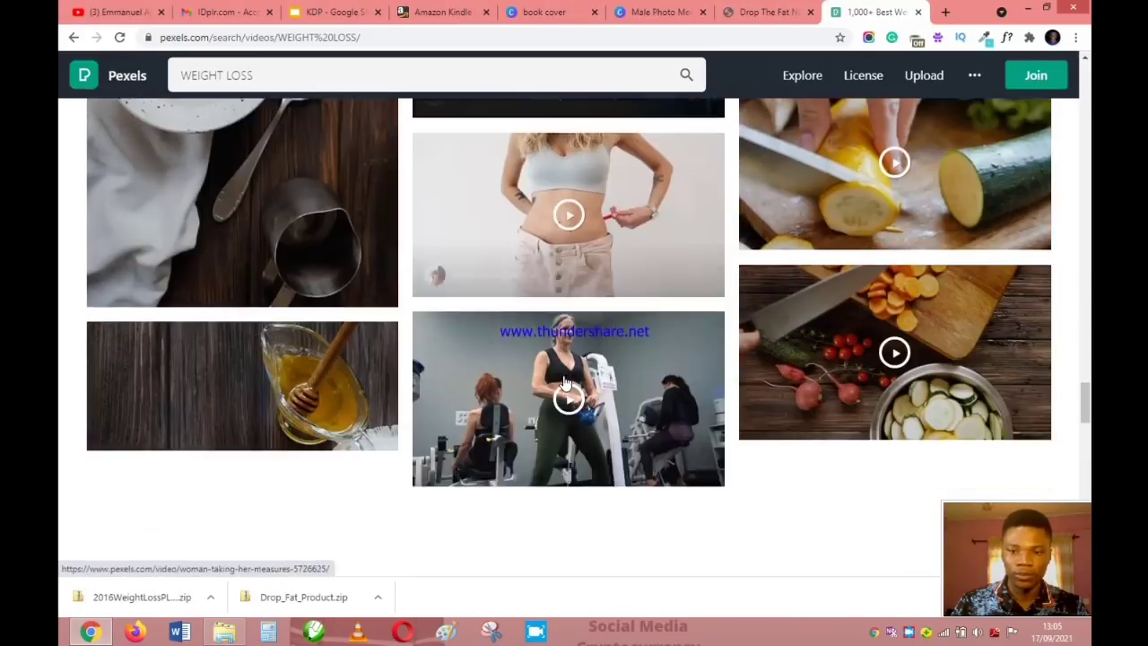
pyautogui.scroll(-10, 566, 381)
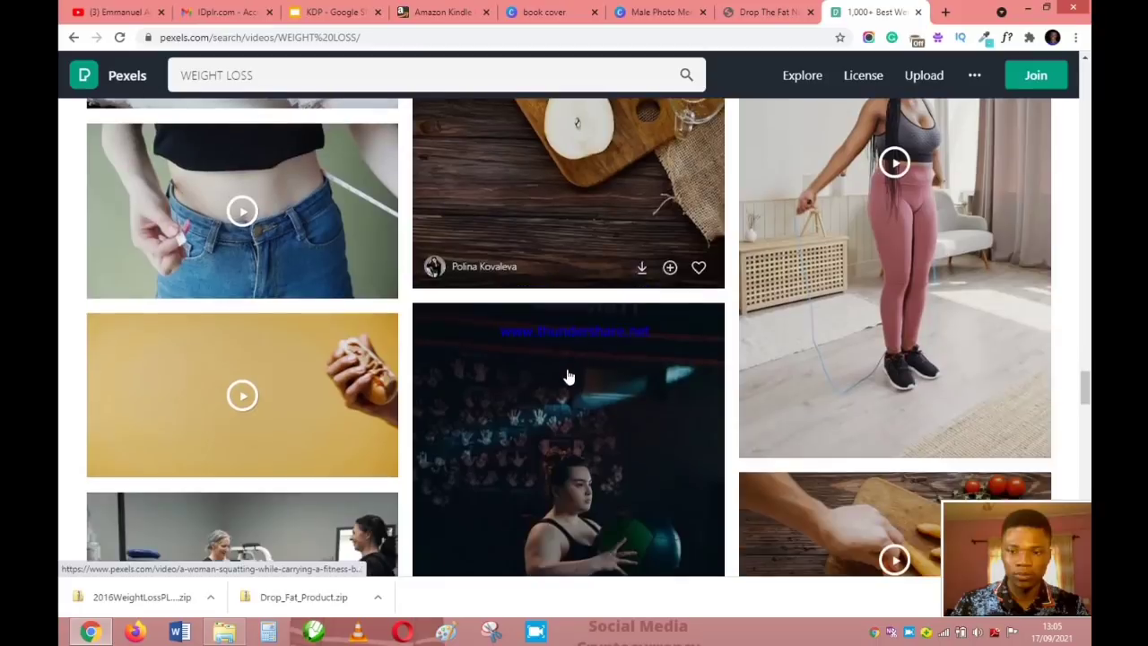
pyautogui.scroll(-10, 568, 370)
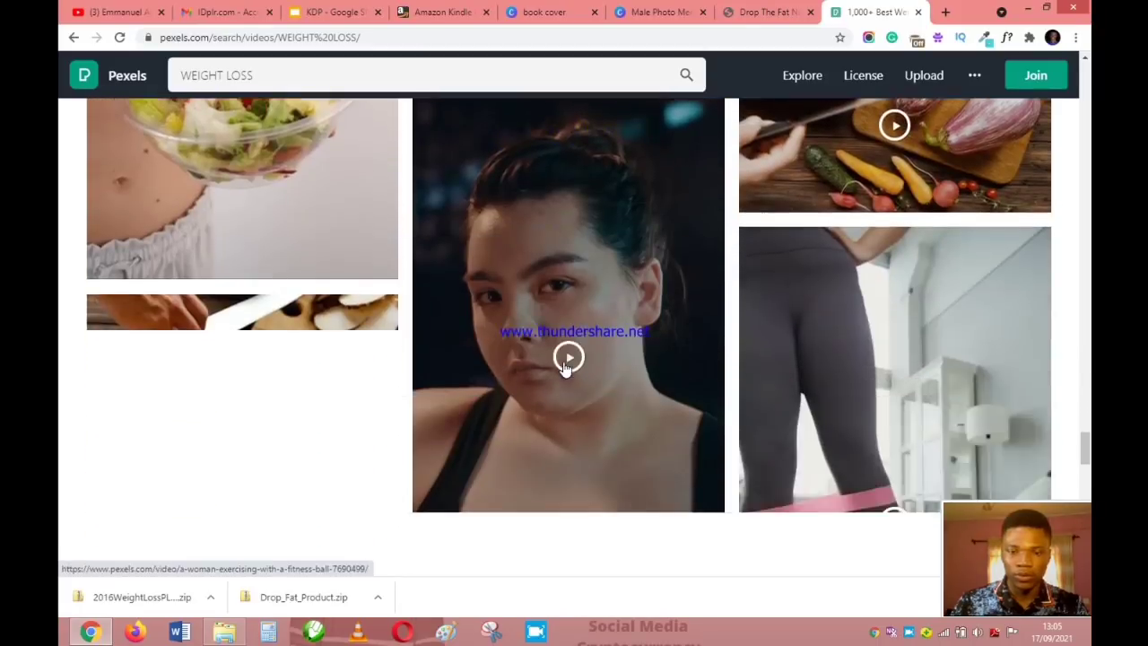
pyautogui.scroll(-10, 565, 368)
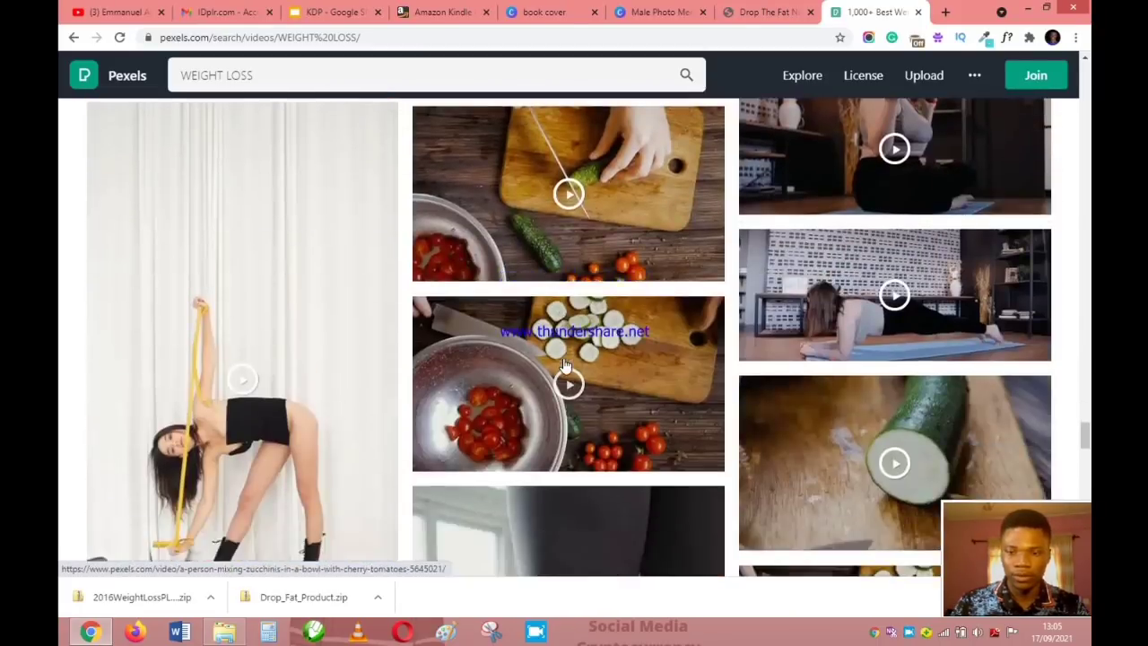
pyautogui.scroll(-10, 565, 366)
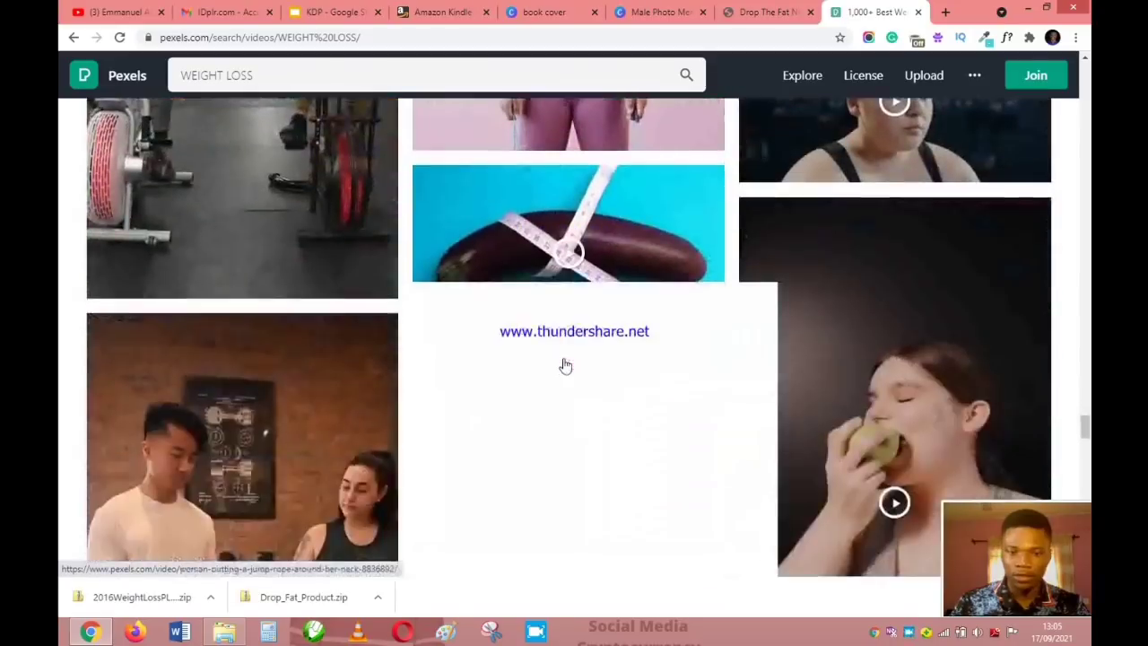
pyautogui.scroll(-10, 564, 366)
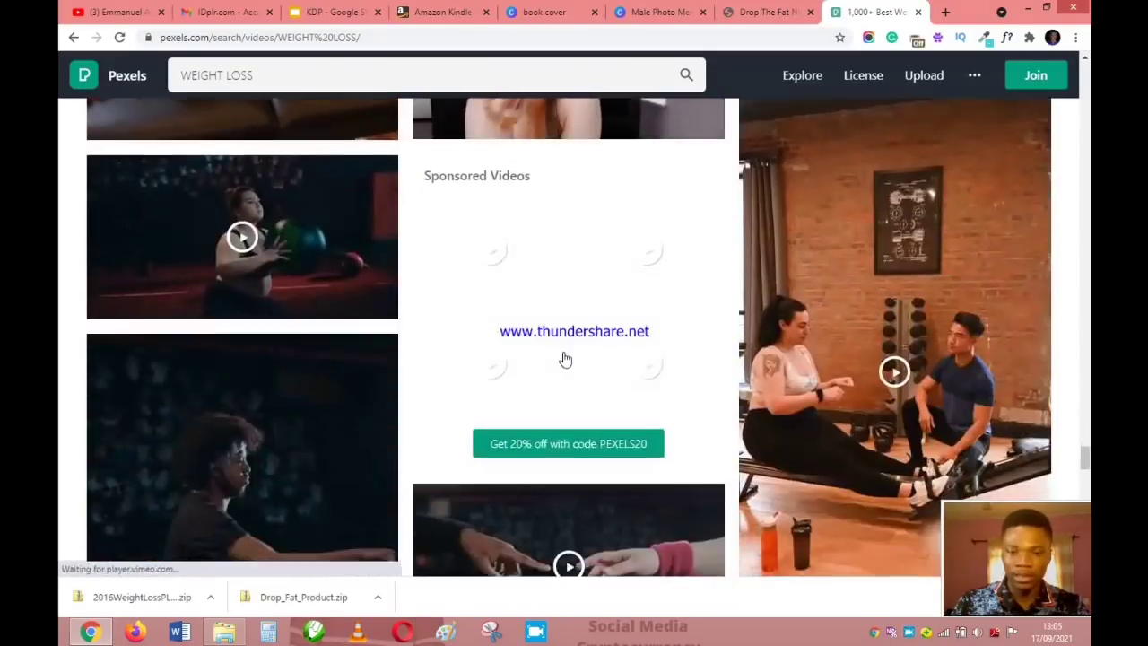
pyautogui.scroll(-10, 628, 339)
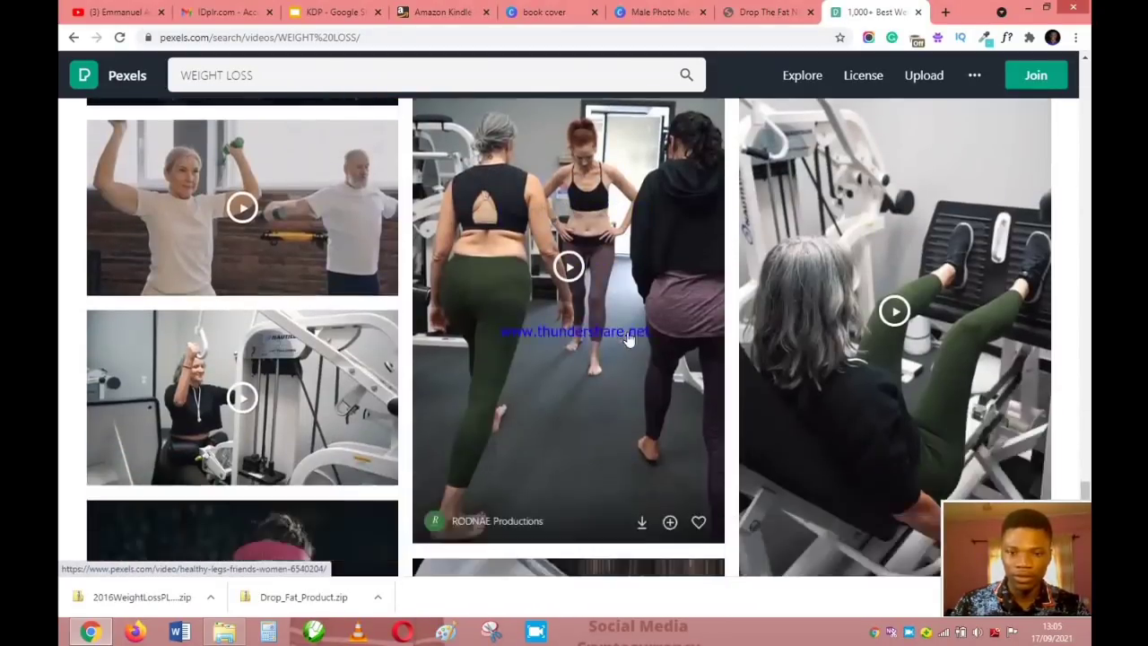
pyautogui.scroll(-10, 613, 339)
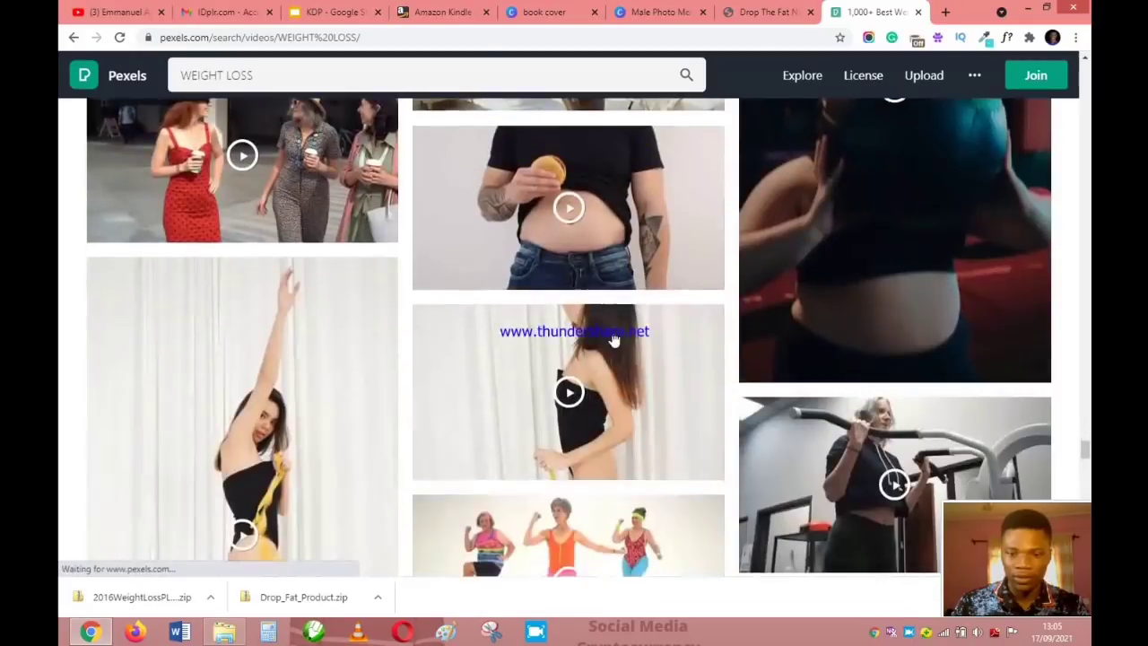
pyautogui.scroll(-12, 615, 339)
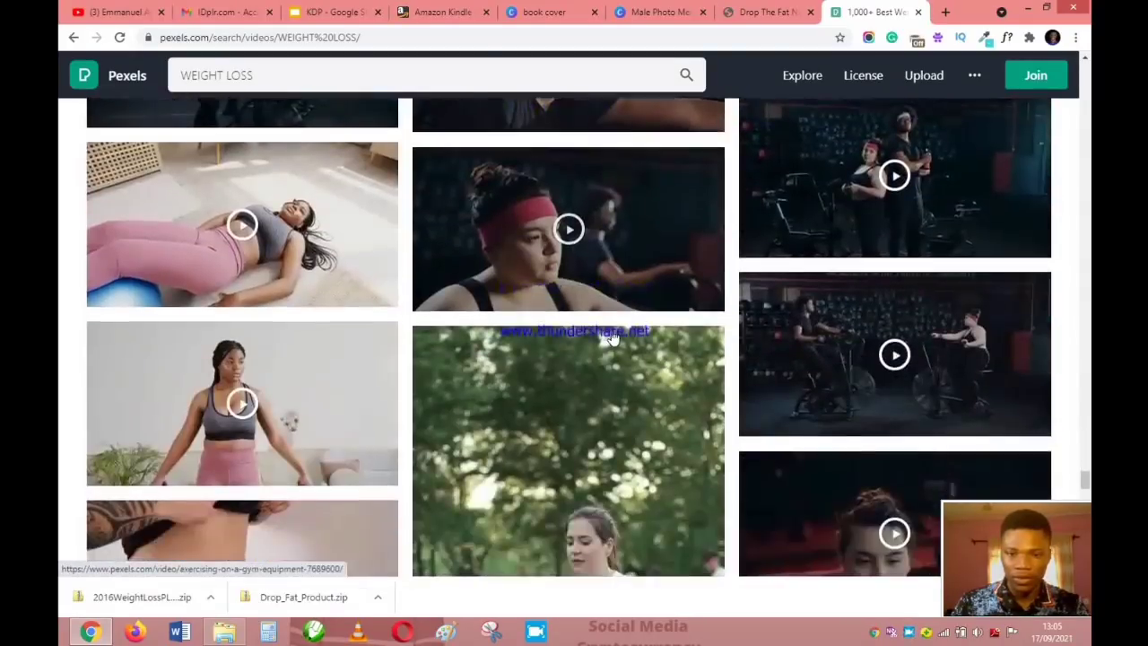
pyautogui.scroll(14, 496, 309)
pyautogui.scroll(-12, 496, 309)
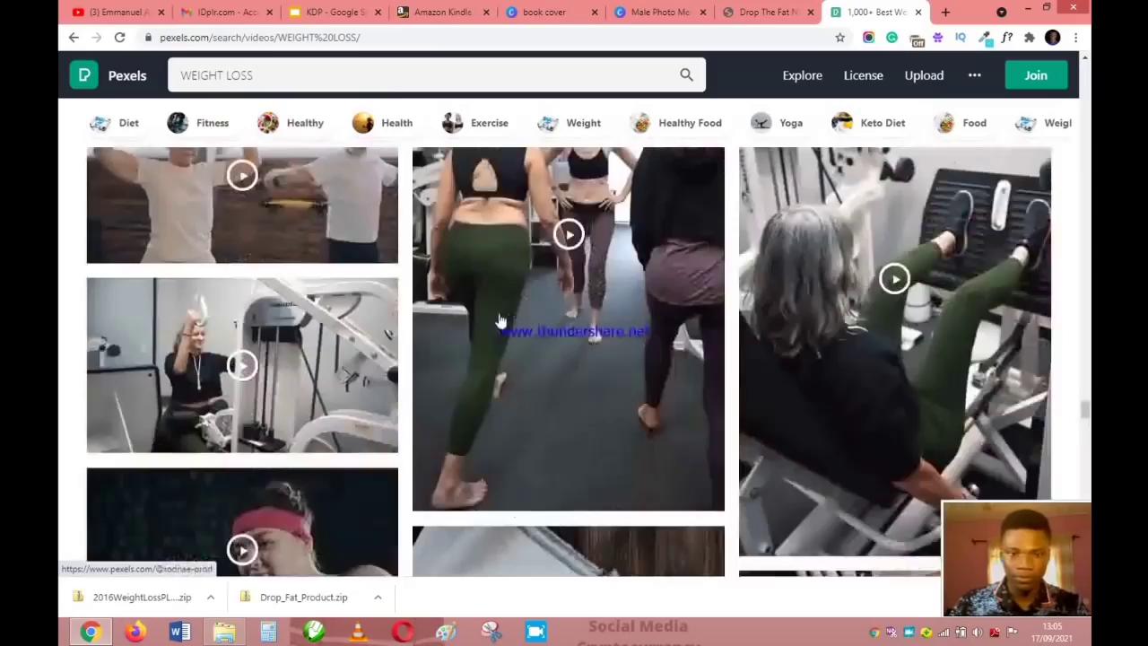
pyautogui.scroll(-12, 556, 296)
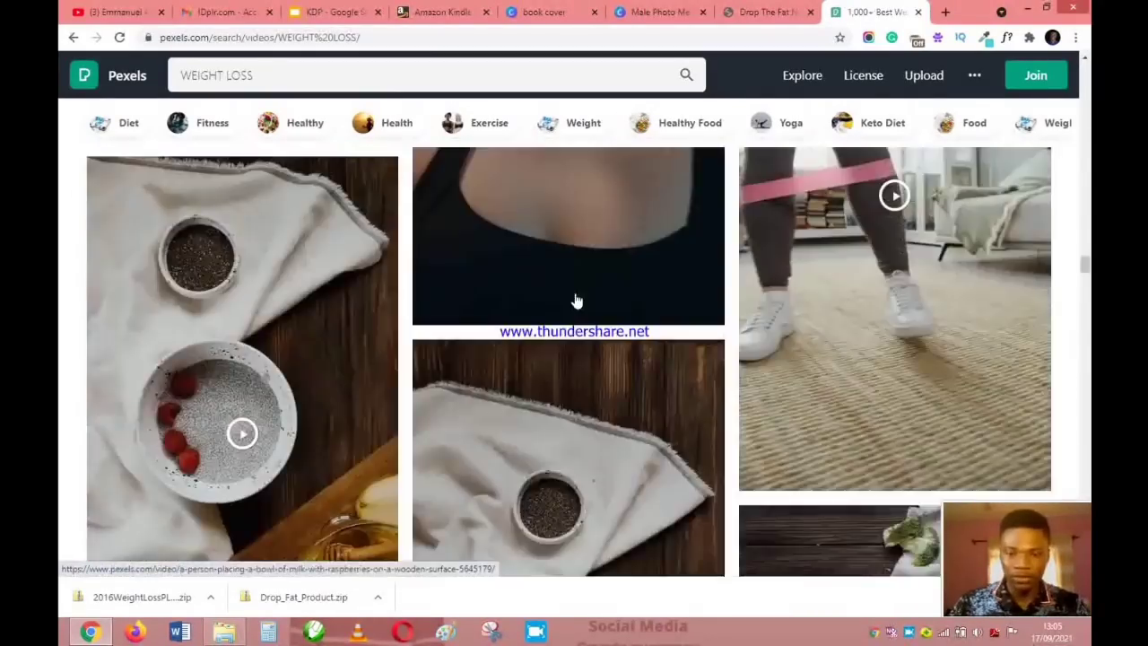
pyautogui.scroll(12, 549, 311)
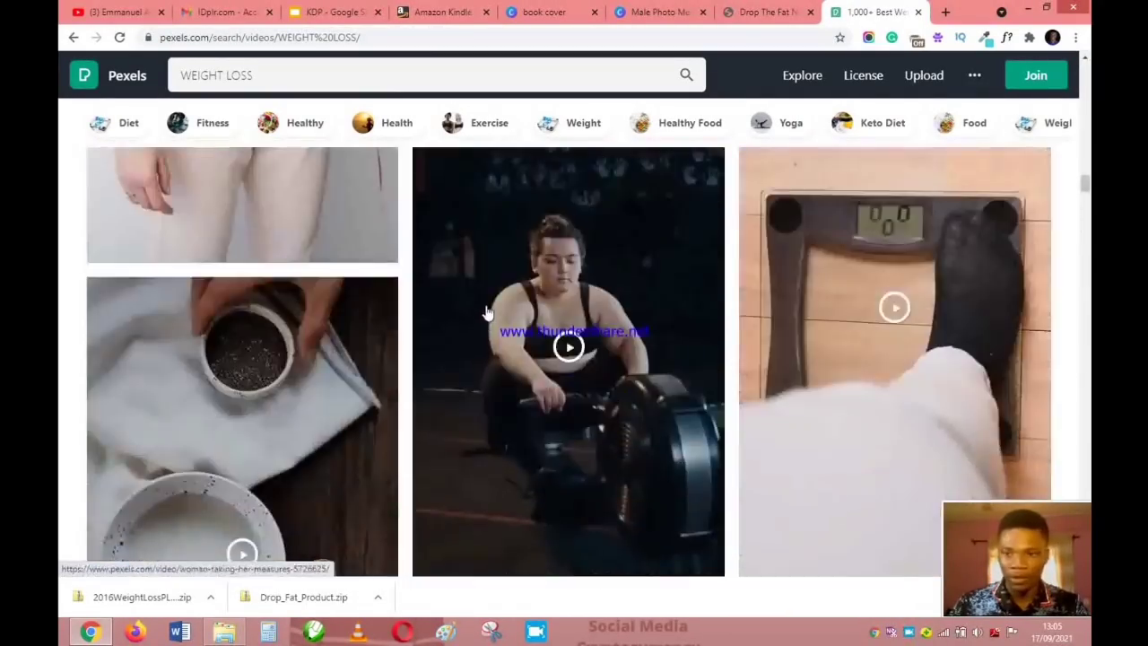
pyautogui.scroll(12, 484, 311)
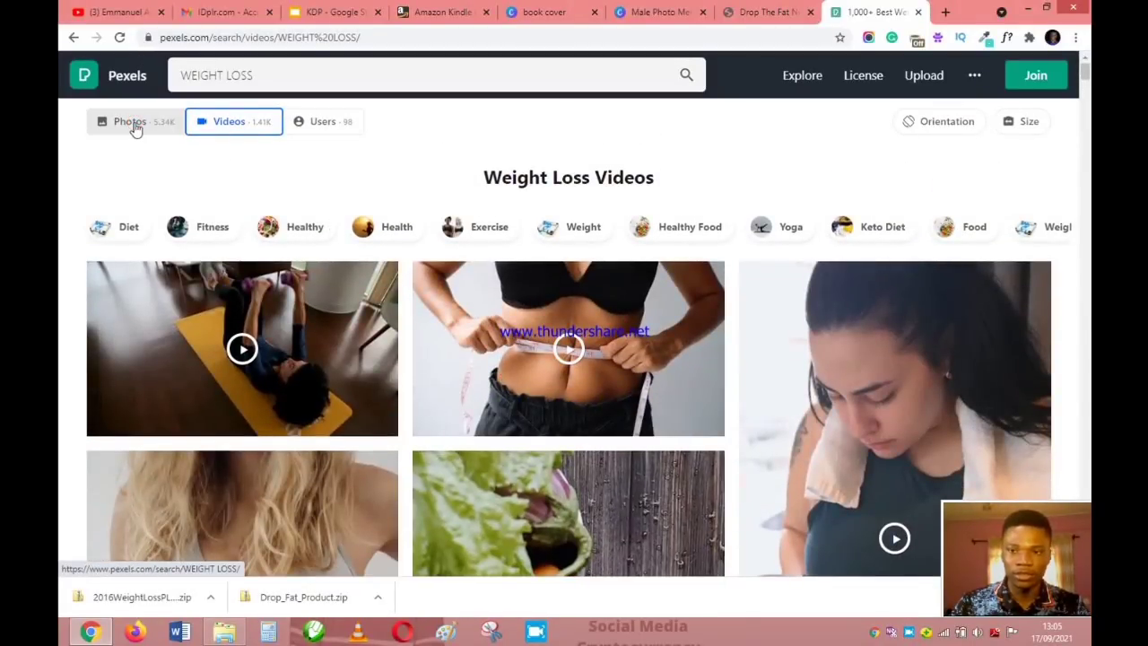
# Switch the Pexels results to photos and download the picture of the smiling woman exercising with a hula hoop
pyautogui.click(135, 128)
pyautogui.scroll(-8, 449, 314)
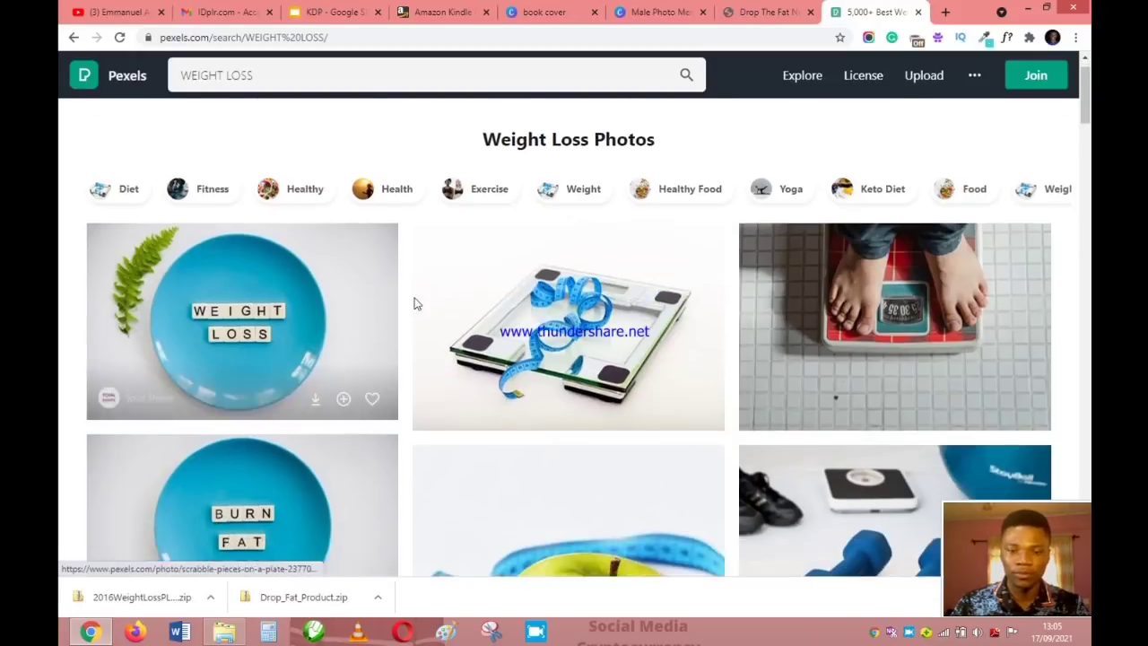
pyautogui.scroll(-4, 496, 335)
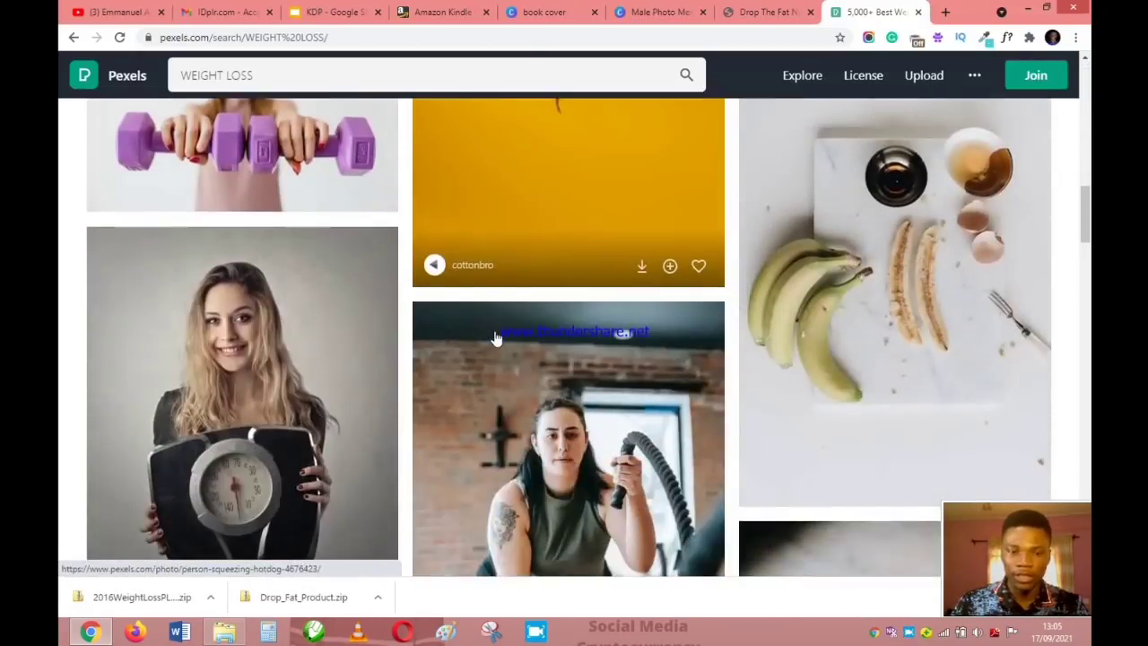
pyautogui.scroll(3, 476, 332)
pyautogui.scroll(3, 476, 332)
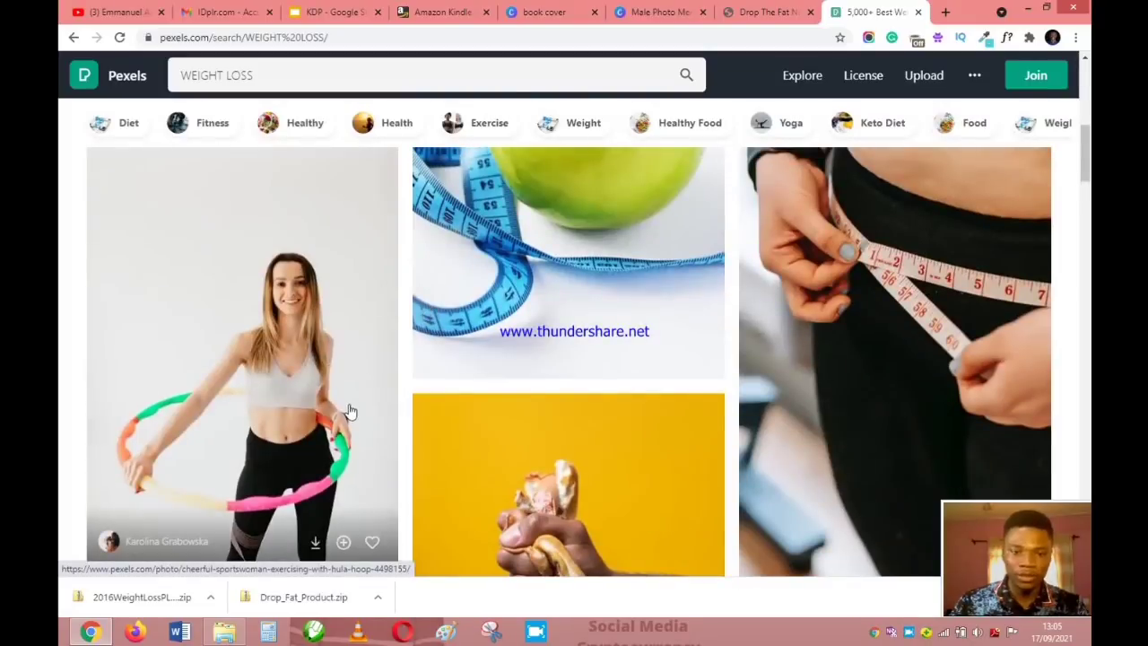
pyautogui.scroll(-2, 339, 396)
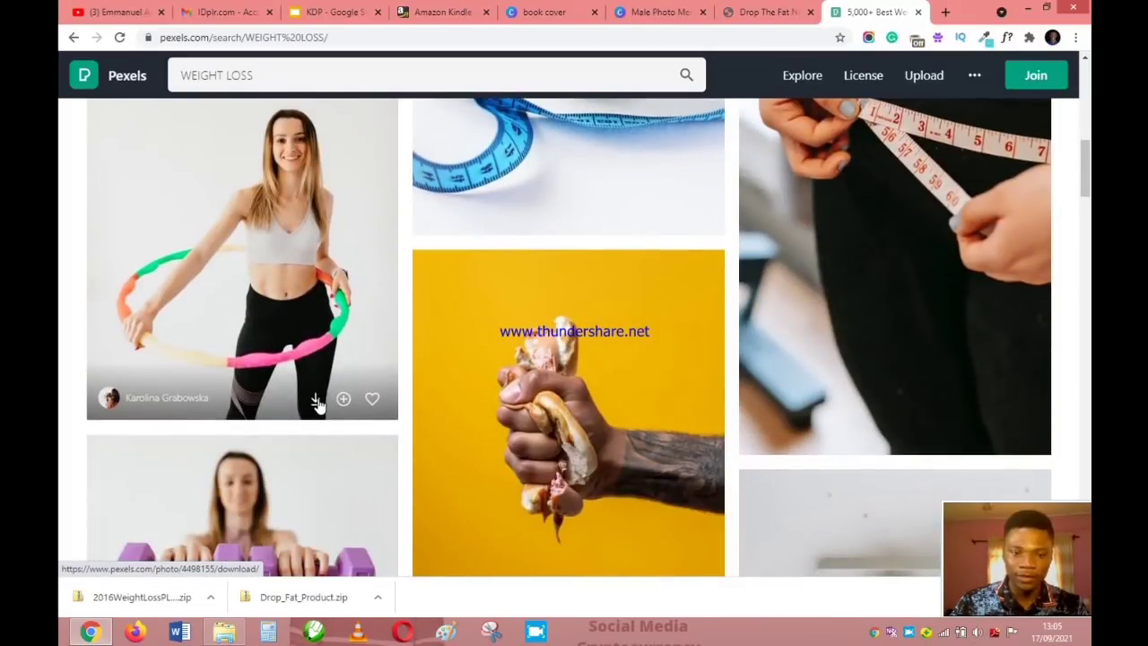
pyautogui.click(318, 400)
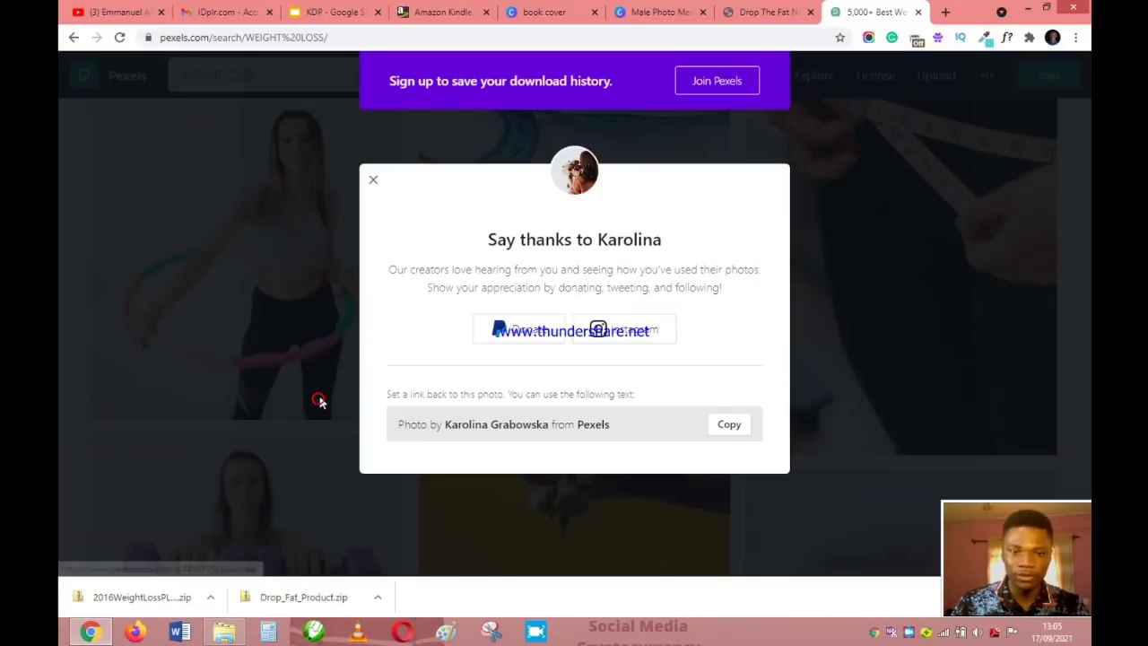
pyautogui.click(375, 182)
# Browse more weight-loss photos and download the one of the blonde woman in a blue top holding out oversized beige trousers
pyautogui.scroll(-10, 451, 245)
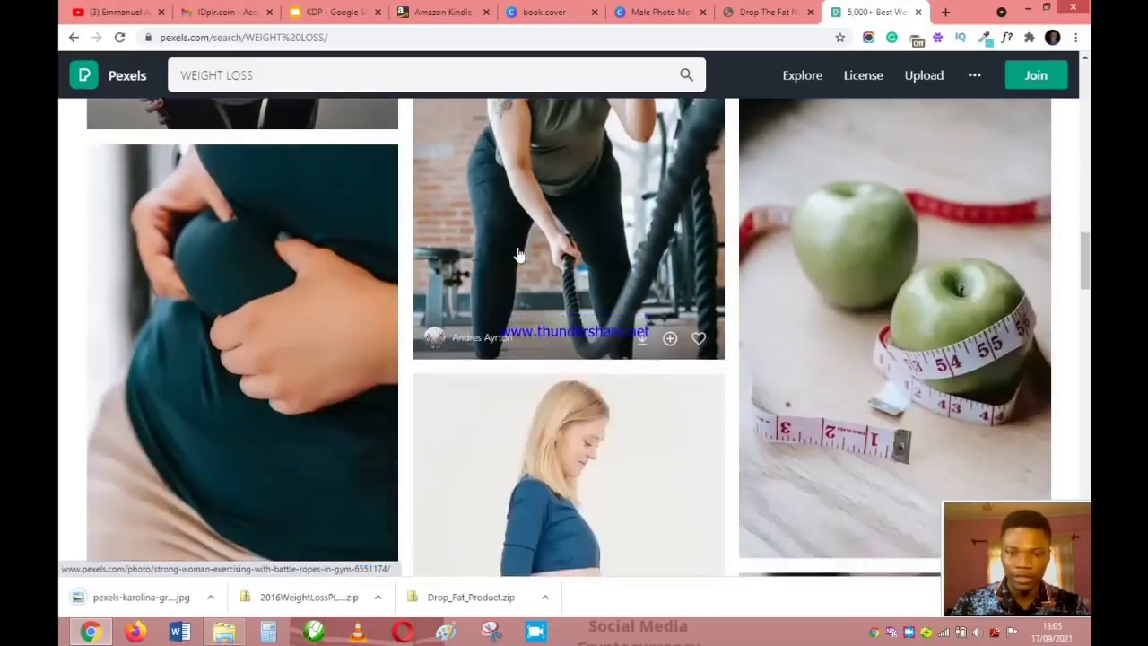
pyautogui.scroll(-6, 520, 256)
pyautogui.scroll(-8, 570, 271)
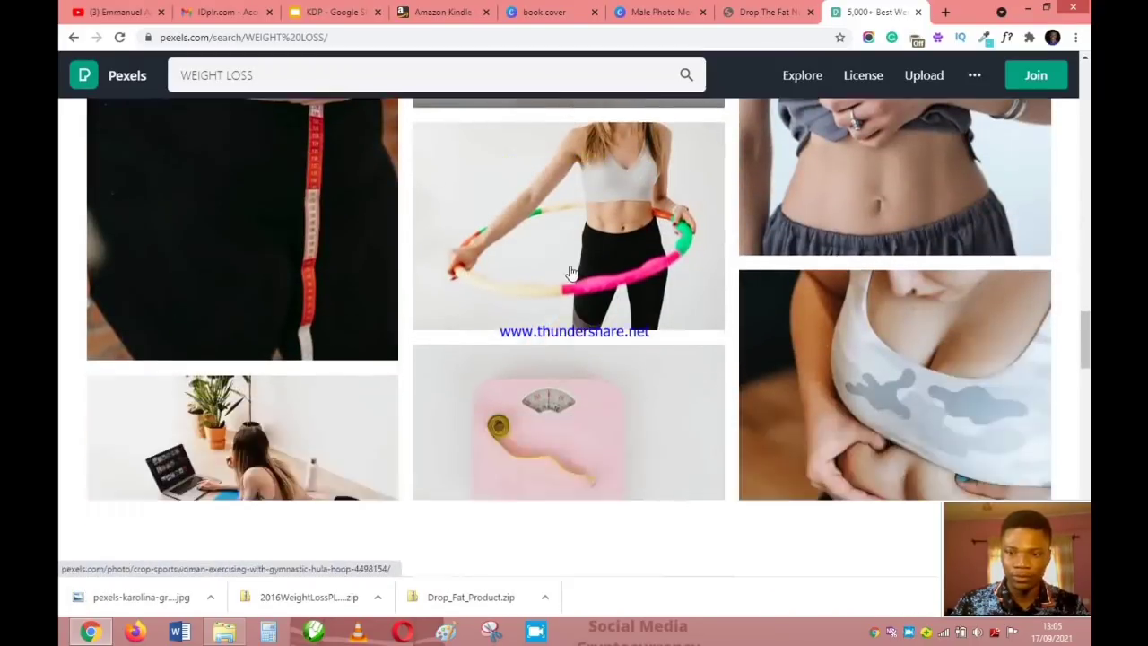
pyautogui.scroll(-11, 570, 272)
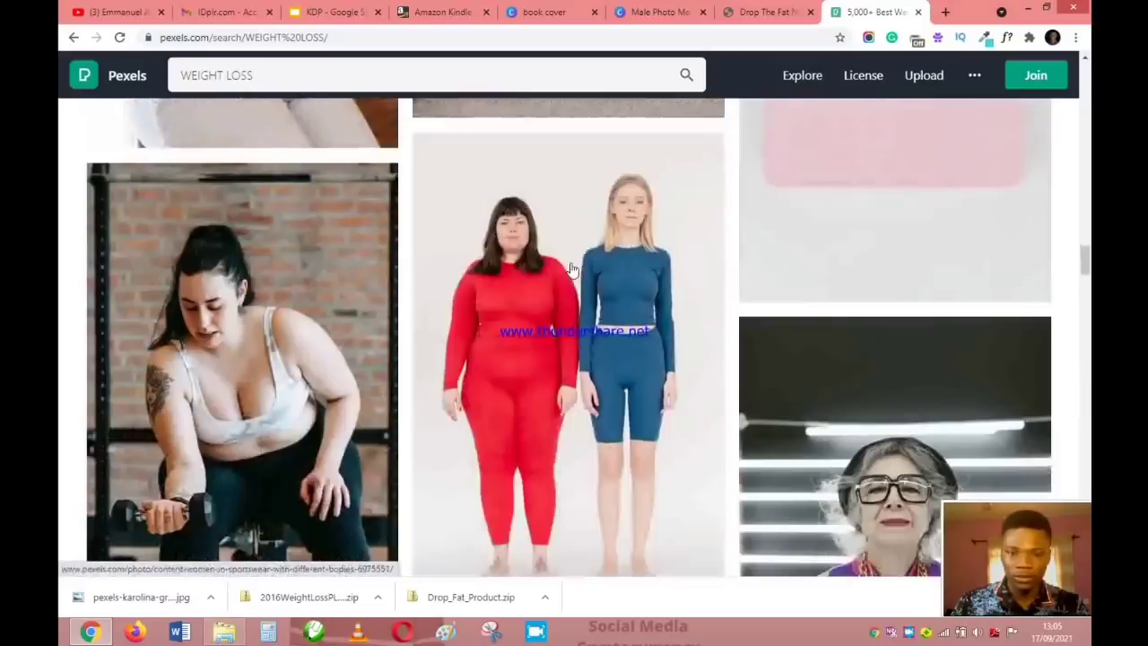
pyautogui.scroll(-10, 628, 276)
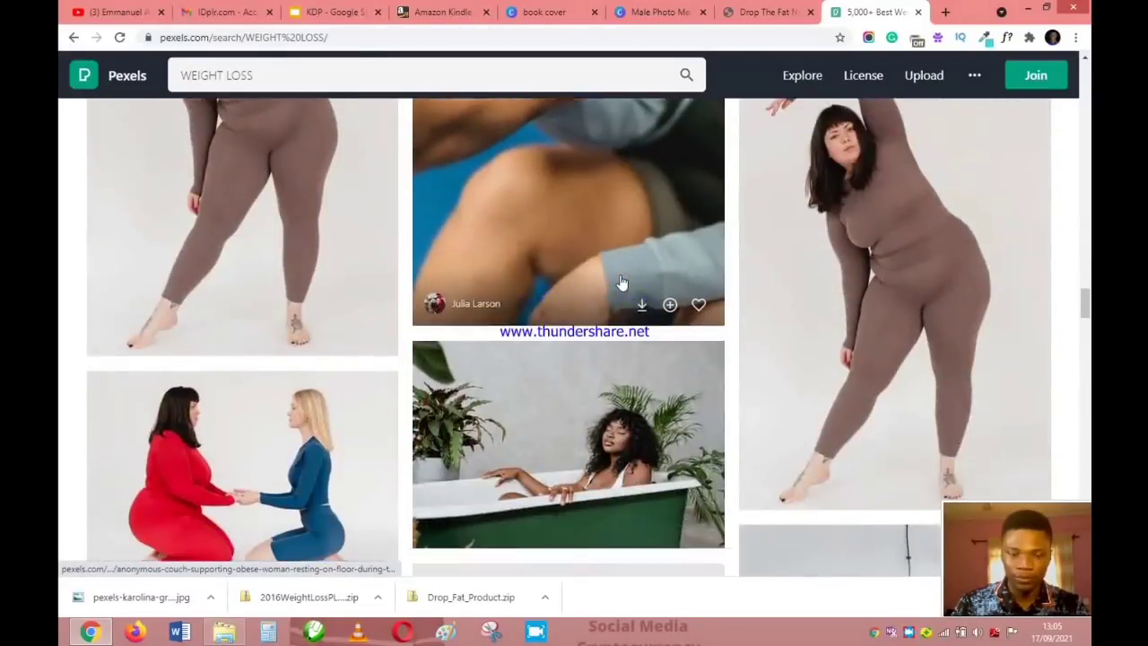
pyautogui.scroll(-12, 631, 279)
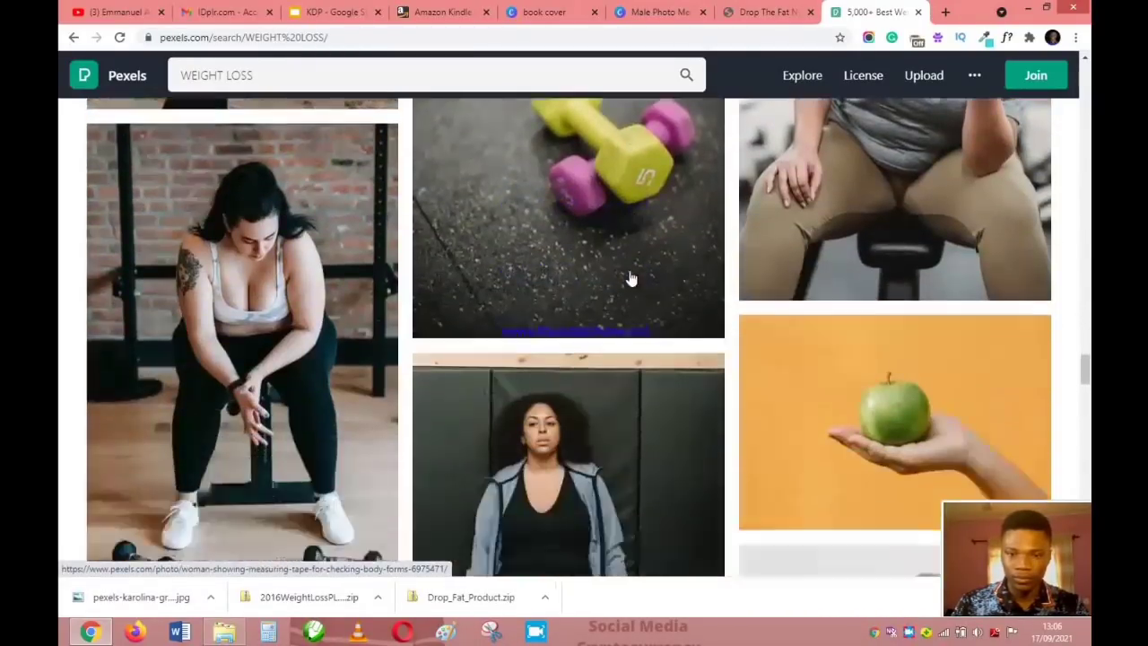
pyautogui.scroll(-7, 631, 276)
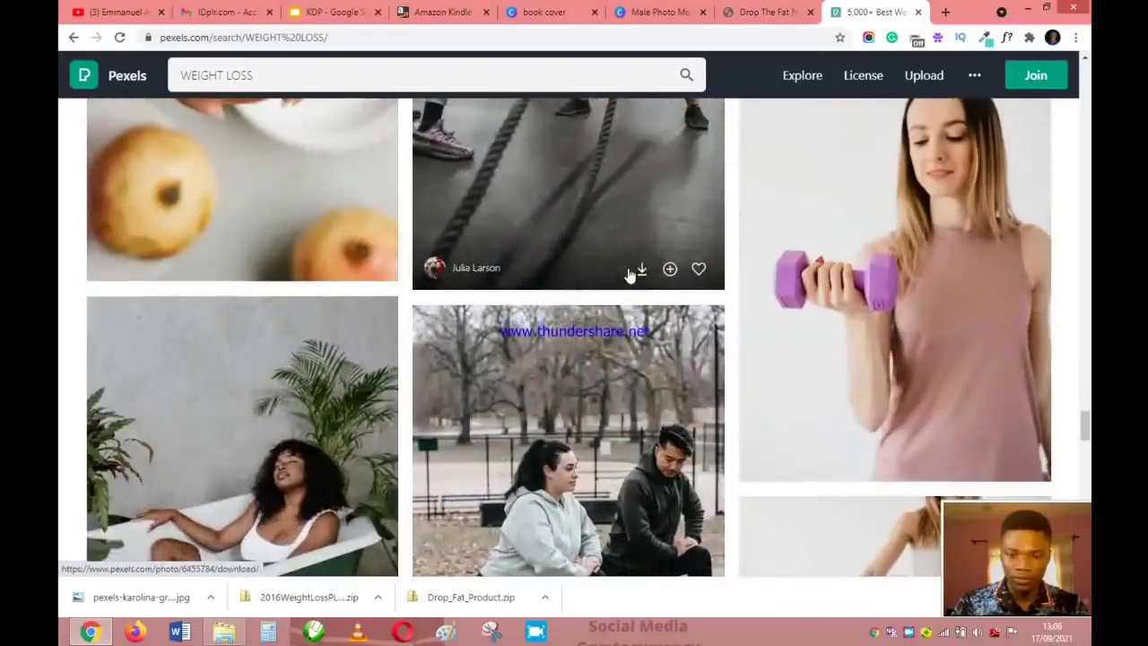
pyautogui.scroll(3, 630, 276)
pyautogui.scroll(15, 628, 287)
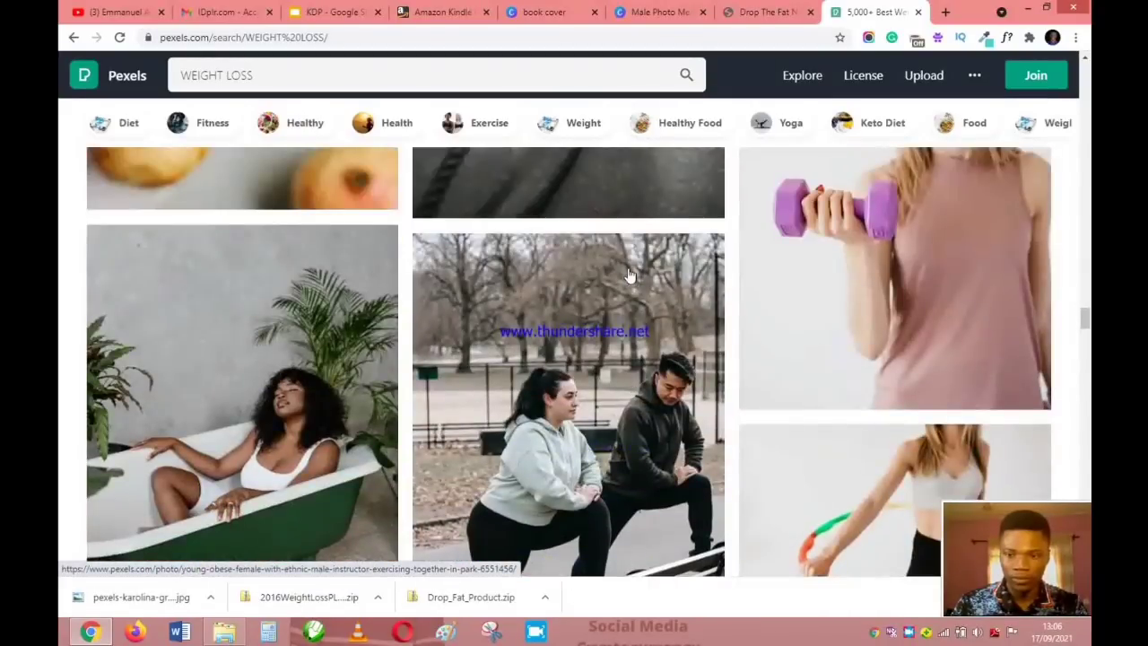
pyautogui.scroll(15, 592, 296)
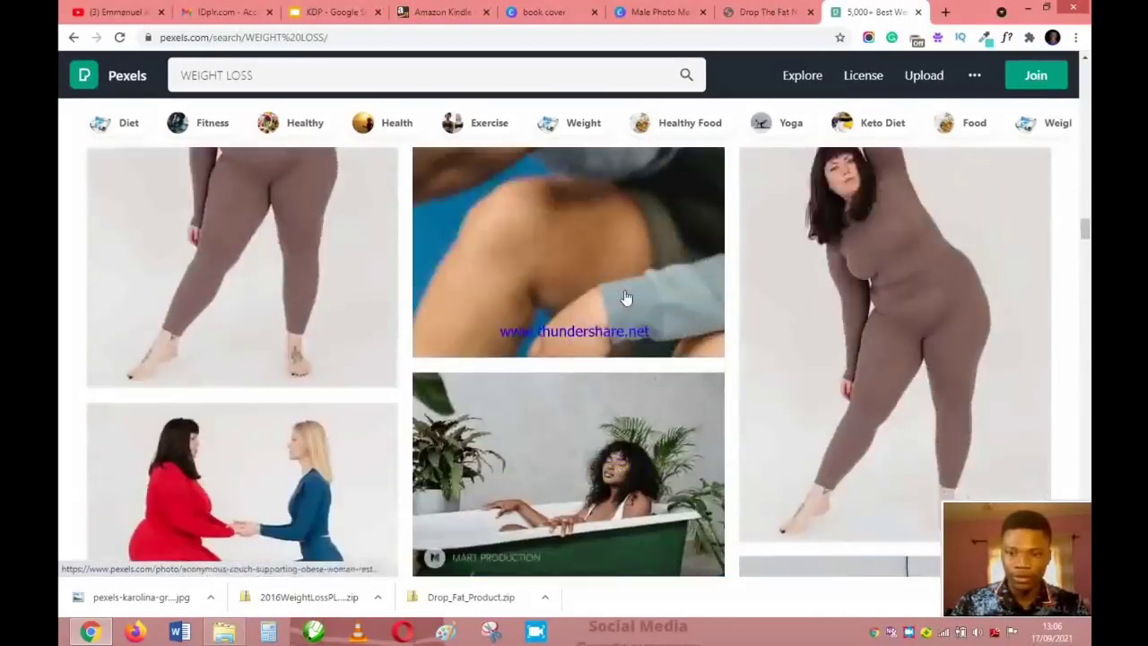
pyautogui.scroll(3, 580, 276)
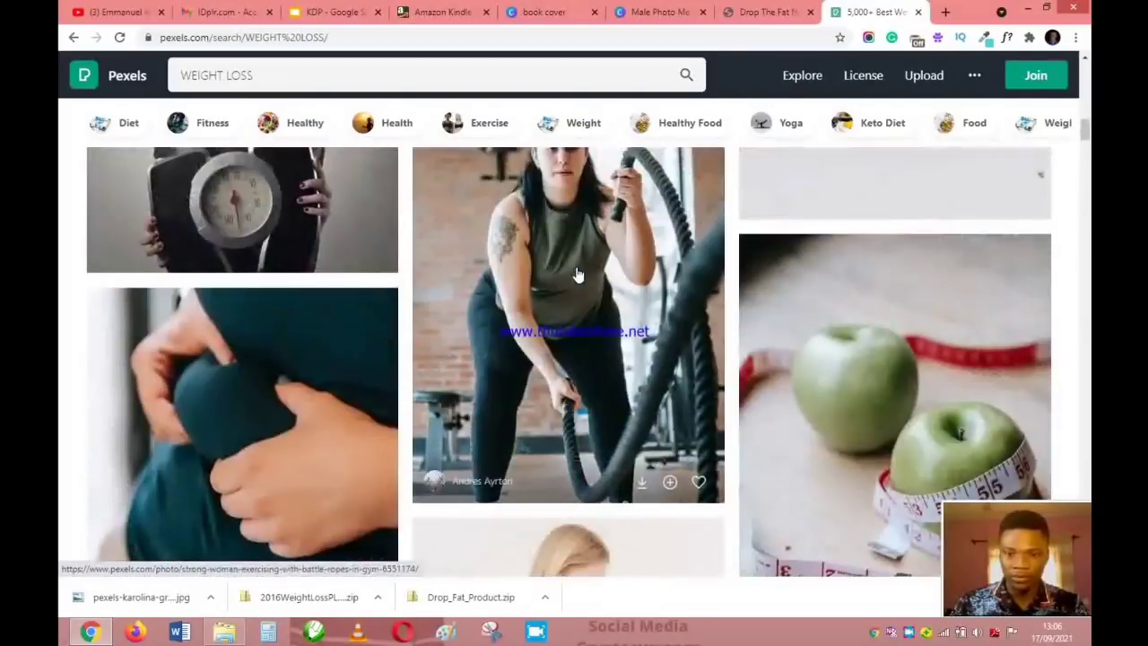
pyautogui.scroll(-6, 592, 323)
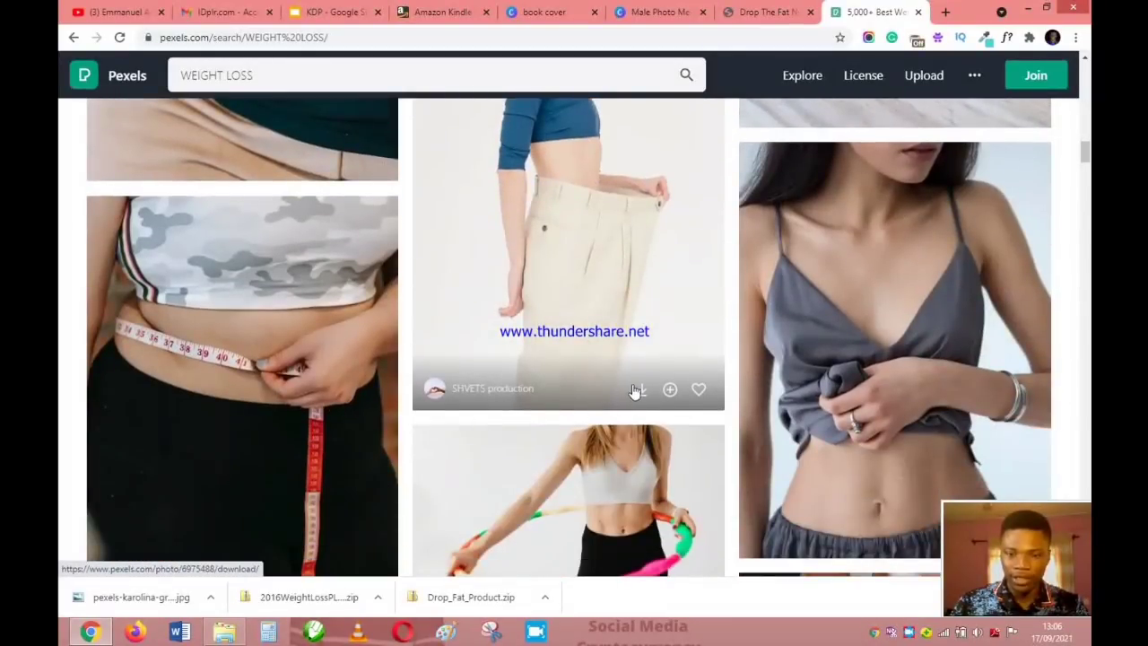
pyautogui.click(642, 392)
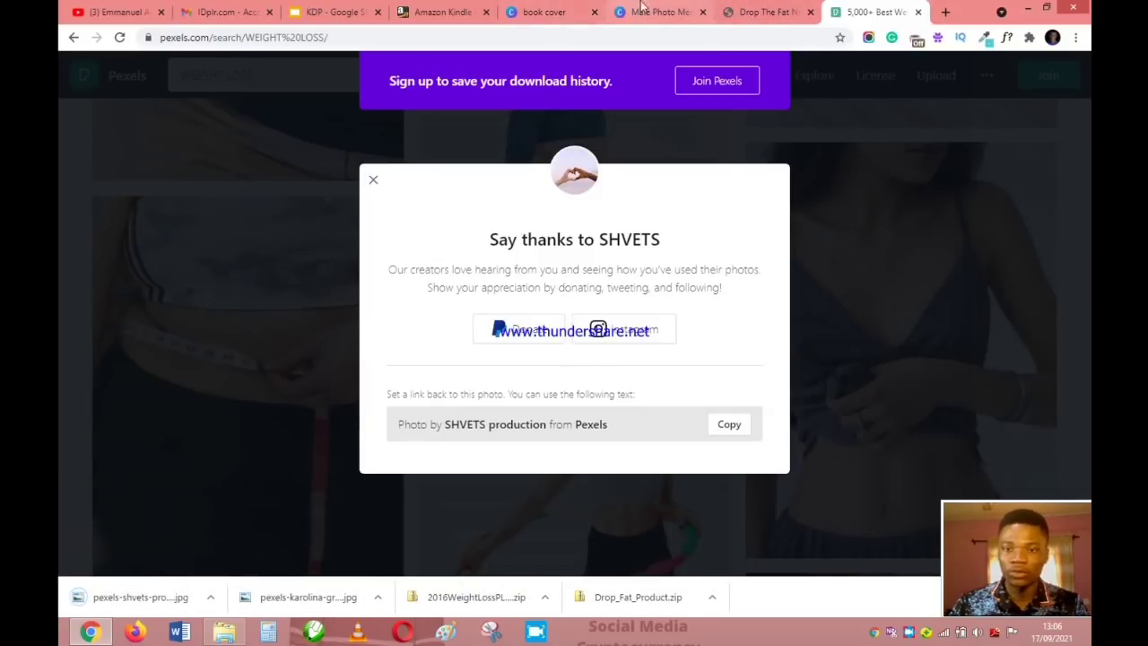
# Return to the Canva book cover design, upload the downloaded oversized-trousers photo and add it to the cover page
pyautogui.click(669, 9)
pyautogui.scroll(-1, 539, 323)
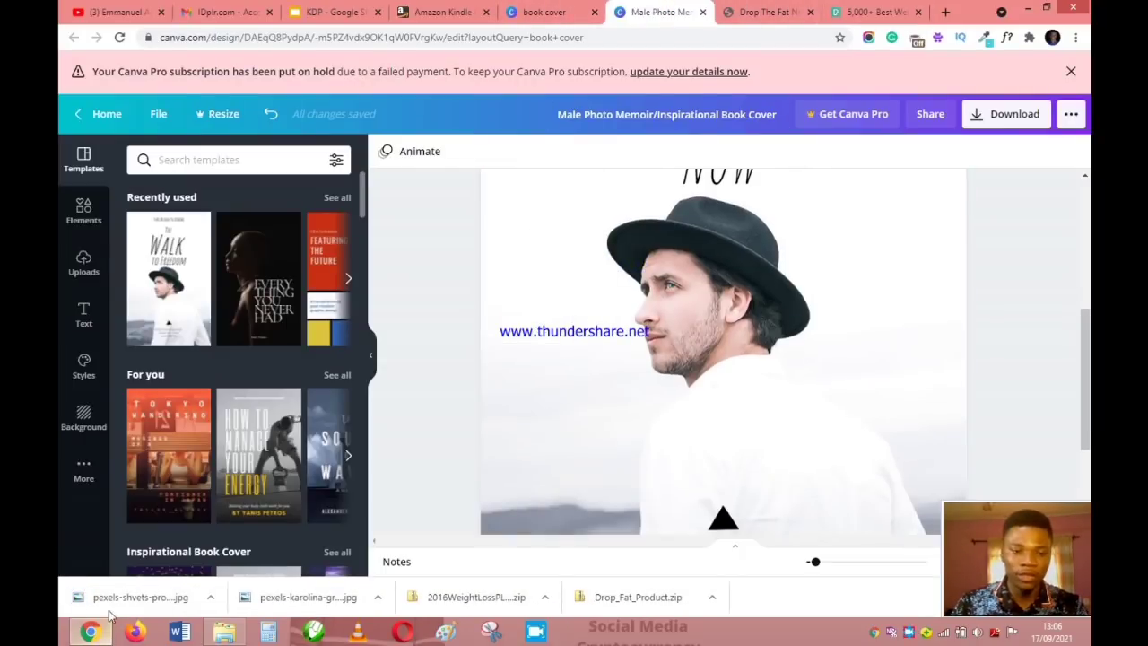
pyautogui.moveTo(177, 518); pyautogui.dragTo(239, 367)
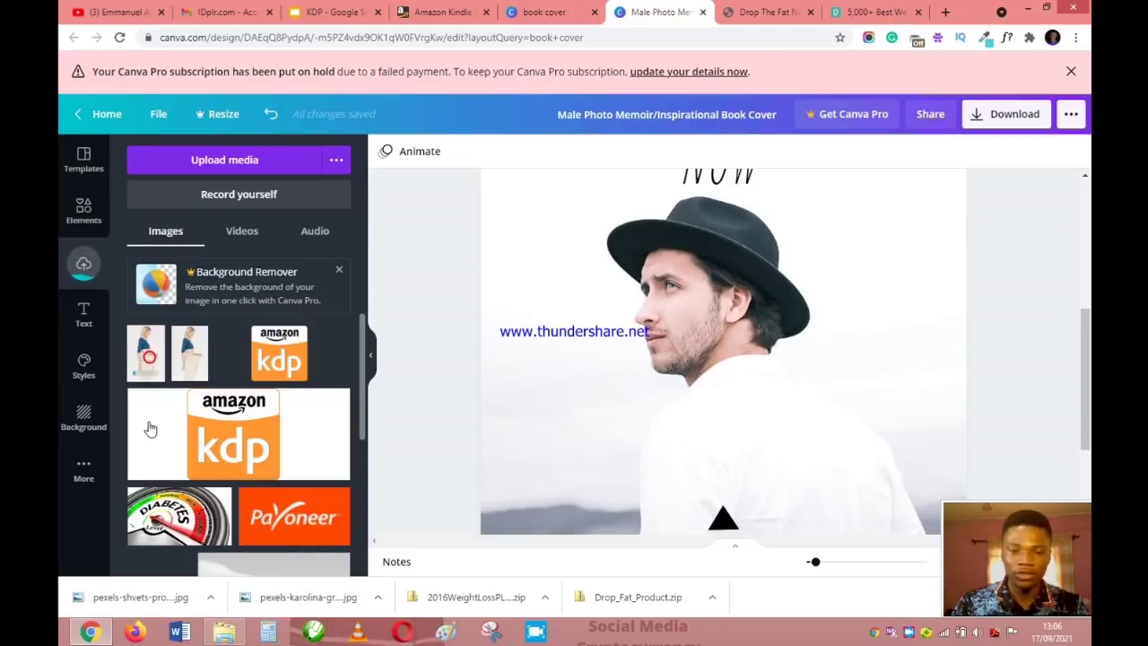
pyautogui.click(182, 377)
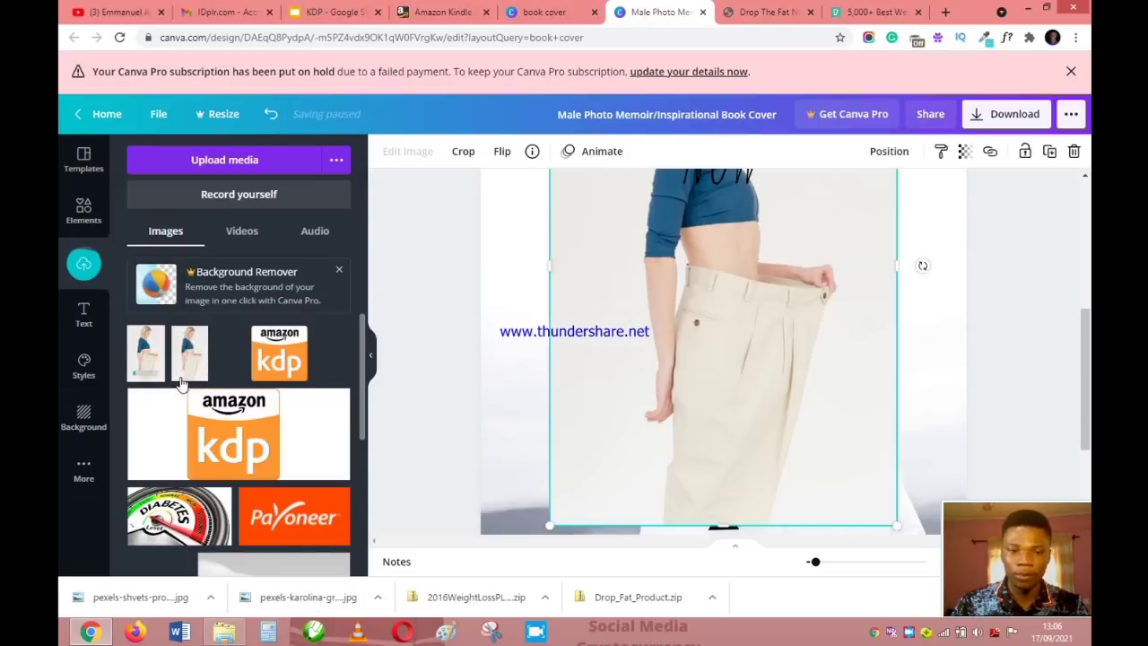
# Replace the cover page's background with the oversized-trousers photo so that it fills the whole page
pyautogui.rightClick(702, 380)
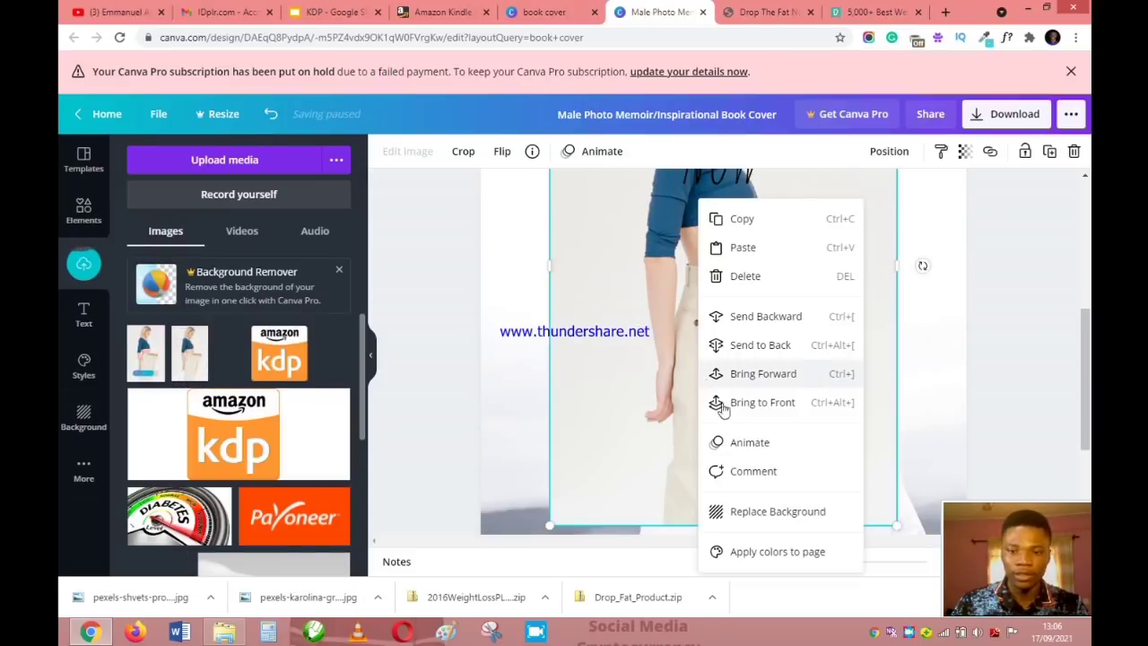
pyautogui.click(771, 517)
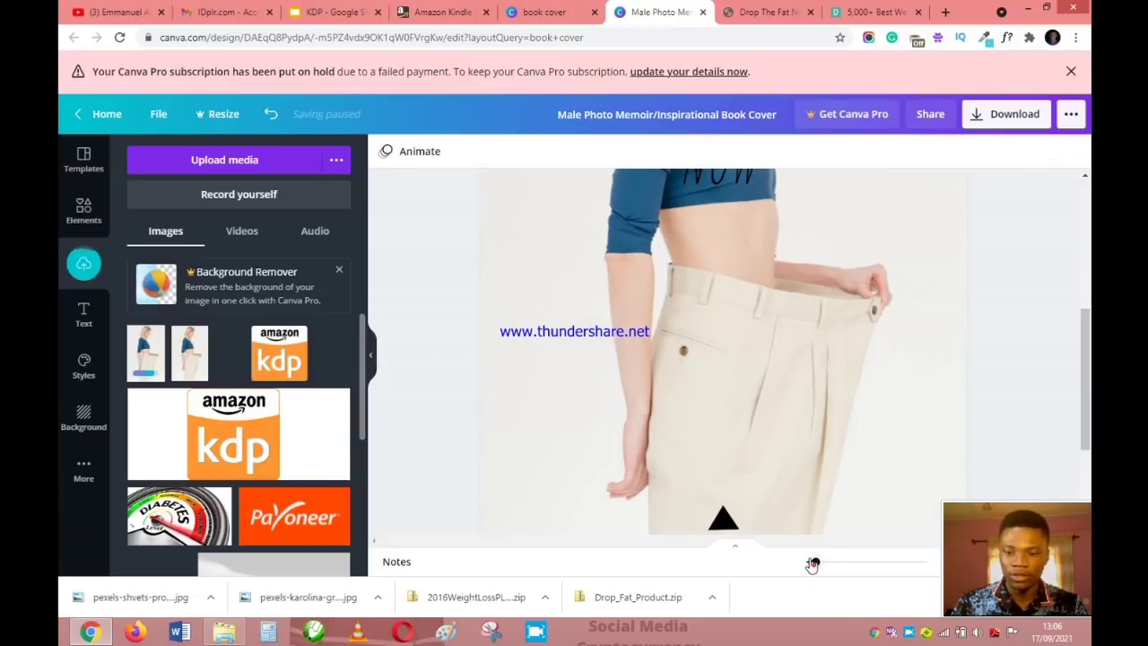
pyautogui.moveTo(812, 563); pyautogui.dragTo(809, 562)
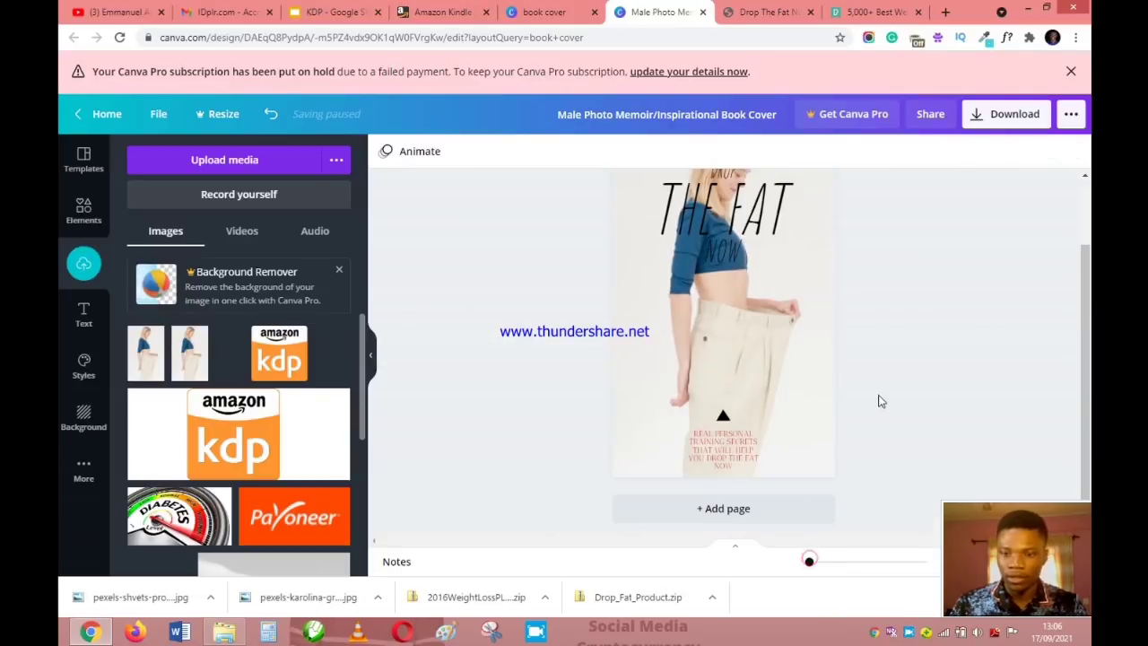
pyautogui.scroll(2, 880, 400)
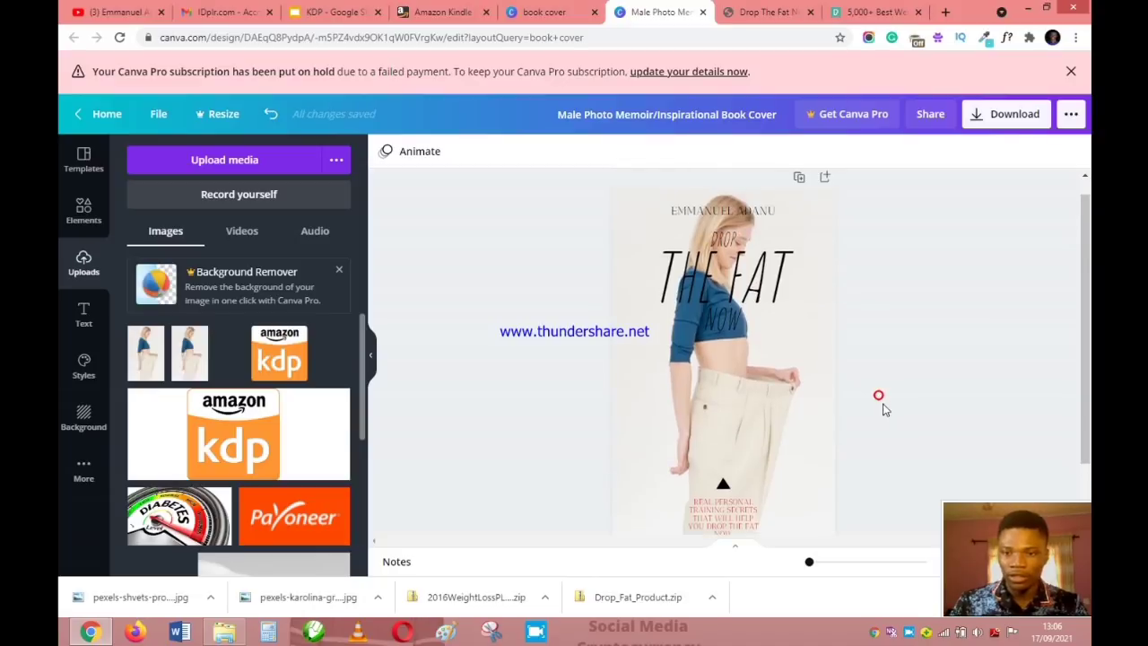
# Group the three title lines "Drop The Fat Now" and move them down over the trousers, shifting the author name to the page's top edge
pyautogui.click(741, 307)
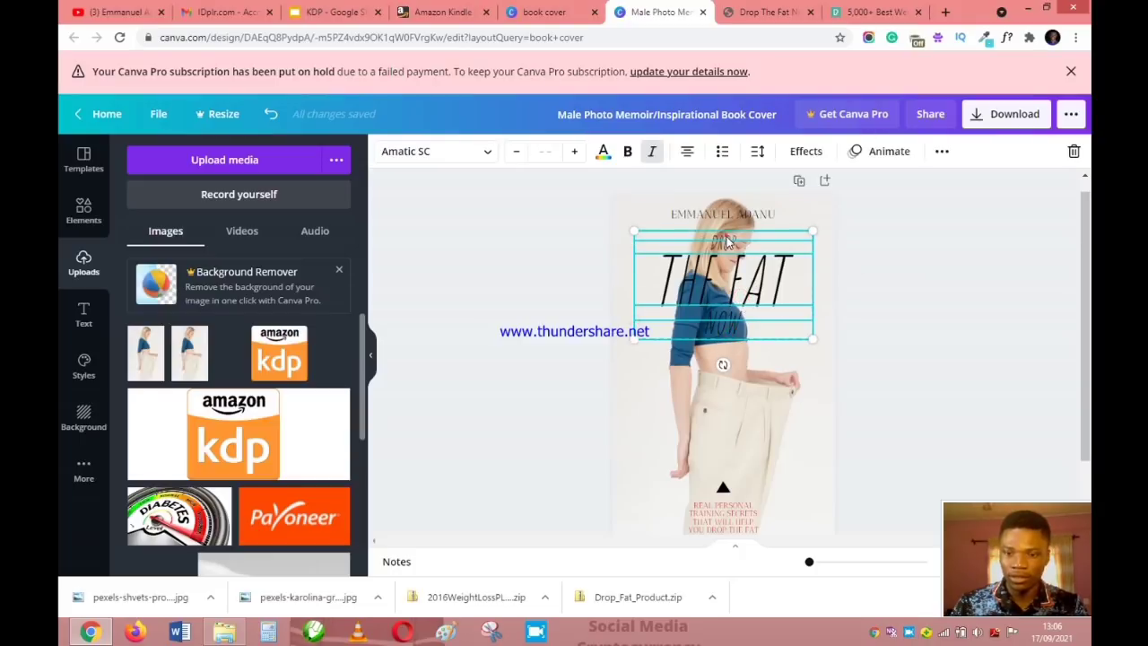
pyautogui.rightClick(731, 244)
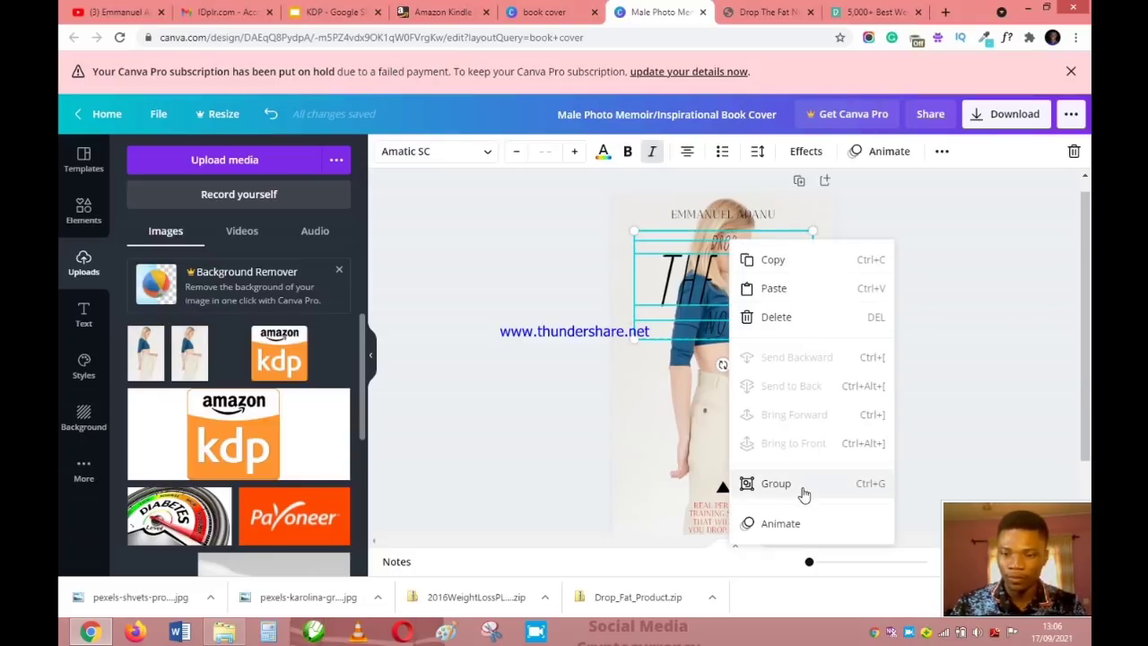
pyautogui.click(775, 483)
pyautogui.moveTo(741, 302); pyautogui.dragTo(746, 454)
pyautogui.moveTo(721, 222)
pyautogui.mouseDown()
pyautogui.moveTo(727, 546)
pyautogui.moveTo(740, 259)
pyautogui.moveTo(725, 205)
pyautogui.mouseUp()
pyautogui.click(730, 399)
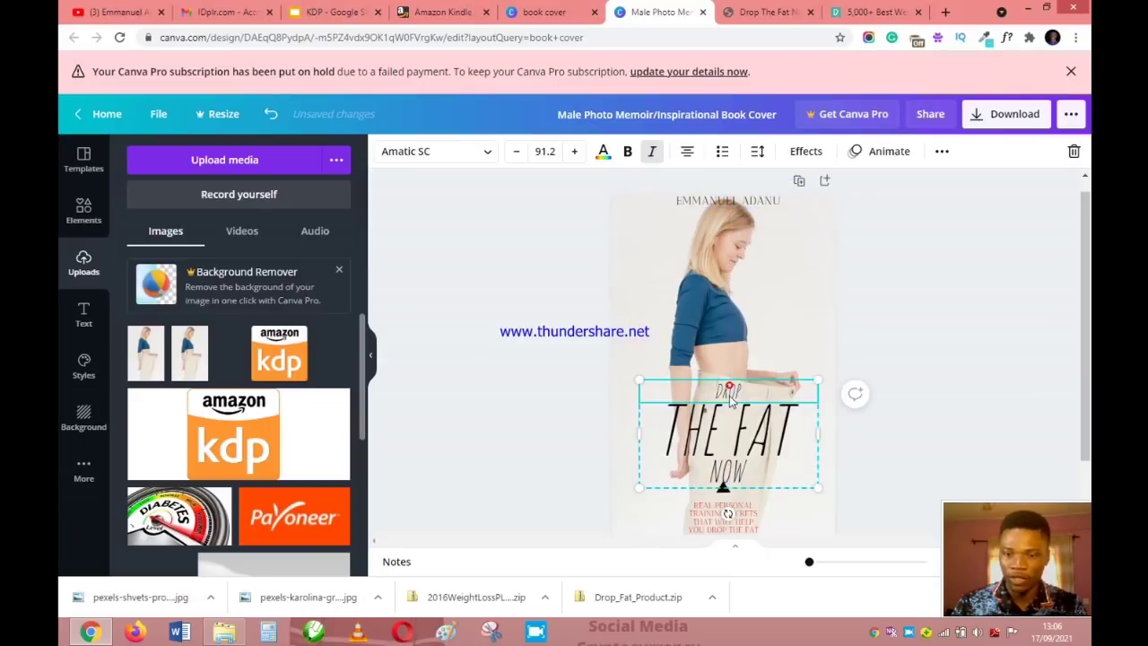
pyautogui.moveTo(732, 431); pyautogui.dragTo(733, 410)
# Nudge the red subtitle up beneath the title and move the author name below it, near the bottom edge of the cover
pyautogui.click(732, 524)
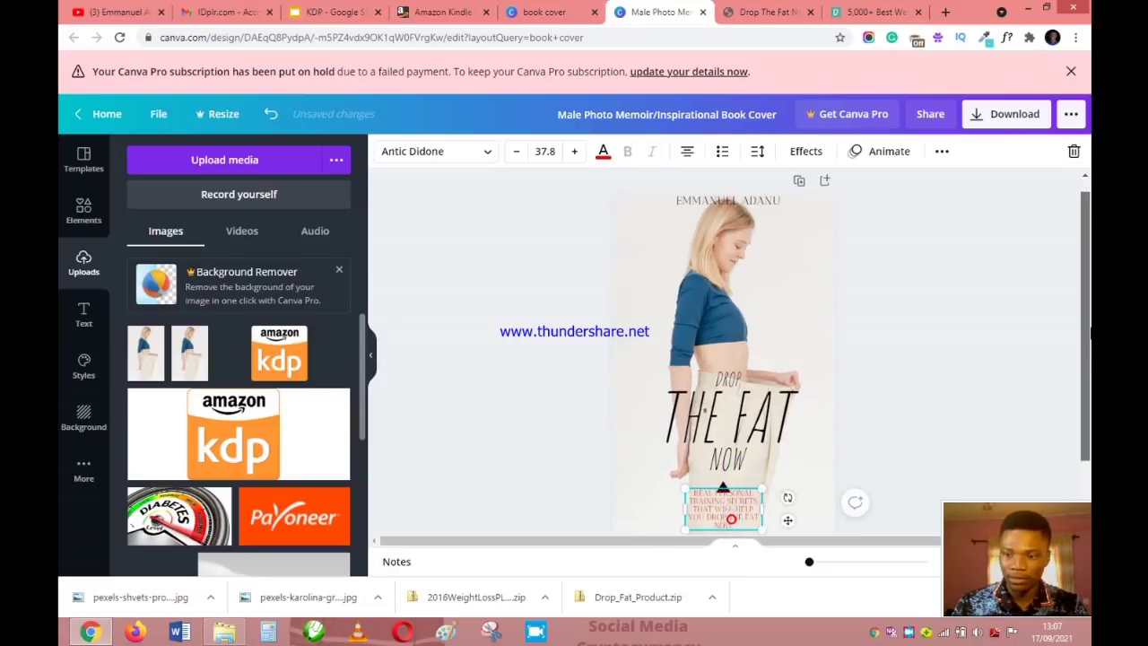
pyautogui.scroll(-1, 1089, 328)
pyautogui.click(859, 337)
pyautogui.scroll(-3, 855, 335)
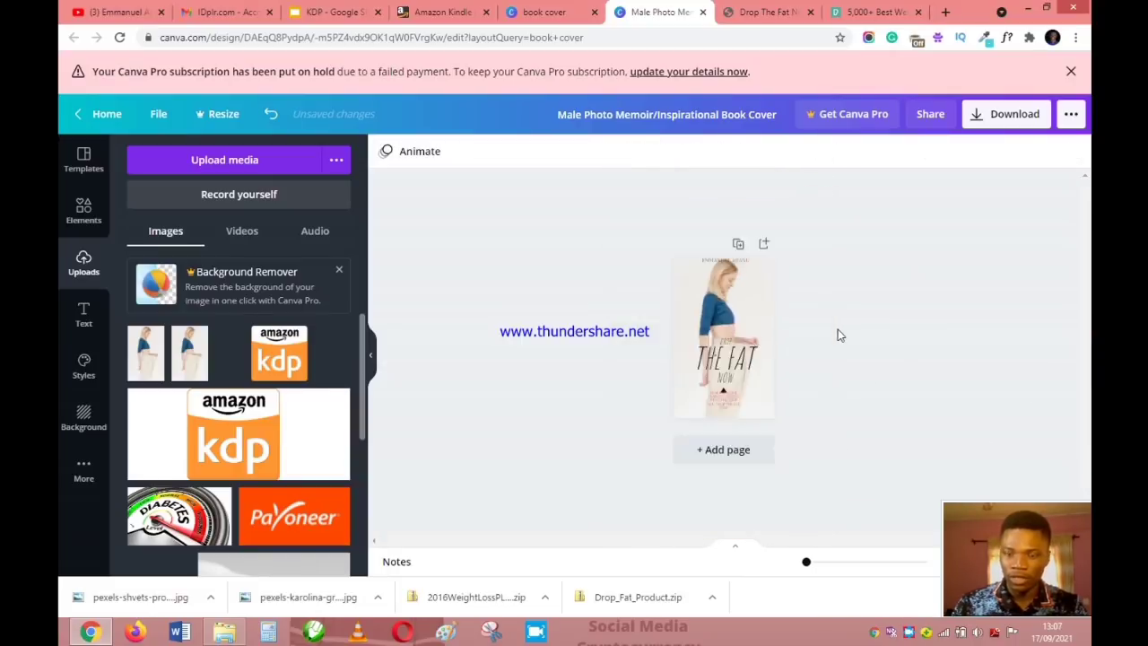
pyautogui.click(715, 261)
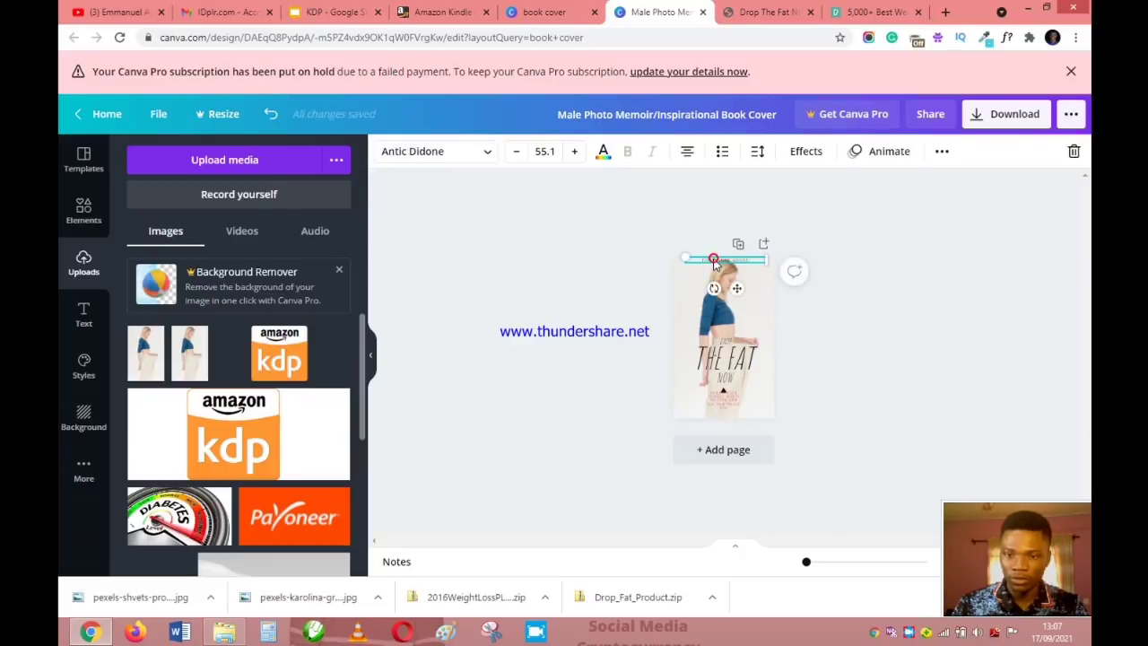
pyautogui.moveTo(713, 260); pyautogui.dragTo(717, 410)
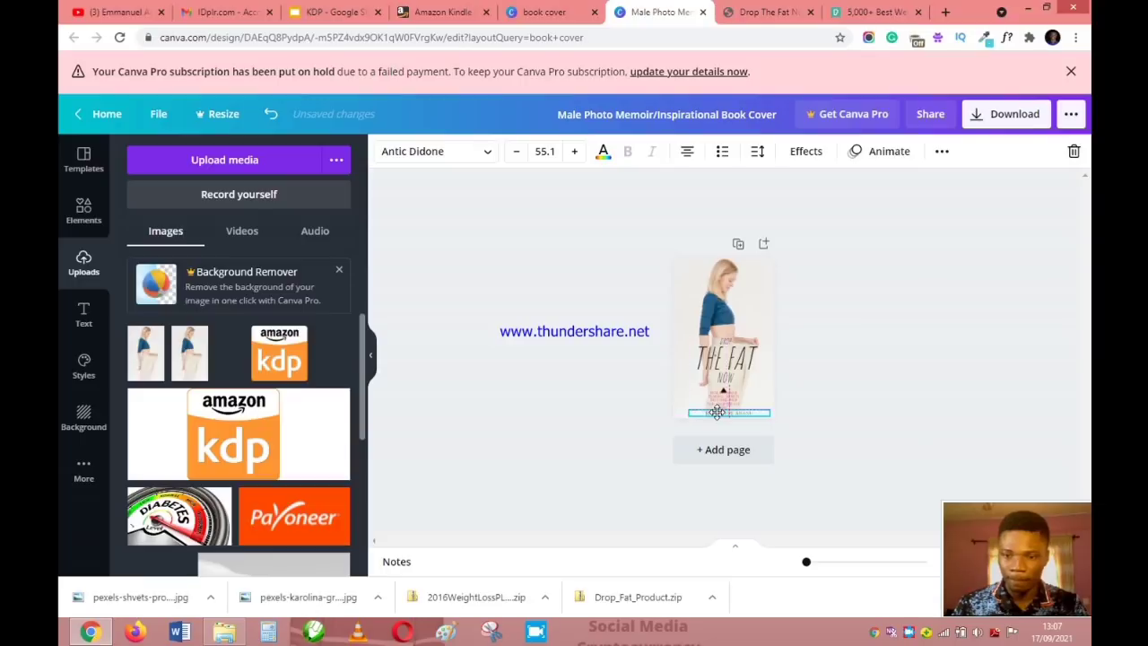
pyautogui.click(820, 407)
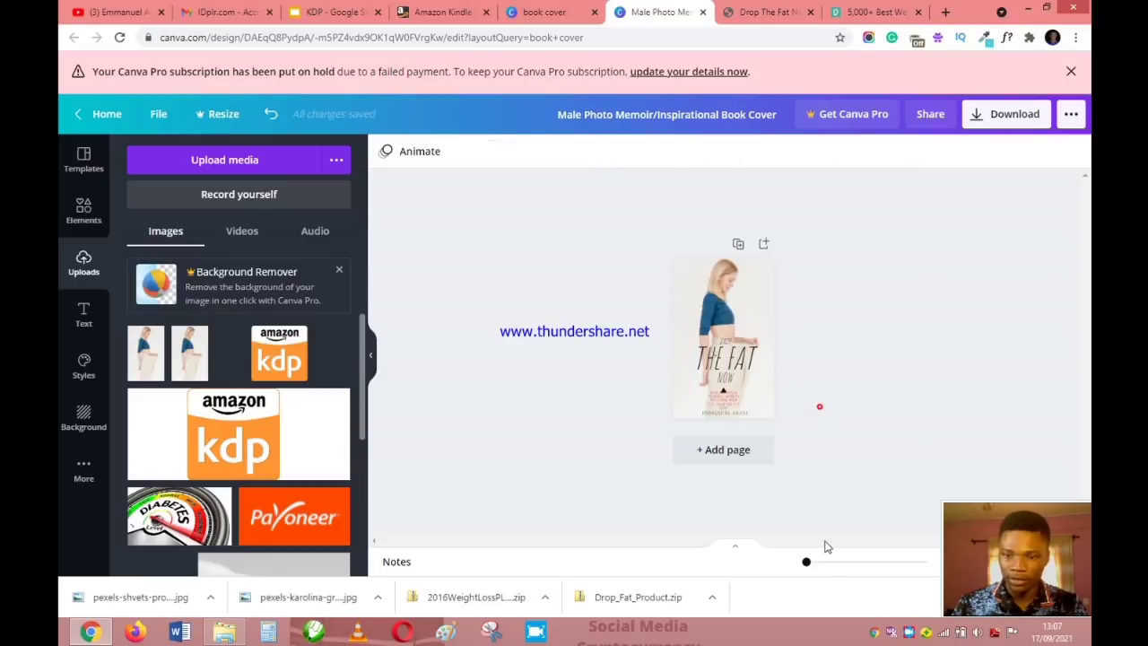
# Check the text in the lower part of the cover and download the design as a PNG
pyautogui.moveTo(811, 566); pyautogui.dragTo(813, 561)
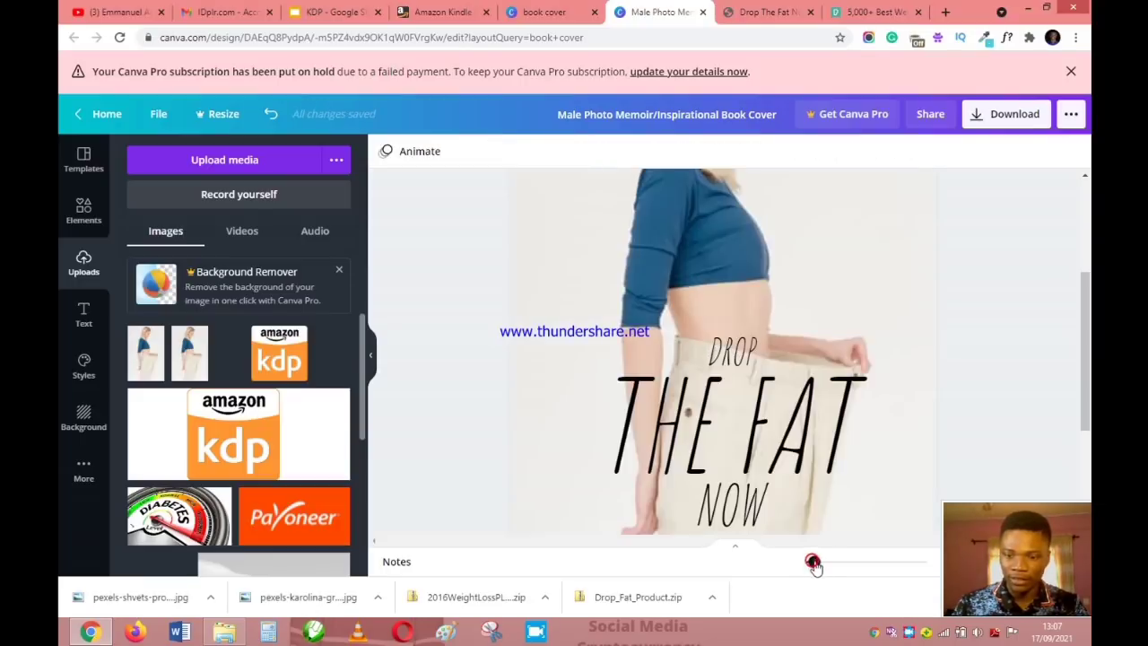
pyautogui.scroll(-3, 798, 451)
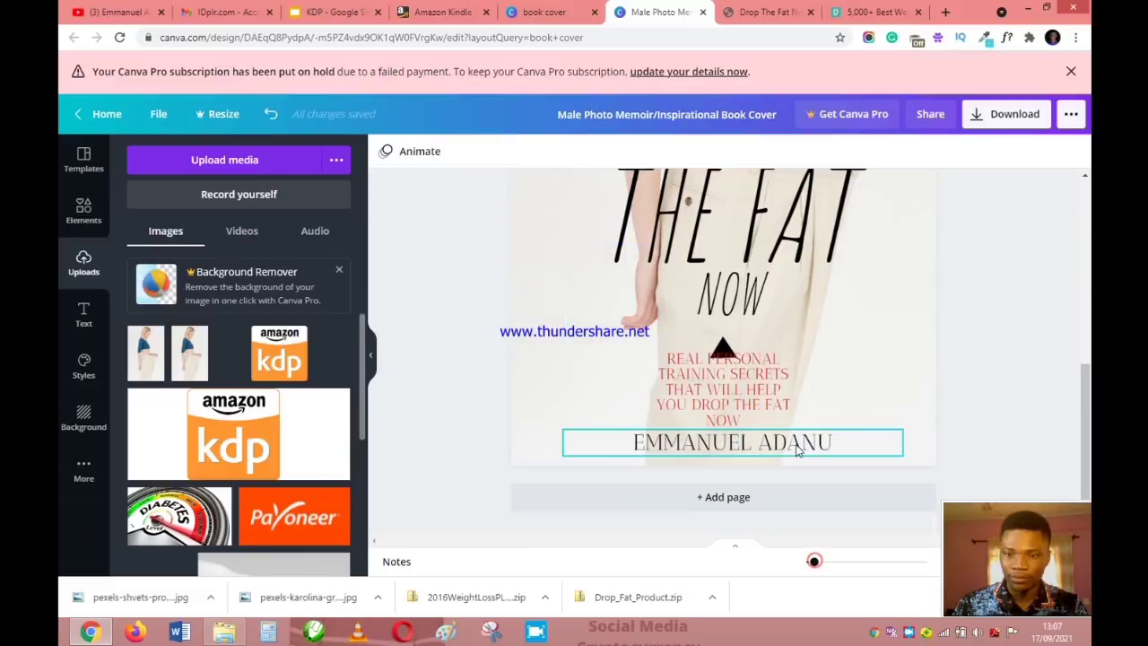
pyautogui.click(1055, 276)
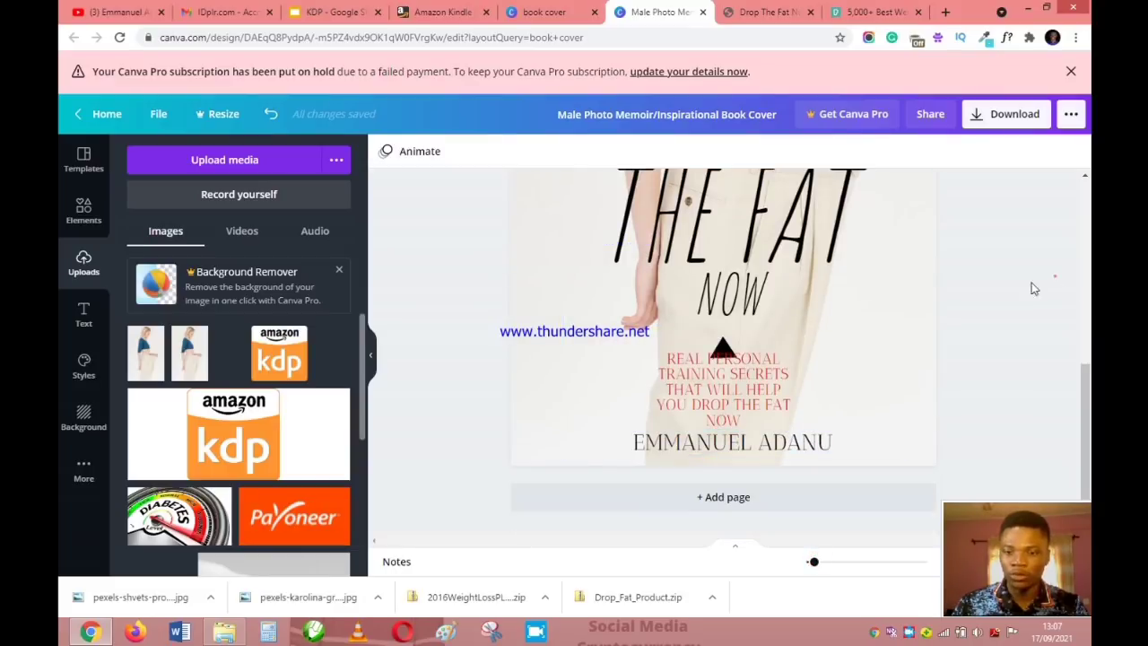
pyautogui.click(1011, 126)
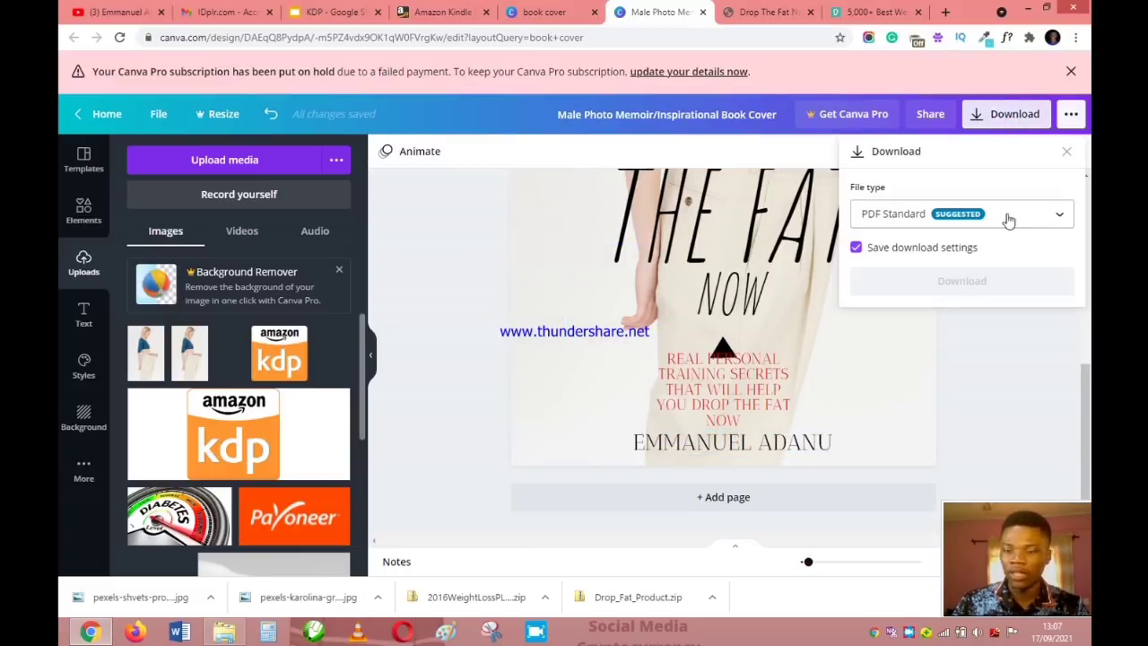
pyautogui.click(999, 215)
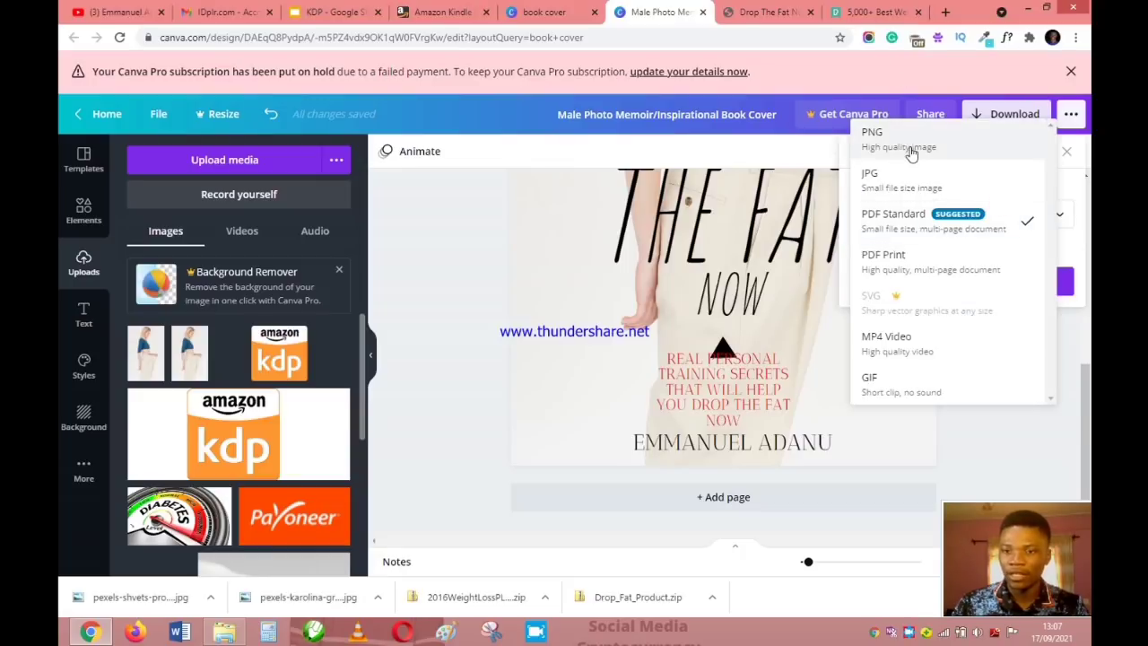
pyautogui.click(911, 149)
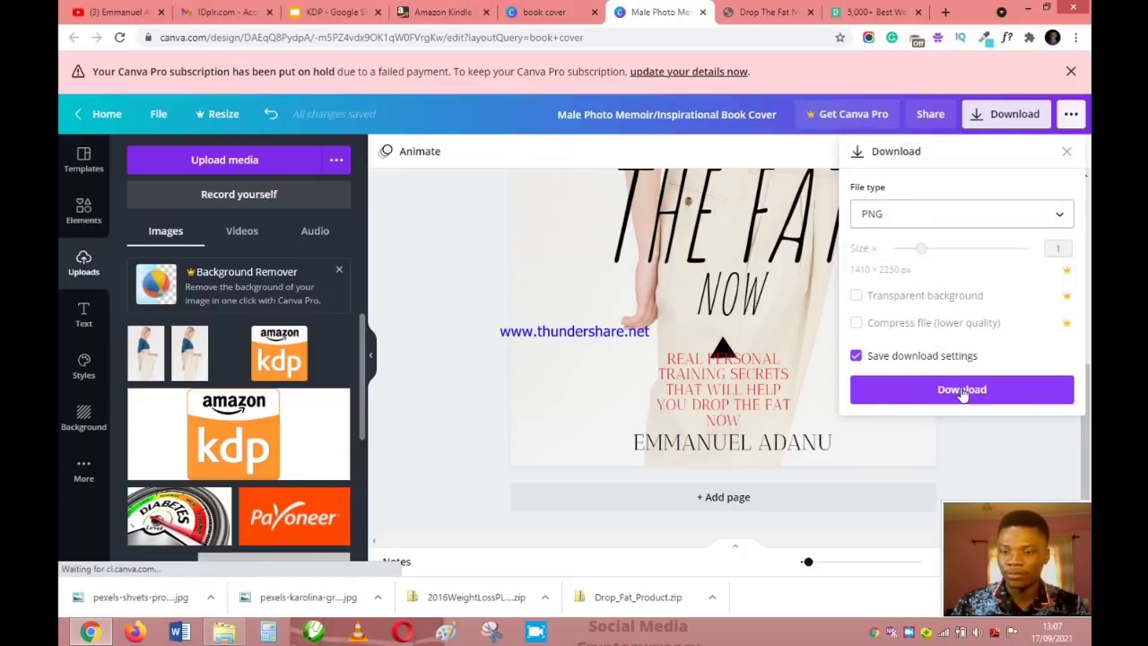
pyautogui.click(961, 391)
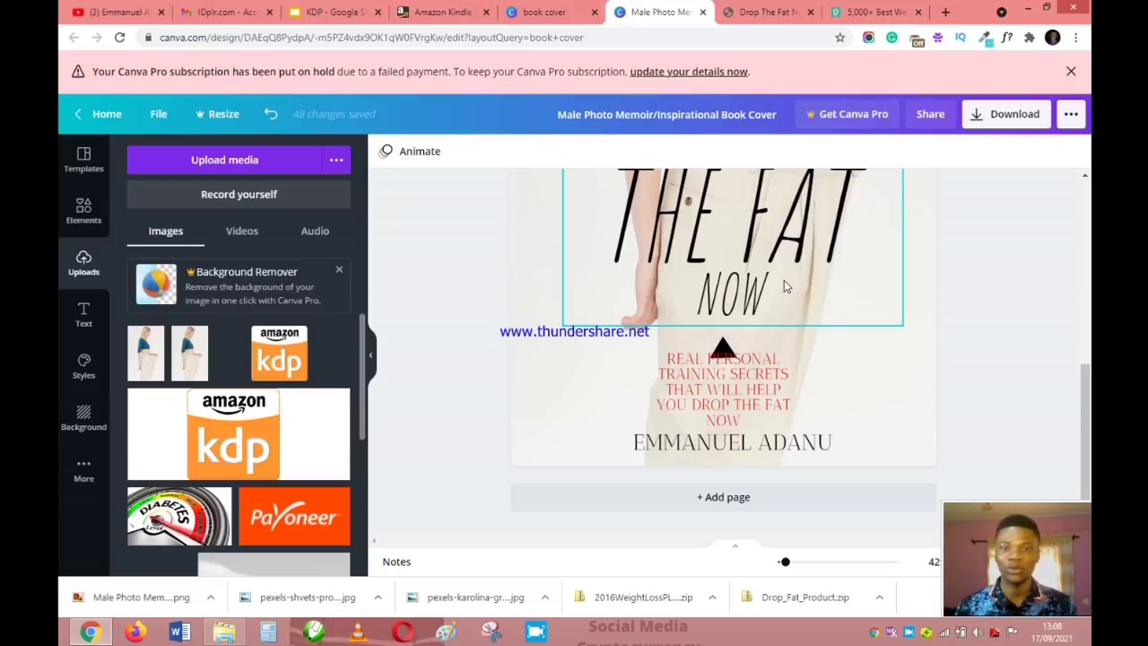
# Open diybookcovers.com/3Dmockups/# in a new browser tab and choose the single standing-book mockup in the second row, proceeding to the cover image step
pyautogui.click(945, 13)
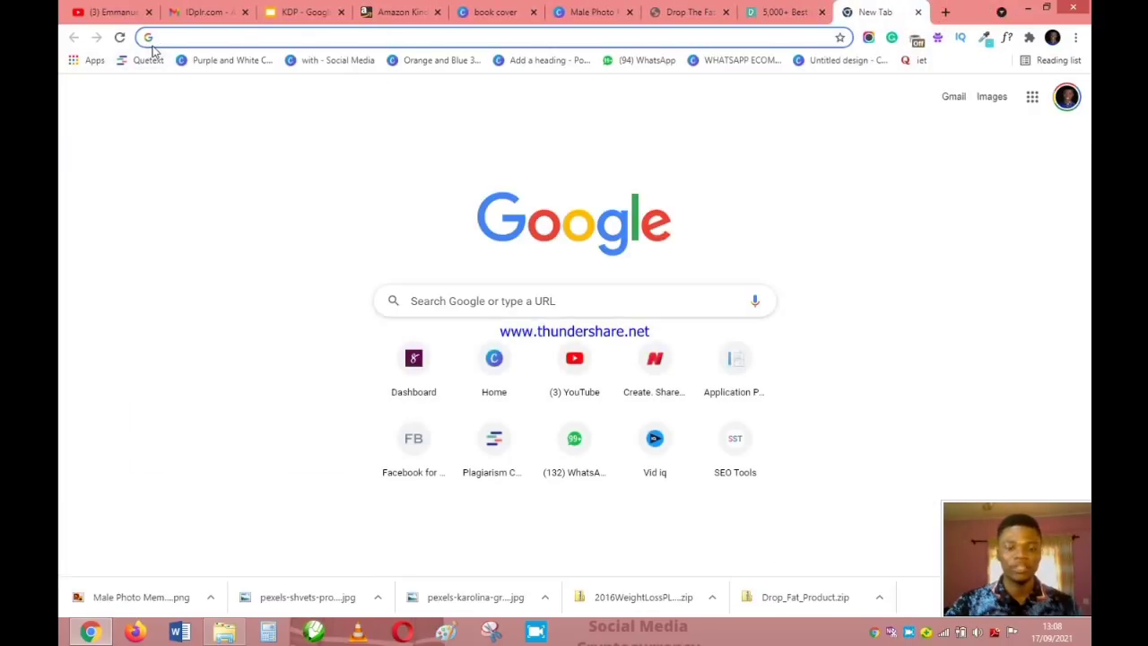
pyautogui.write('diybookcovers.com/3Dmockups/#')
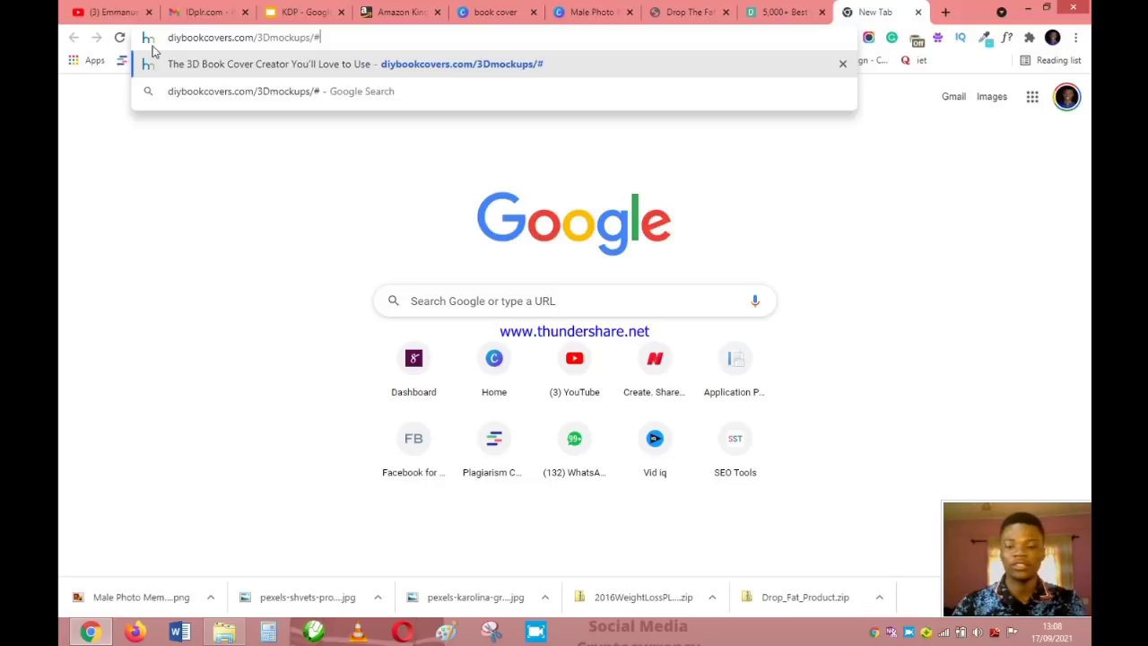
pyautogui.press('Return')
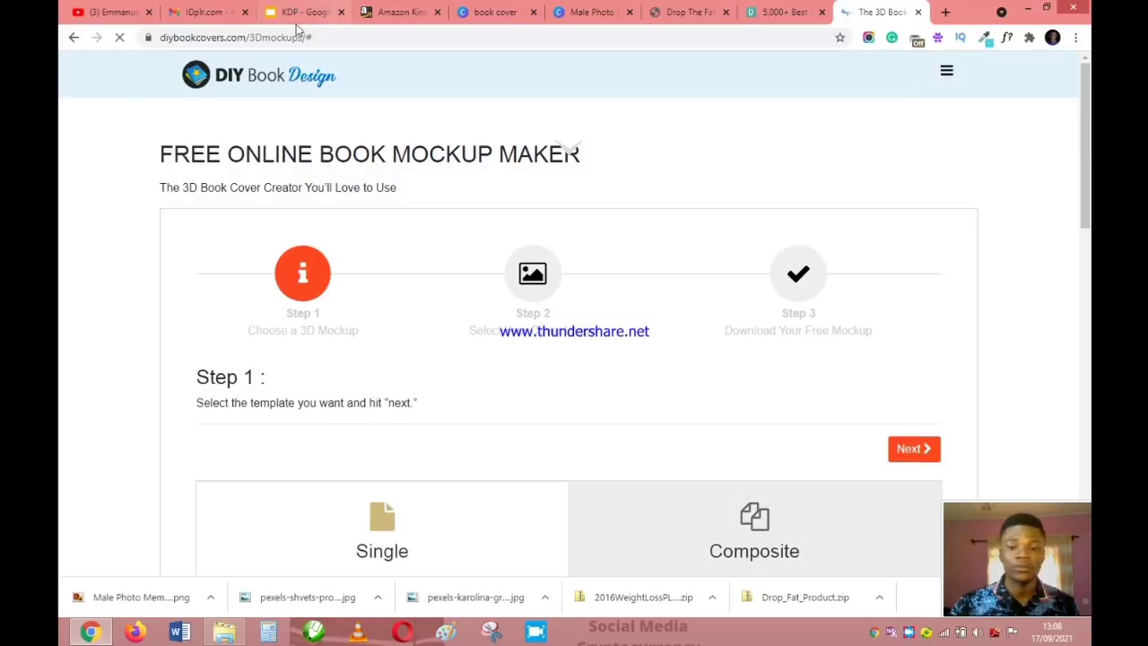
pyautogui.scroll(-6, 379, 153)
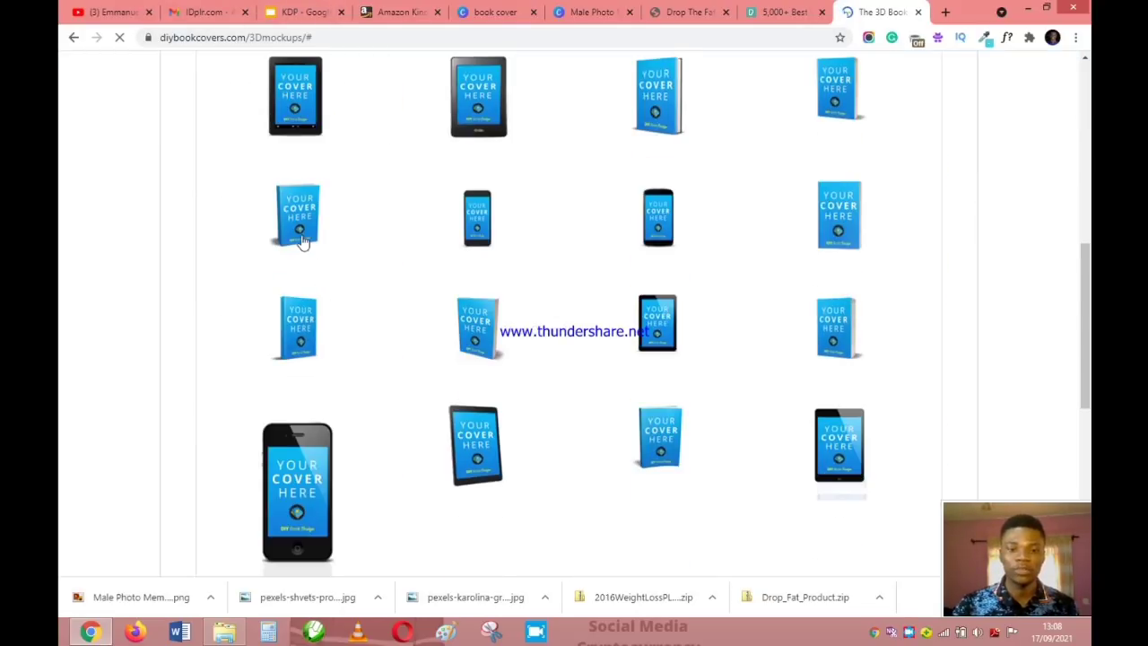
pyautogui.click(302, 243)
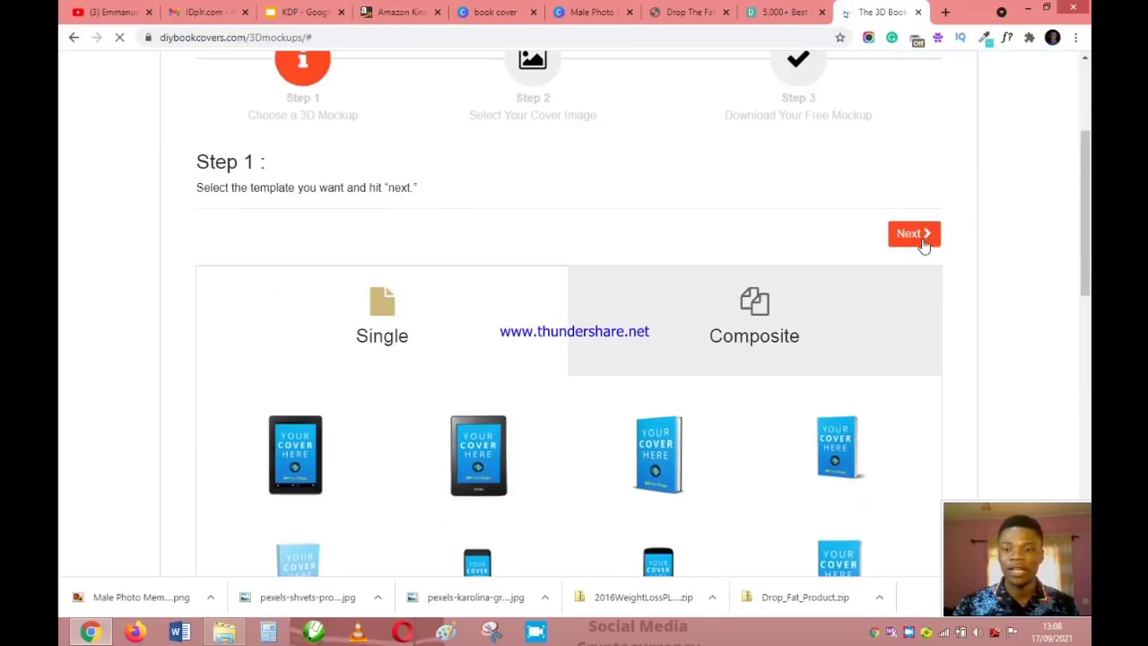
pyautogui.click(922, 240)
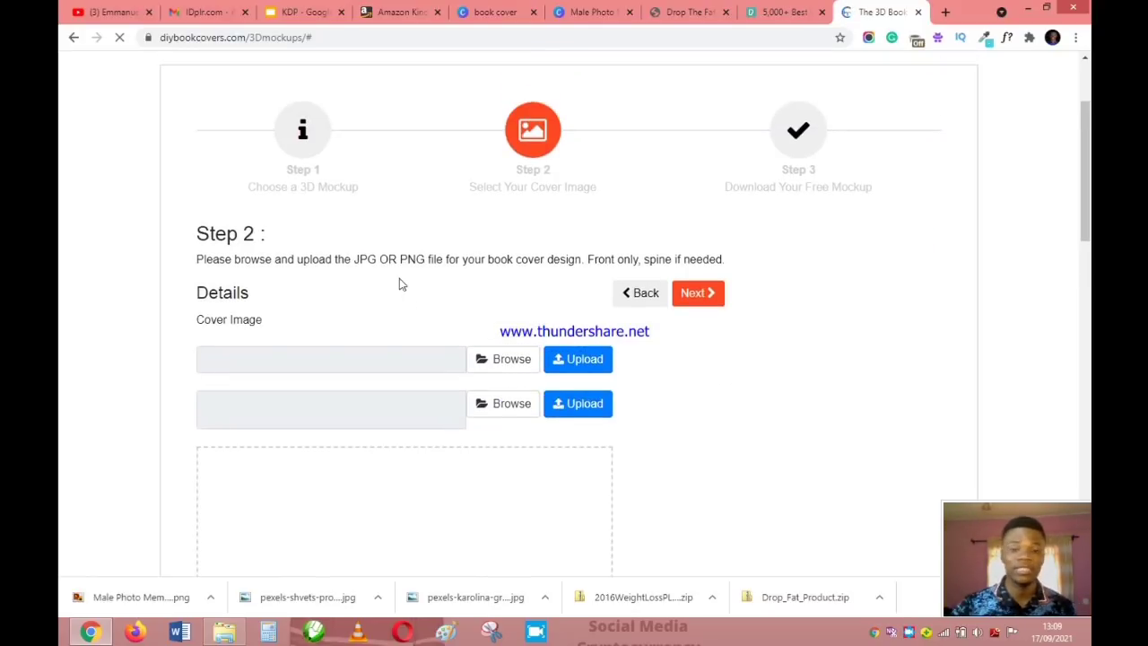
# Choose "Male Photo MemoirInspirational Book Cover" from Downloads as the first cover image for the mockup
pyautogui.click(500, 358)
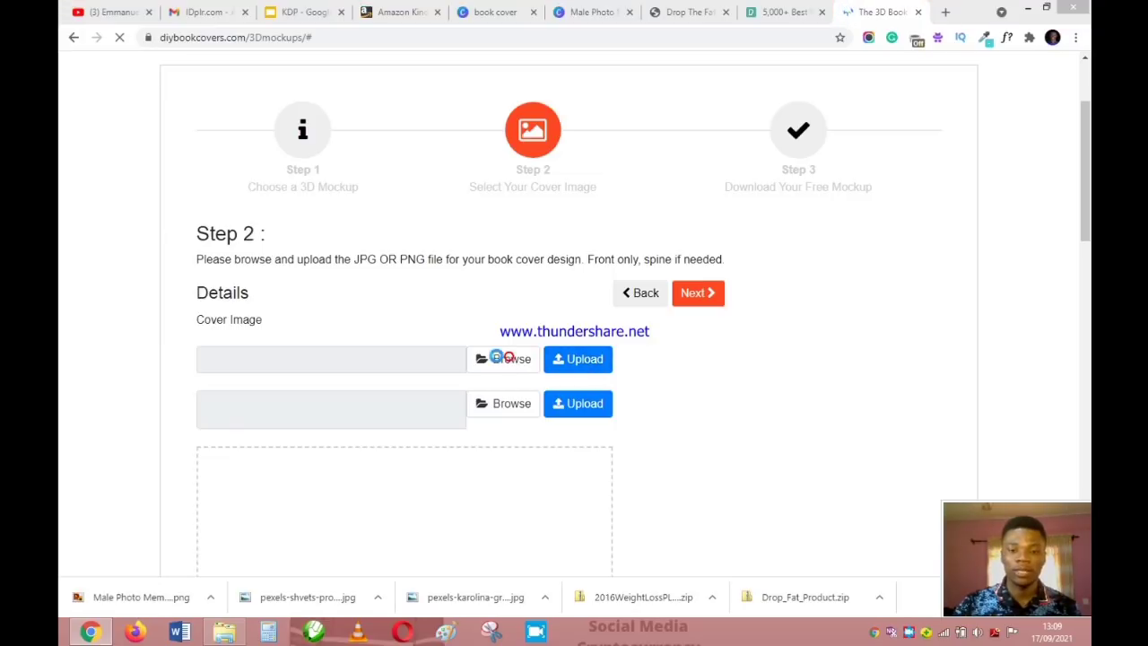
pyautogui.click(314, 226)
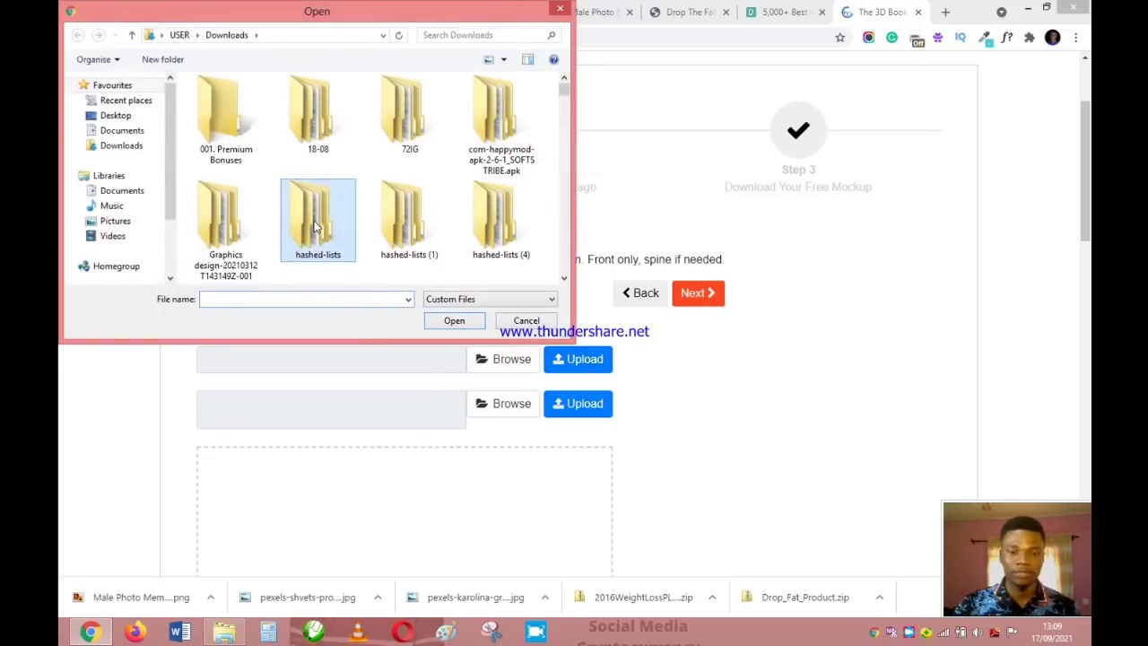
pyautogui.press('m')
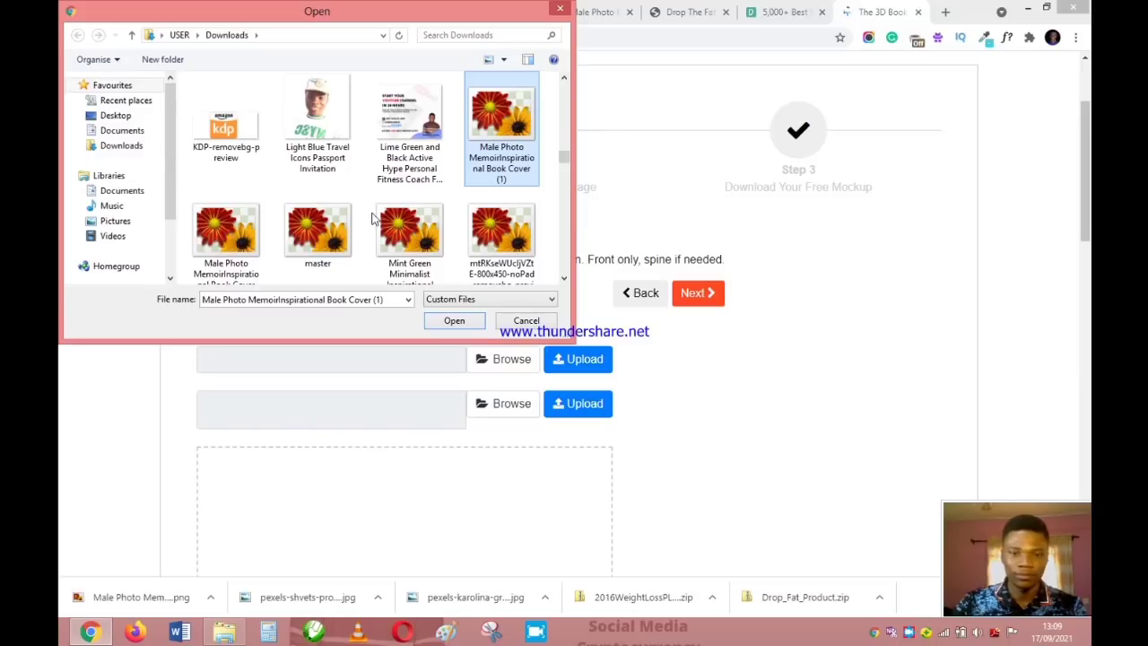
pyautogui.press('m')
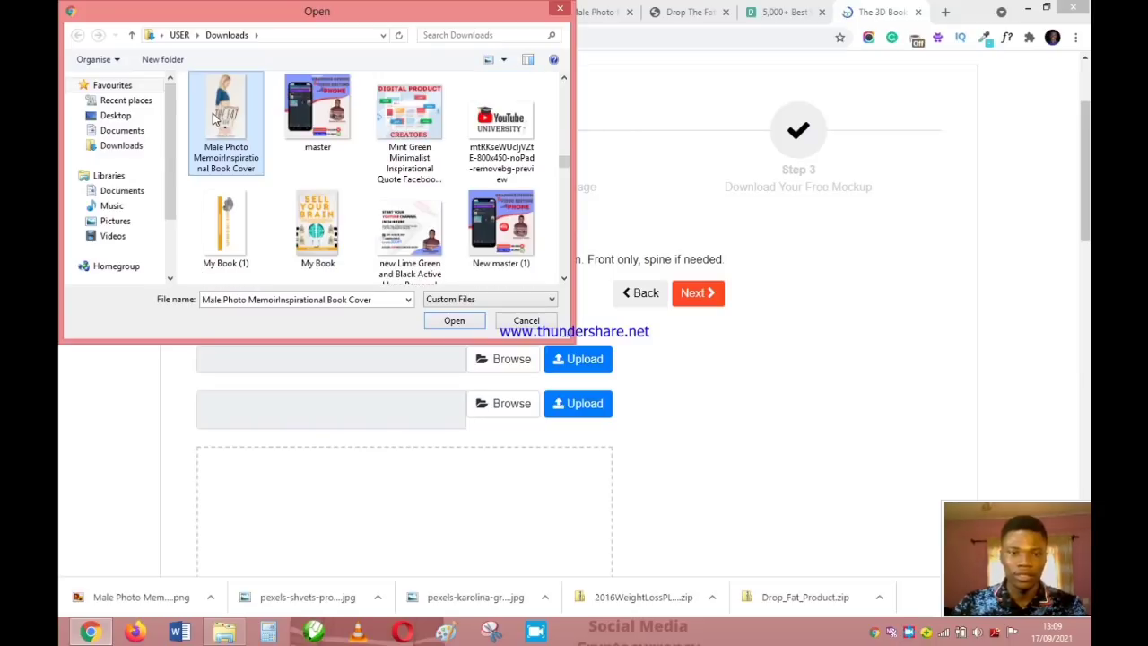
pyautogui.click(455, 321)
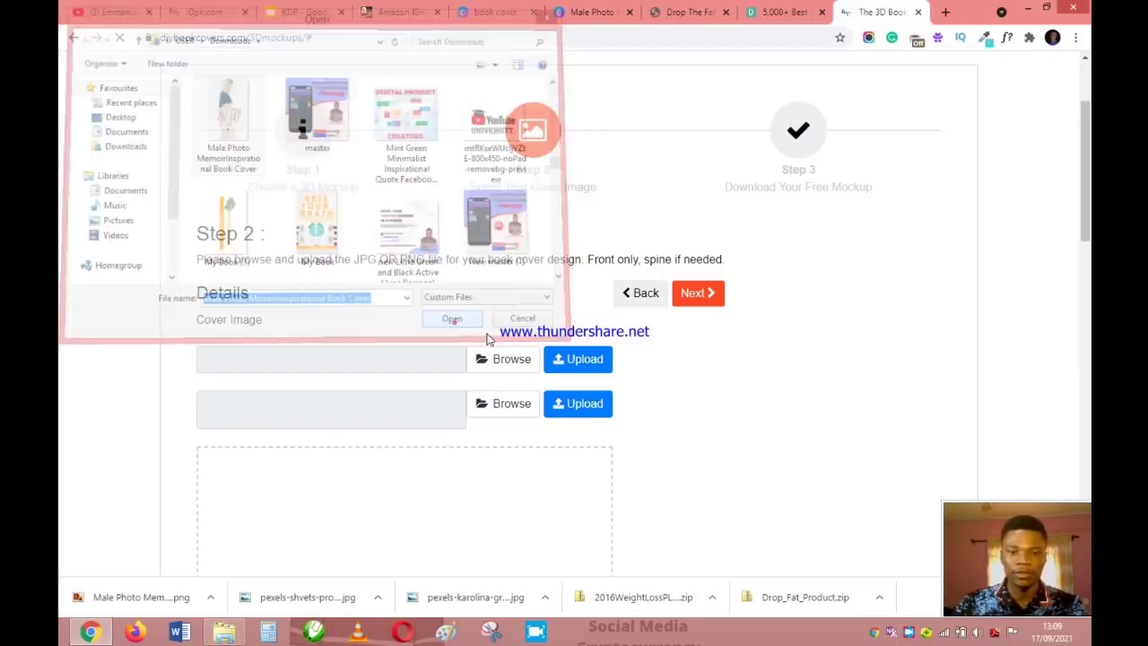
# Choose "Male Photo MemoirInspirational Book Cover (1)" from Downloads as the second image for the mockup
pyautogui.click(518, 406)
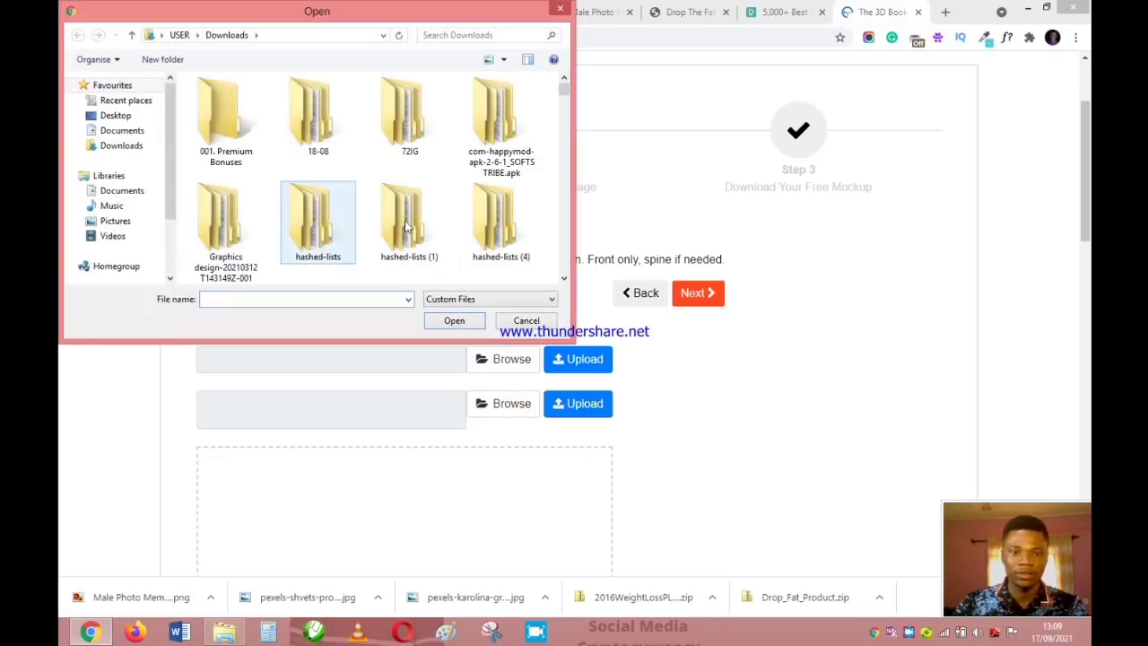
pyautogui.scroll(-5, 404, 180)
pyautogui.click(503, 157)
pyautogui.doubleClick(502, 157)
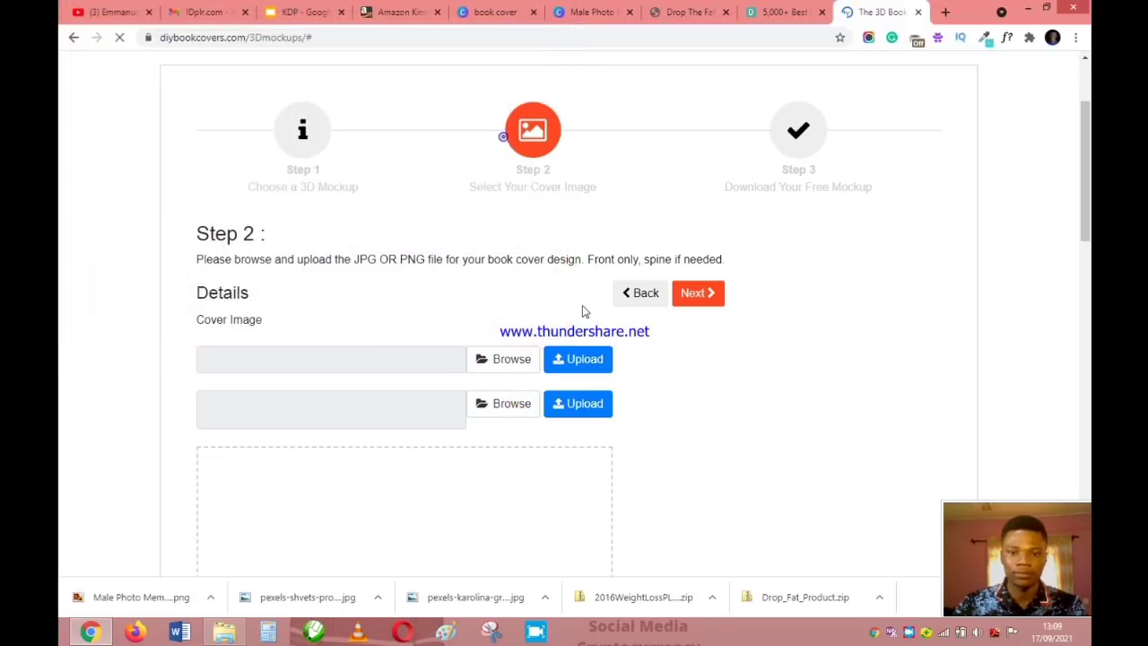
# Upload both chosen cover images to the mockup maker and check their previews
pyautogui.click(592, 360)
pyautogui.click(589, 401)
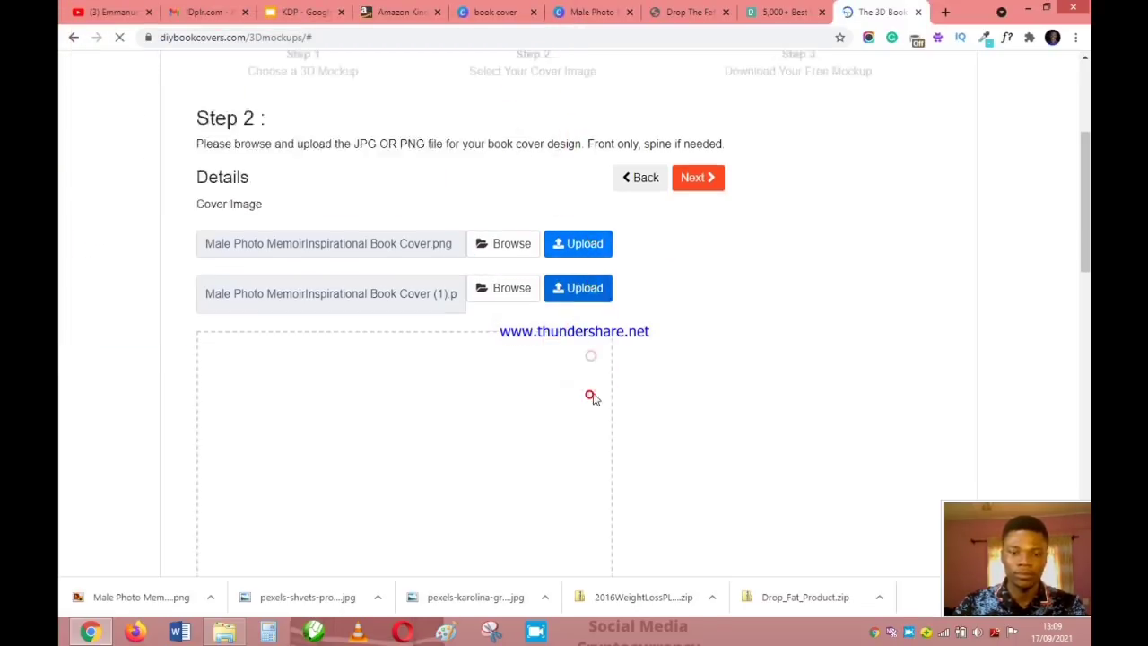
pyautogui.scroll(3, 500, 384)
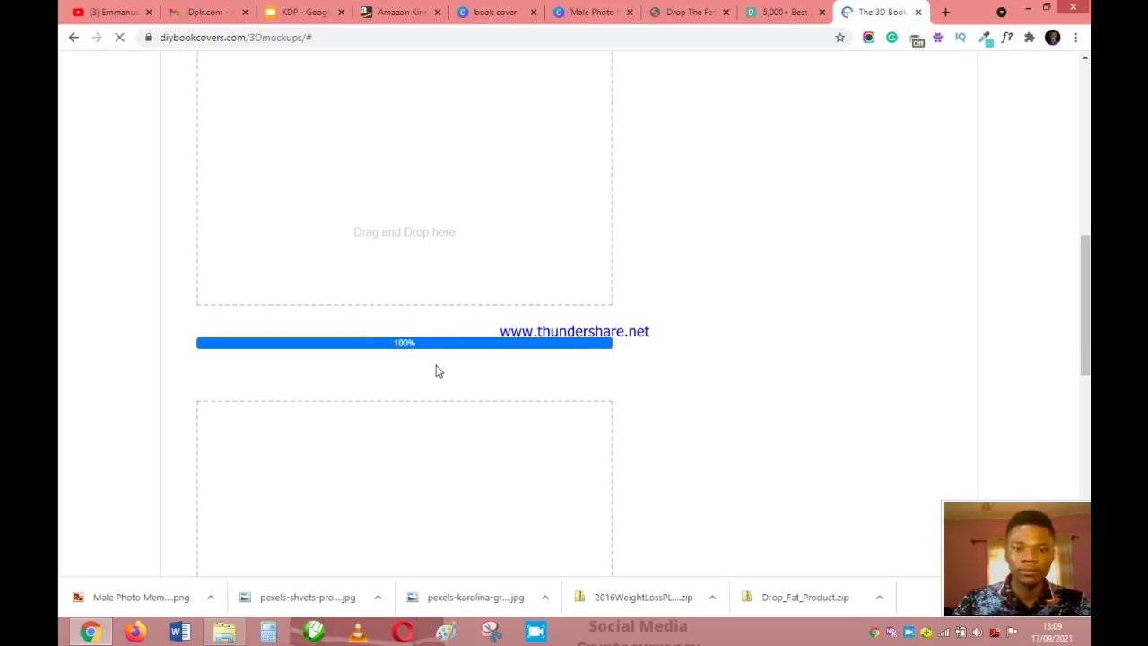
pyautogui.scroll(-2, 642, 365)
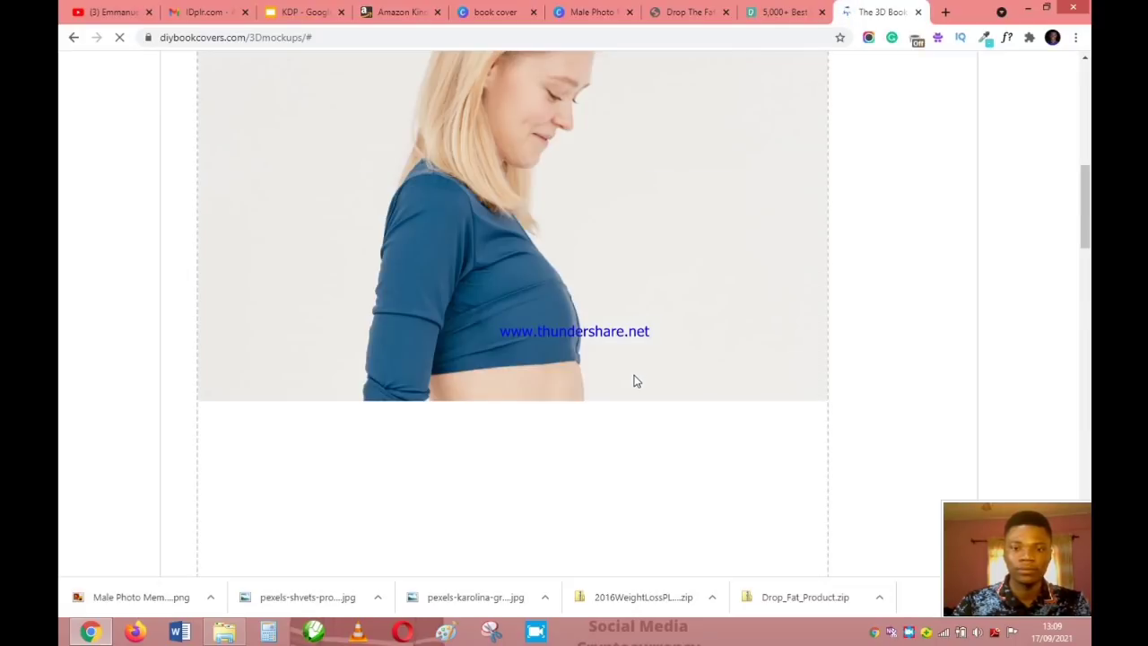
# Proceed to the final mockup step and download the finished 3D book image as a PNG
pyautogui.scroll(-6, 1000, 412)
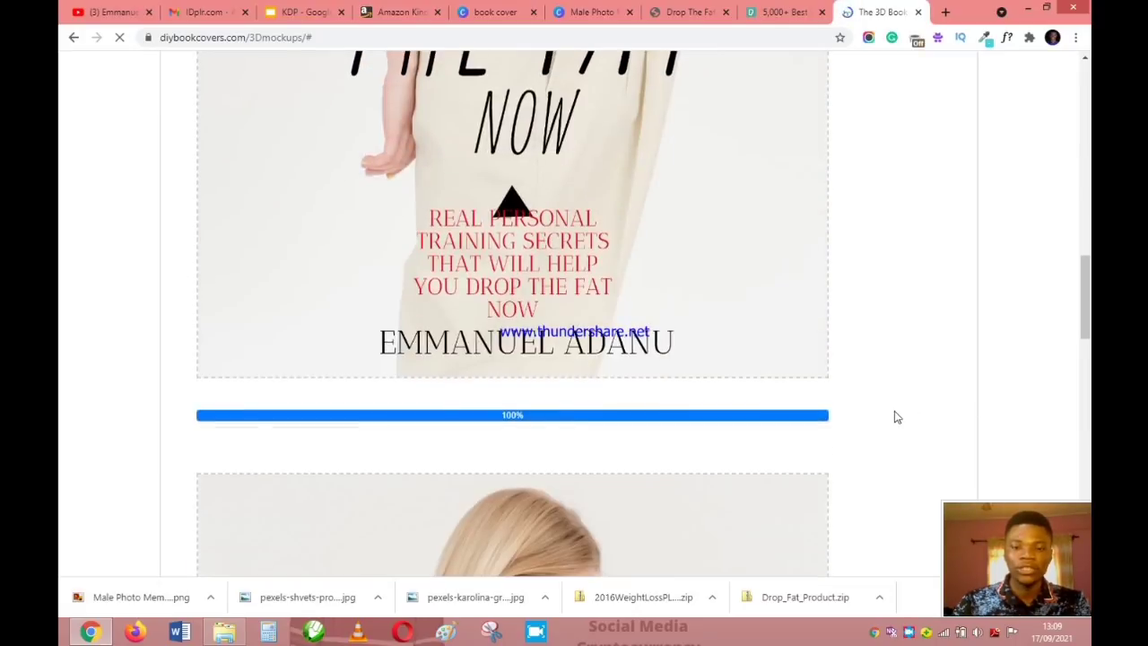
pyautogui.scroll(10, 883, 416)
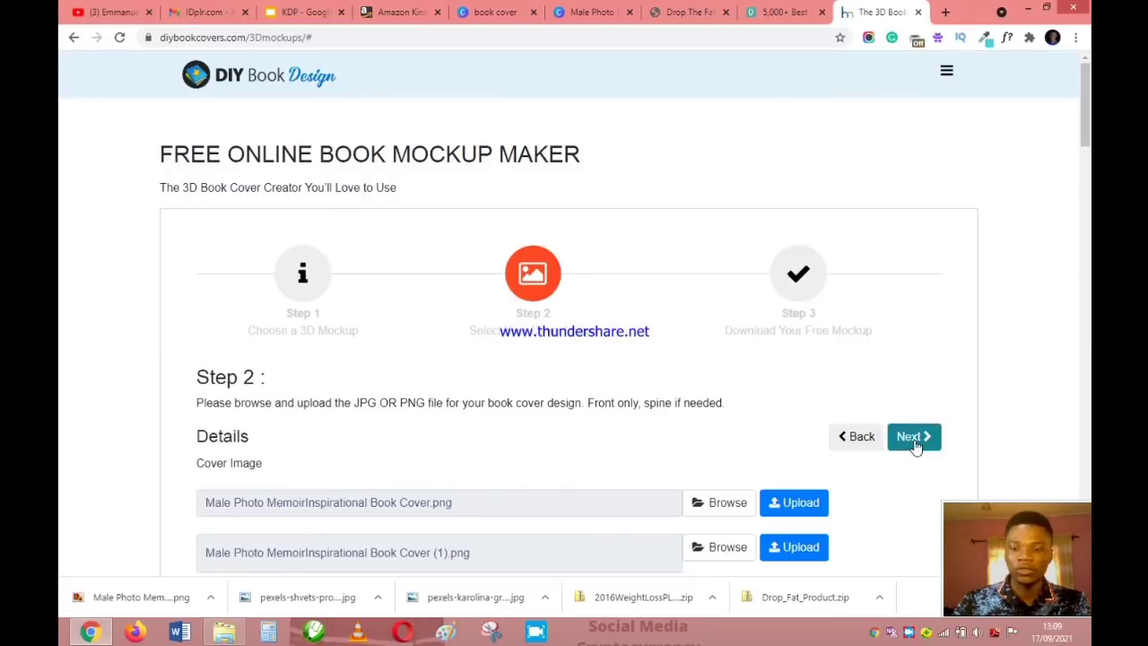
pyautogui.click(915, 440)
pyautogui.scroll(-10, 820, 431)
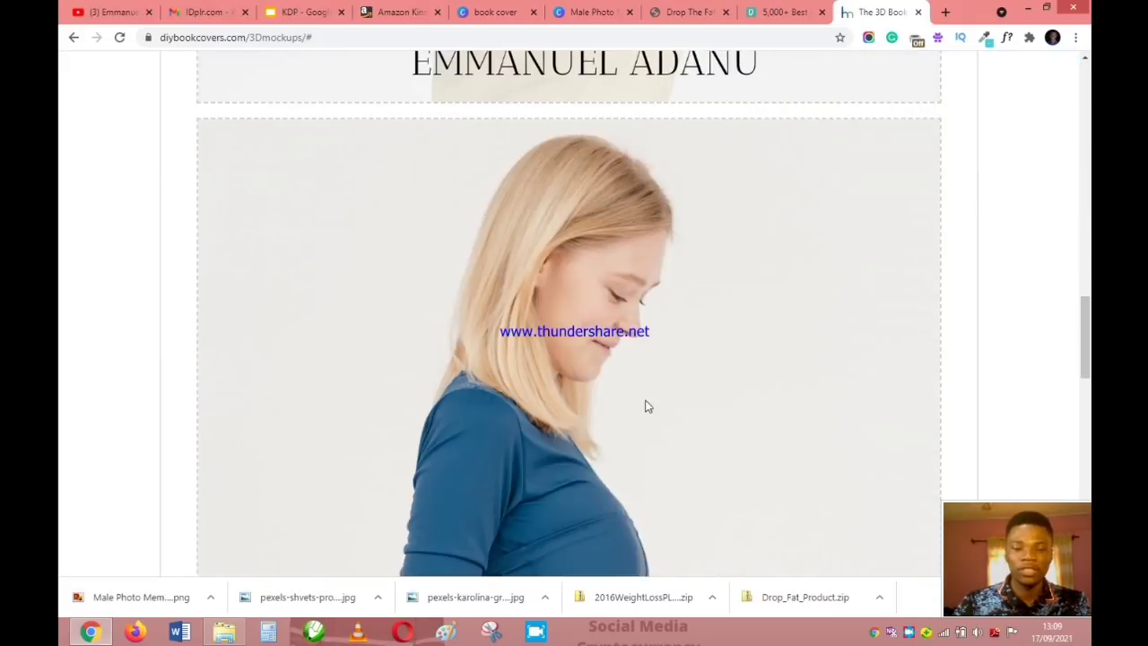
pyautogui.scroll(-10, 649, 406)
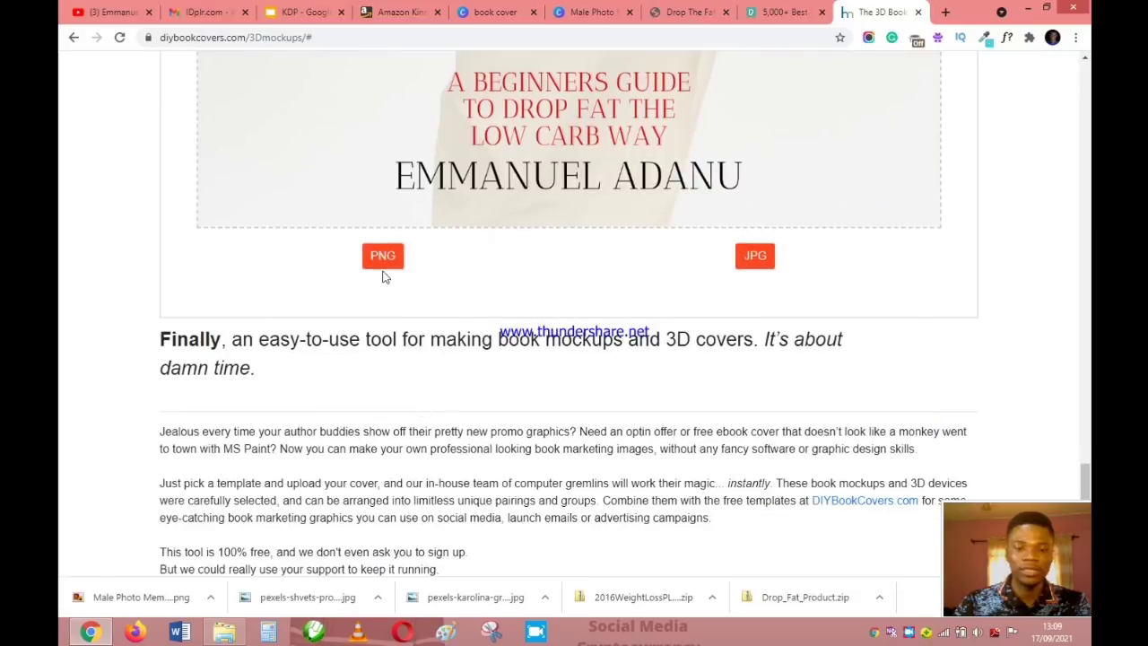
pyautogui.click(383, 258)
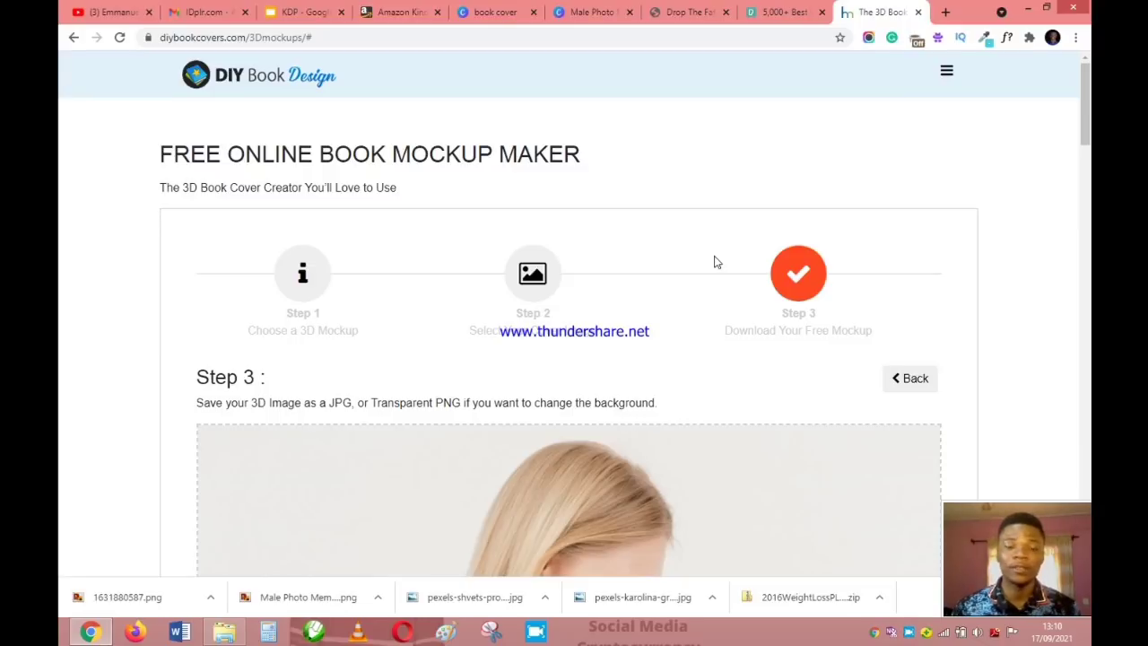
# Open the "Drop The Fat Now" Word document from the Ebook folder, enable editing and maximize its window
pyautogui.click(220, 634)
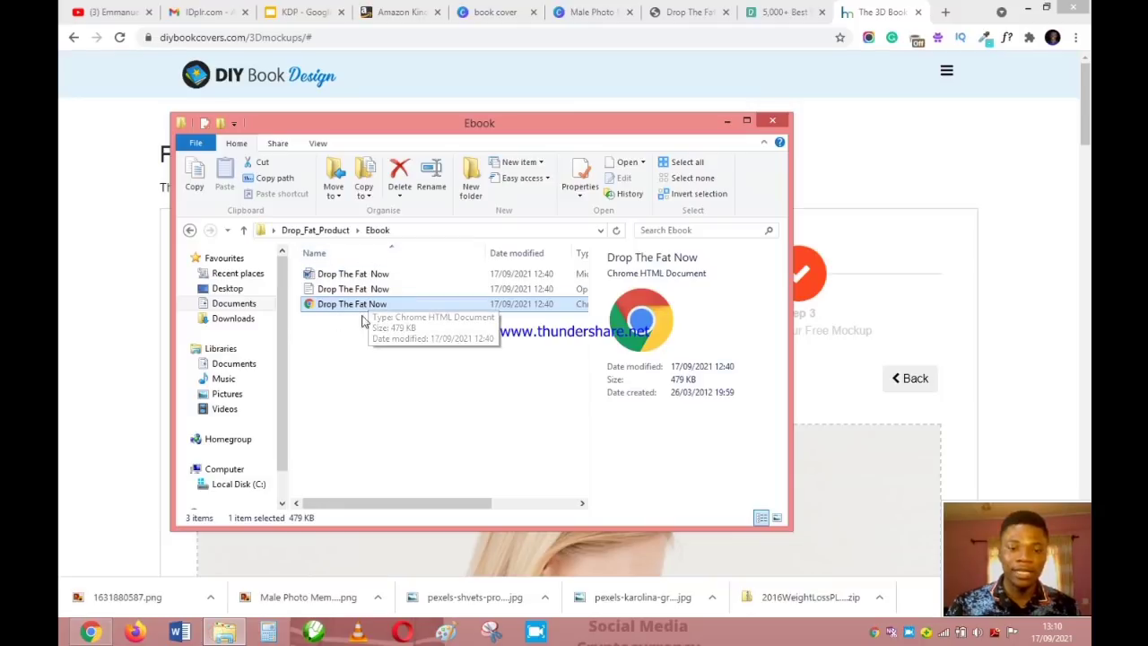
pyautogui.doubleClick(384, 278)
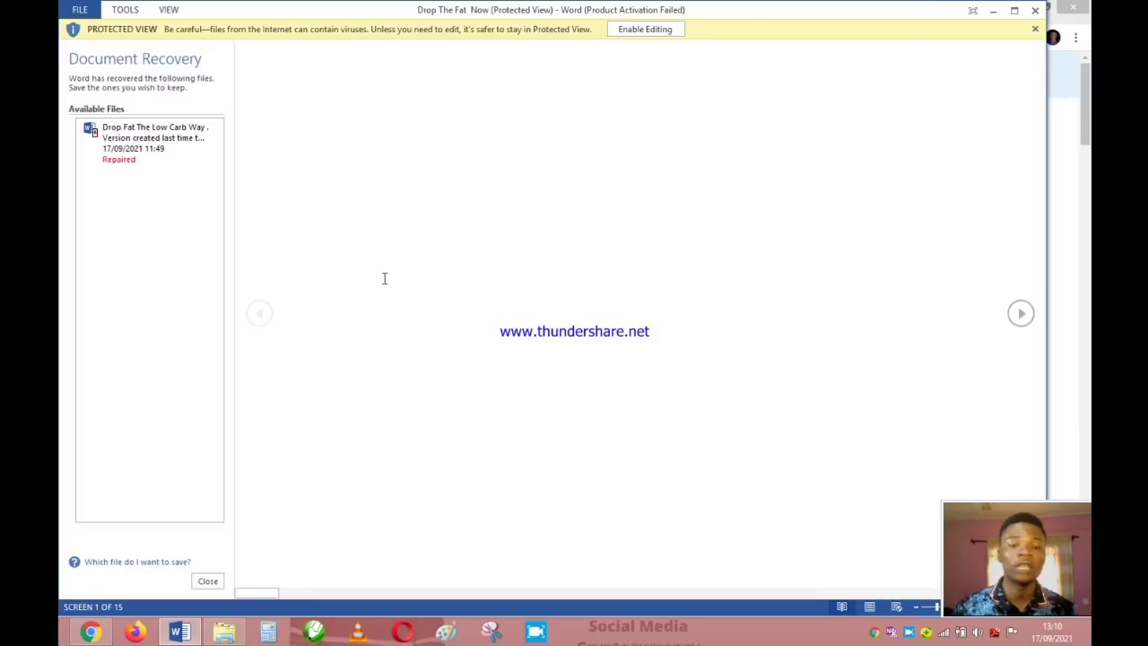
pyautogui.click(658, 29)
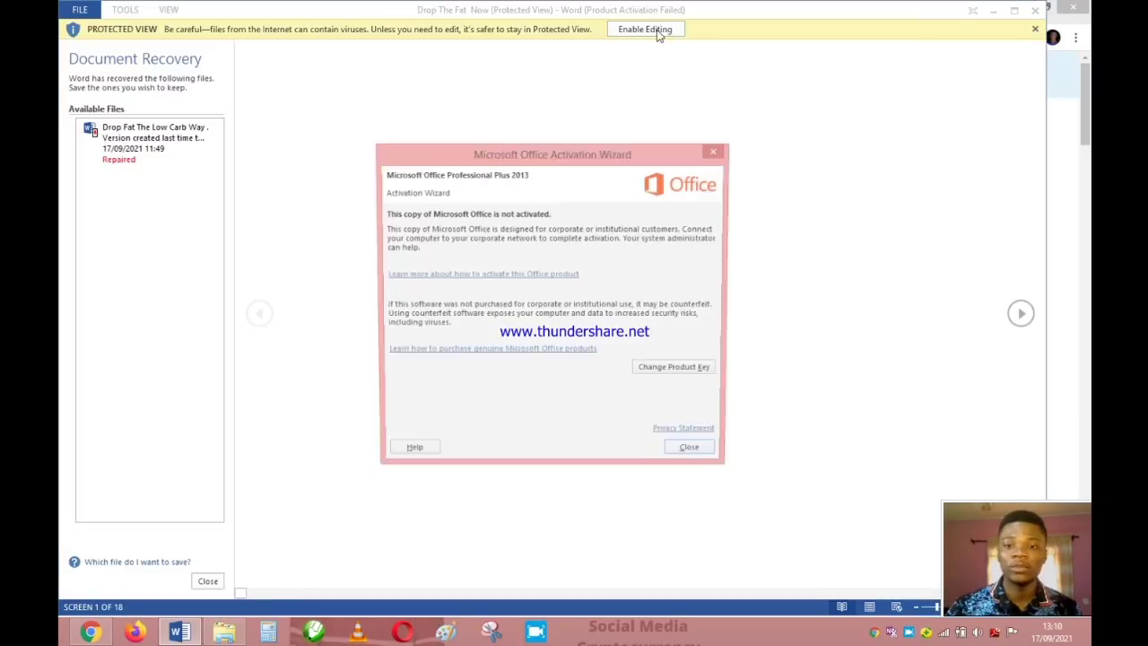
pyautogui.click(698, 457)
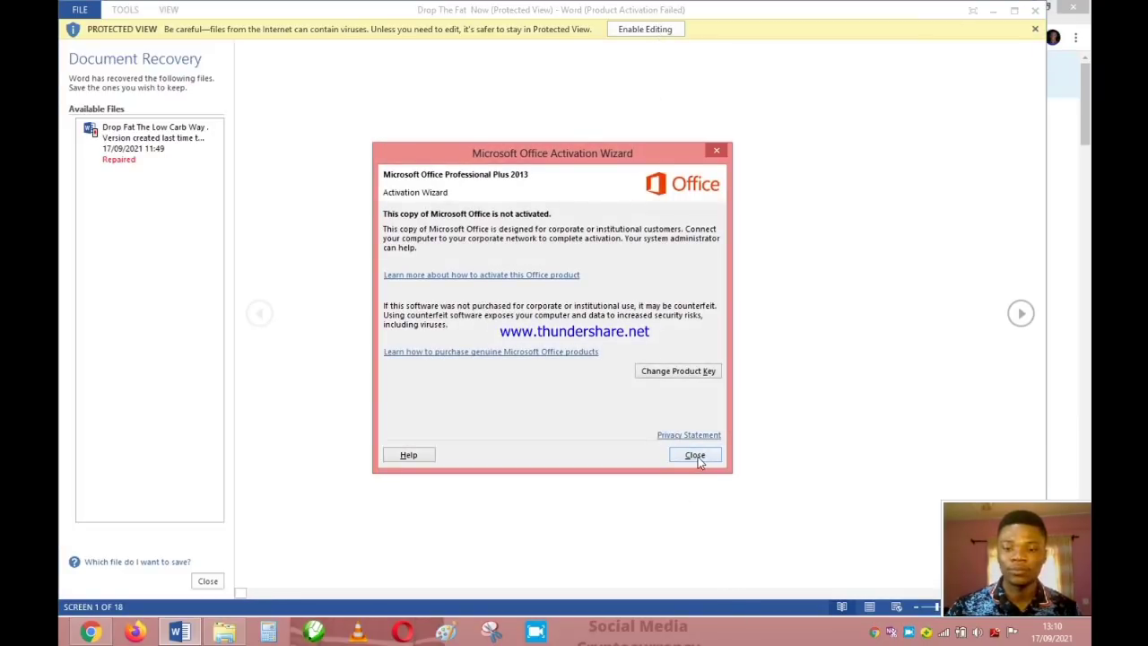
pyautogui.click(658, 30)
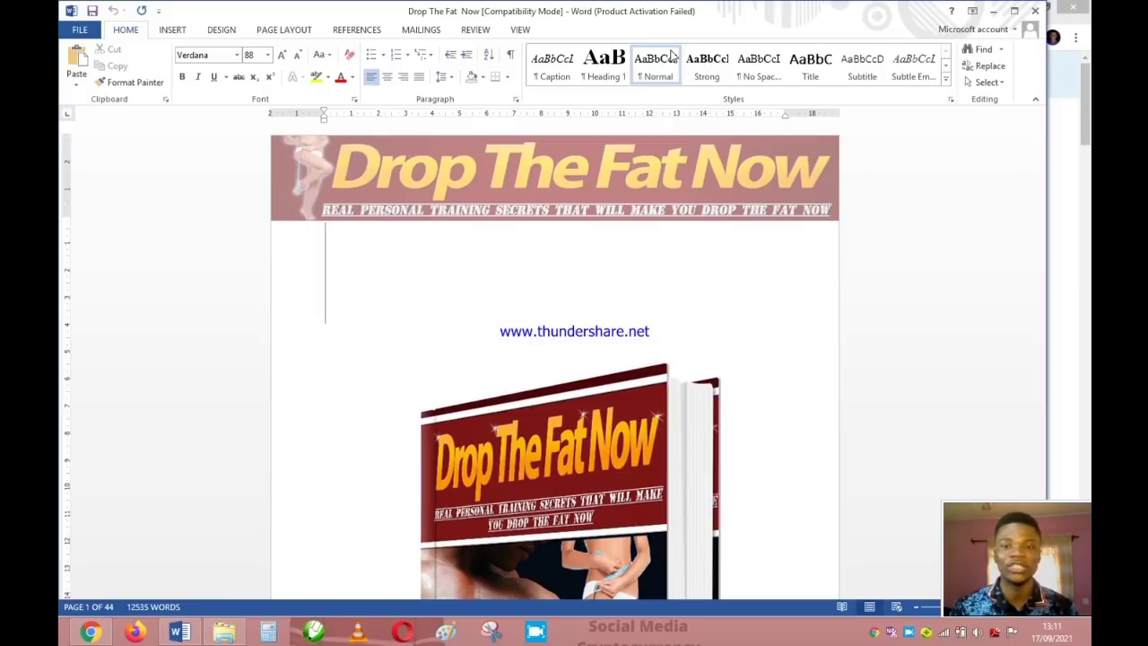
pyautogui.click(1013, 12)
# Change the copyright year in the Legal Notice on page 2 to 2021
pyautogui.scroll(-10, 705, 372)
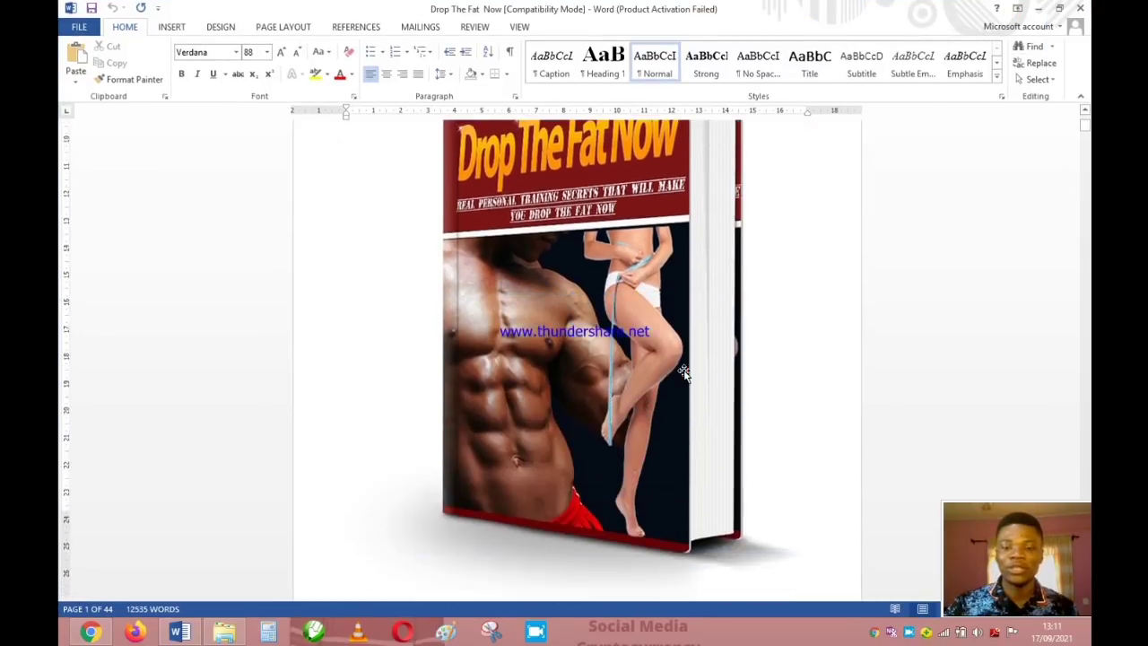
pyautogui.scroll(10, 691, 388)
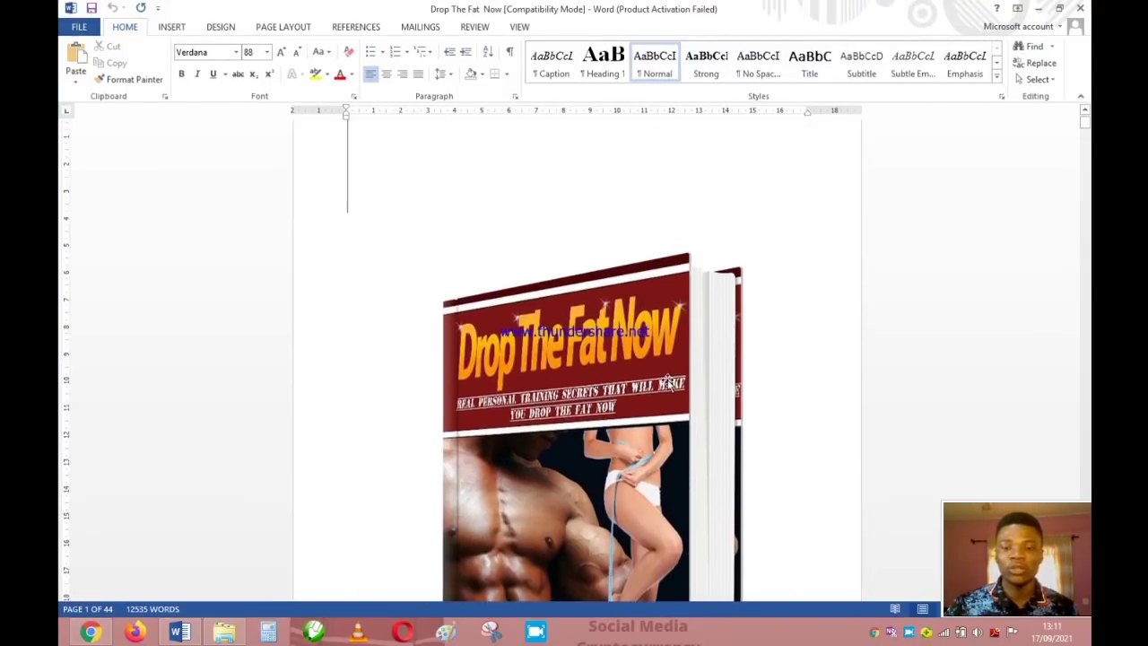
pyautogui.scroll(-6, 667, 397)
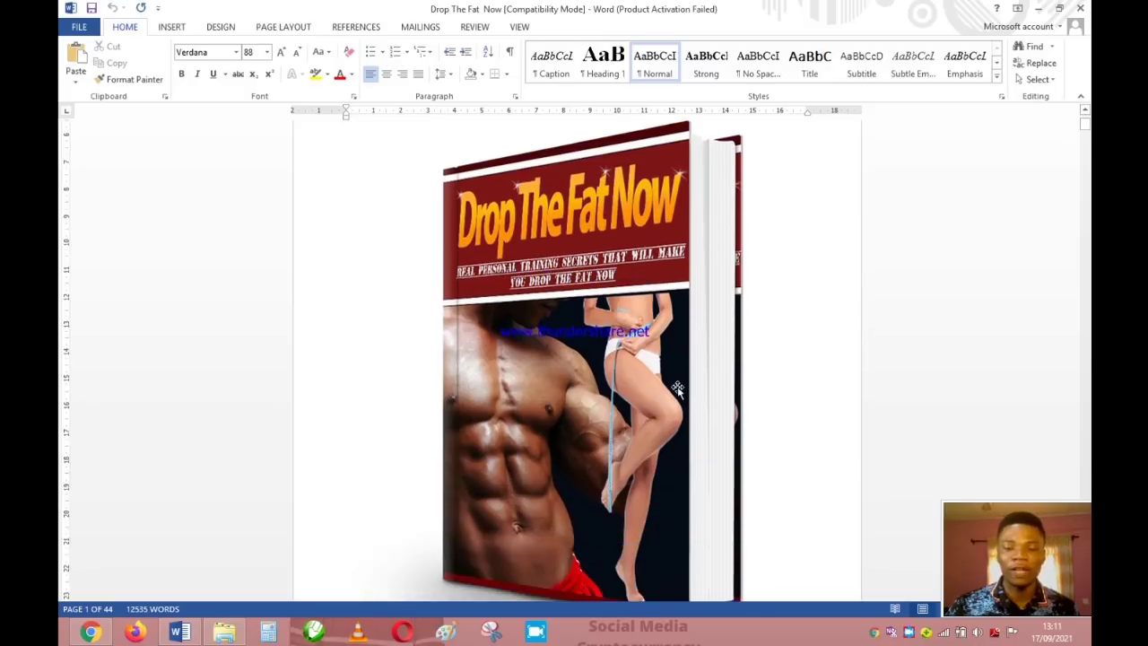
pyautogui.scroll(-1, 668, 398)
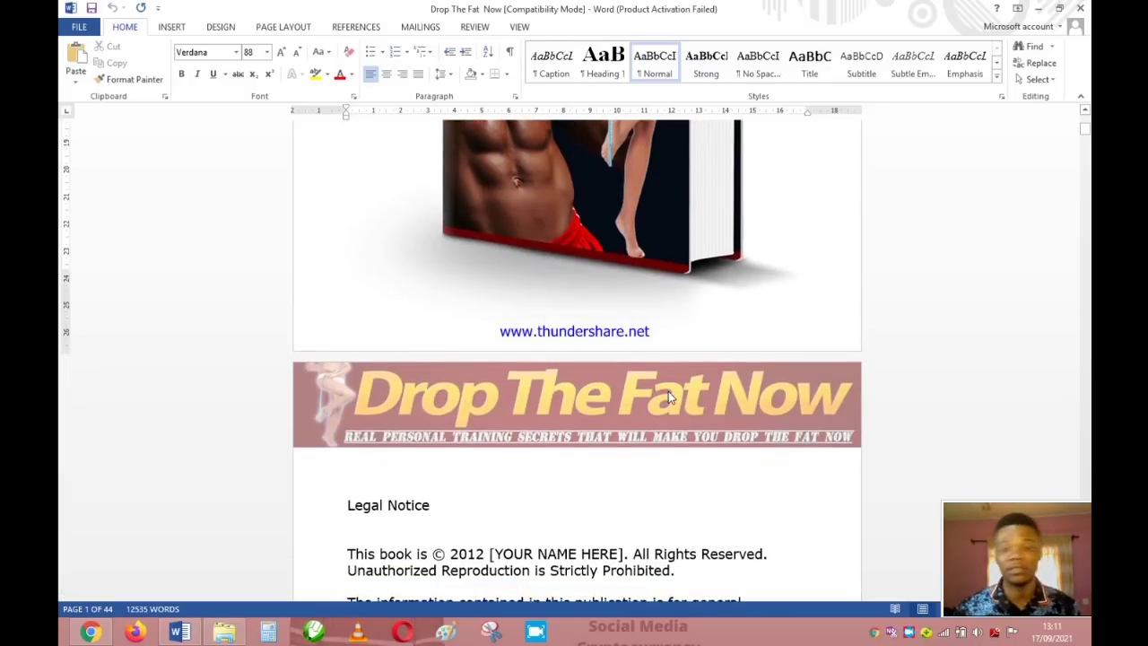
pyautogui.scroll(-3, 776, 469)
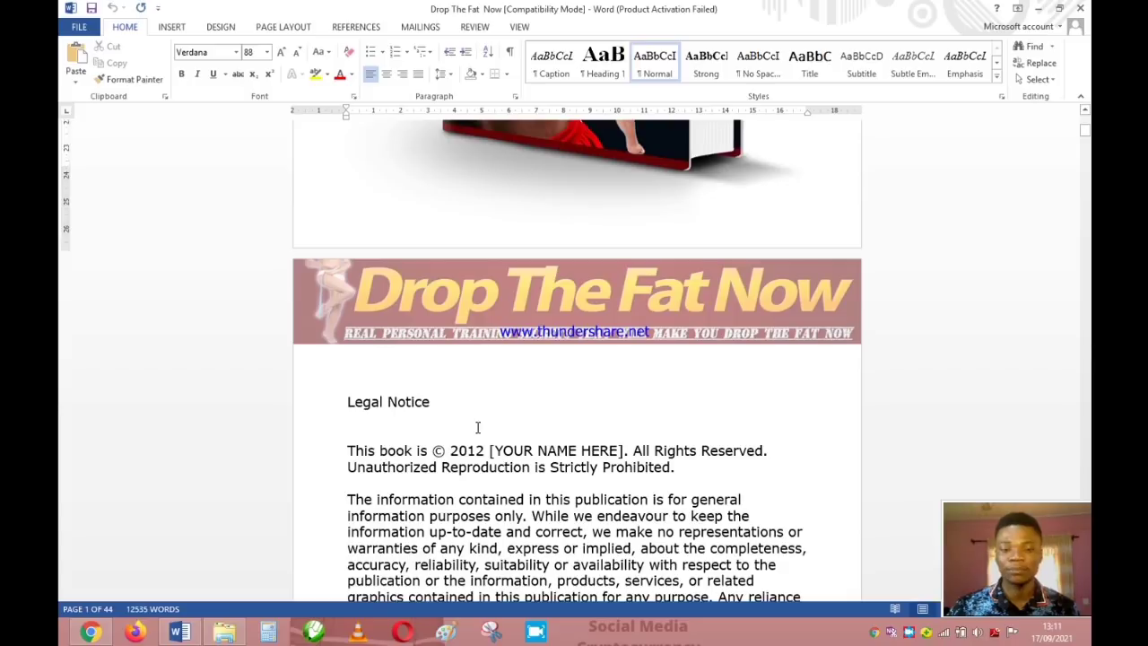
pyautogui.scroll(-2, 519, 369)
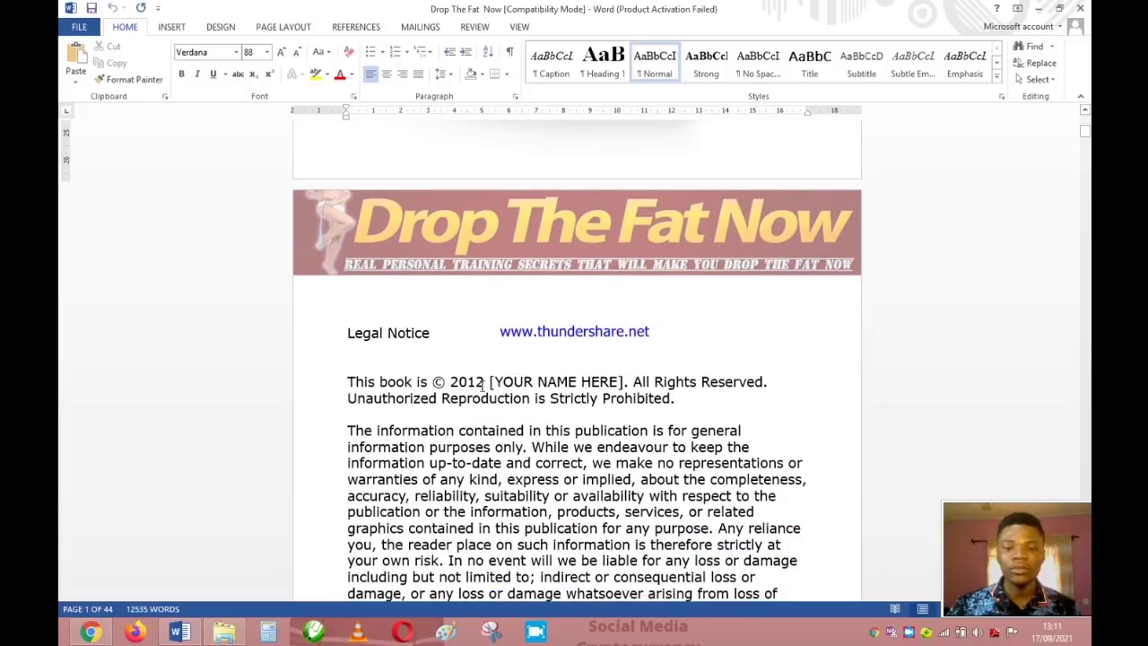
pyautogui.click(481, 384)
pyautogui.hotkey('shift', 'Left')
pyautogui.hotkey('shift', 'Left')
pyautogui.hotkey('shift', 'Left')
pyautogui.hotkey('shift', 'Left')
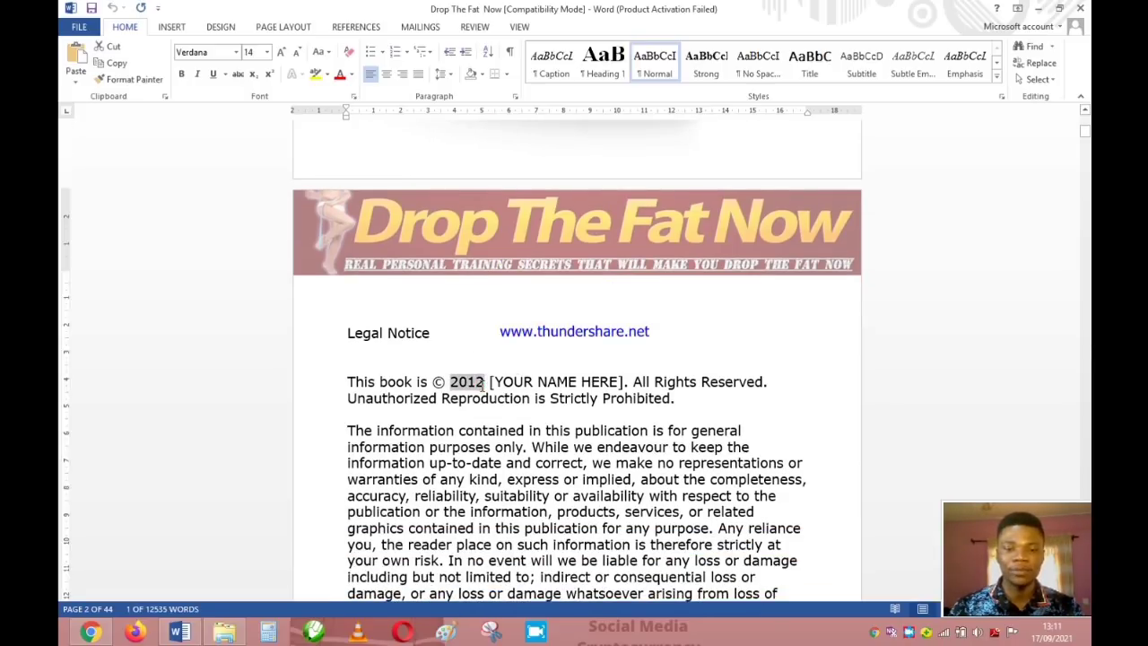
pyautogui.write('2021')
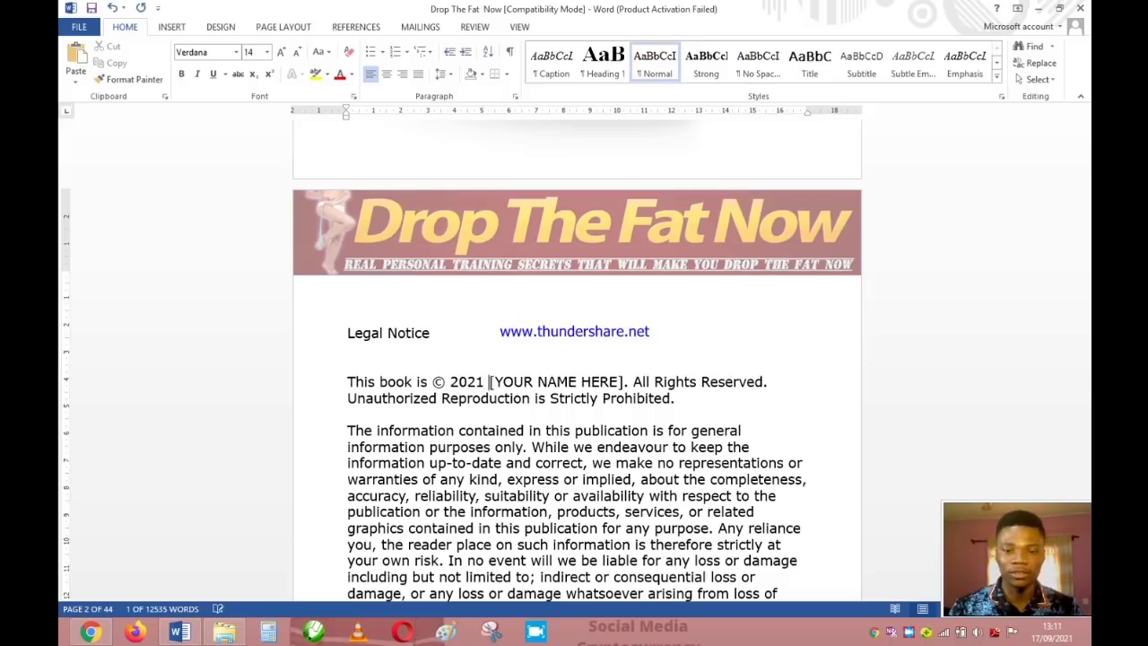
# Replace the "YOUR NAME HERE" placeholder in the Legal Notice with the author's full name, keeping the square brackets
pyautogui.hotkey('ctrl', 'shift', 'Right')
pyautogui.hotkey('ctrl', 'shift', 'Right')
pyautogui.hotkey('ctrl', 'shift', 'Right')
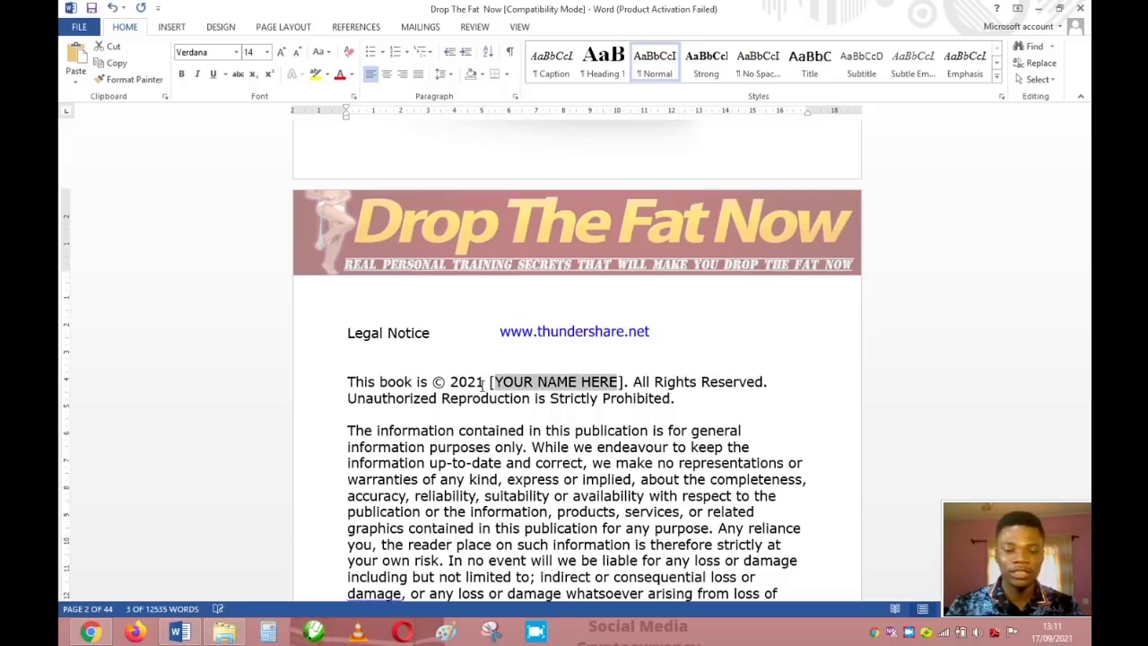
pyautogui.write('Emmanuel')
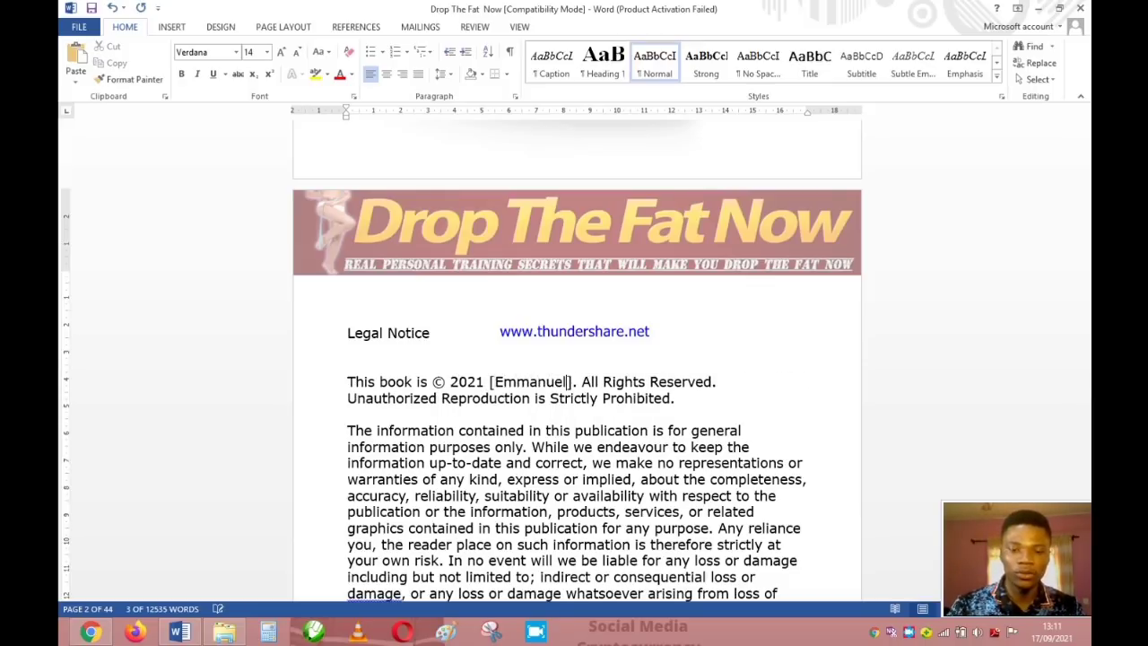
pyautogui.write(' Adanu')
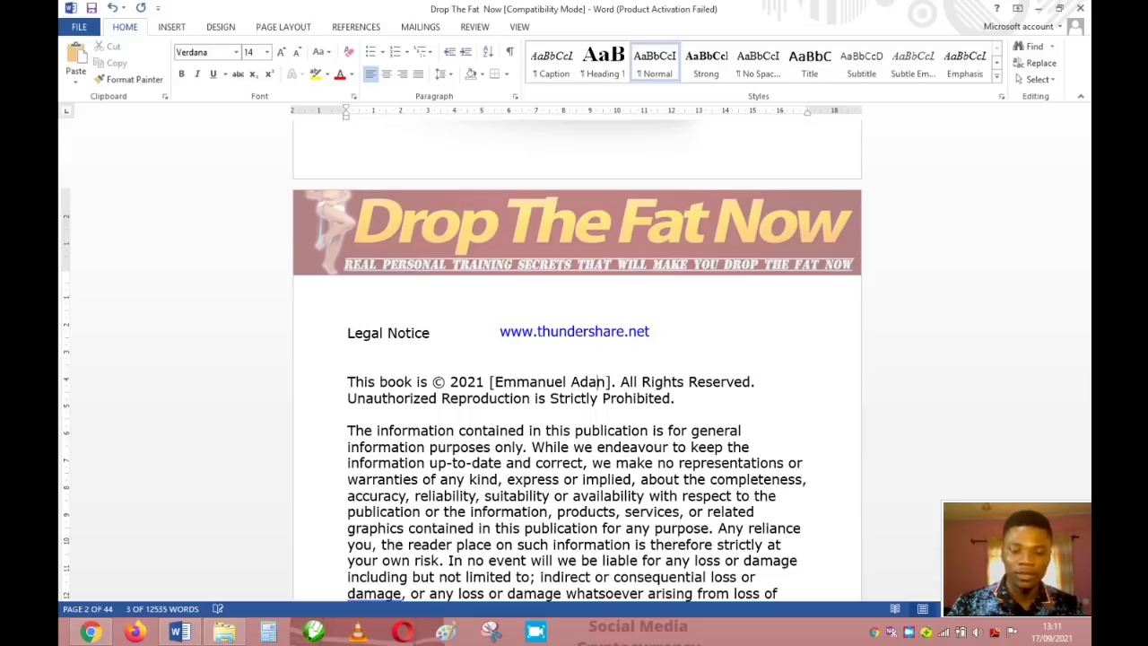
# Look through the rest of the Legal Notice, the Table Of Contents and the start of the Introduction
pyautogui.scroll(-8, 492, 478)
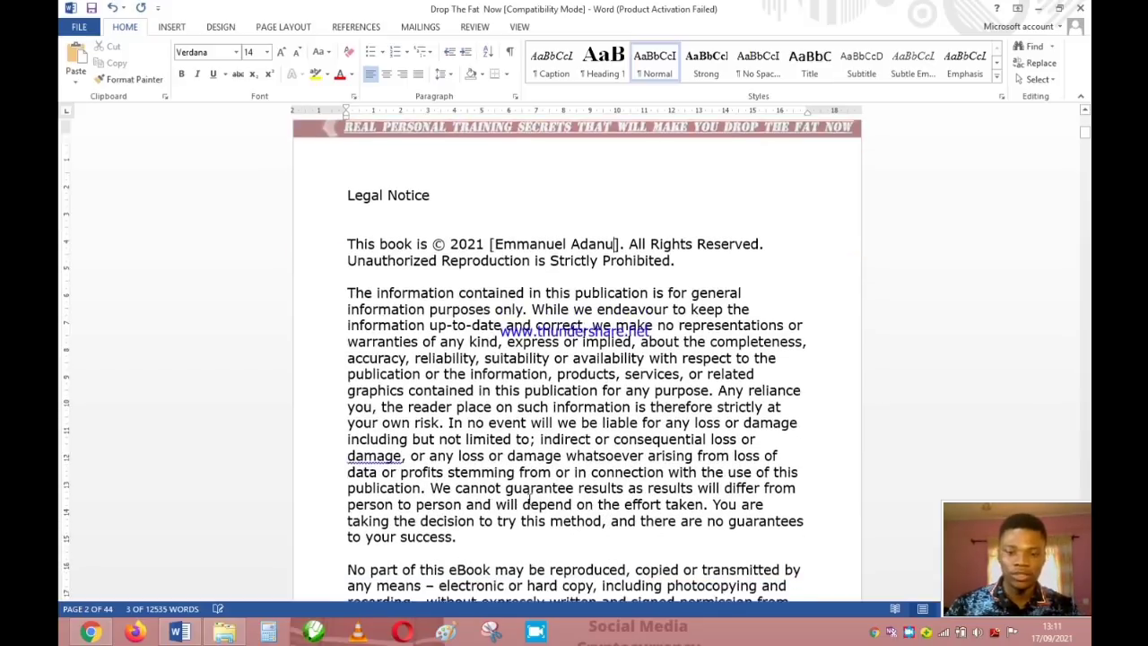
pyautogui.scroll(-10, 491, 478)
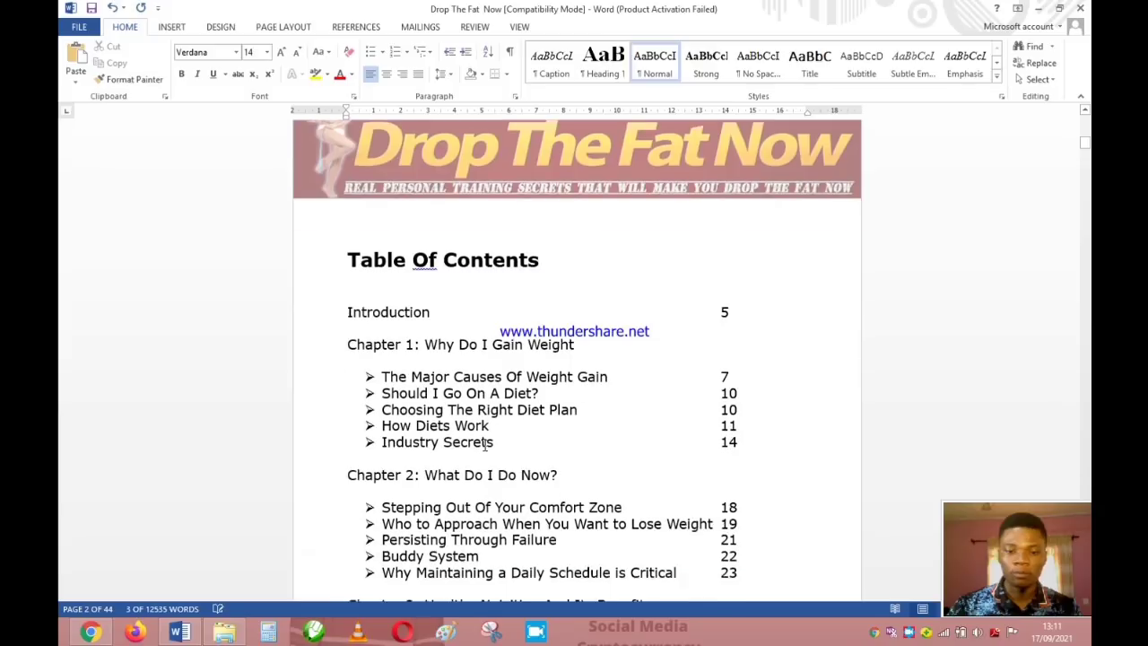
pyautogui.scroll(-5, 541, 352)
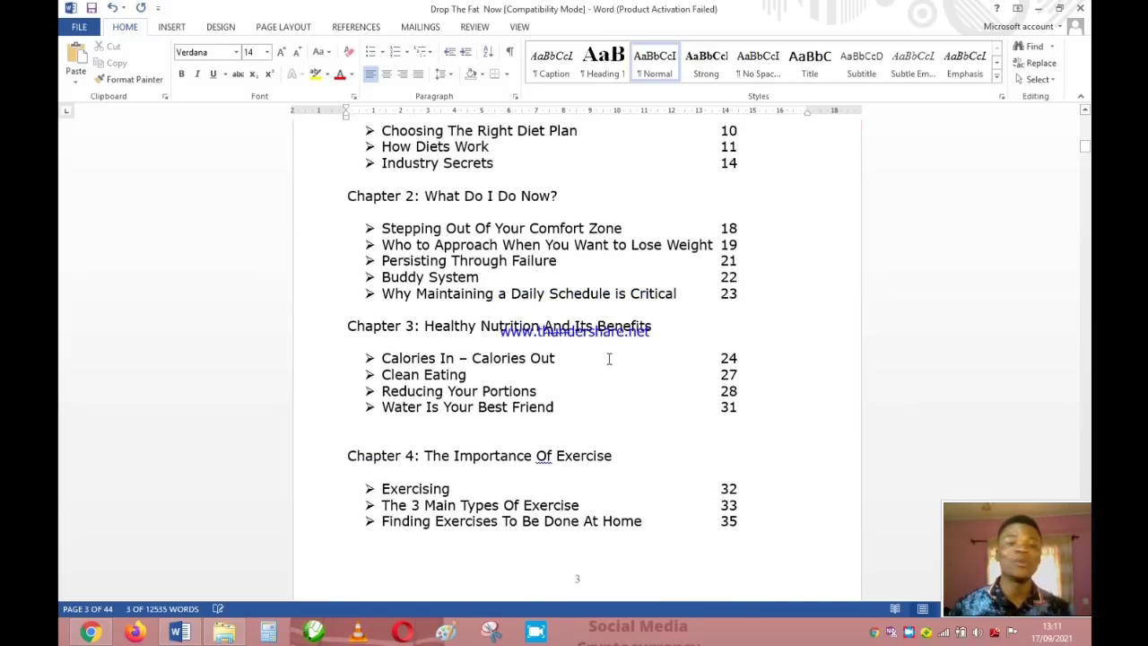
pyautogui.click(608, 358)
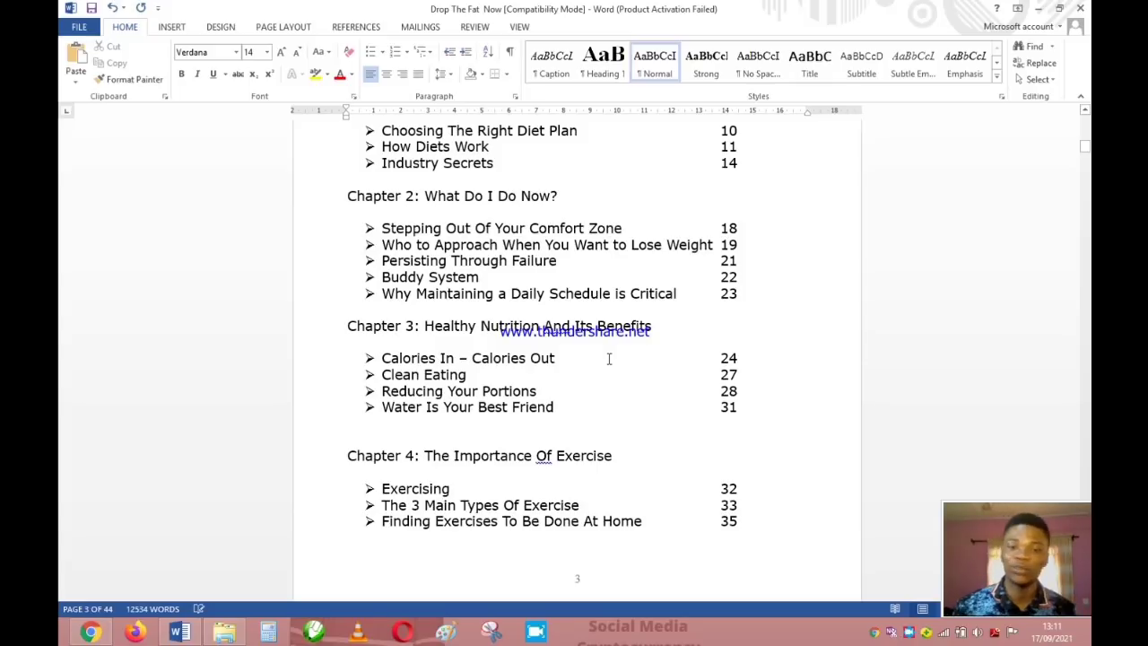
pyautogui.scroll(-8, 608, 359)
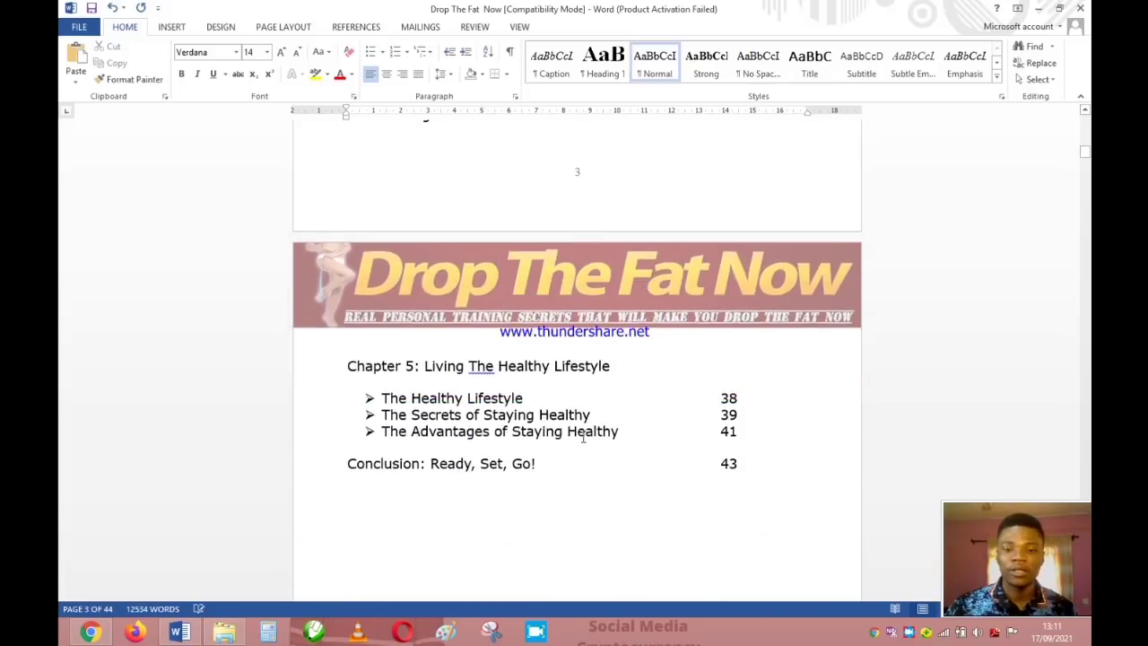
pyautogui.scroll(-3, 583, 437)
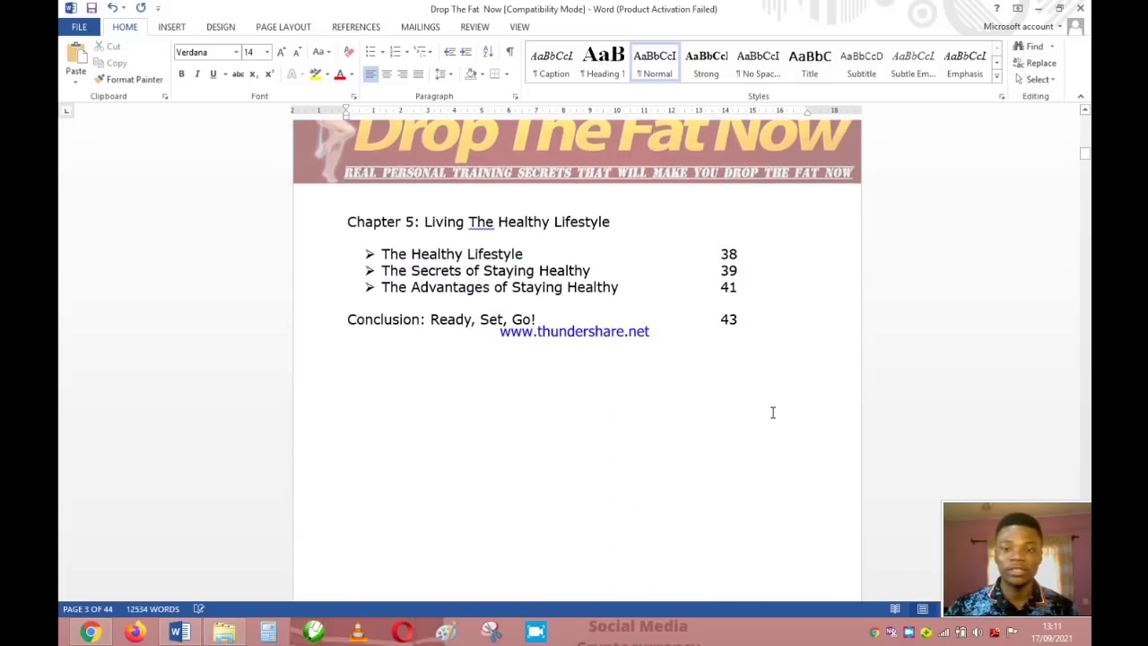
pyautogui.scroll(-10, 581, 431)
pyautogui.scroll(-5, 555, 428)
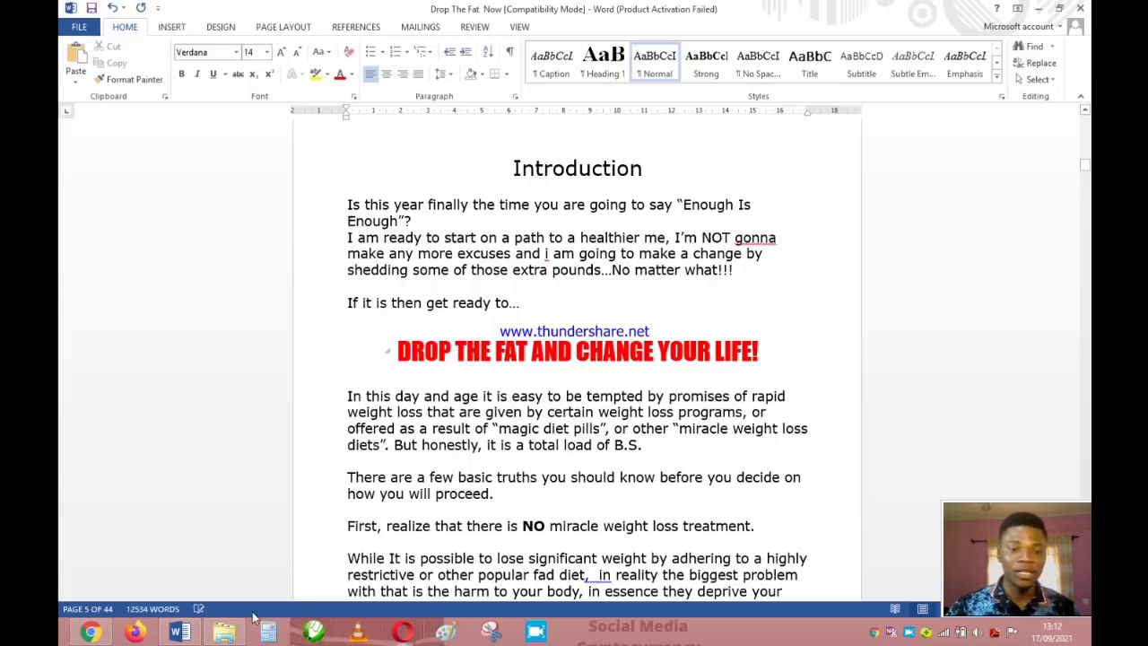
# Switch to Chrome, open quillbot.com in a new browser tab and place the cursor in the Paraphraser's empty input text area
pyautogui.hotkey('alt', 'Tab')
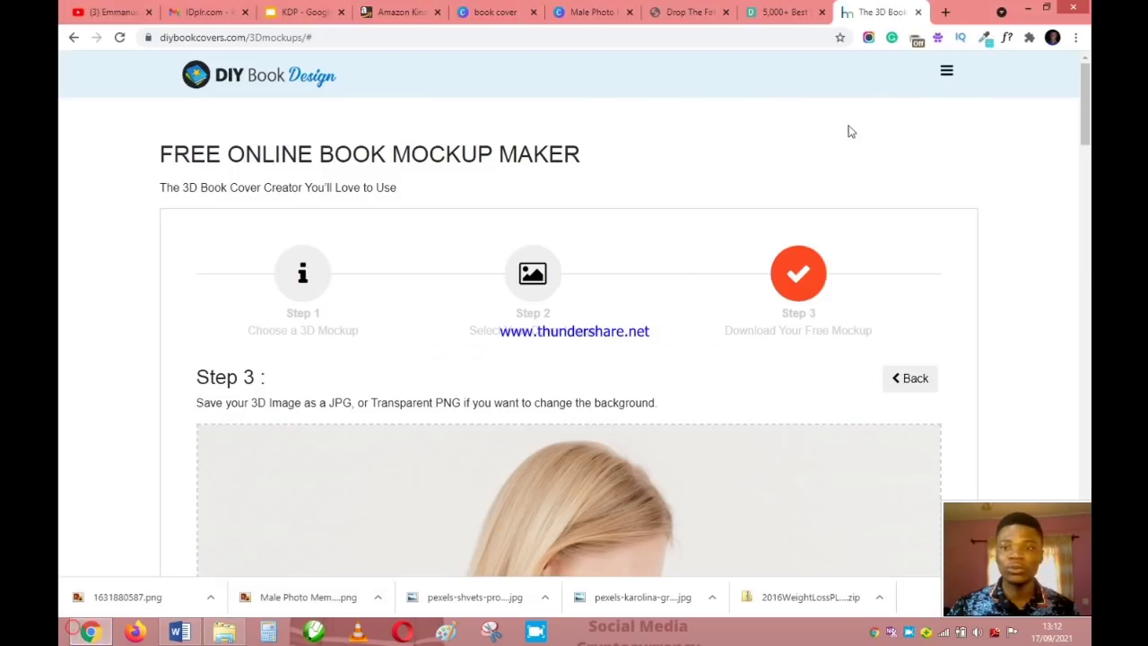
pyautogui.click(947, 12)
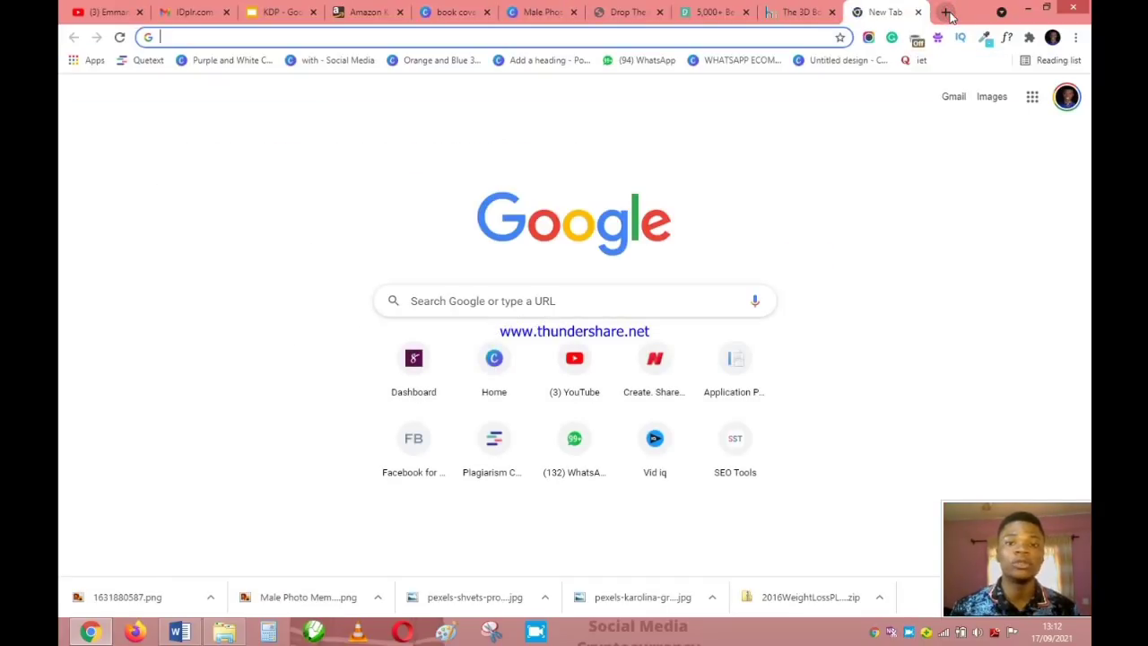
pyautogui.write('quillbot.com')
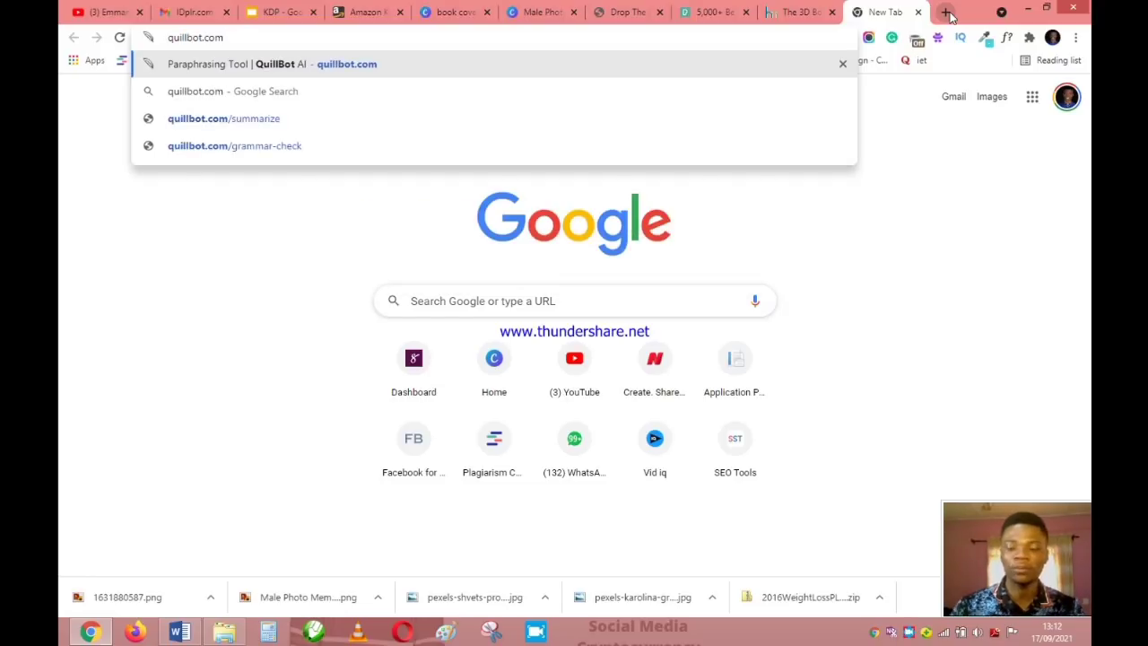
pyautogui.press('Return')
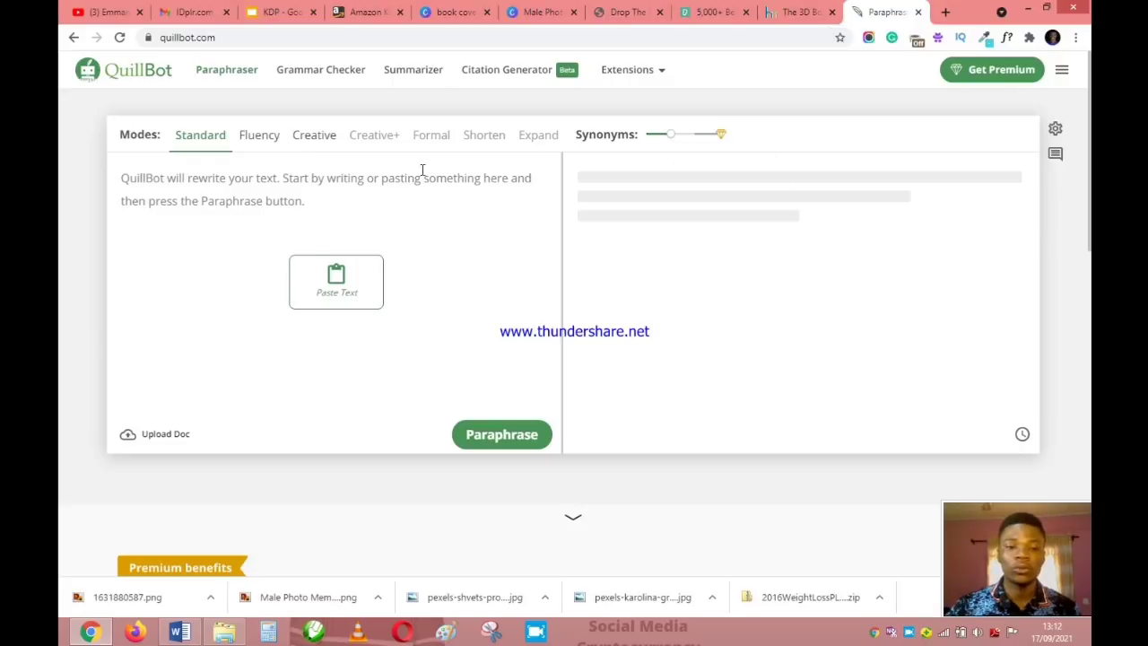
pyautogui.click(346, 184)
pyautogui.click(345, 183)
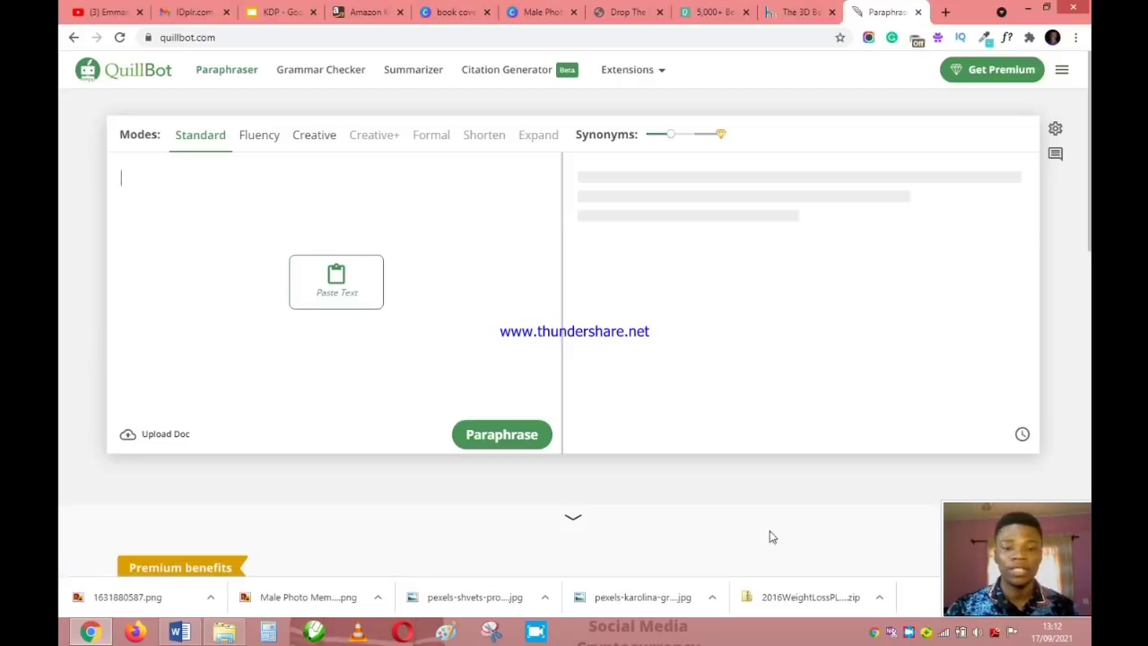
# In the Word document, copy the Introduction's opening paragraphs, from "Is this year finally" through "If it is then get ready to…"
pyautogui.click(194, 635)
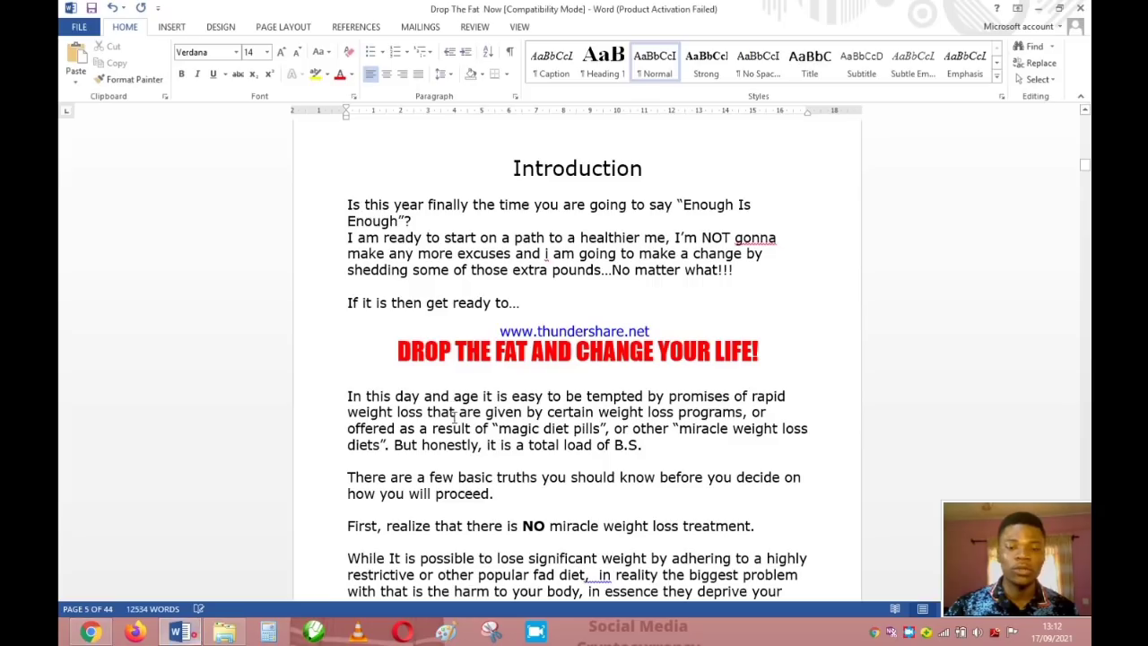
pyautogui.click(525, 308)
pyautogui.hotkey('ctrl', 'shift', 'Up')
pyautogui.hotkey('ctrl', 'shift', 'Up')
pyautogui.hotkey('ctrl', 'shift', 'Up')
pyautogui.hotkey('ctrl', 'shift', 'Up')
pyautogui.hotkey('ctrl', 'c')
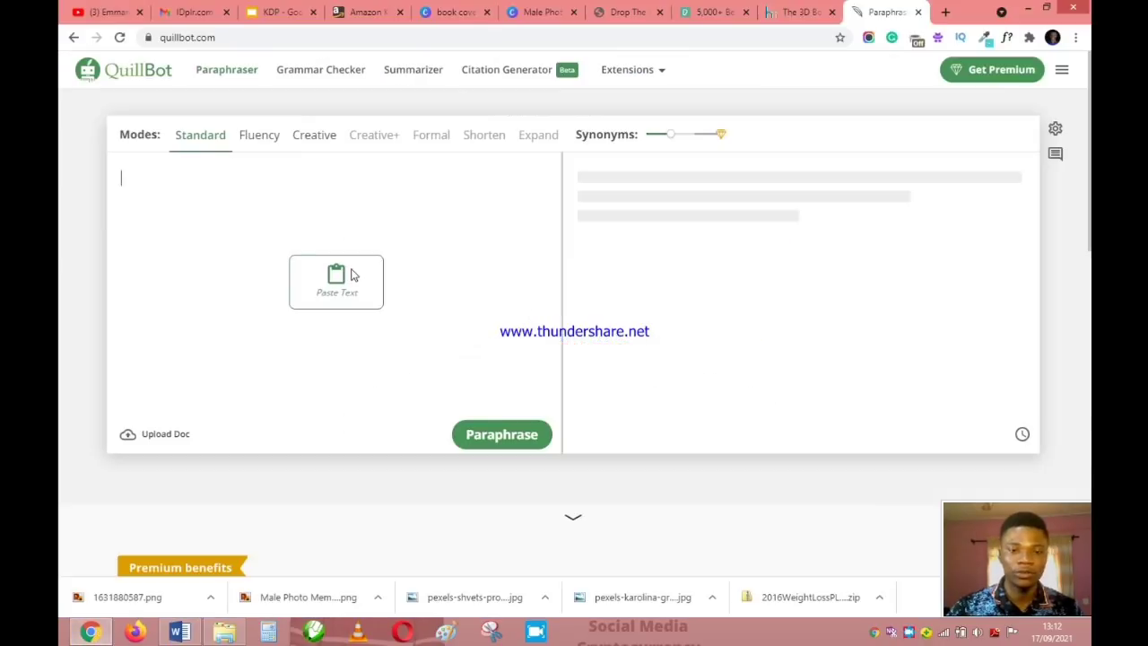
# Paste the copied Introduction paragraphs into QuillBot's Paraphraser in Chrome and paraphrase them in Standard mode
pyautogui.click(90, 632)
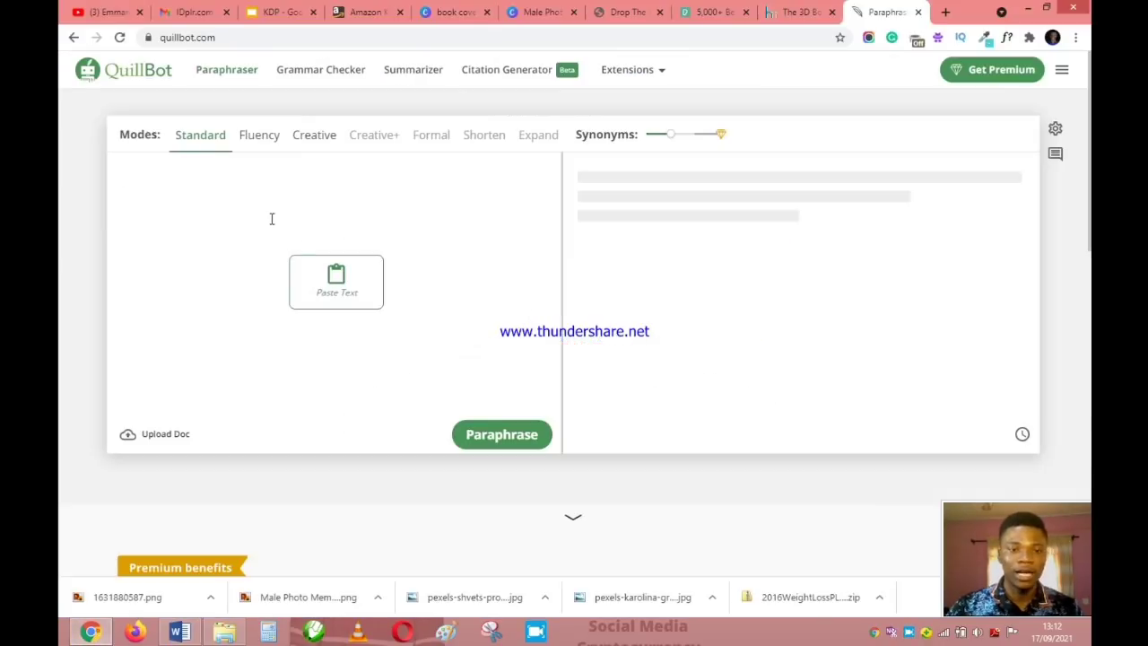
pyautogui.hotkey('ctrl', 'v')
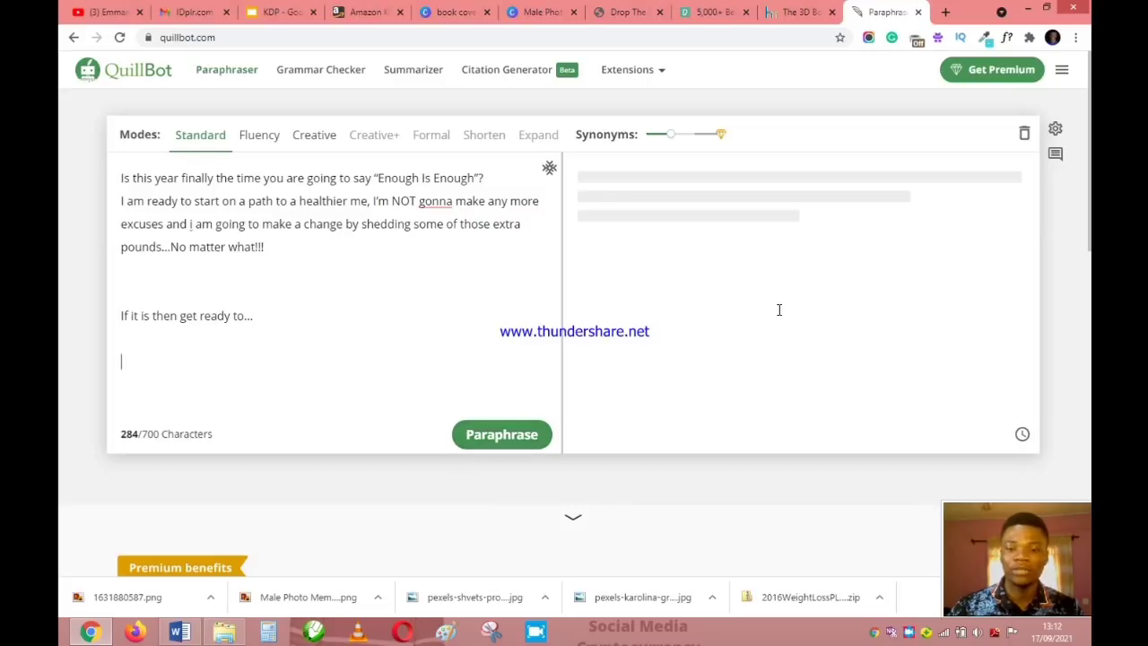
pyautogui.click(492, 441)
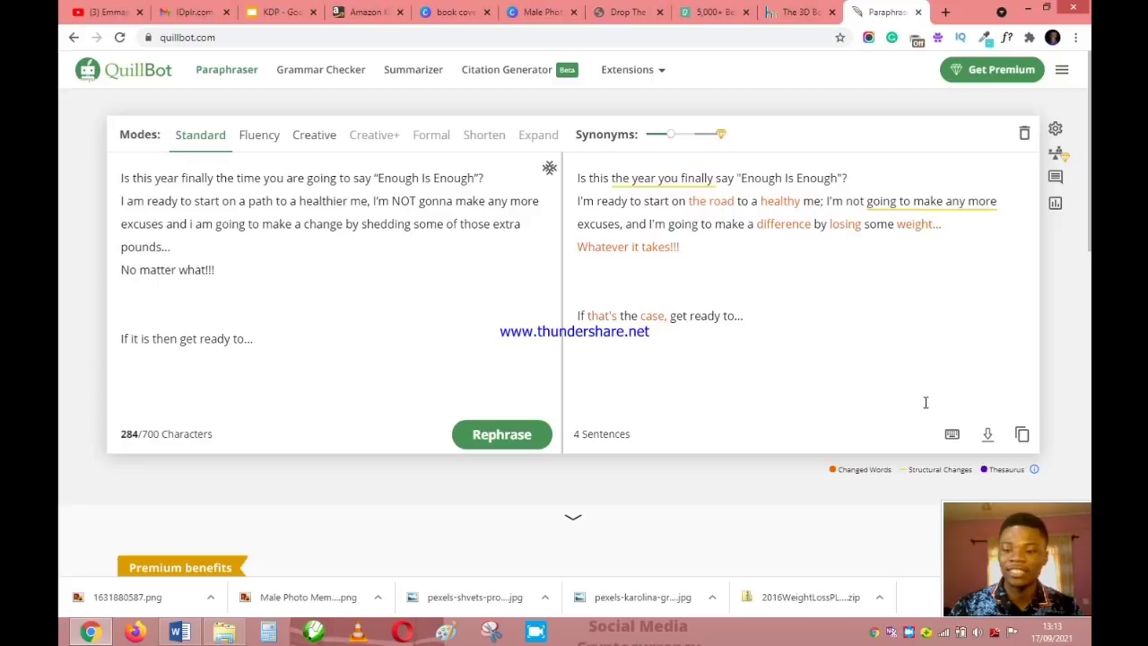
# Copy the full paraphrased text and use it to replace the selected opening paragraphs of the Introduction in the Word document
pyautogui.click(1023, 436)
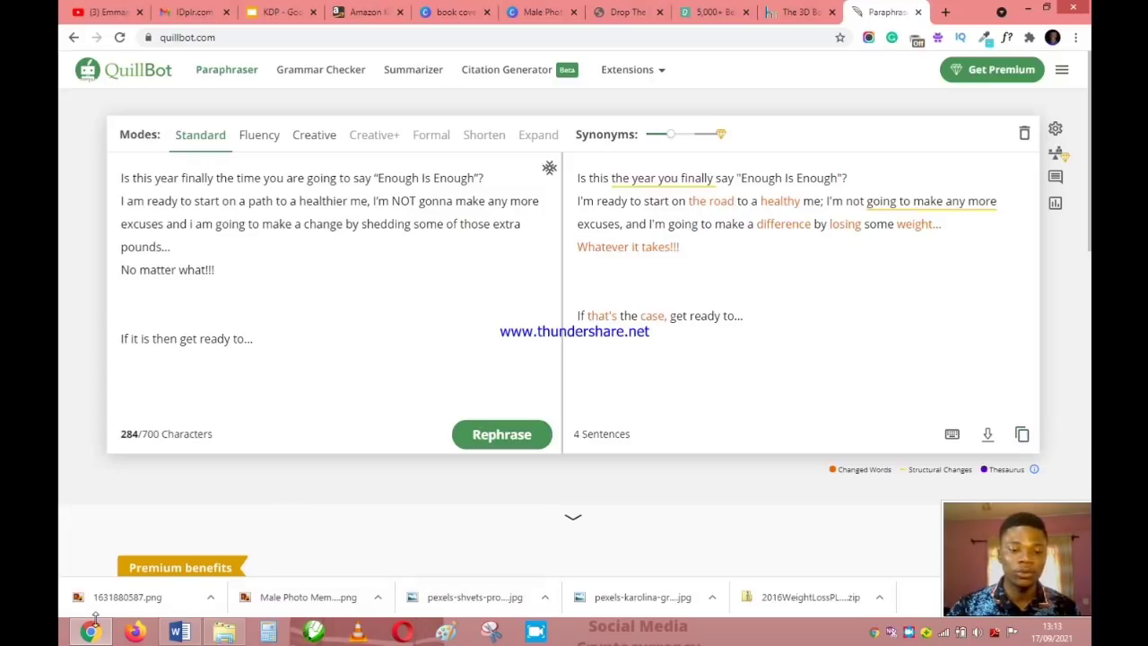
pyautogui.click(180, 631)
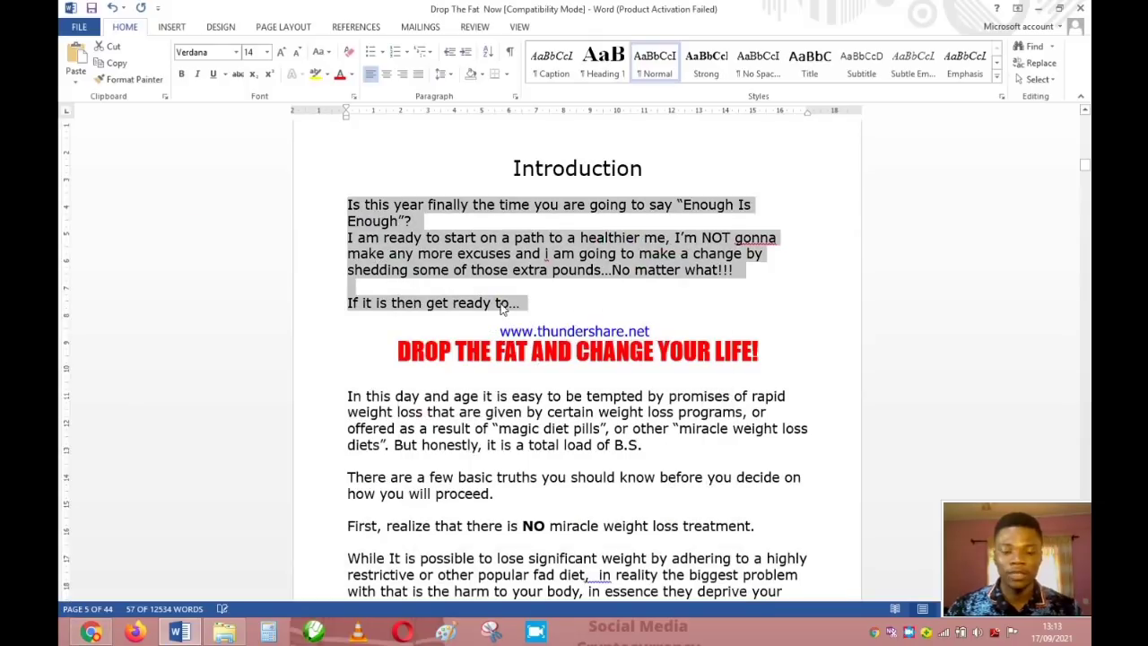
pyautogui.hotkey('ctrl', 'v')
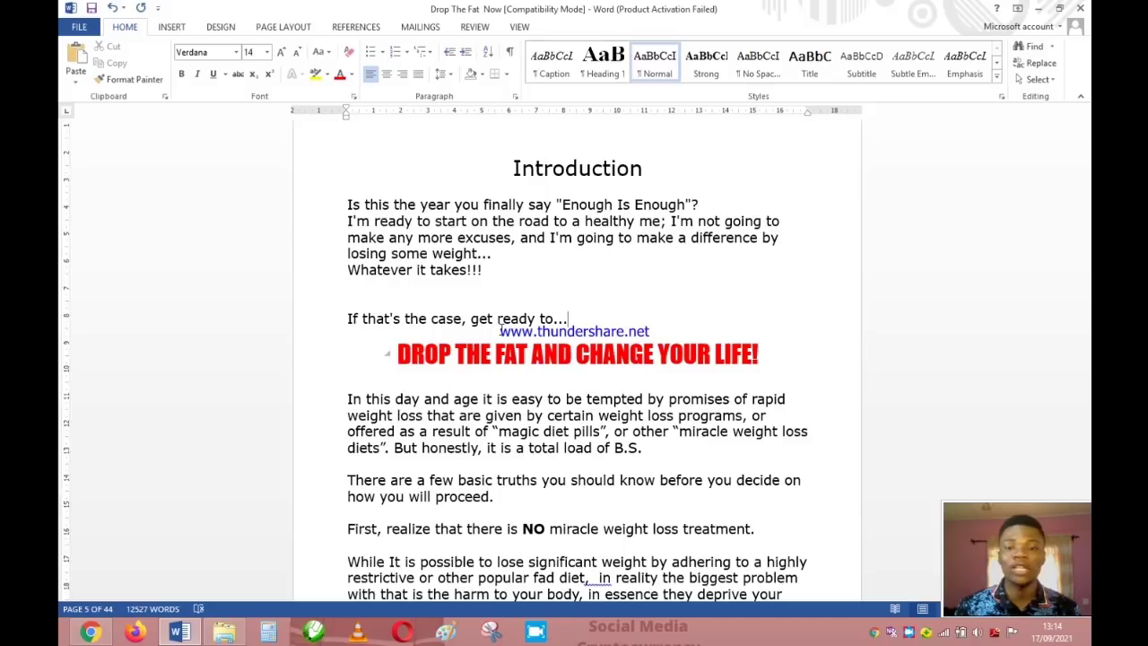
# Save the Word document as a PDF named "Drop The Fat Now New" in the Ebook folder of Drop_Fat_Product
pyautogui.scroll(3, 503, 332)
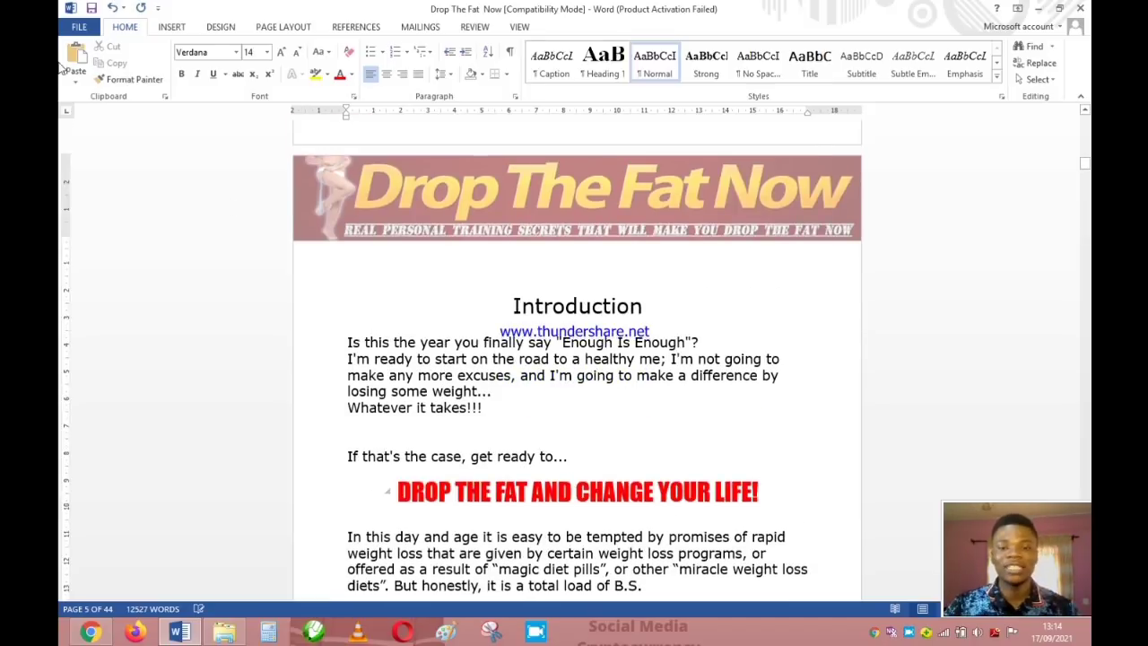
pyautogui.click(79, 29)
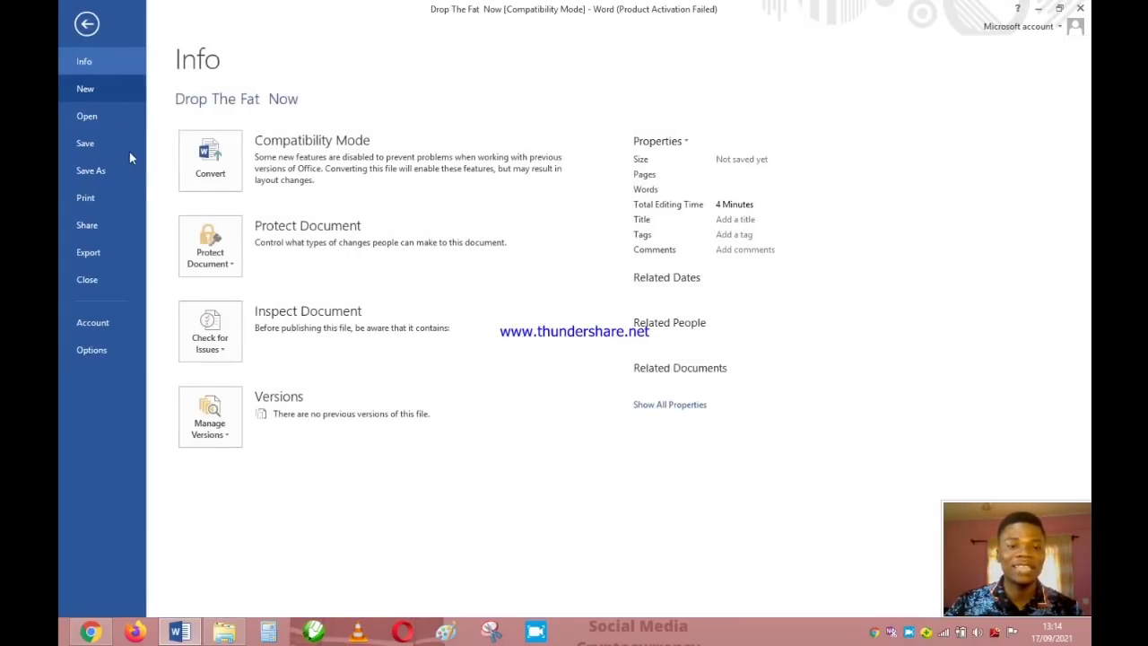
pyautogui.click(115, 169)
pyautogui.click(205, 166)
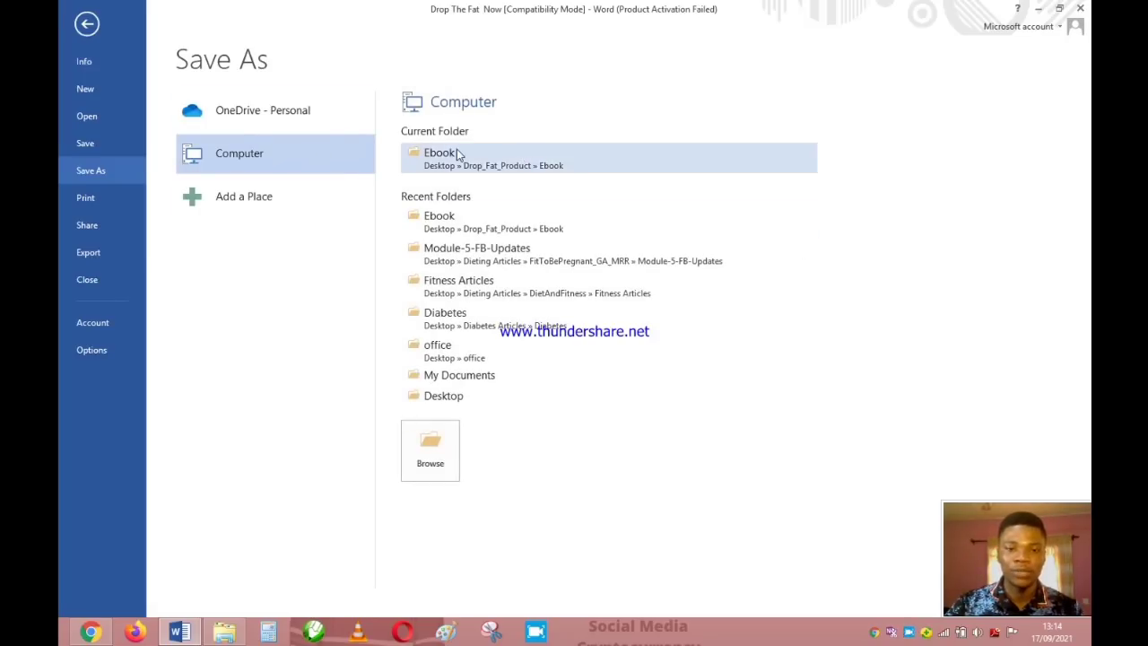
pyautogui.click(462, 226)
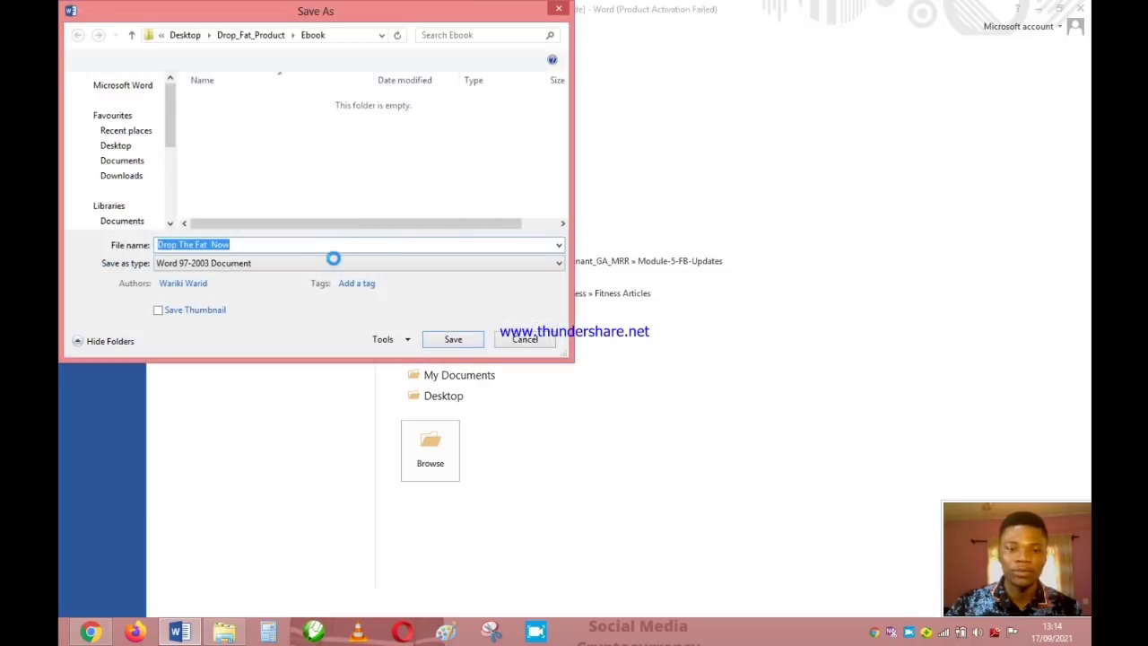
pyautogui.click(331, 262)
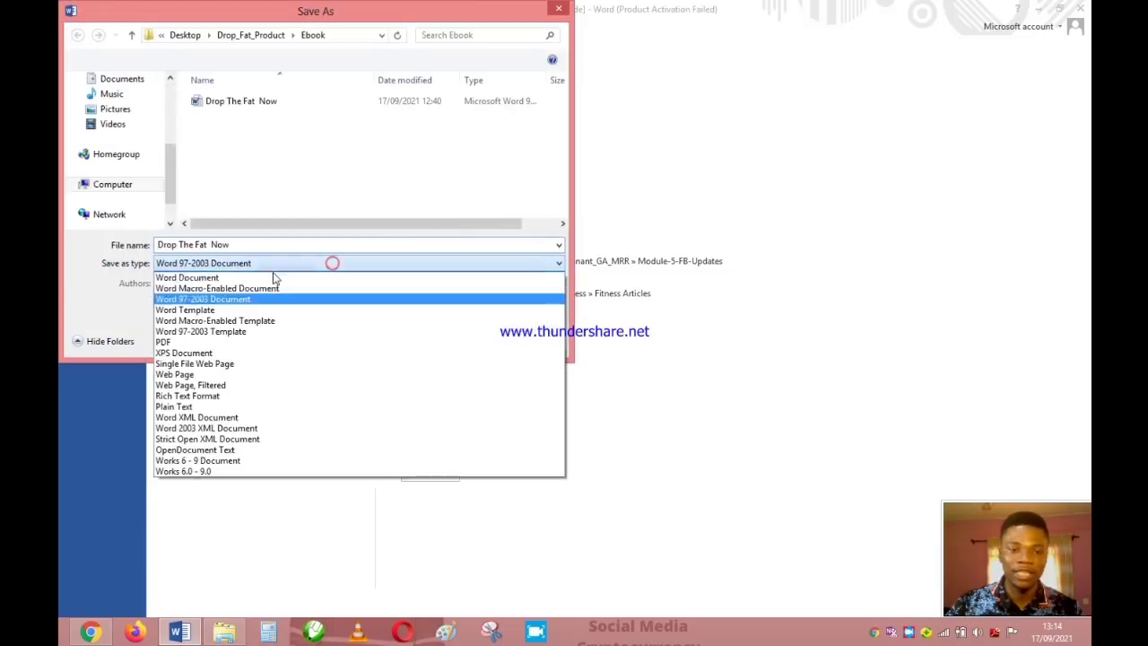
pyautogui.click(235, 342)
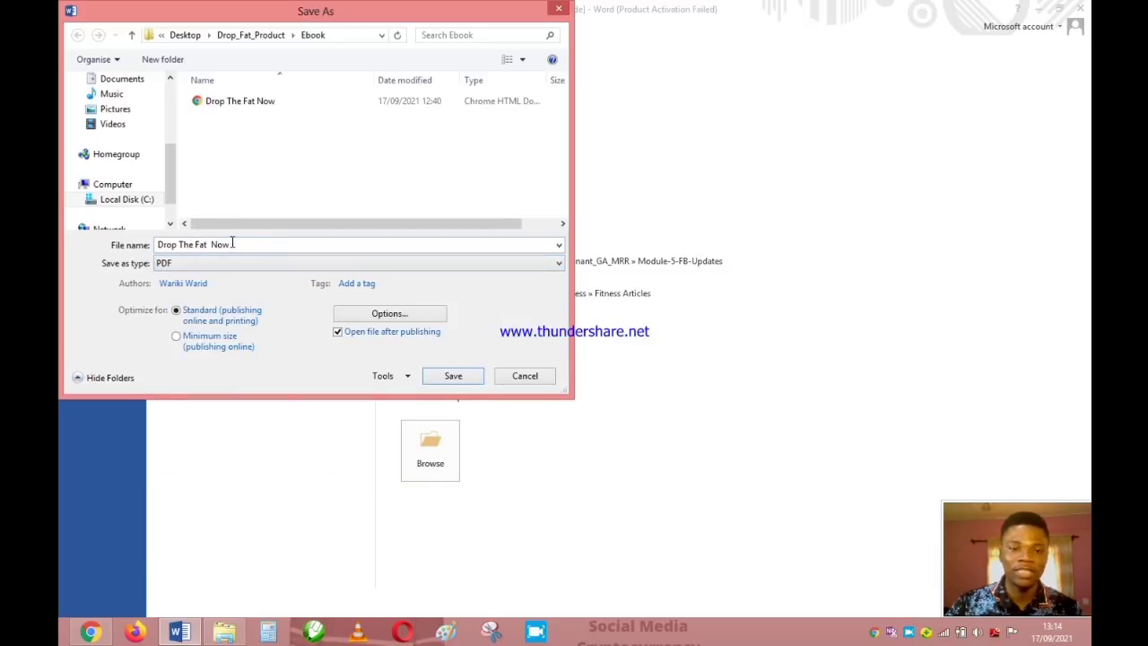
pyautogui.click(231, 243)
pyautogui.click(232, 243)
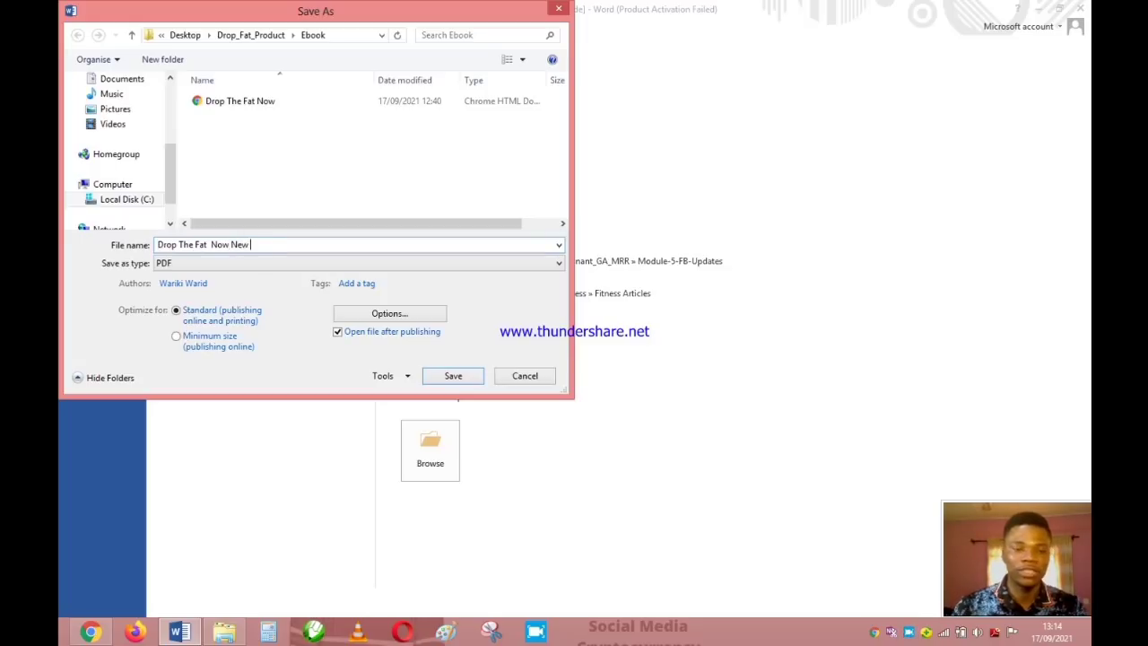
pyautogui.click(454, 377)
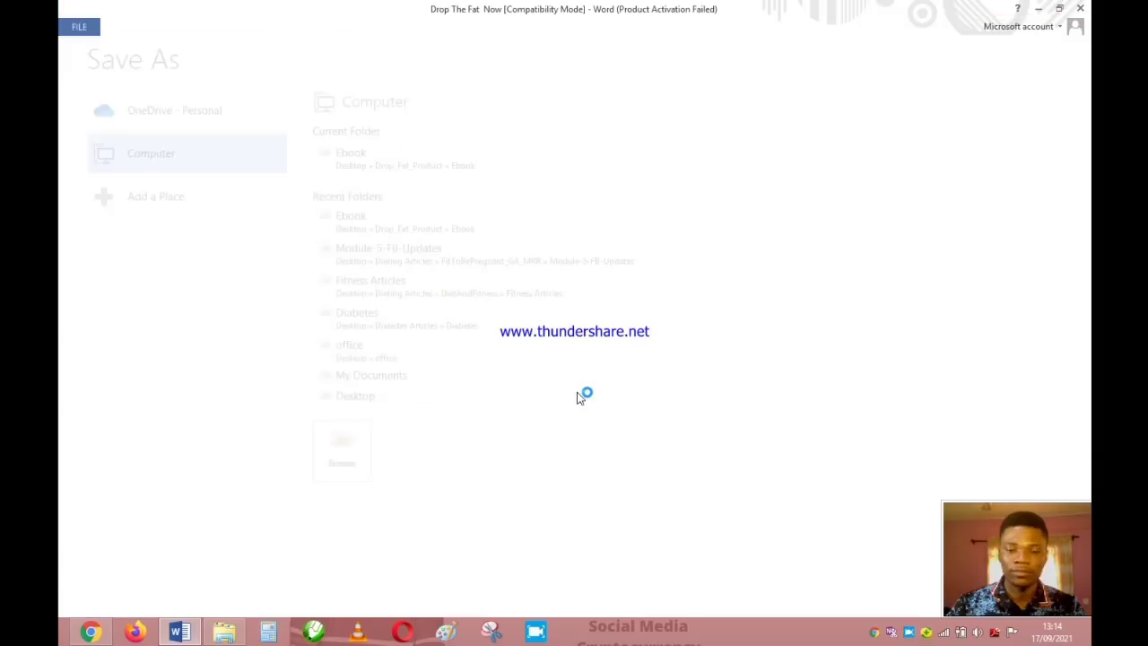
# Look through the exported PDF from the cover page down to the start of the Legal Notice
pyautogui.scroll(-1, 575, 387)
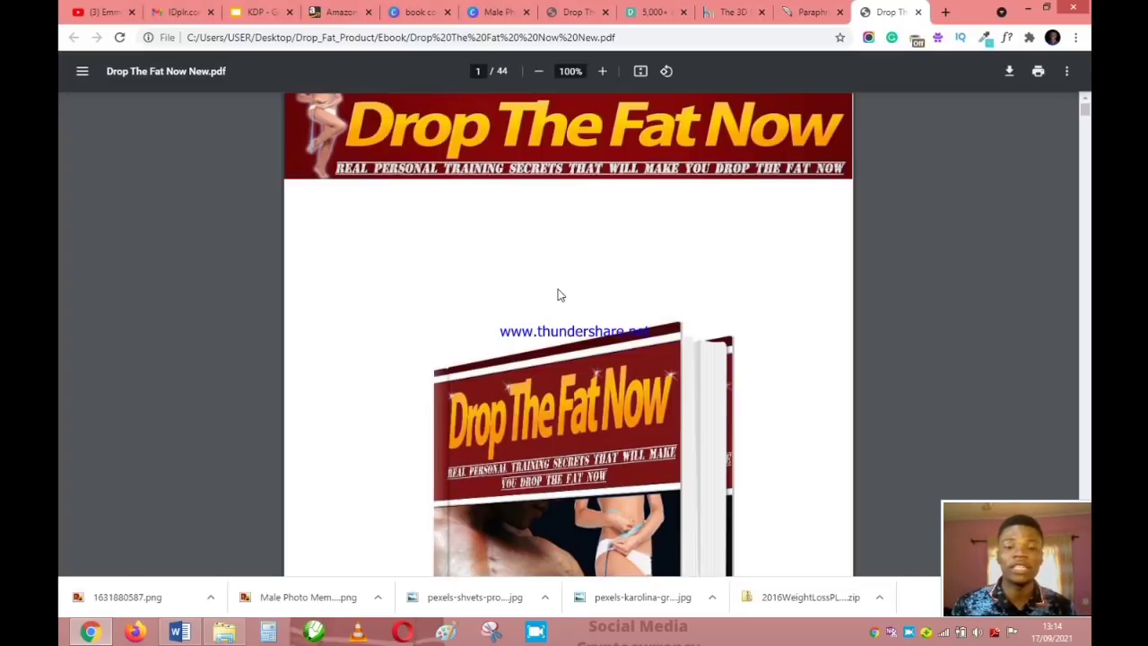
pyautogui.scroll(-3, 564, 308)
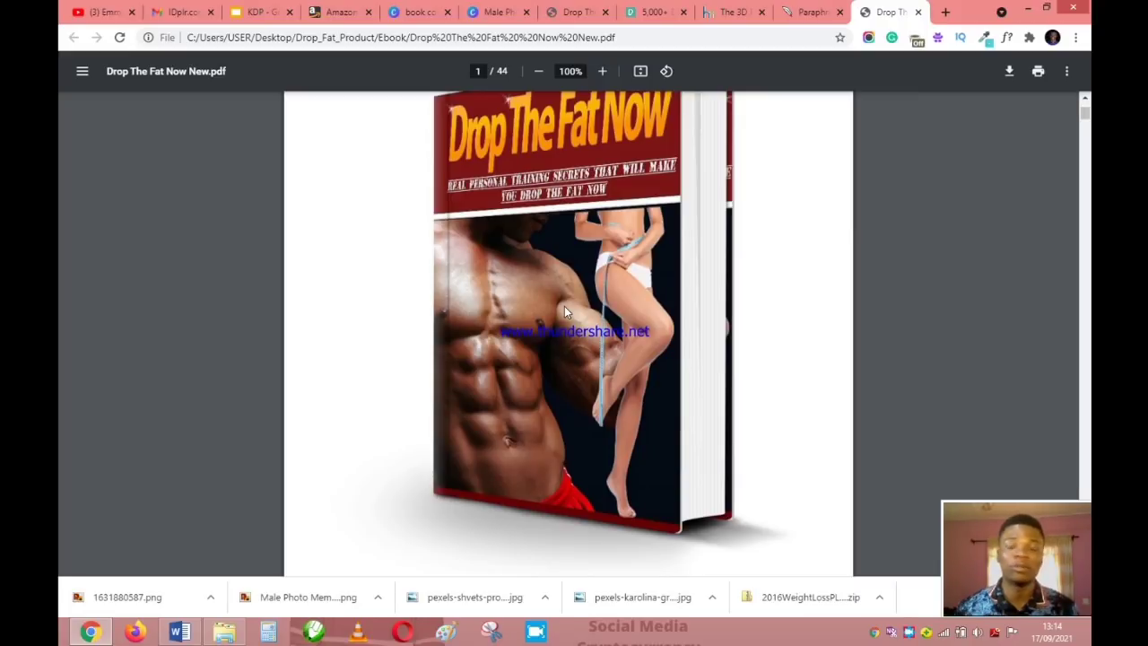
pyautogui.scroll(-3, 565, 306)
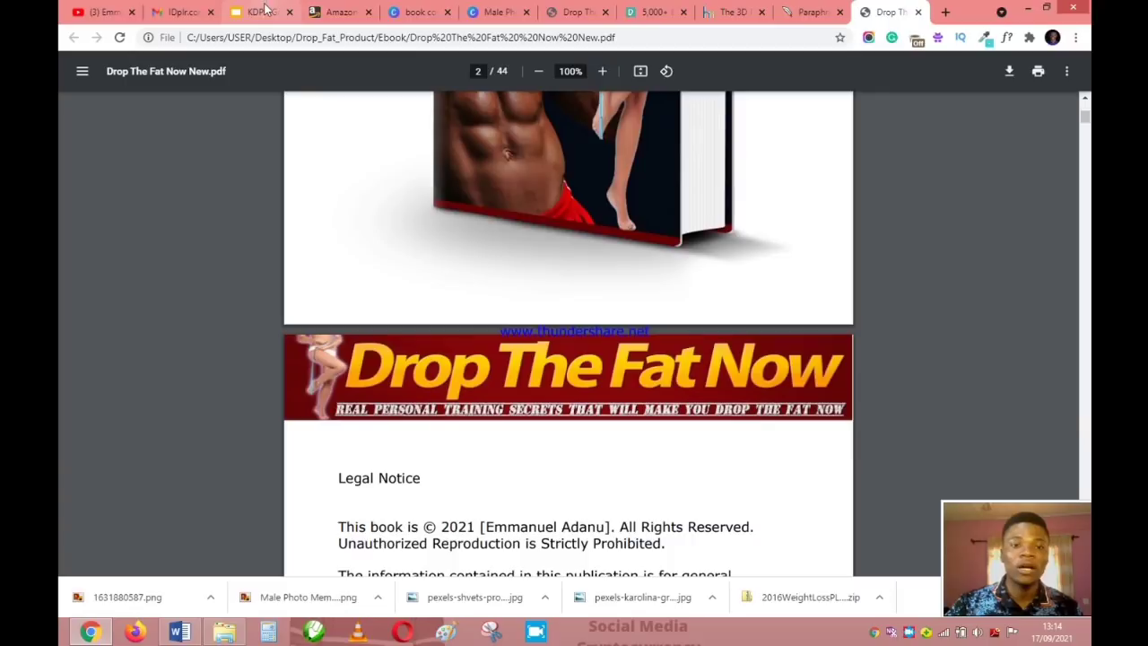
# Switch to the KDP presentation in Google Slides and review the outline points on its slide
pyautogui.click(265, 11)
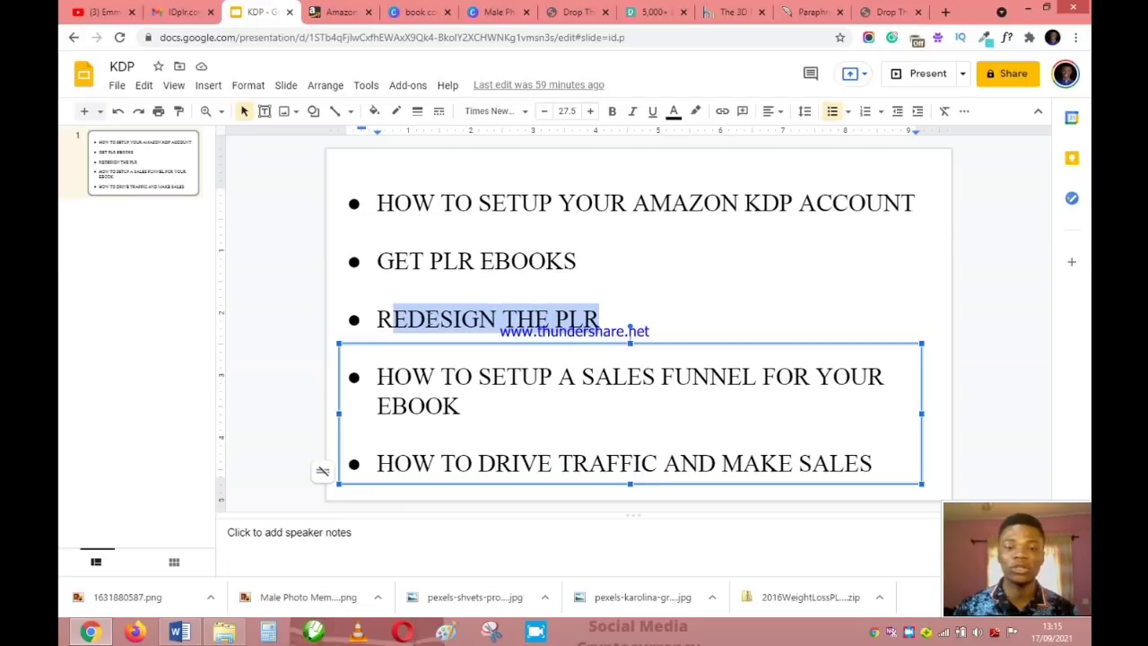
pyautogui.click(517, 409)
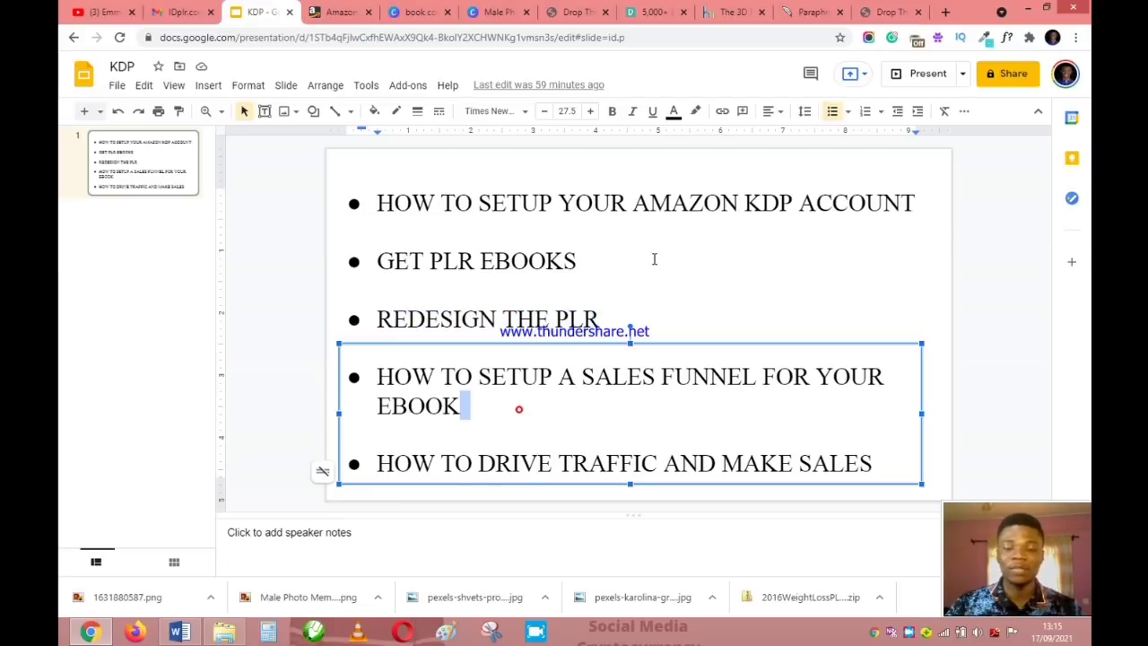
pyautogui.click(689, 213)
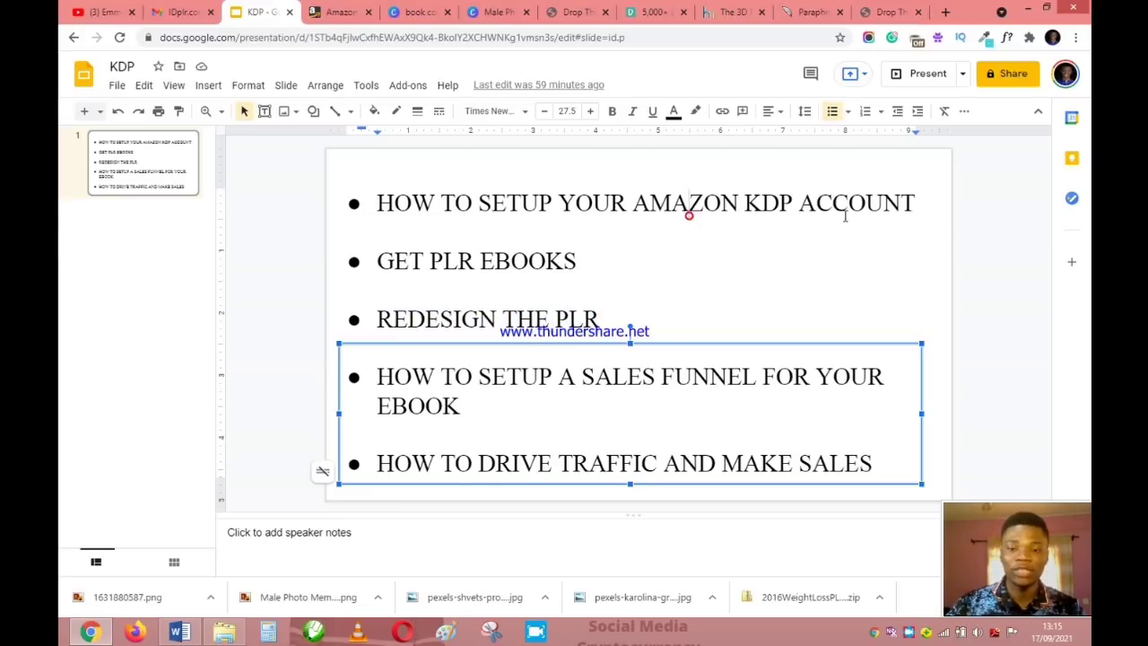
pyautogui.click(803, 184)
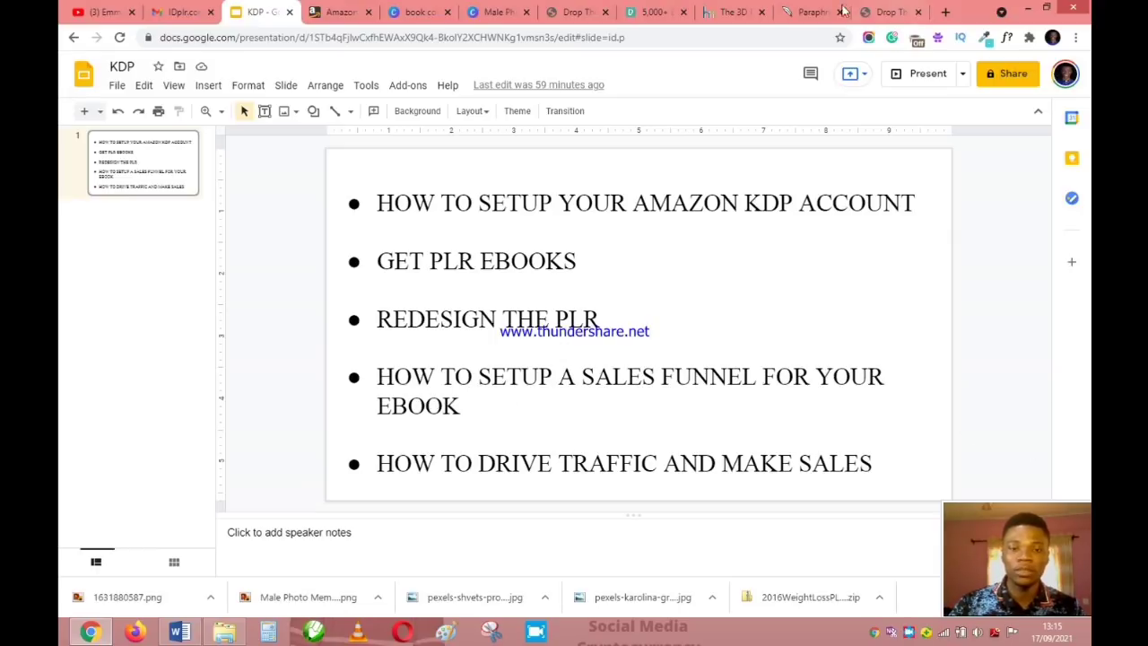
# Switch to the Kindle Direct Publishing bookshelf and start creating a new Kindle eBook title
pyautogui.click(346, 12)
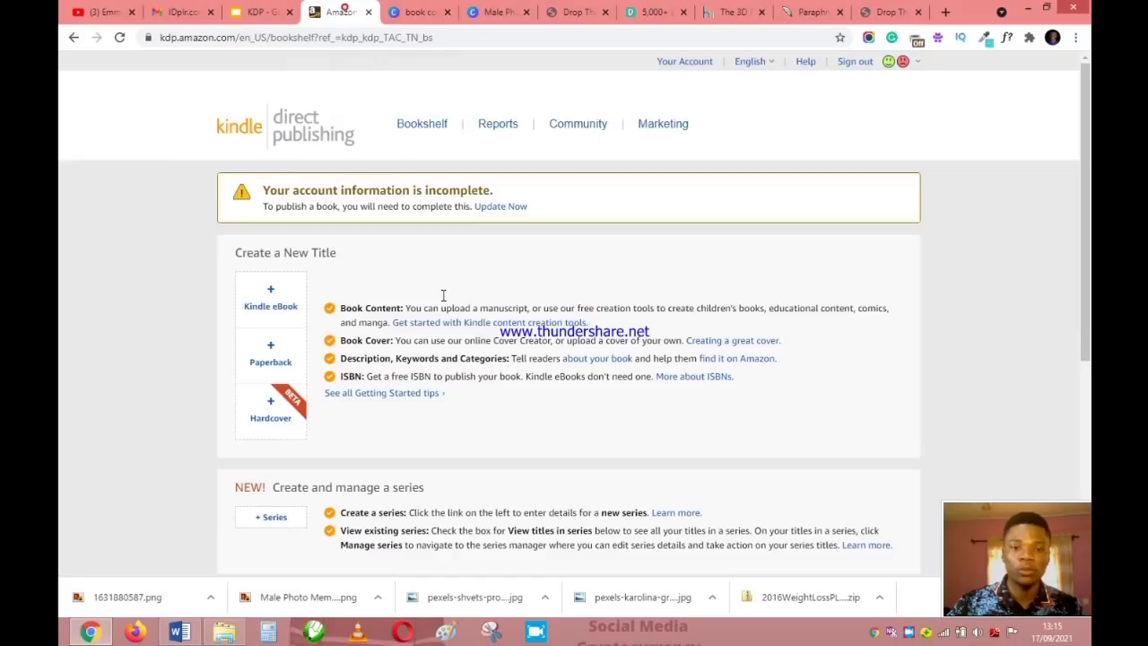
pyautogui.scroll(-3, 326, 251)
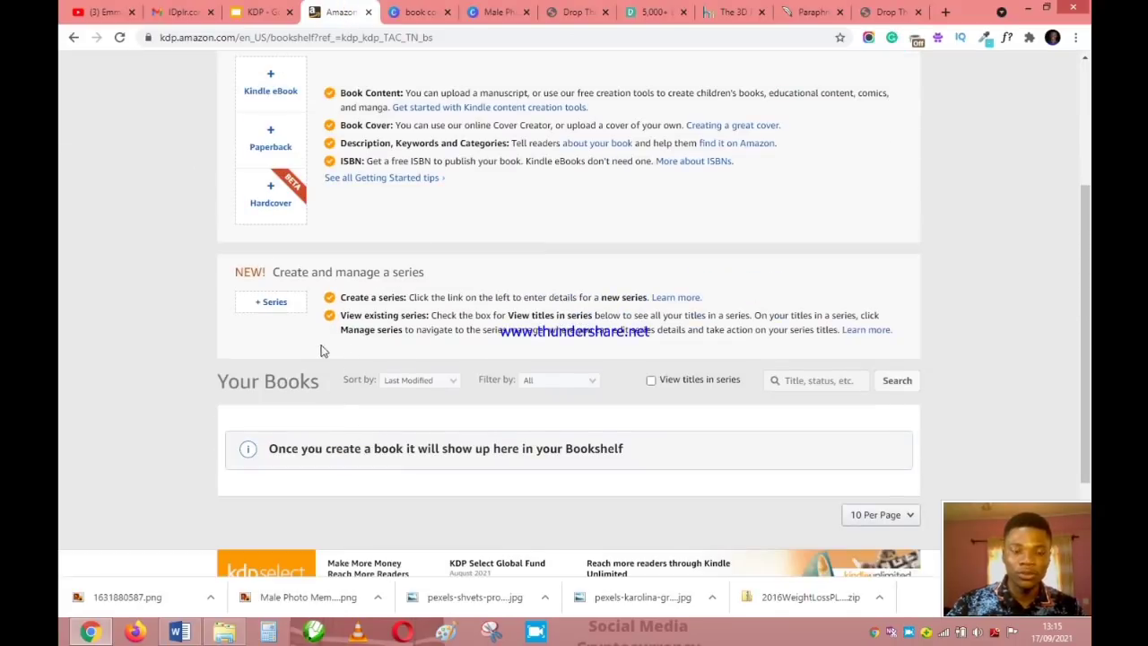
pyautogui.scroll(3, 583, 448)
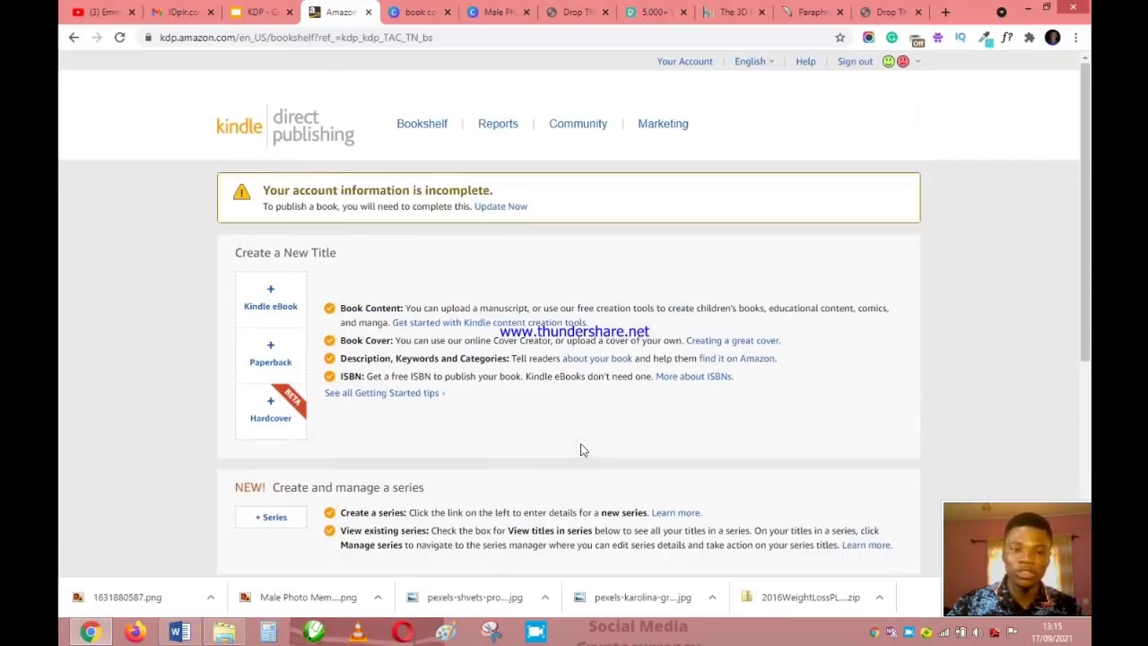
pyautogui.click(276, 291)
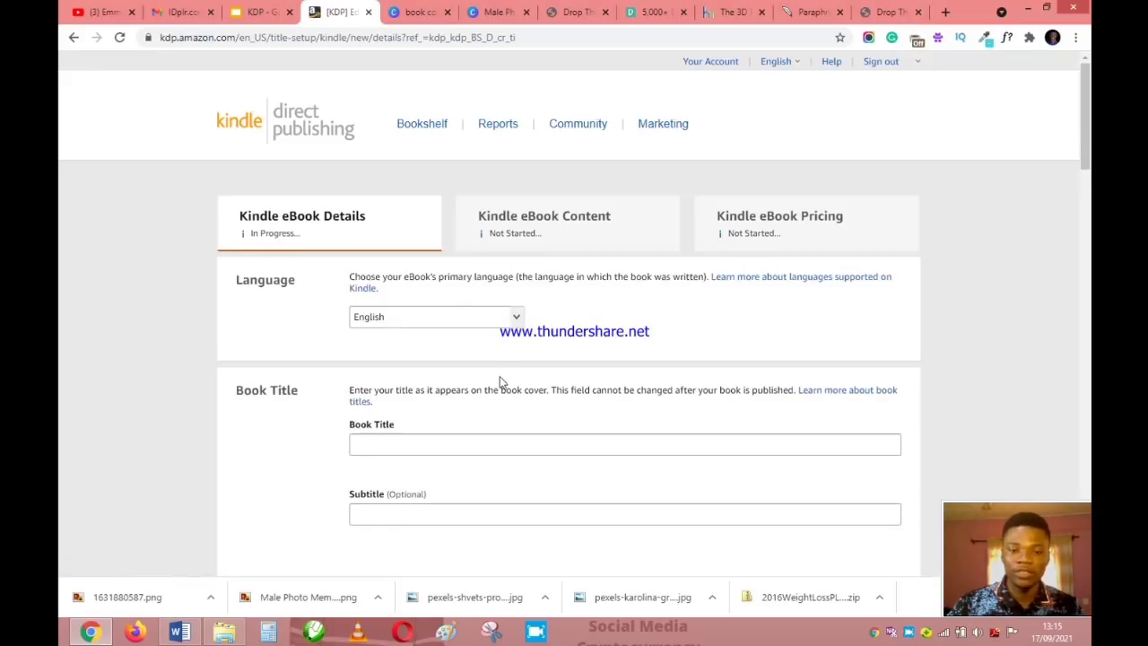
# Choose English as the eBook's primary language in the Kindle eBook Details
pyautogui.scroll(-2, 404, 342)
pyautogui.click(416, 175)
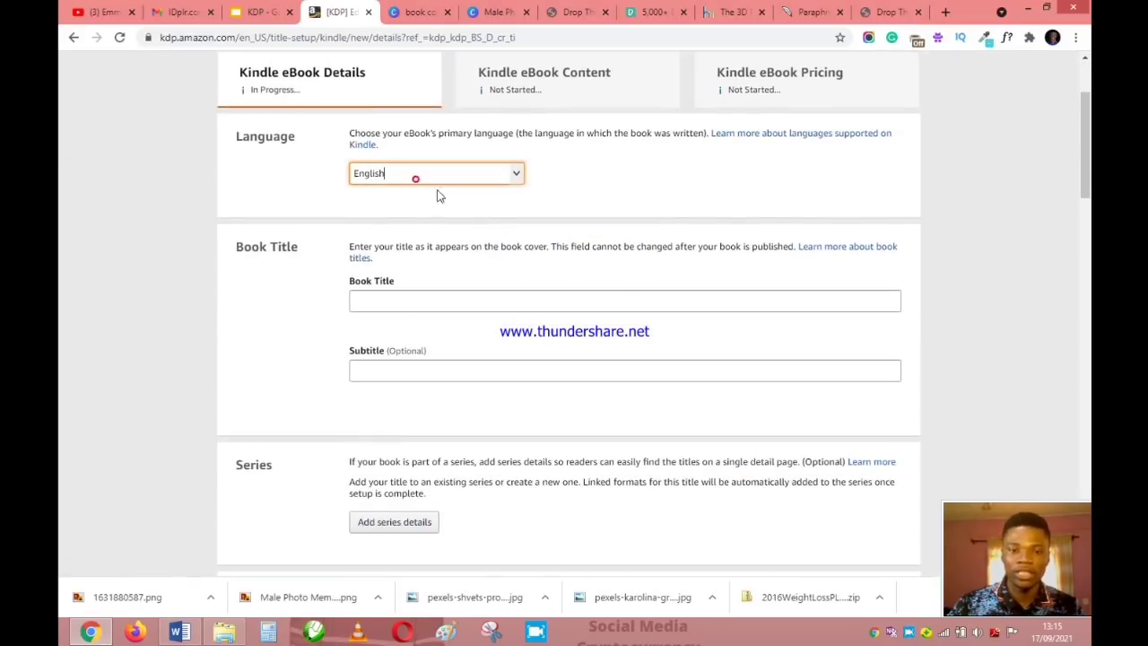
pyautogui.click(519, 176)
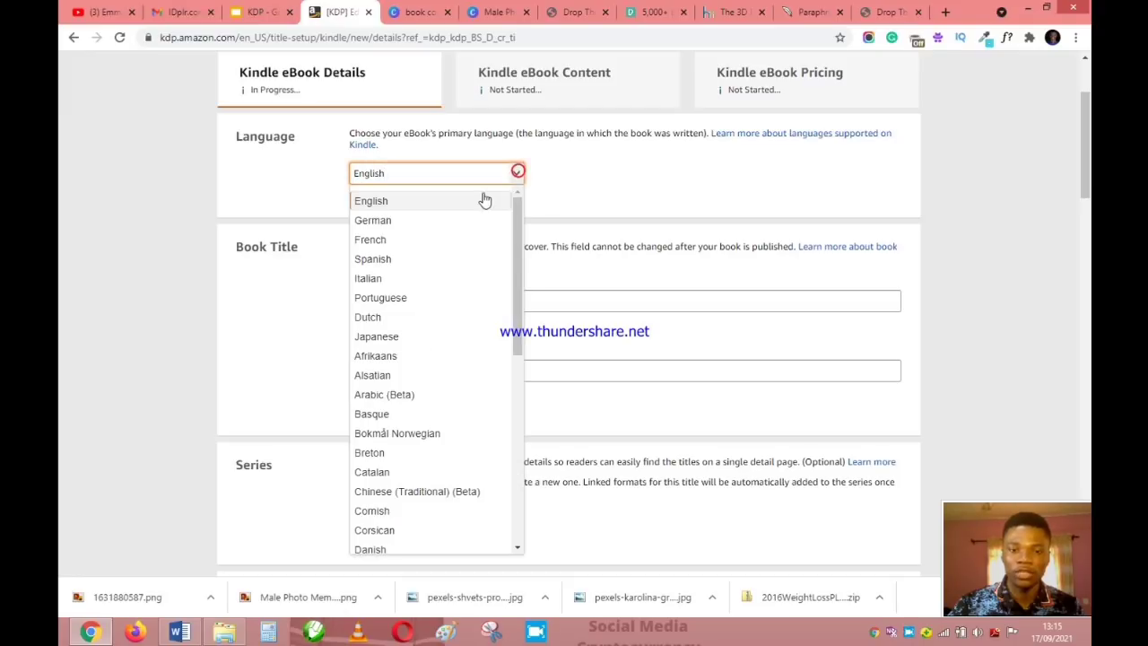
pyautogui.click(484, 196)
# Enter "Drop the Fat Now: How to Lose Weight the Fun Way" as the book title
pyautogui.click(428, 297)
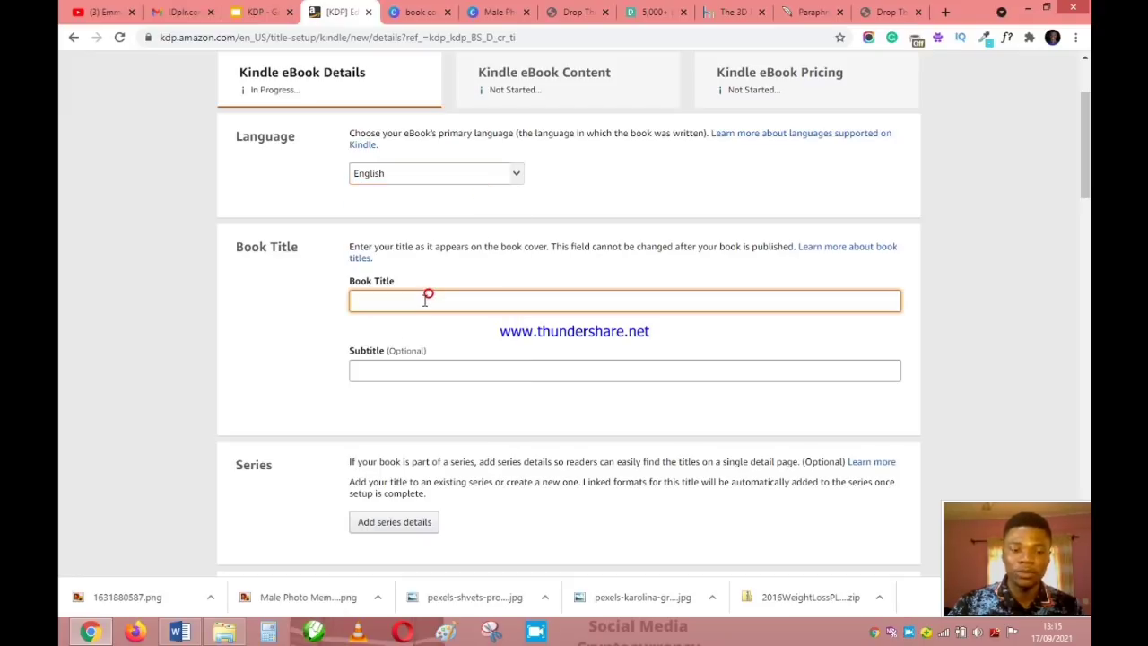
pyautogui.write('D')
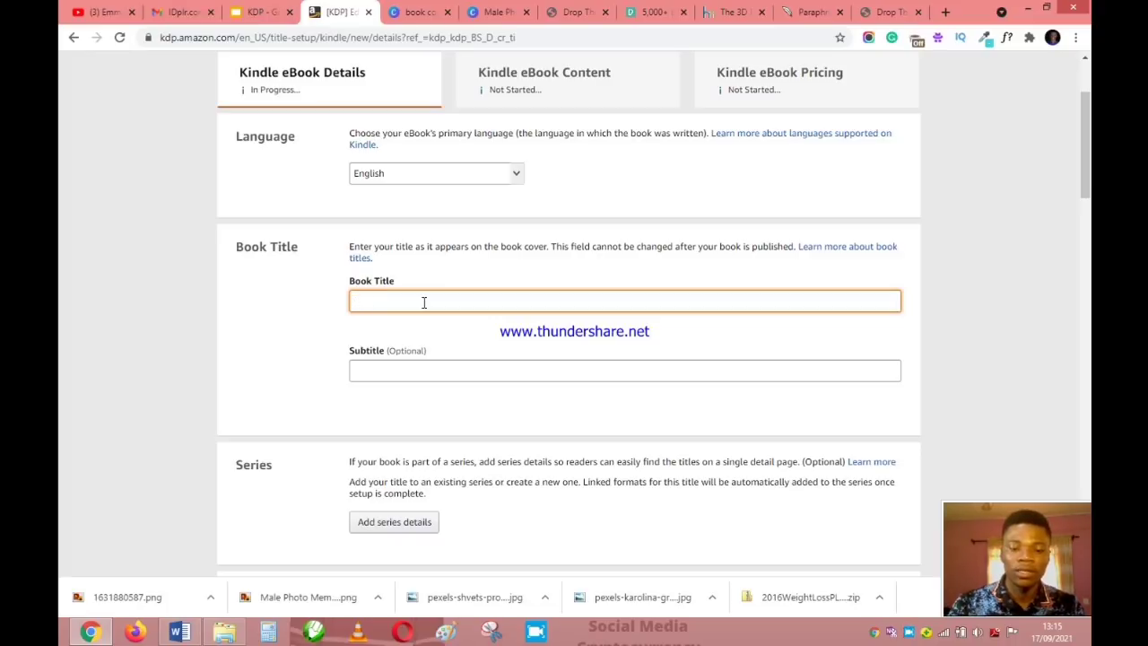
pyautogui.write('rop ')
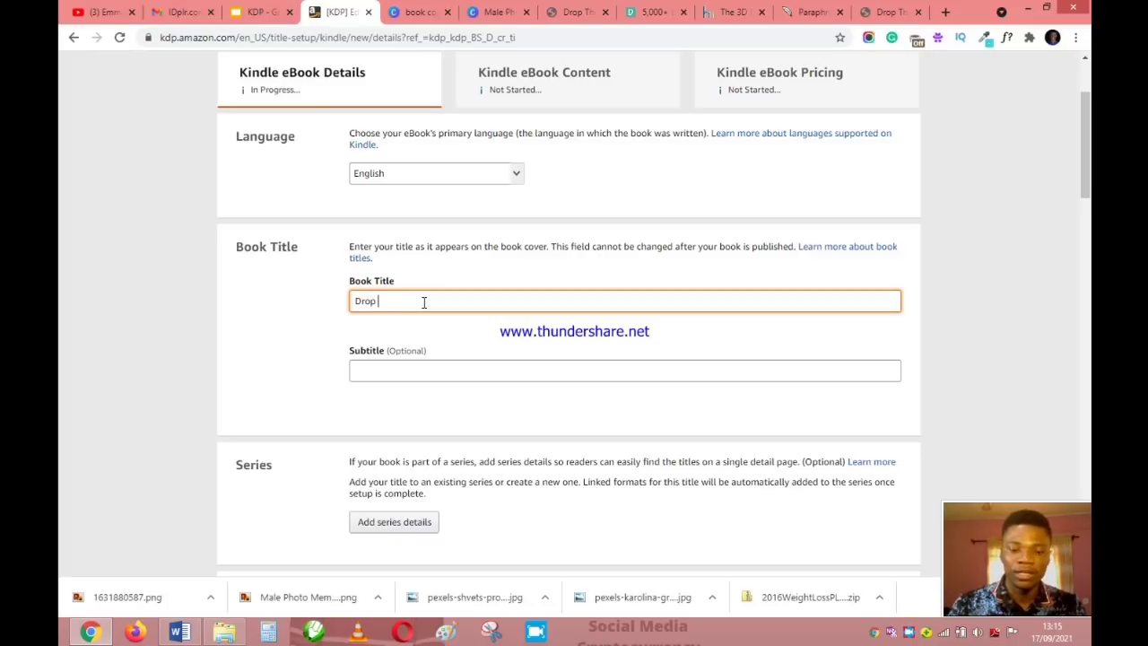
pyautogui.write('the Fat Now')
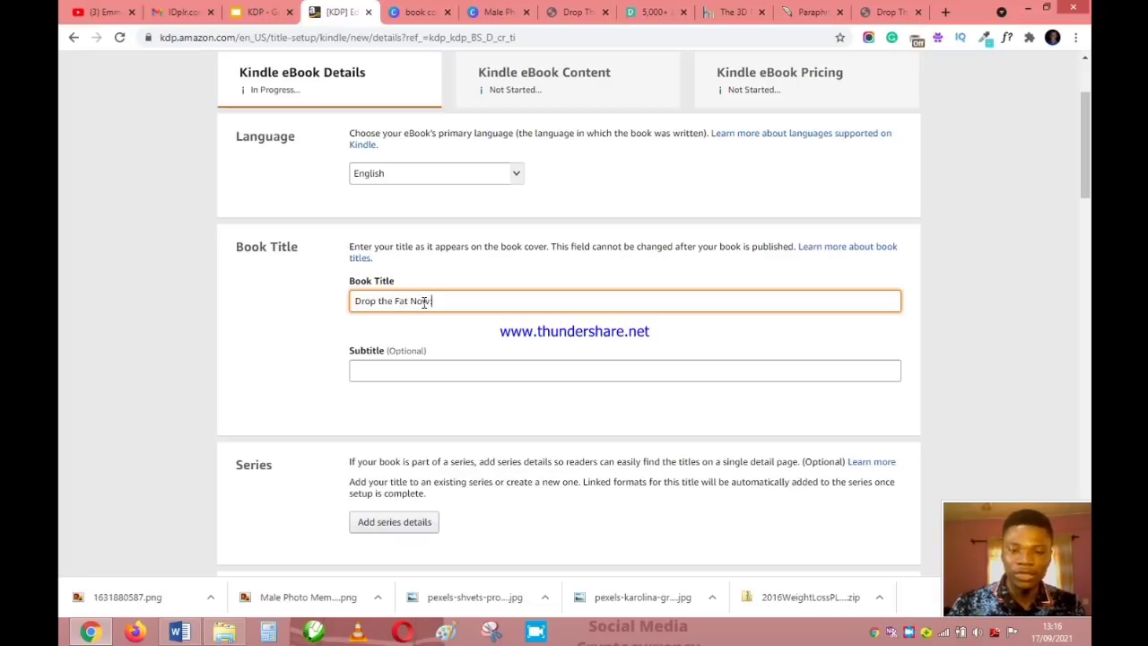
pyautogui.write(': How')
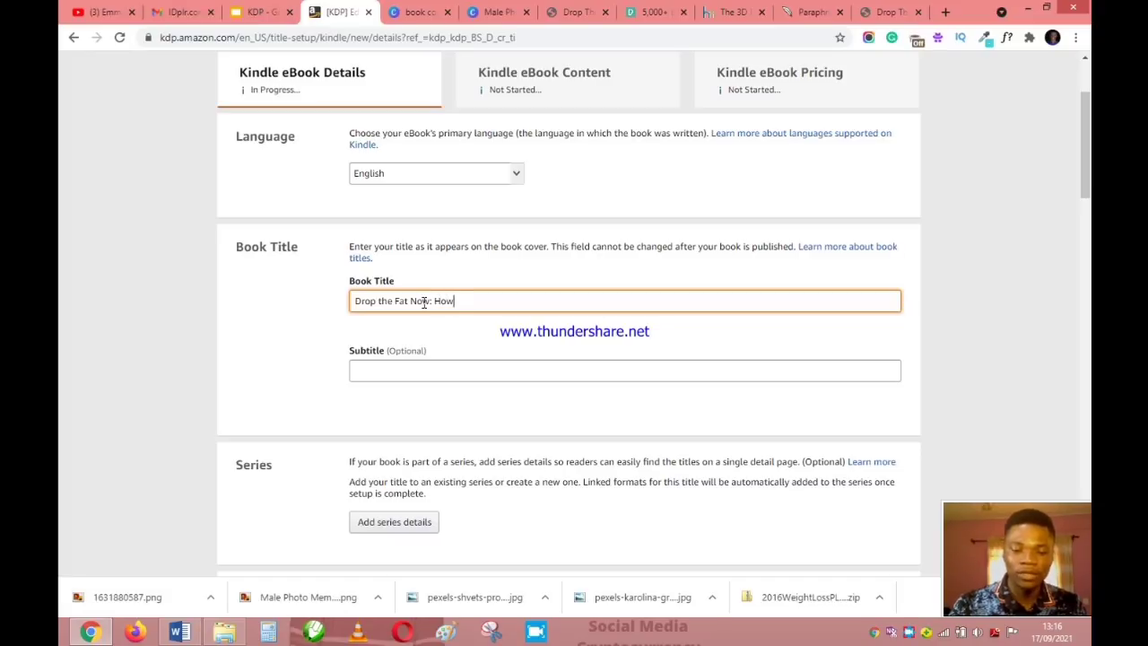
pyautogui.write(' to Lose ')
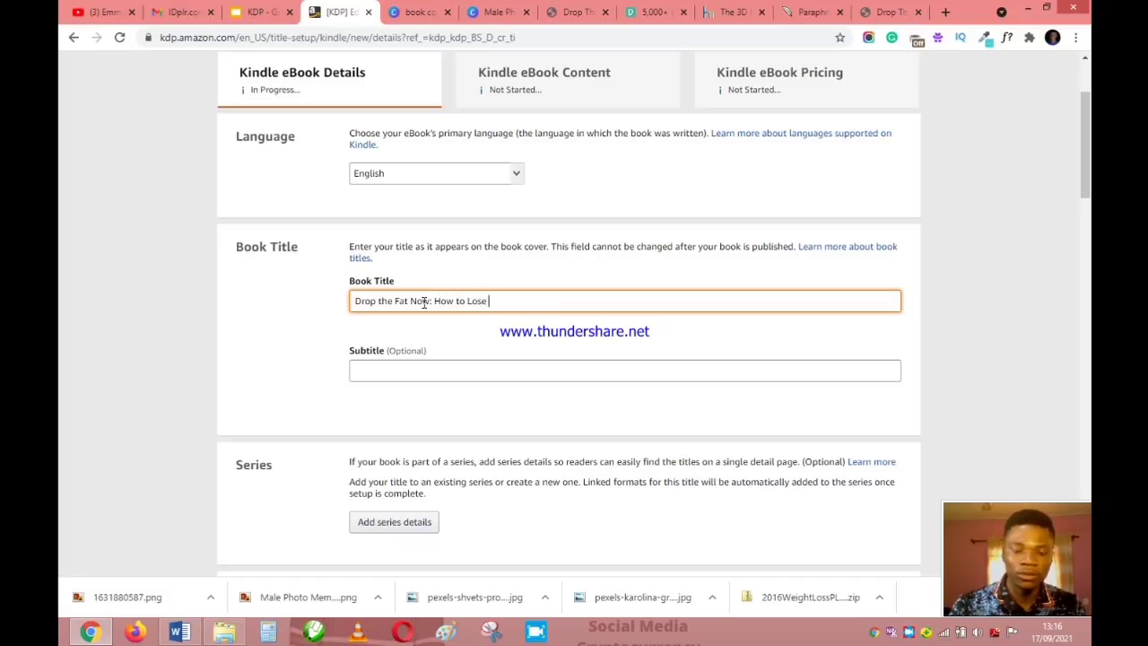
pyautogui.write('Weight th')
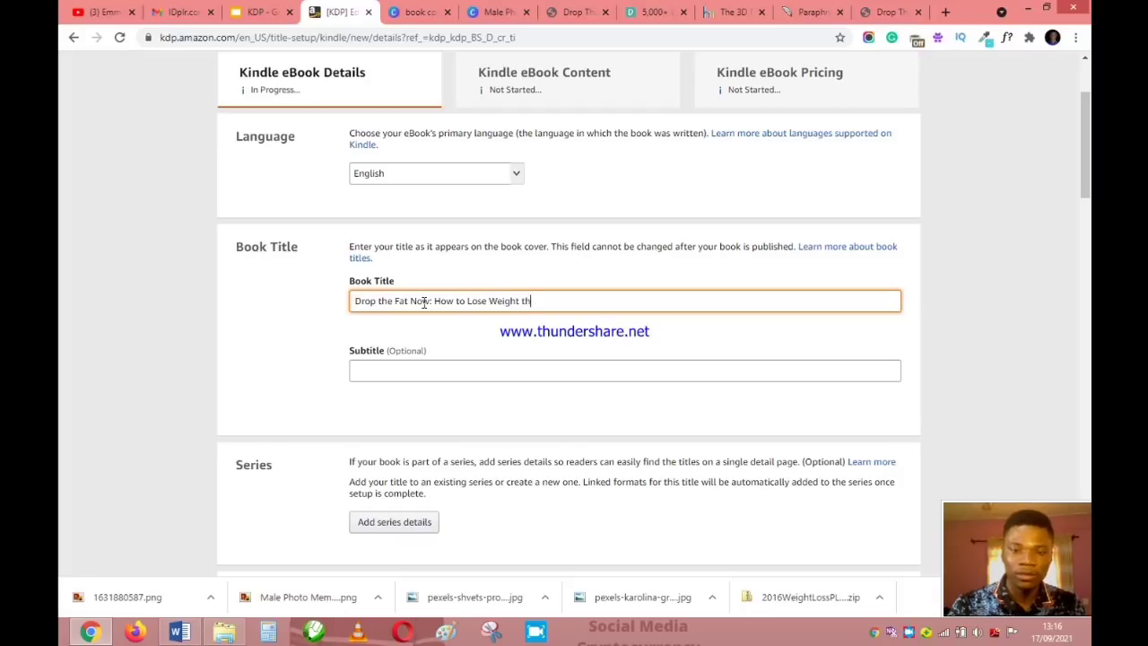
pyautogui.write('e Fun Way')
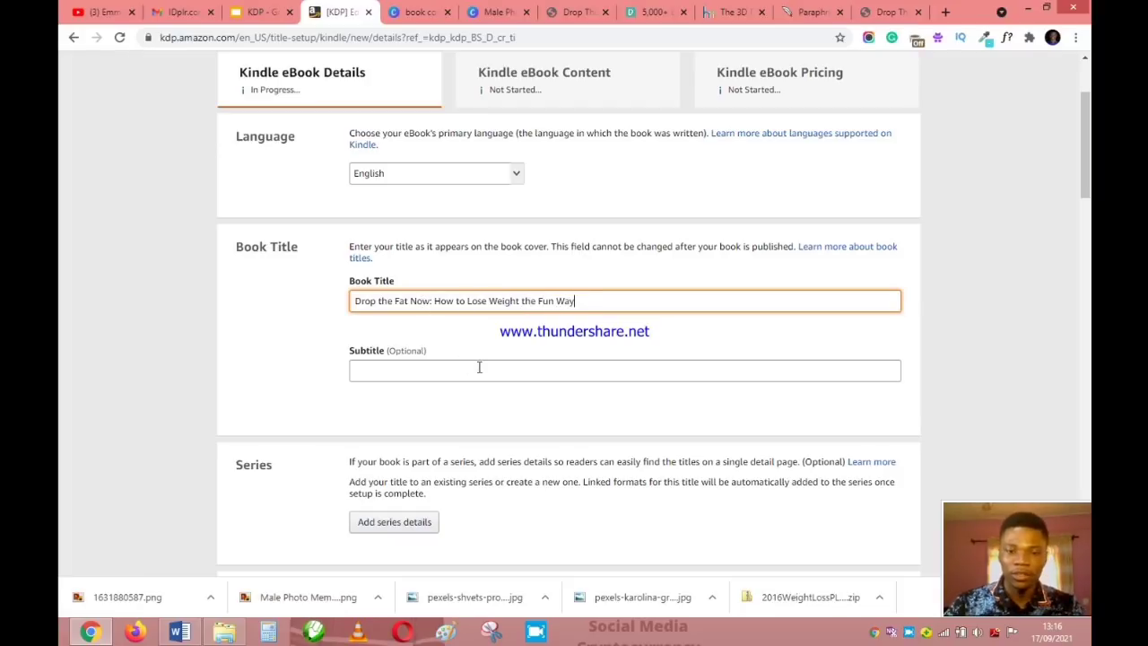
# Copy the tagline text from the Canva book cover and paste it into the eBook's Subtitle field on KDP
pyautogui.click(476, 369)
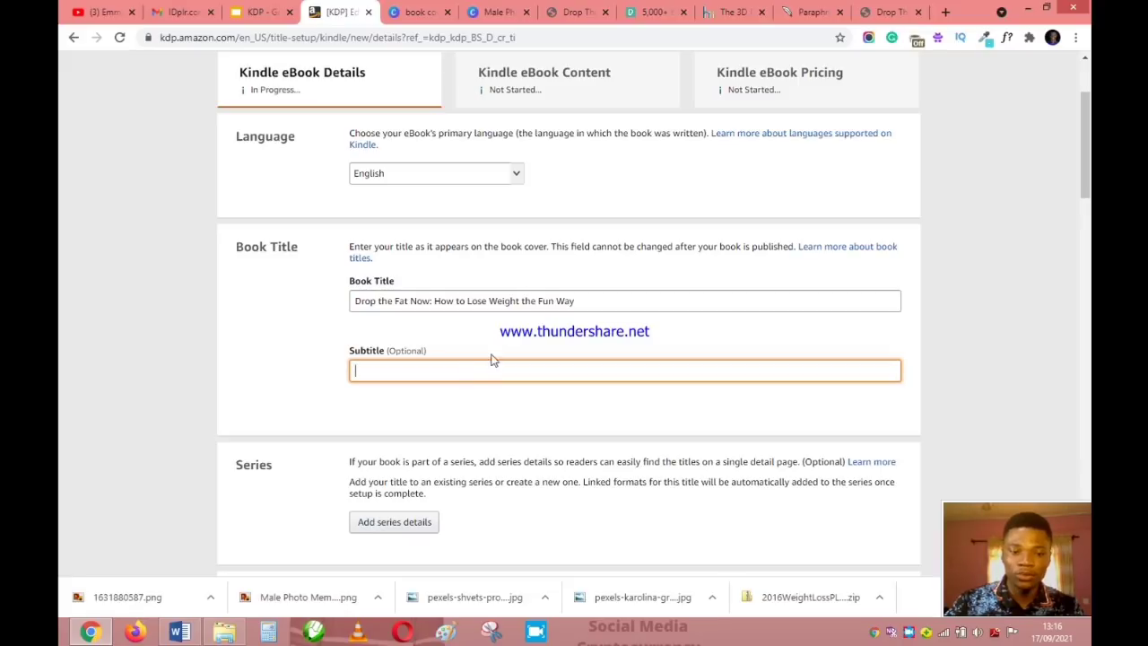
pyautogui.click(499, 12)
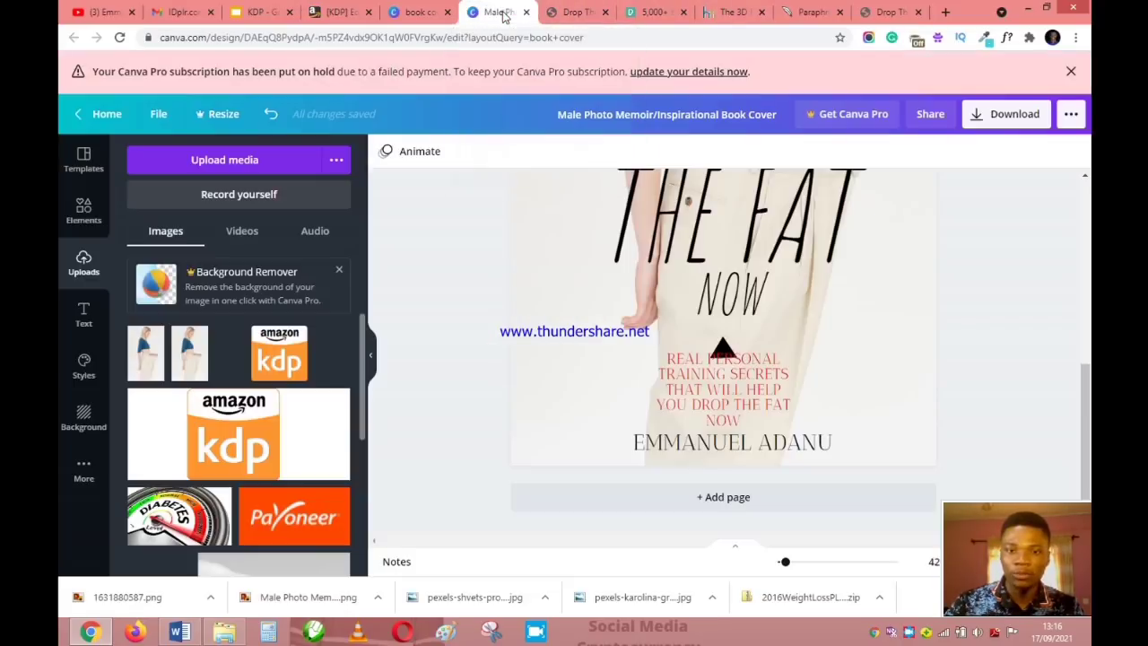
pyautogui.doubleClick(703, 387)
pyautogui.hotkey('ctrl', 'c')
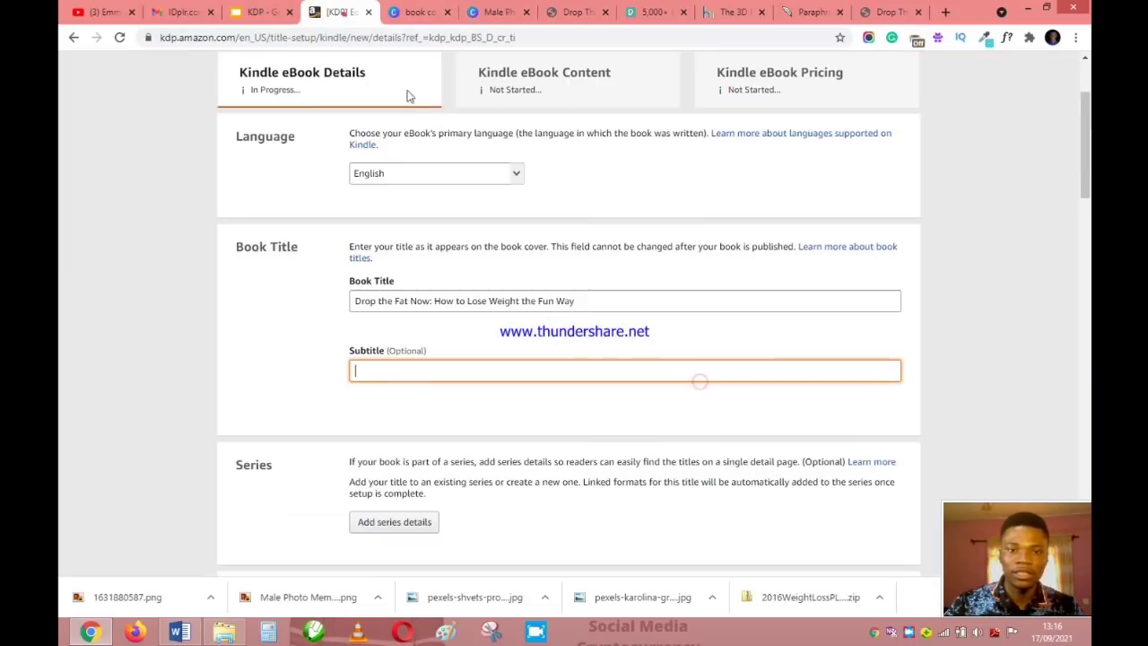
pyautogui.click(340, 12)
pyautogui.hotkey('ctrl', 'v')
# Replace the words "REAL PERSONAL" at the start of the subtitle with "PRACTICAL"
pyautogui.scroll(-2, 502, 449)
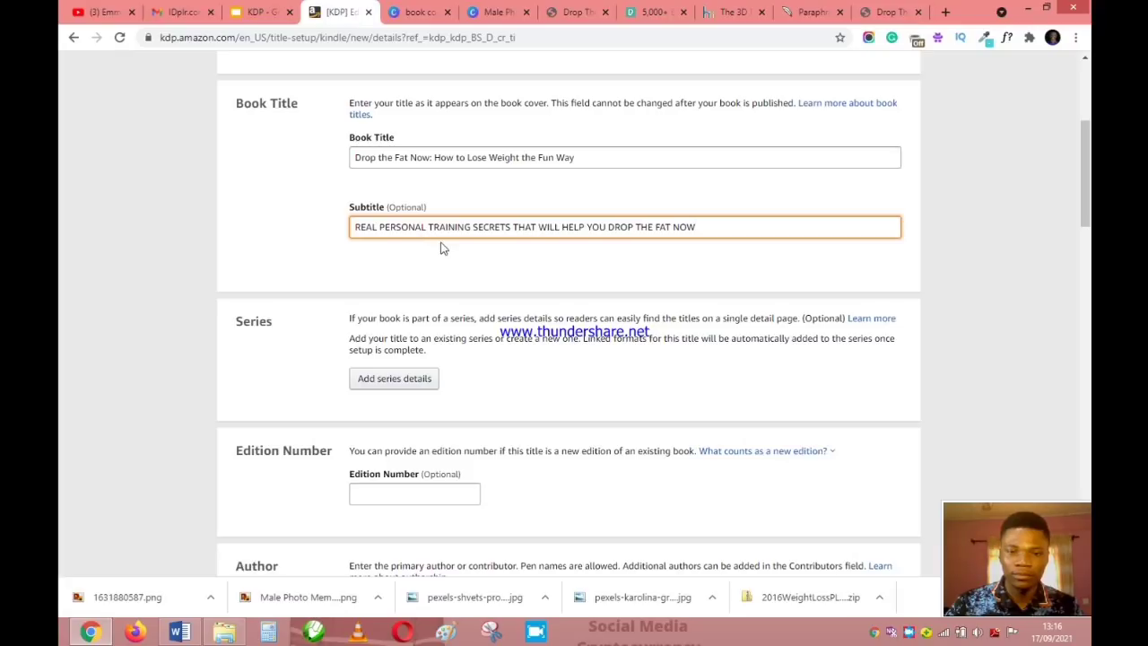
pyautogui.click(429, 227)
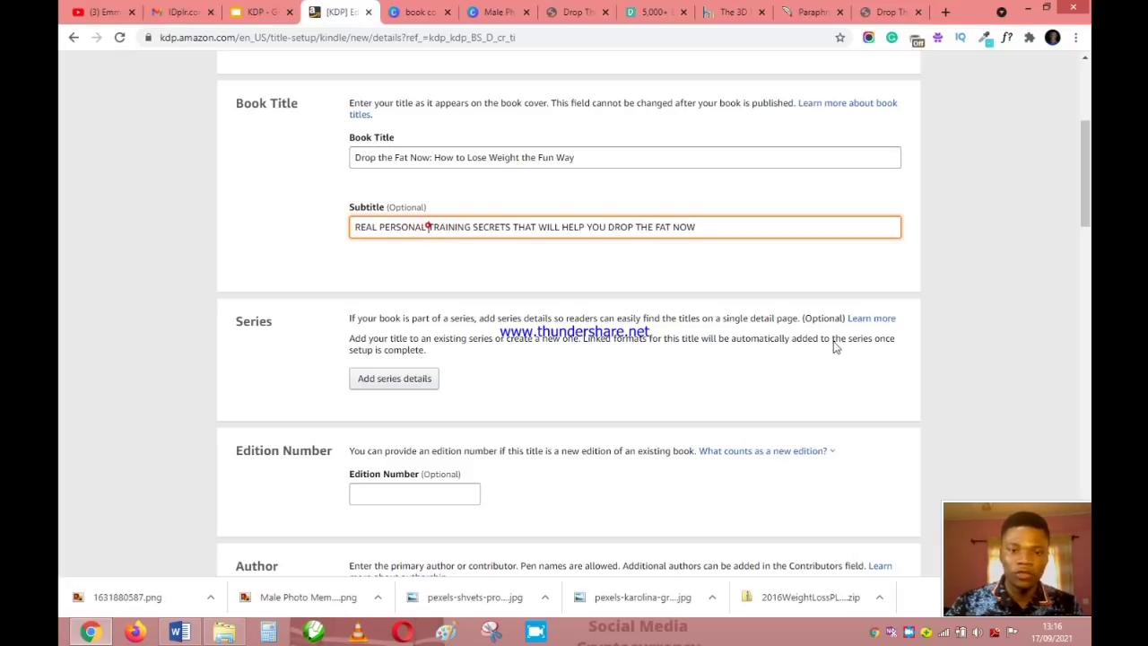
pyautogui.hotkey('ctrl', 'shift', 'Left')
pyautogui.hotkey('ctrl', 'shift', 'Left')
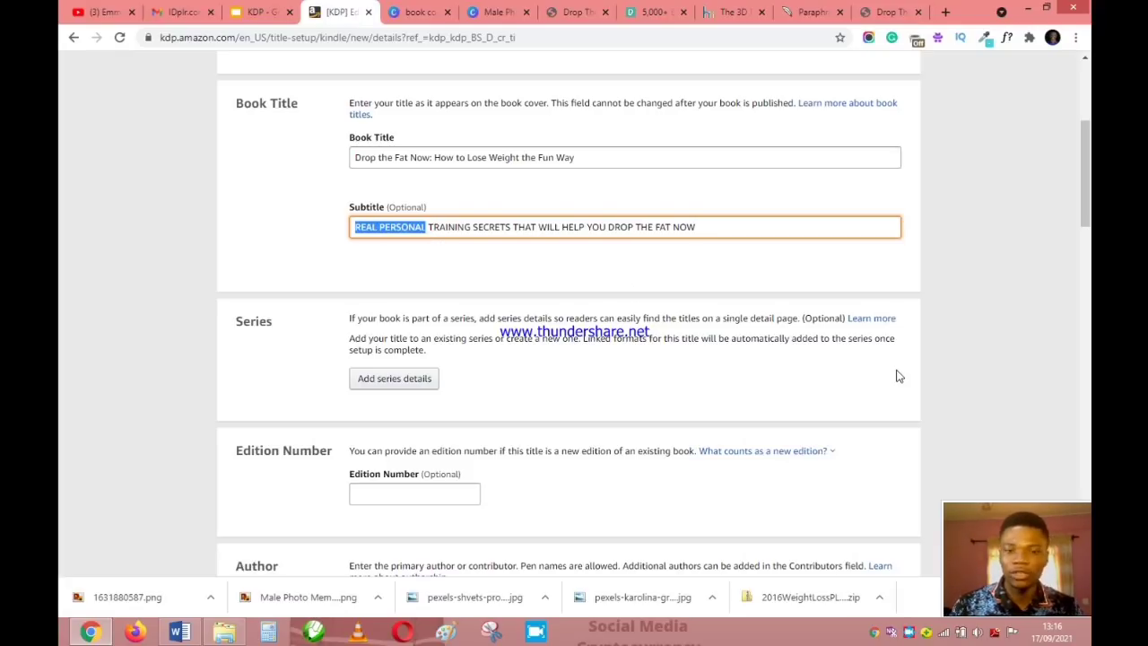
pyautogui.write('PRACTI')
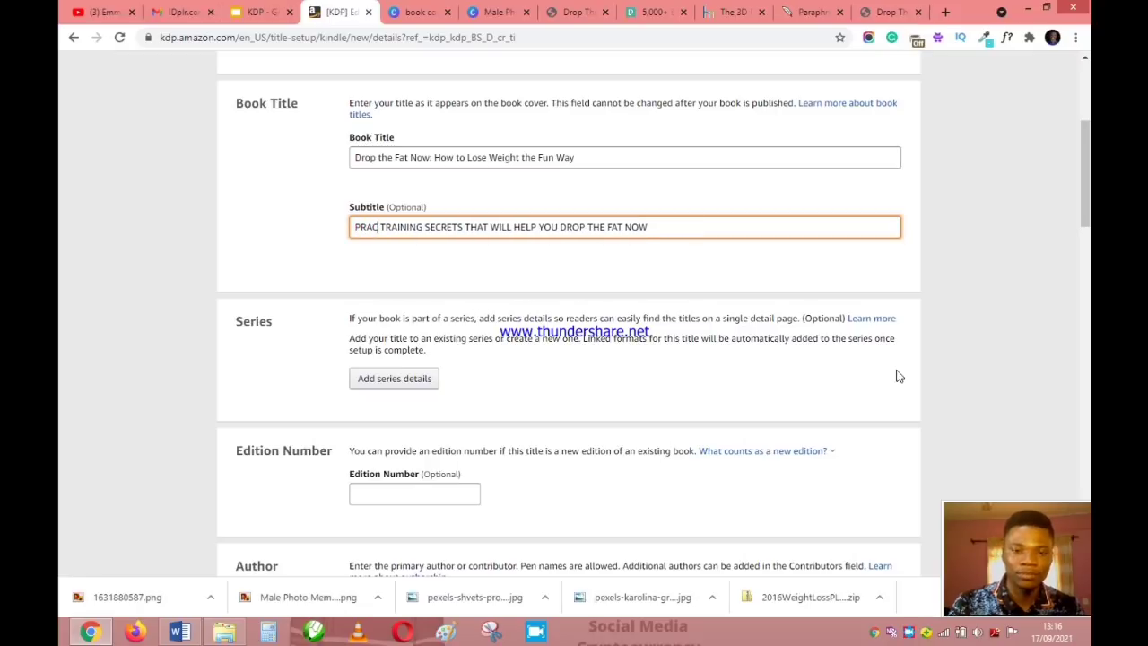
pyautogui.write('CAL')
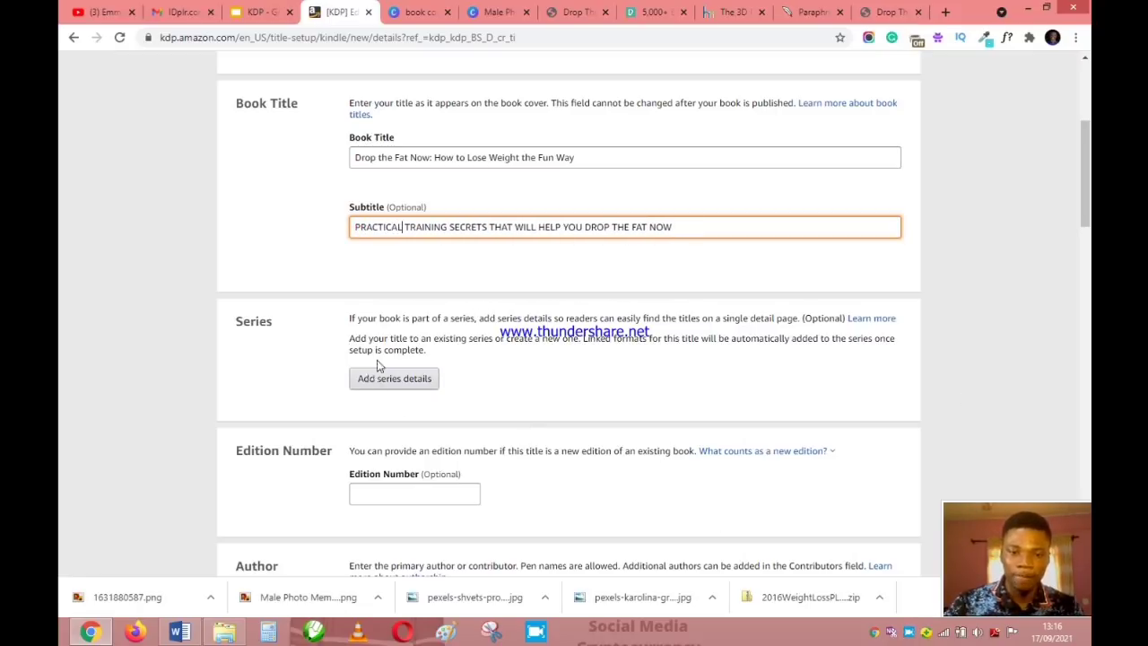
# Fill in the primary author's first and last name from the saved autofill entry
pyautogui.scroll(-1, 497, 353)
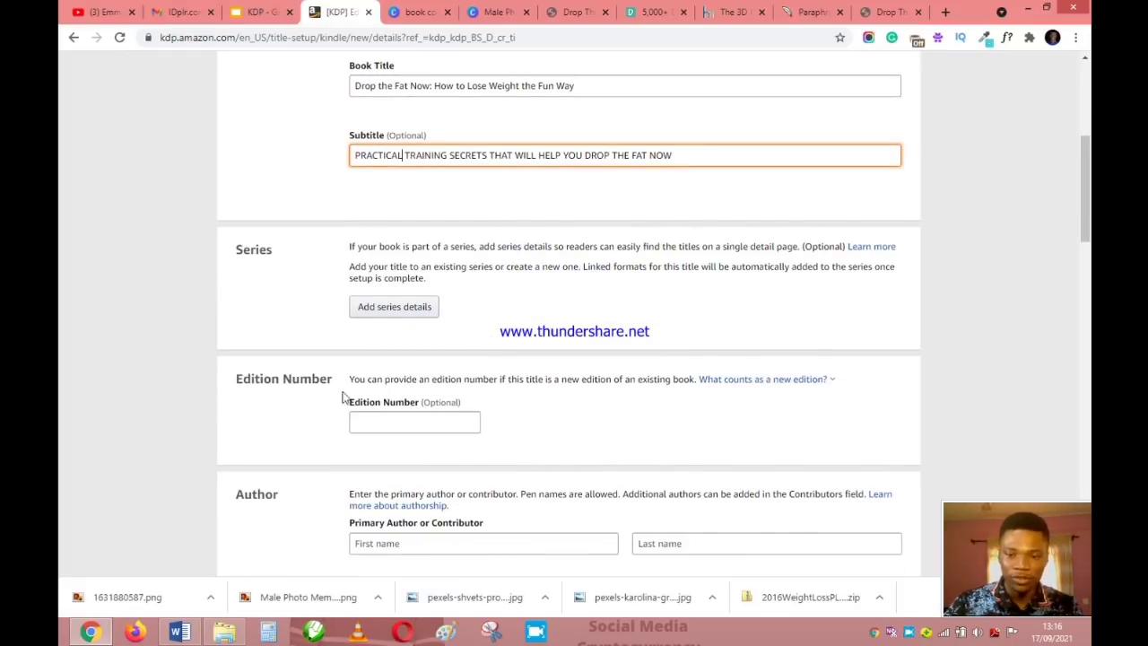
pyautogui.scroll(-3, 413, 397)
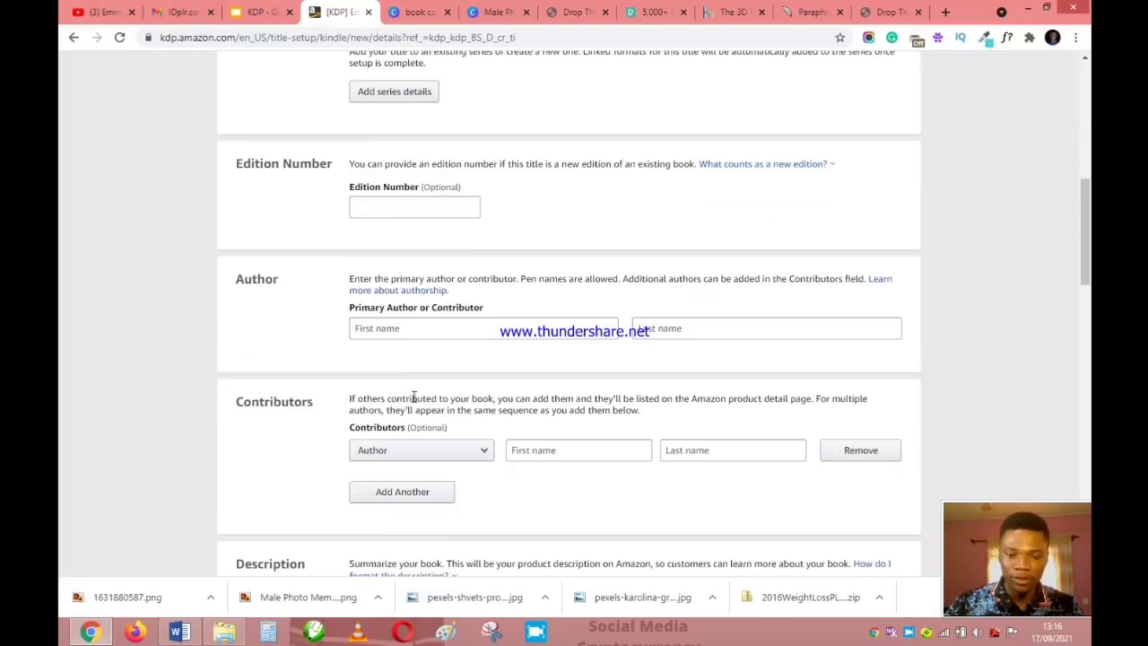
pyautogui.click(369, 331)
pyautogui.click(386, 367)
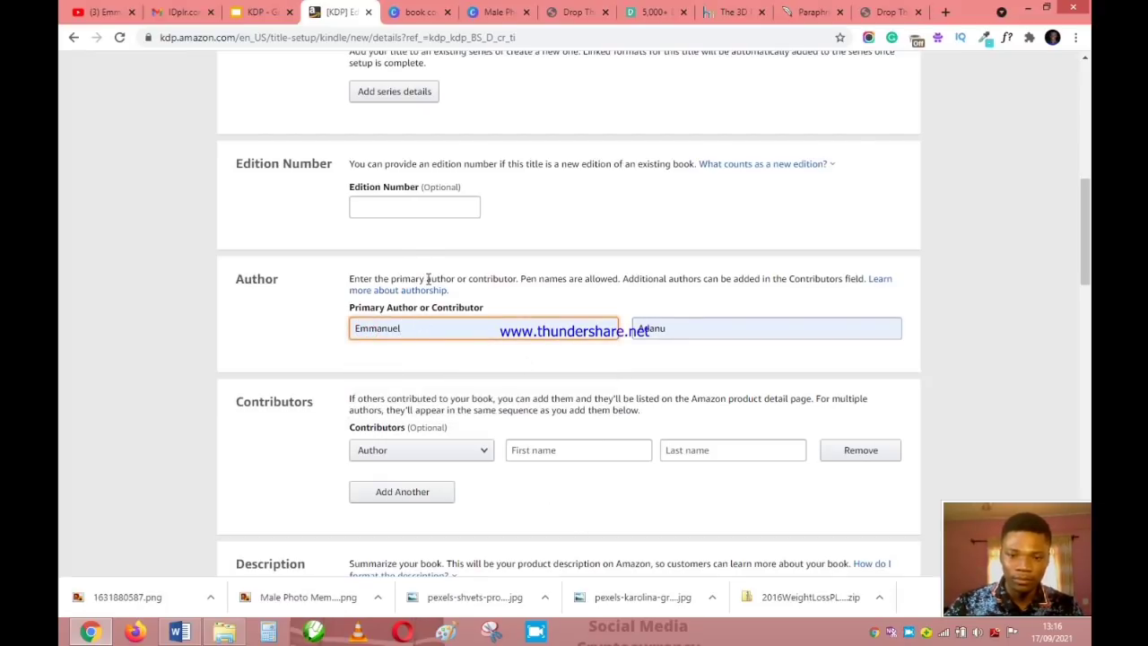
# Add a contributor with the role Author, filling in the first and last name from the saved autofill entry
pyautogui.scroll(-1, 352, 410)
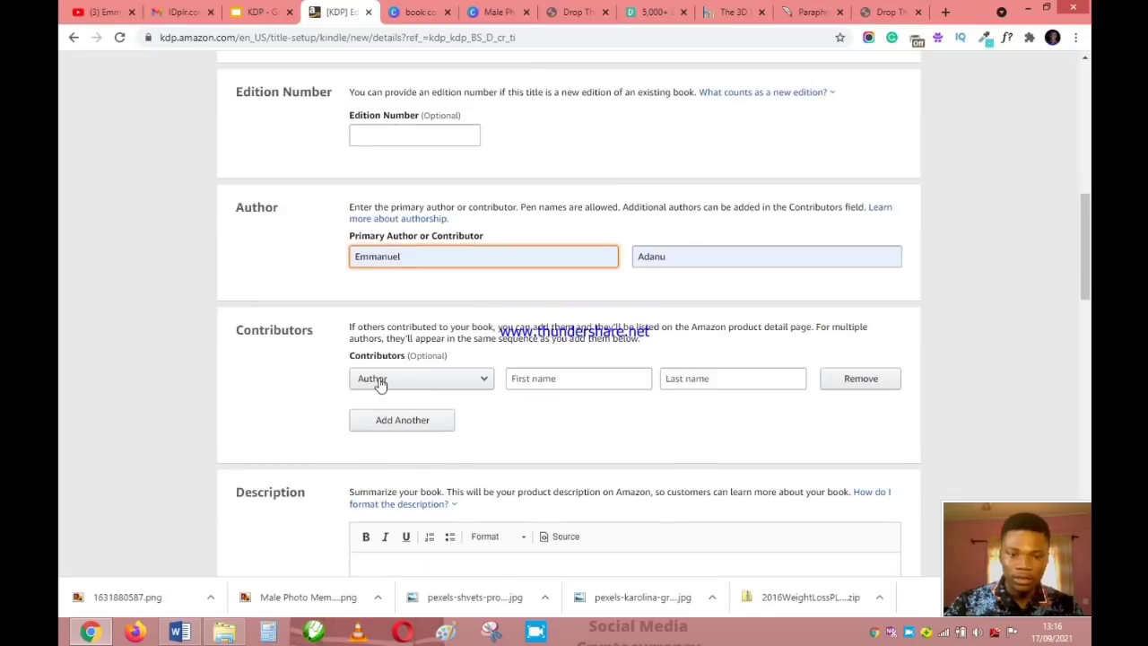
pyautogui.click(432, 386)
pyautogui.click(430, 379)
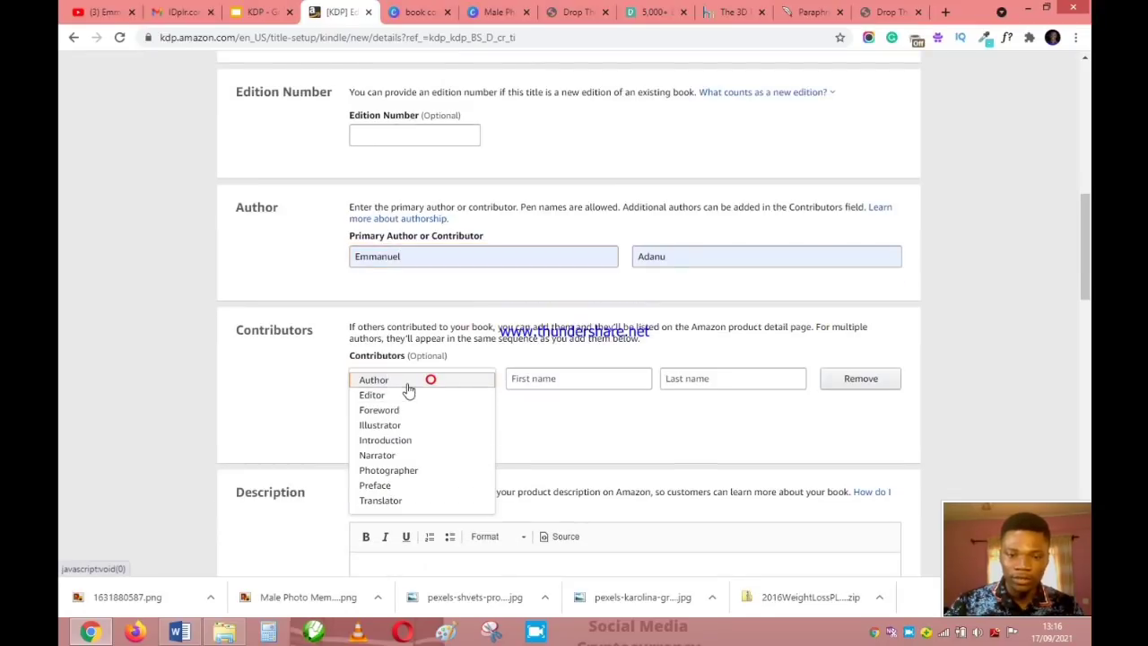
pyautogui.click(546, 390)
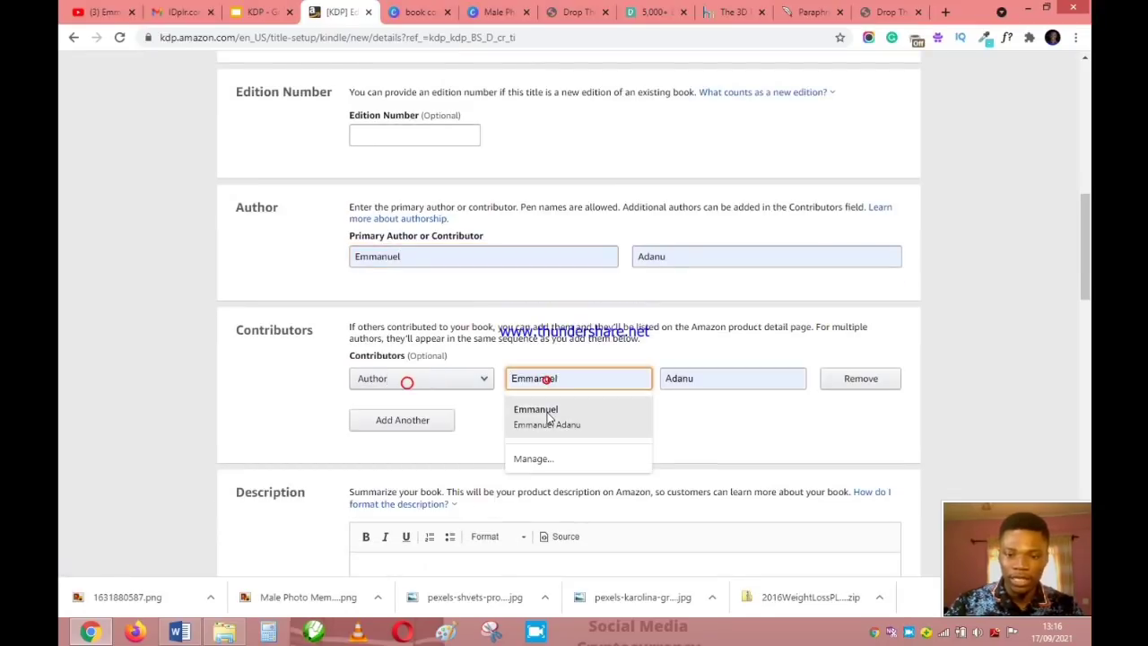
pyautogui.click(547, 411)
# Start the book description and look through the Drop_Fat_Product folder and its Ebook subfolder for source text
pyautogui.scroll(-3, 443, 423)
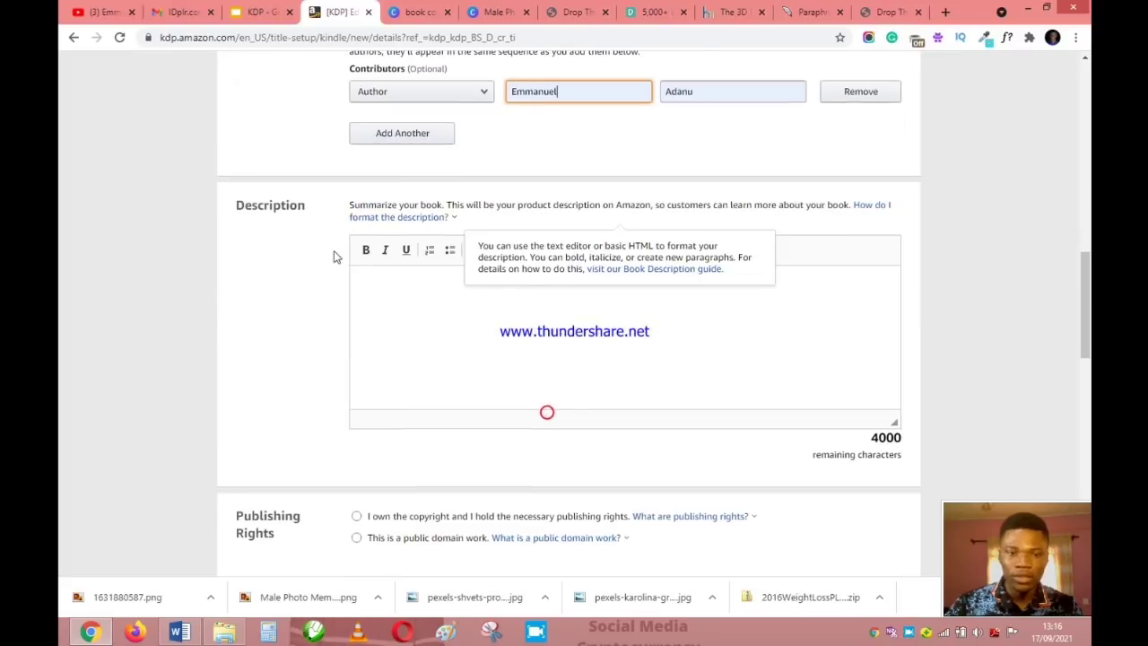
pyautogui.click(517, 312)
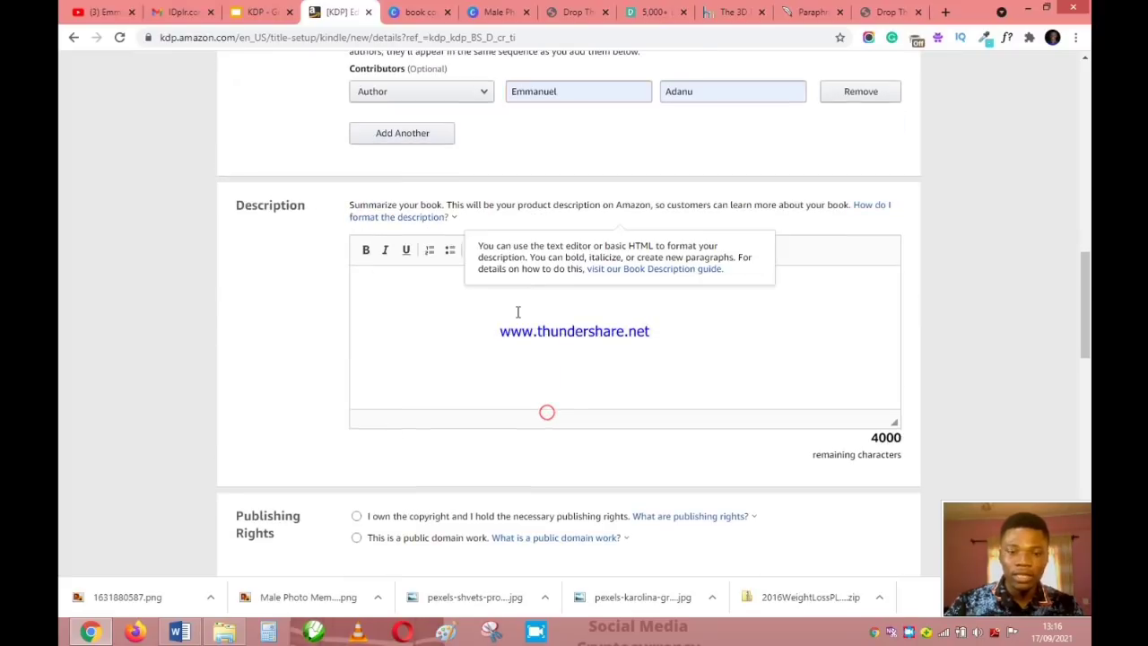
pyautogui.click(226, 632)
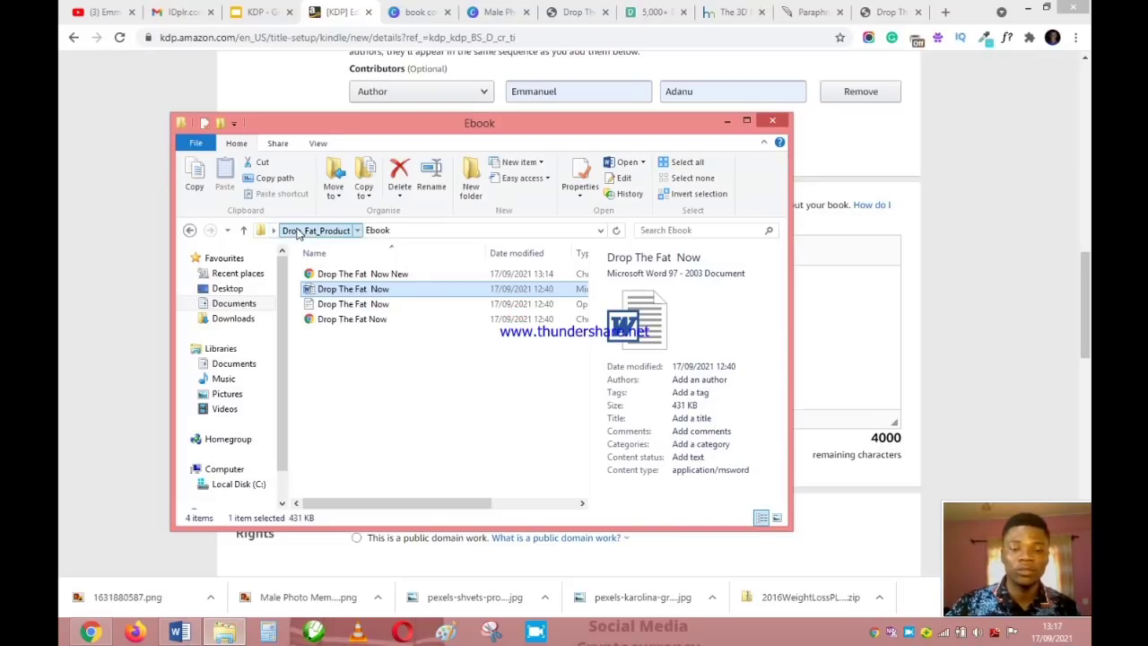
pyautogui.click(297, 232)
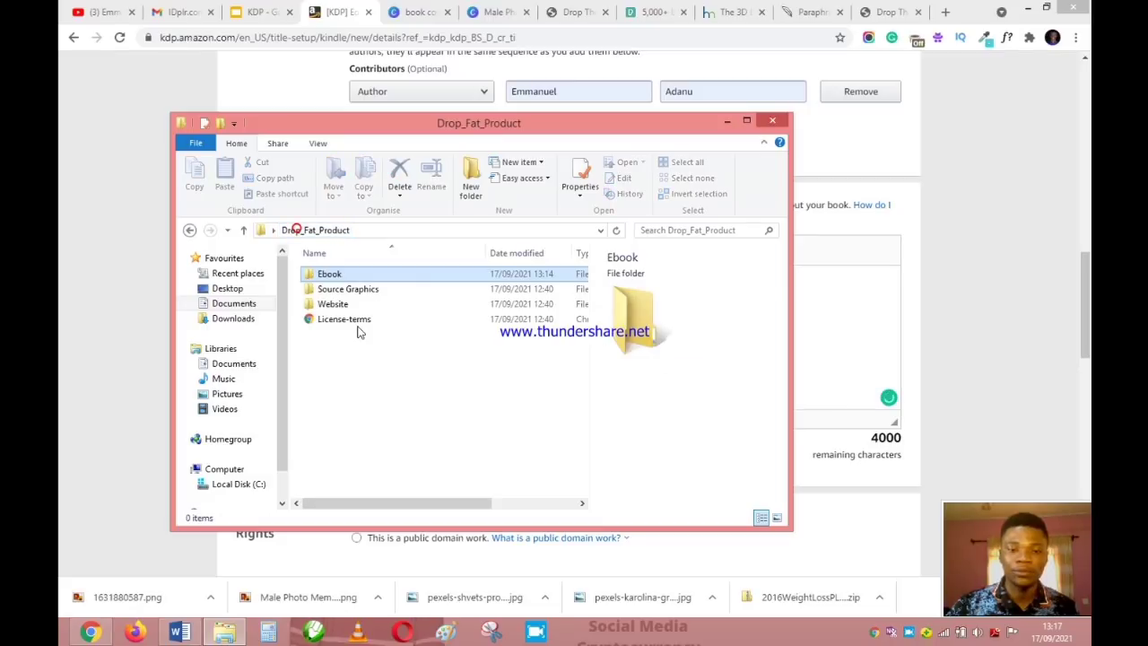
pyautogui.doubleClick(353, 274)
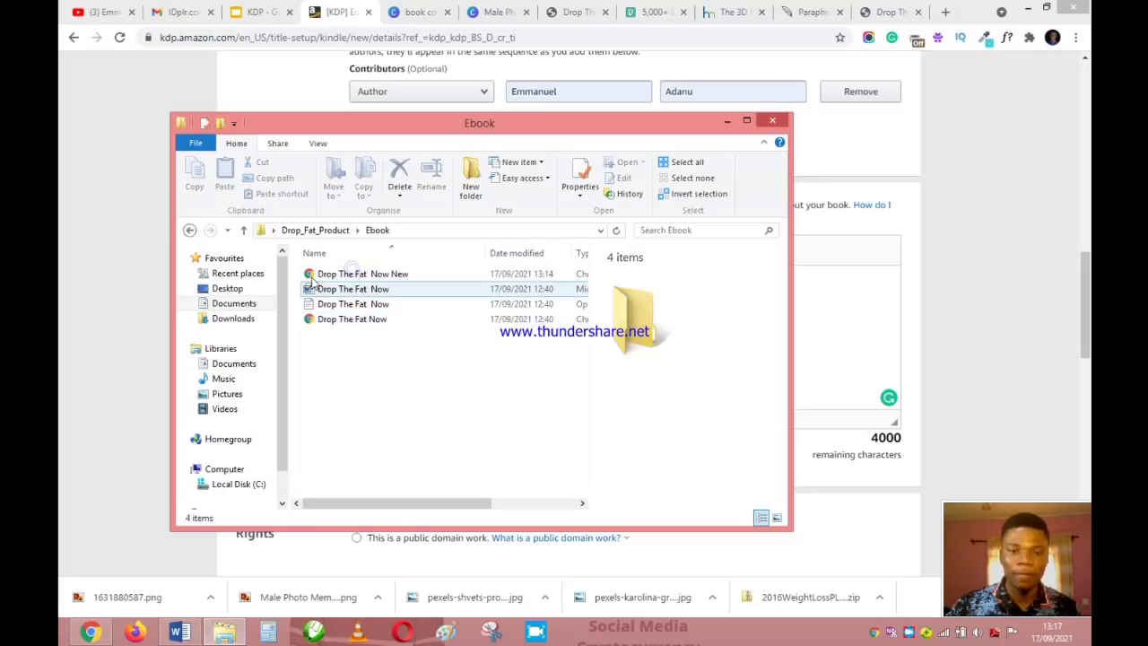
pyautogui.click(310, 230)
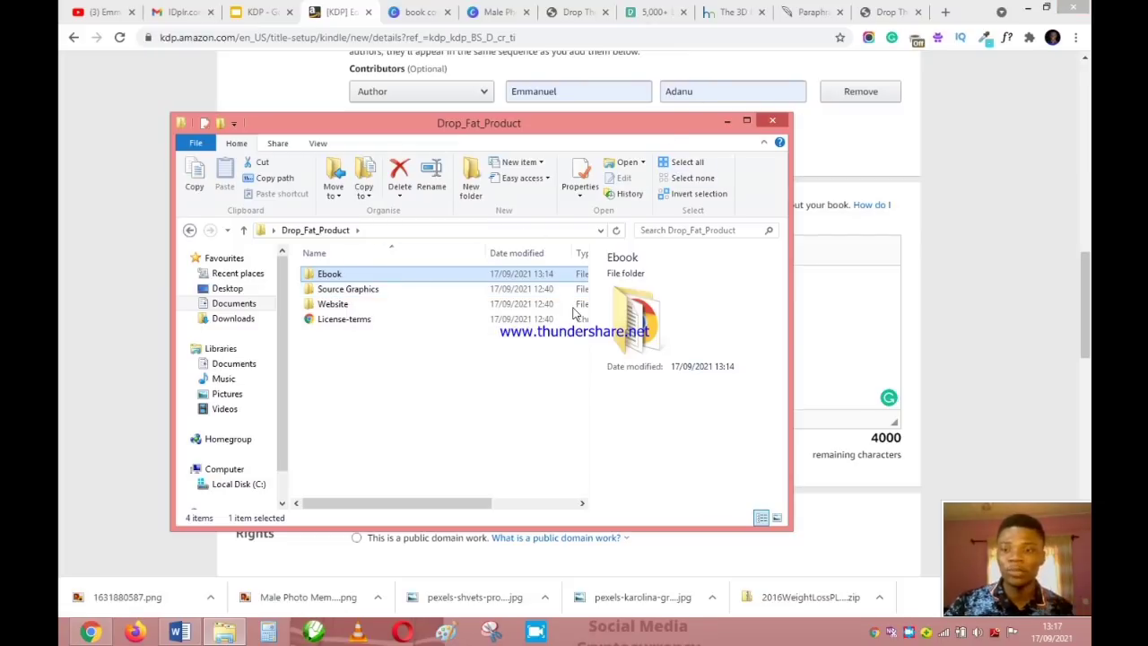
# Copy the Word manuscript's Introduction paragraphs from "In this day and age" through "essential nutrients" into the KDP book description
pyautogui.click(179, 632)
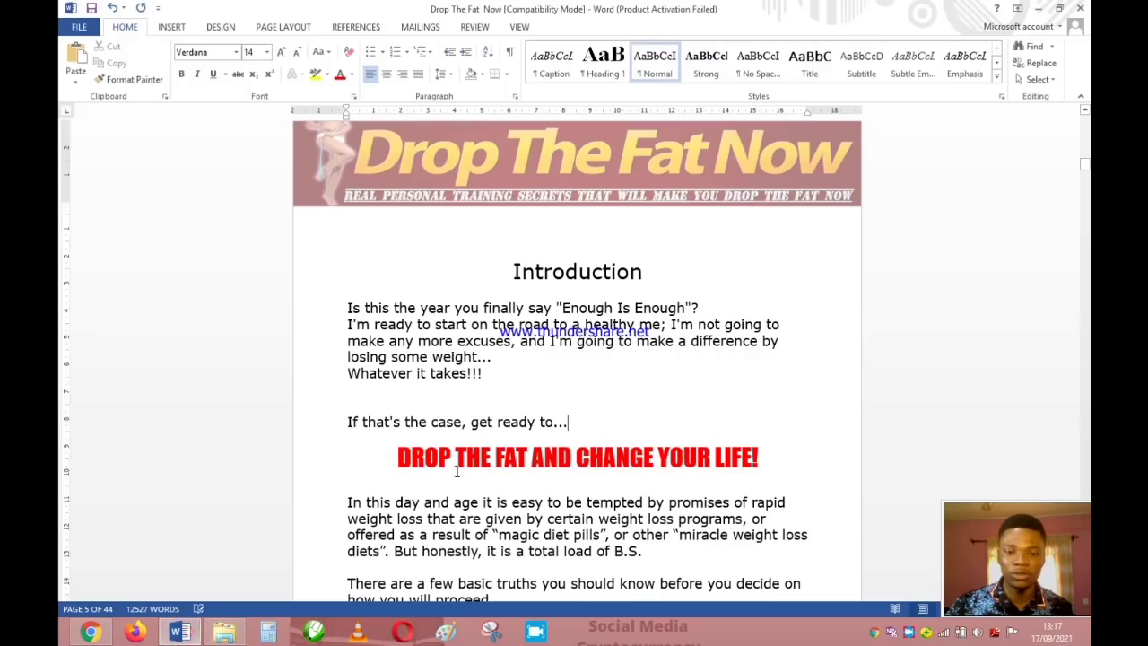
pyautogui.scroll(-2, 439, 486)
pyautogui.click(348, 413)
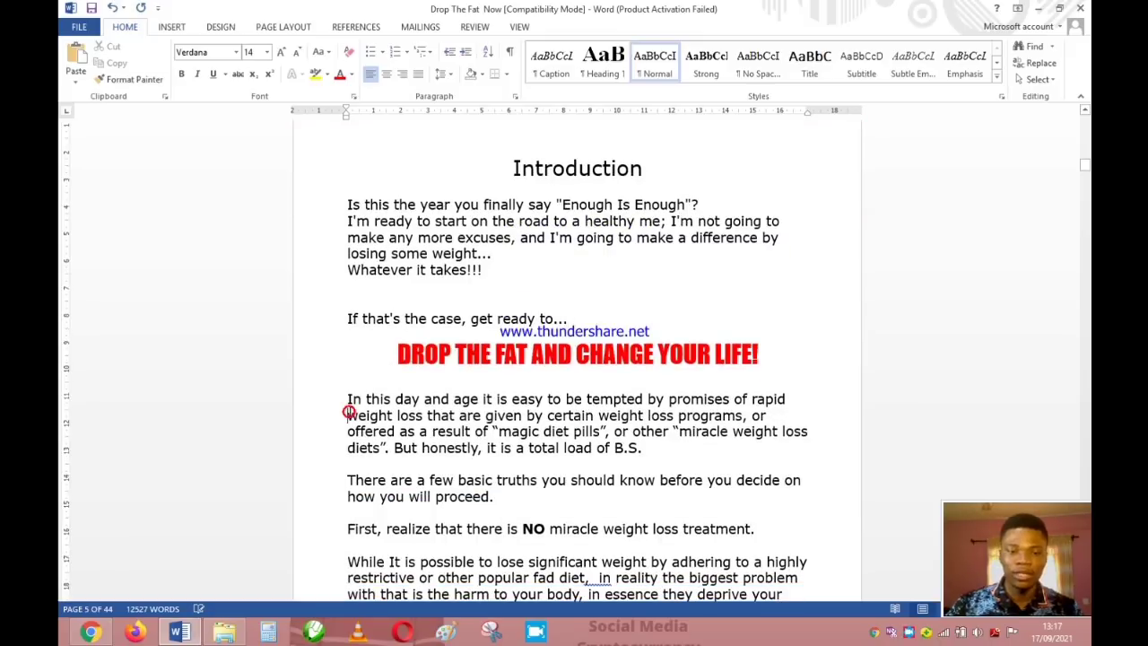
pyautogui.hotkey('ctrl', 'shift', 'Down')
pyautogui.hotkey('ctrl', 'shift', 'Down')
pyautogui.hotkey('ctrl', 'shift', 'Down')
pyautogui.hotkey('ctrl', 'shift', 'Down')
pyautogui.hotkey('ctrl', 'shift', 'Down')
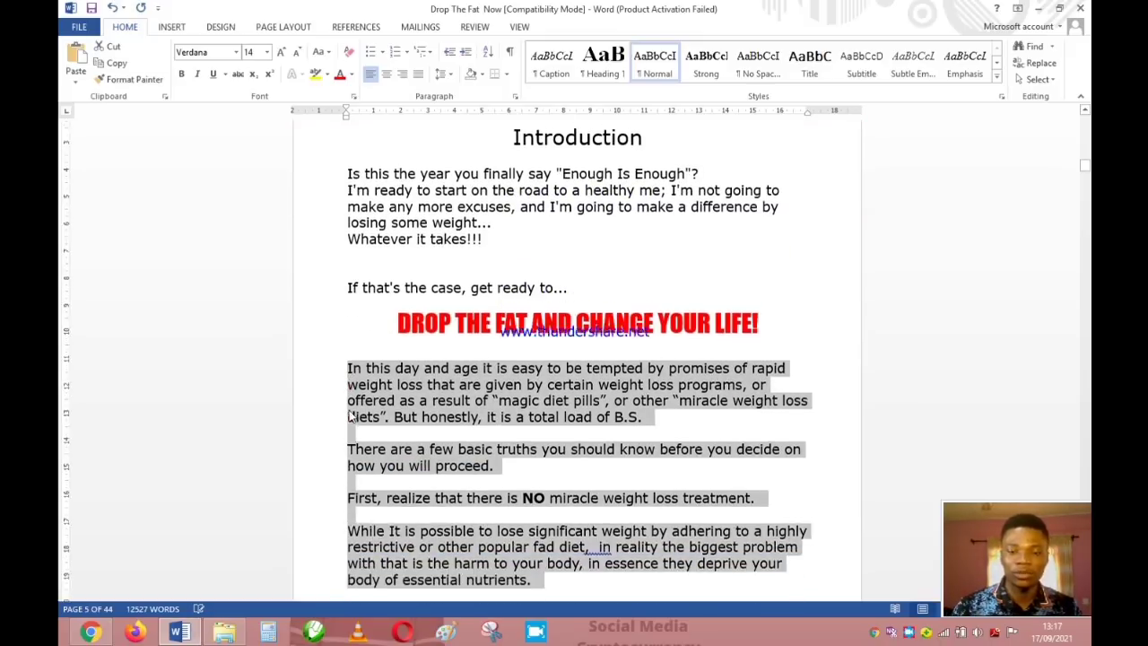
pyautogui.hotkey('ctrl', 'shift', 'Up')
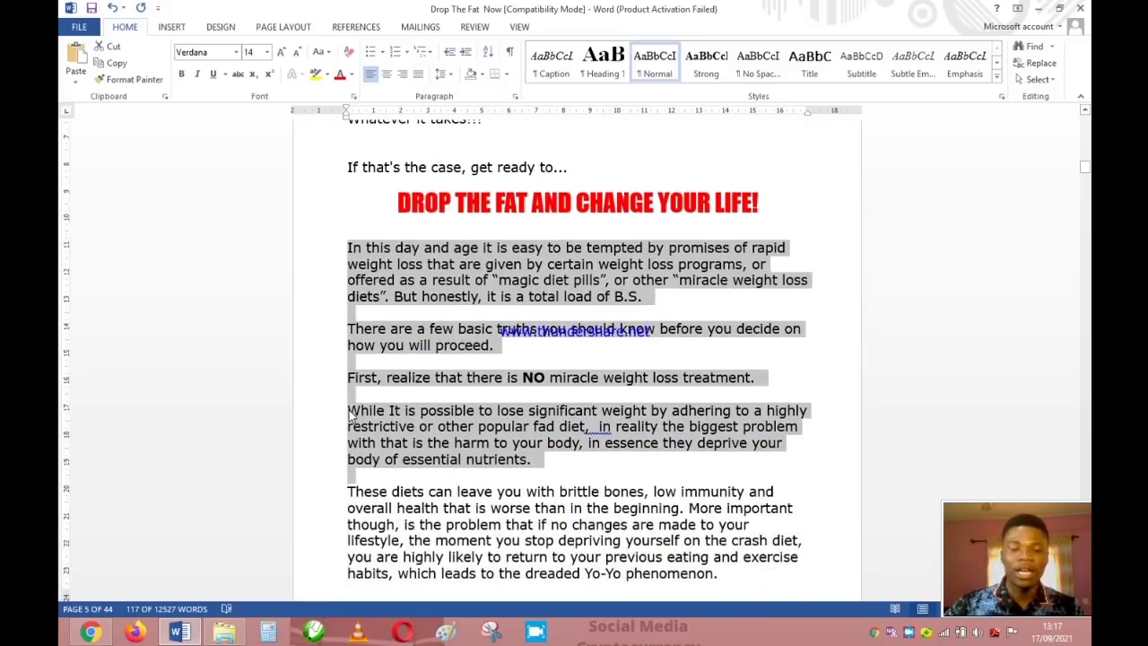
pyautogui.click(90, 633)
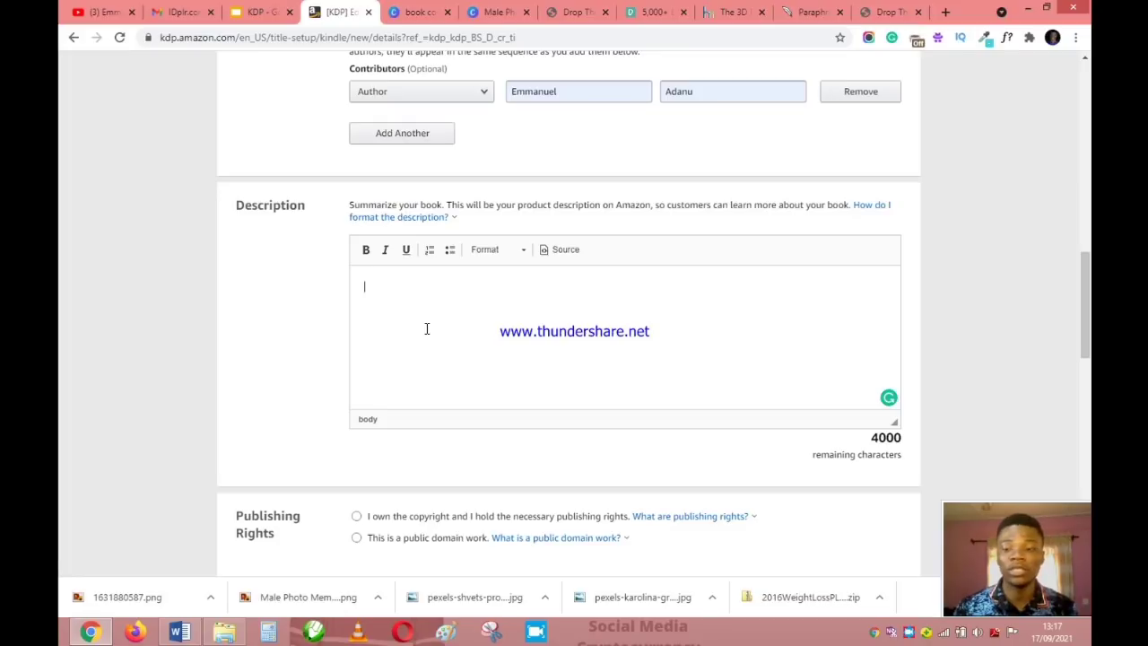
pyautogui.hotkey('ctrl', 'v')
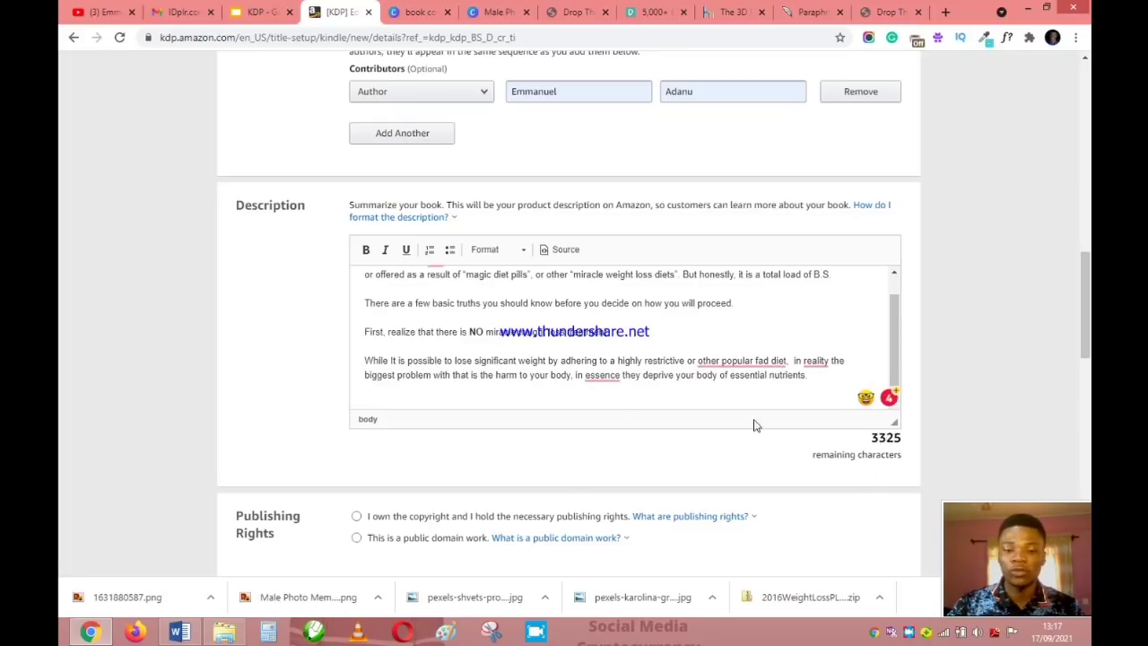
# Declare ownership of the copyright and publishing rights, and enter the keywords Weight Loss, Health, Diet, Nutrition and Training
pyautogui.scroll(-5, 563, 394)
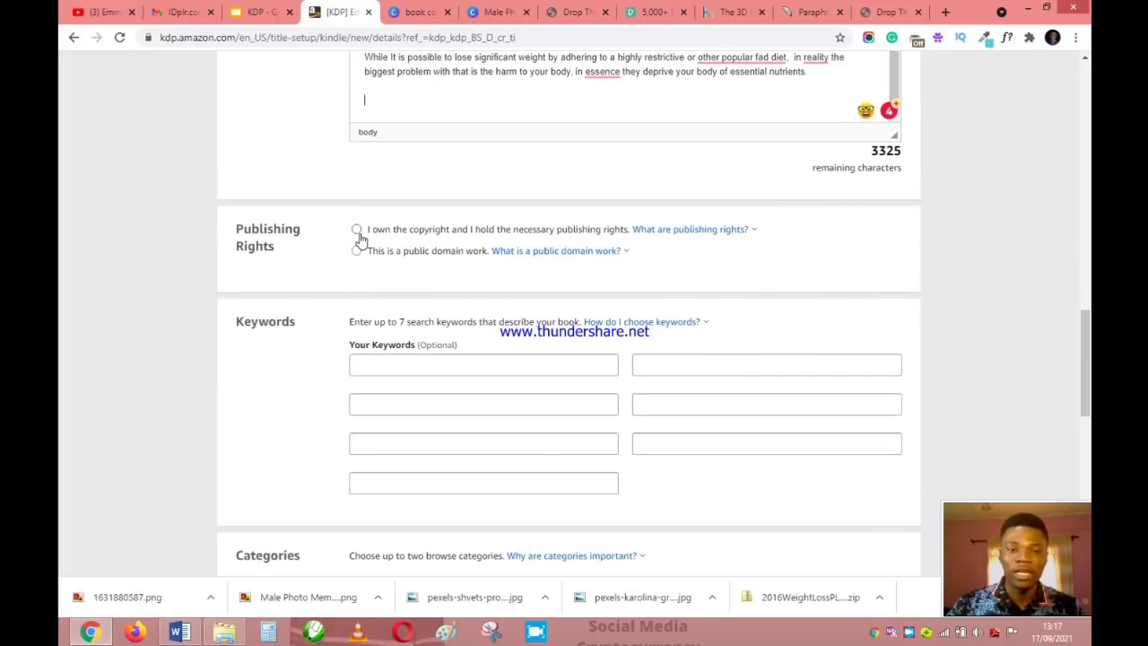
pyautogui.click(358, 231)
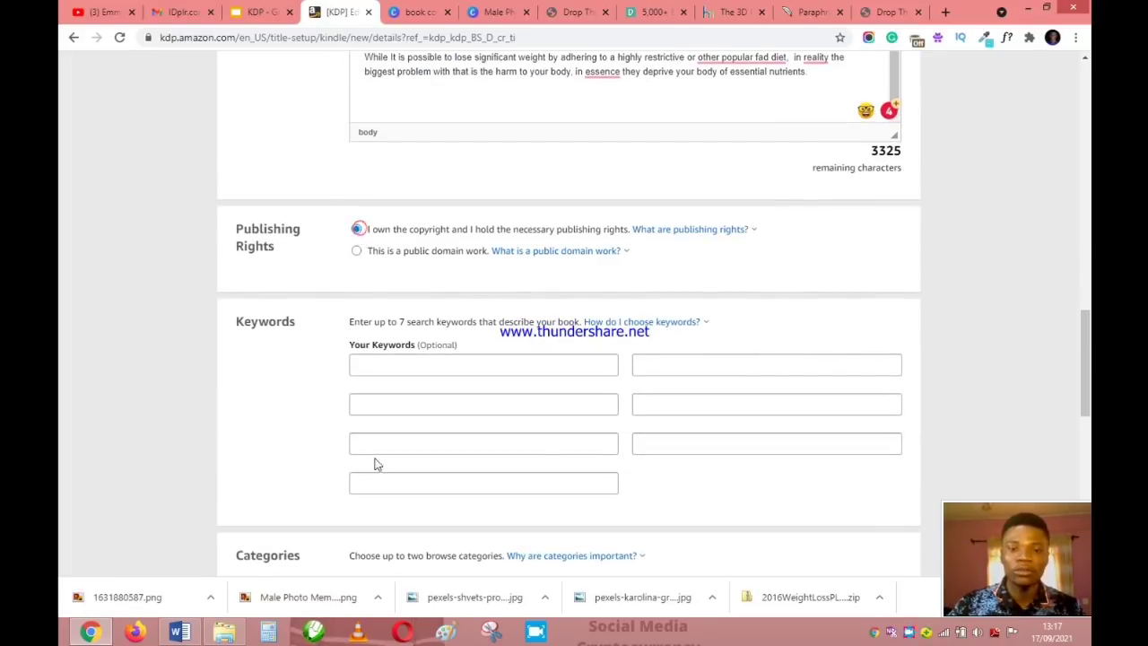
pyautogui.click(409, 373)
pyautogui.write('Weight Loss')
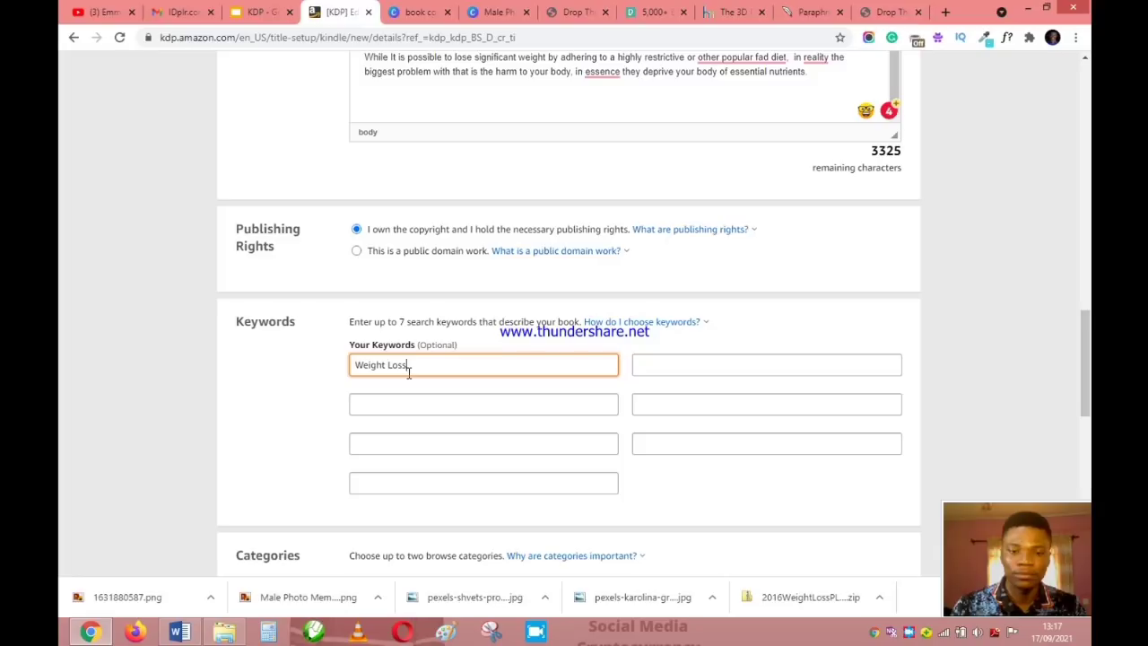
pyautogui.press('Tab')
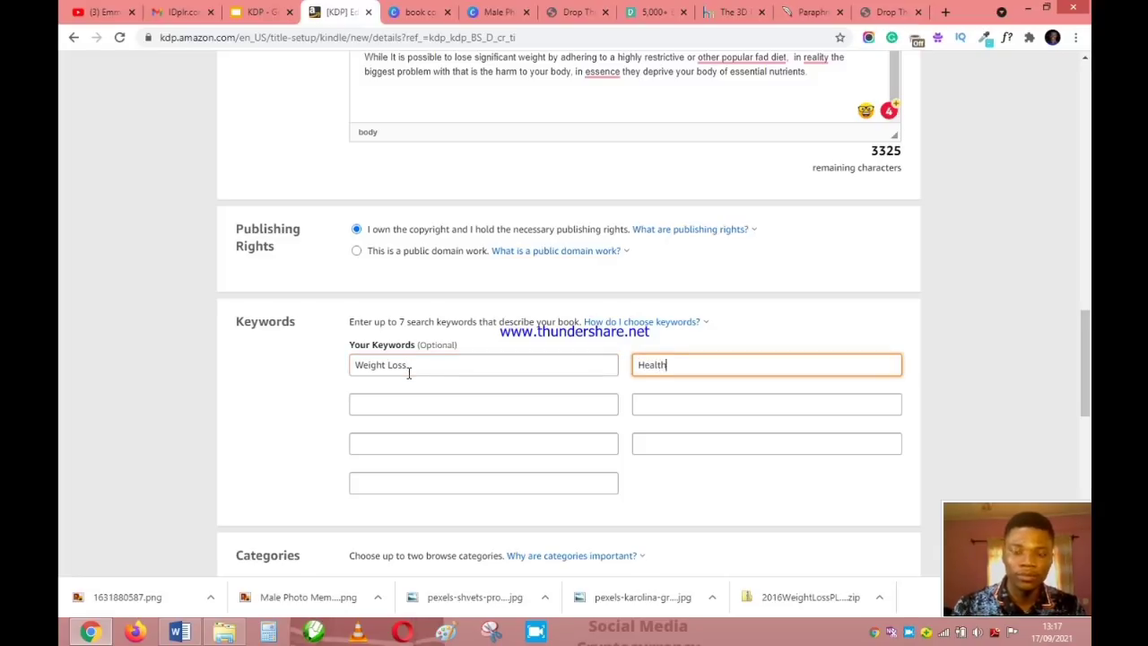
pyautogui.press('Tab')
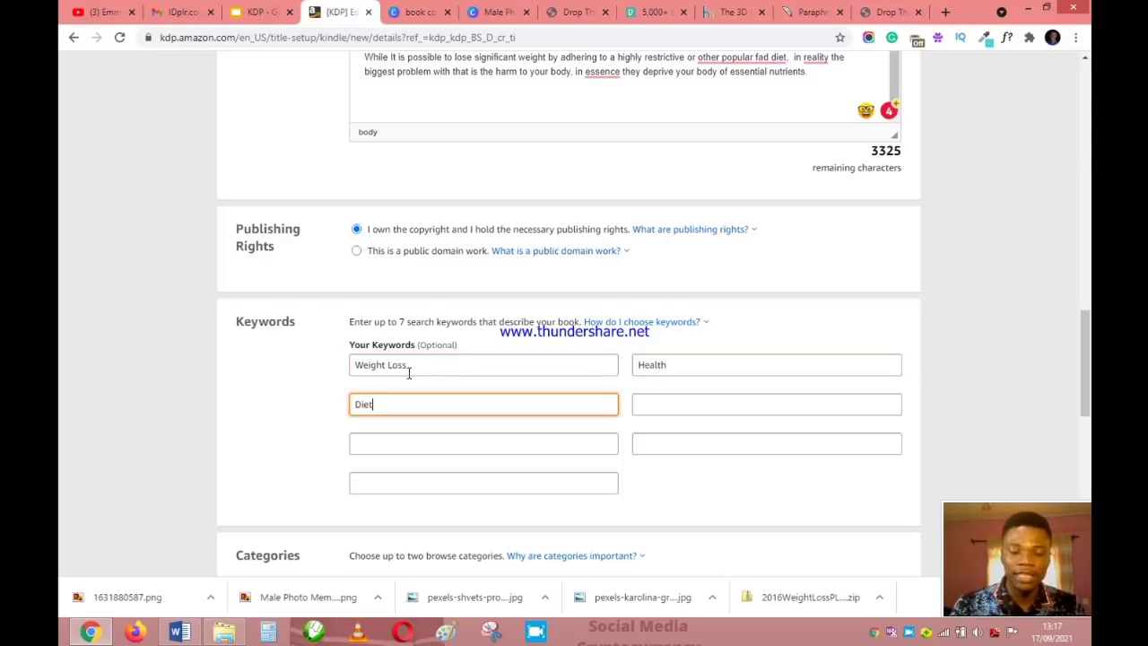
pyautogui.press('Tab')
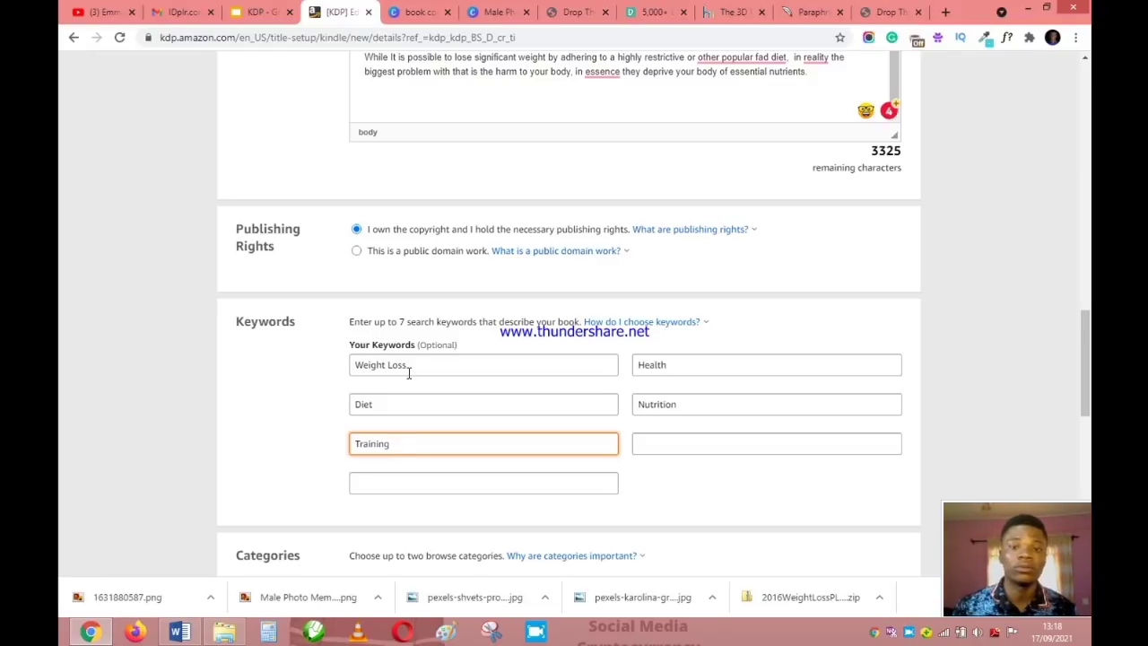
pyautogui.click(815, 501)
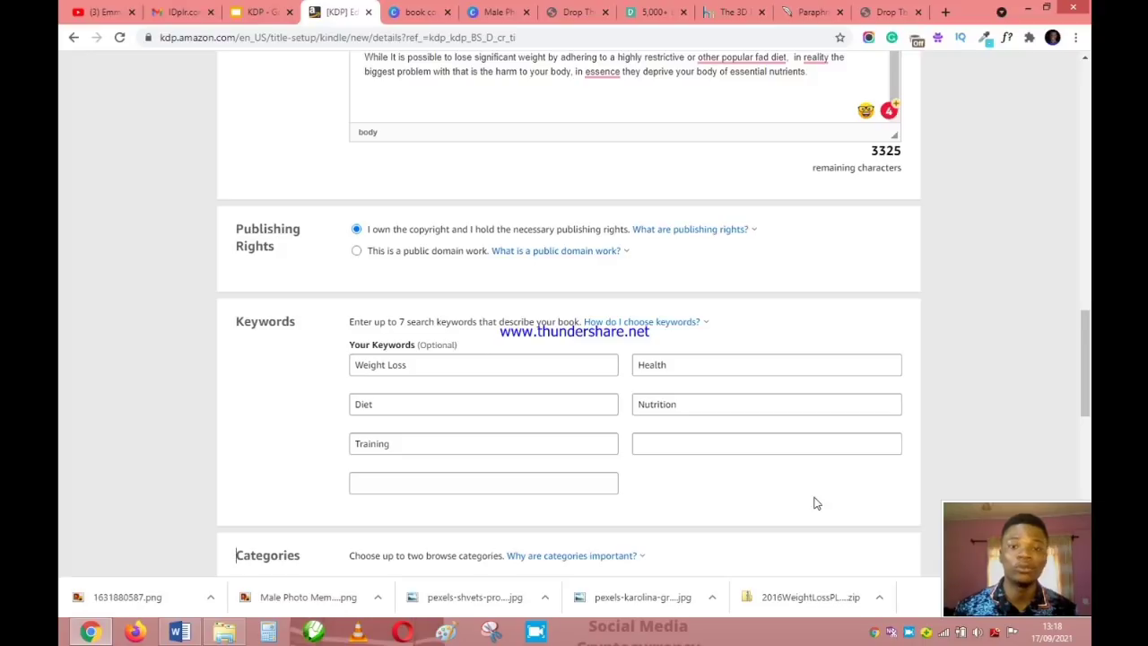
# Set the minimum age of the book's age range to 18+
pyautogui.scroll(-3, 533, 430)
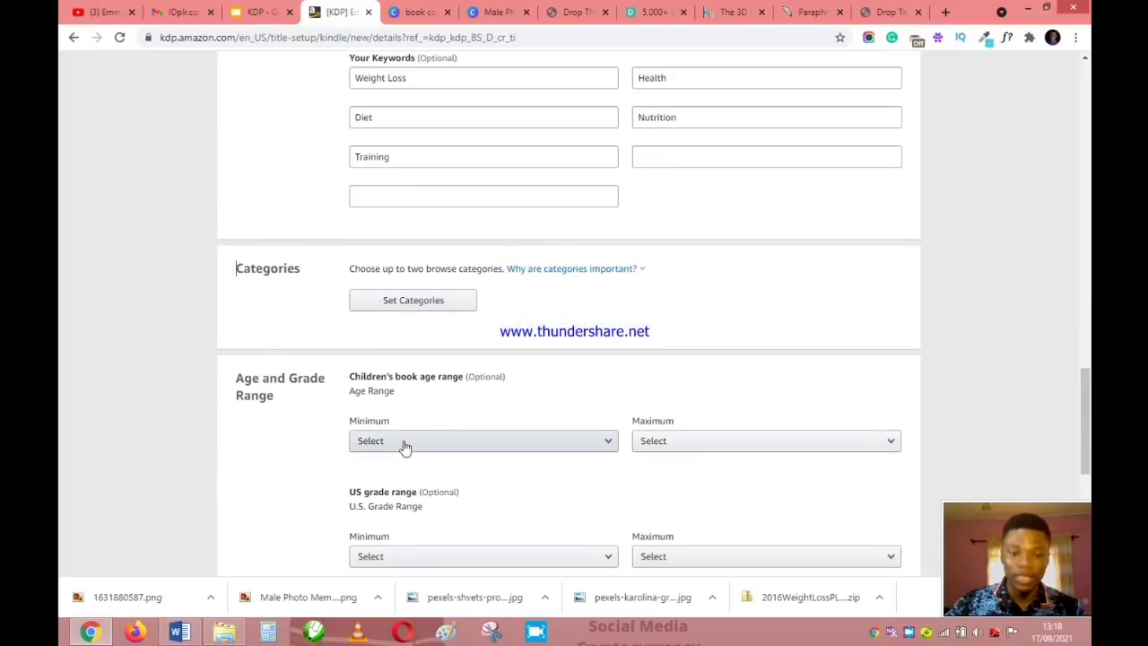
pyautogui.click(405, 442)
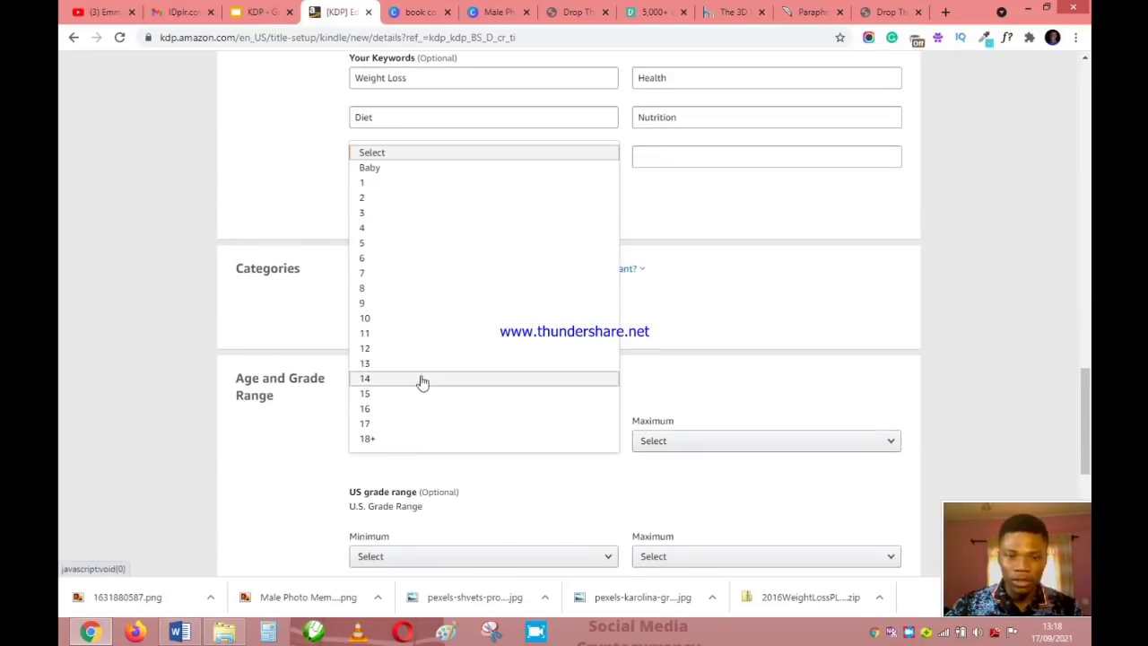
pyautogui.click(731, 389)
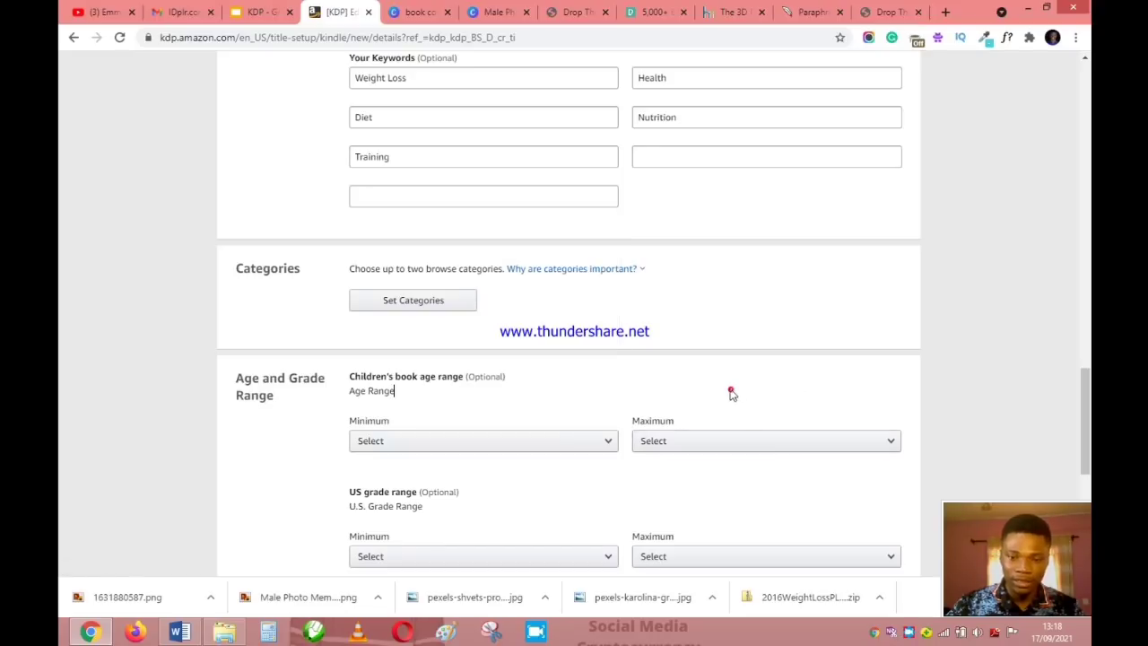
pyautogui.click(519, 443)
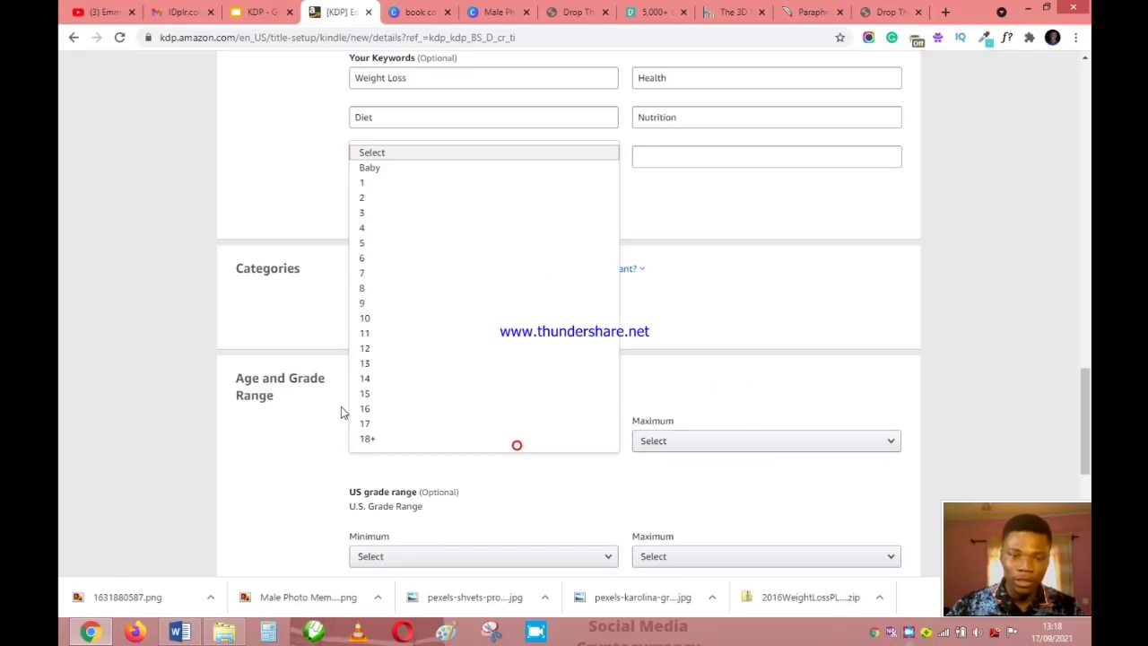
pyautogui.scroll(-2, 383, 381)
pyautogui.scroll(-2, 402, 192)
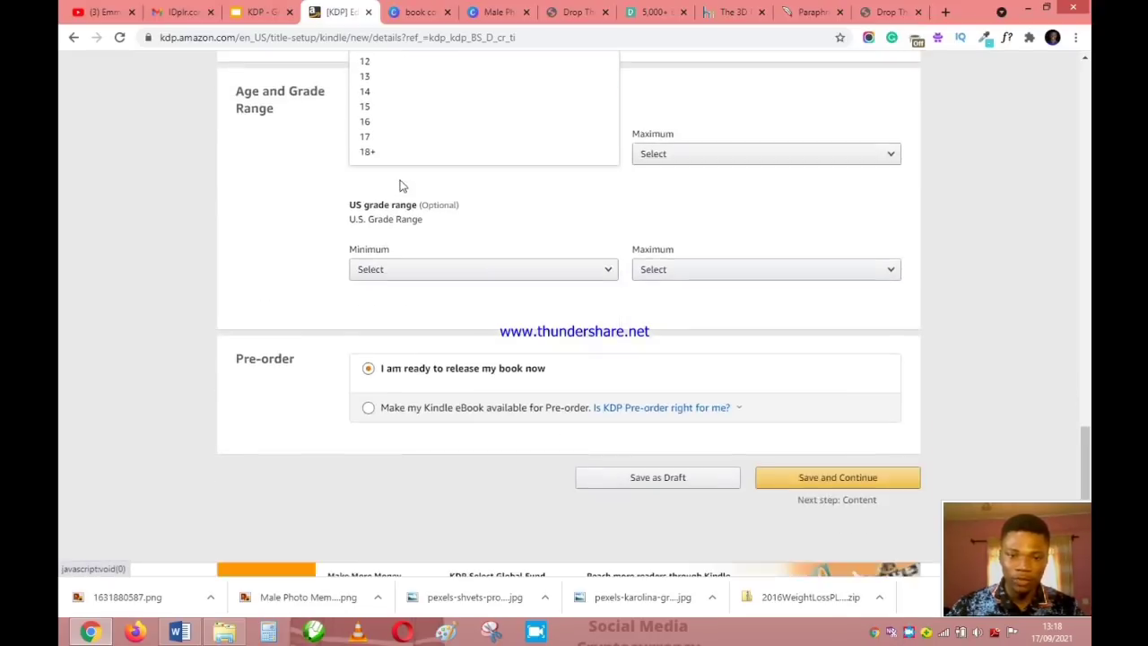
pyautogui.scroll(3, 405, 189)
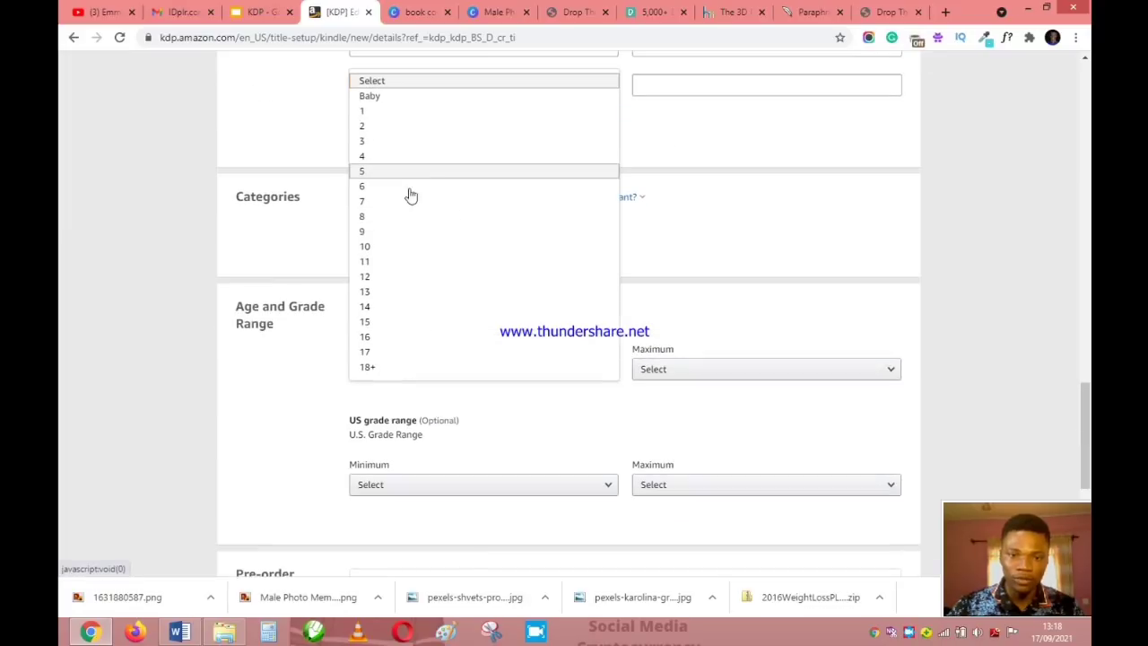
pyautogui.click(382, 369)
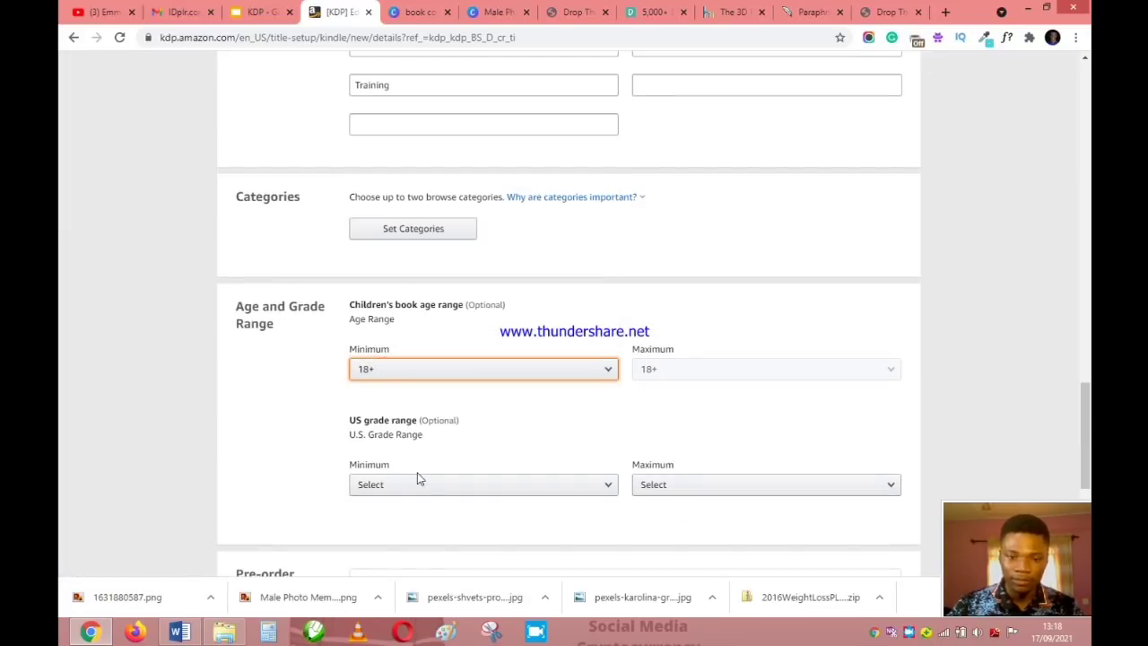
# Choose to release the book now instead of as a pre-order, and try to save the eBook details and continue
pyautogui.scroll(-2, 492, 515)
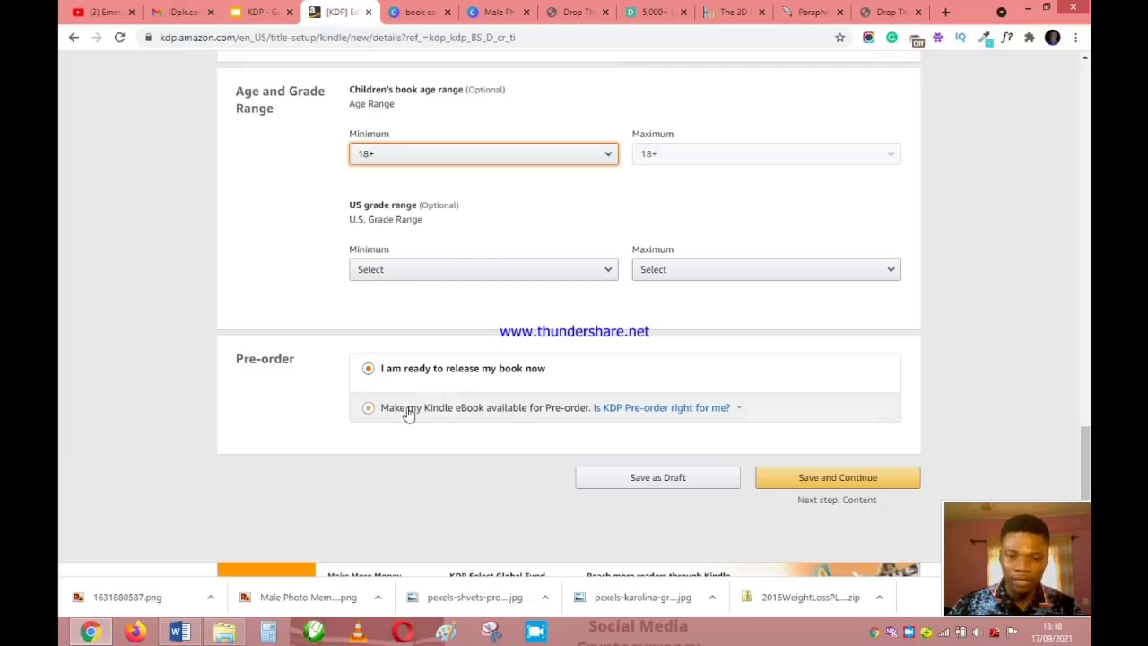
pyautogui.click(439, 367)
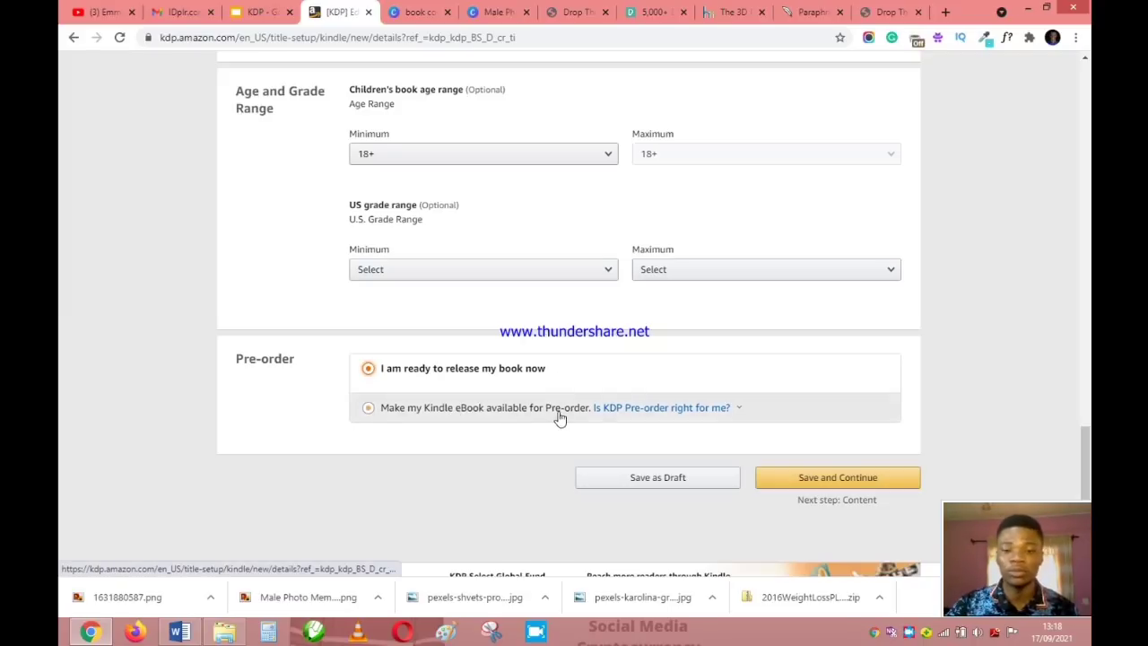
pyautogui.scroll(-3, 879, 376)
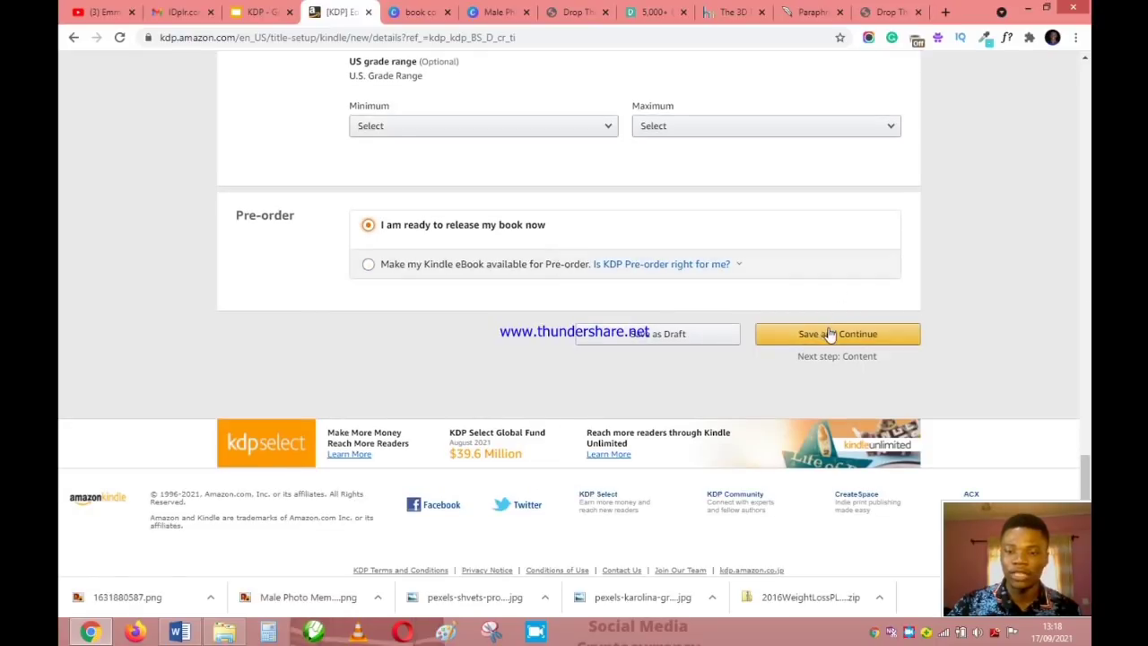
pyautogui.click(823, 330)
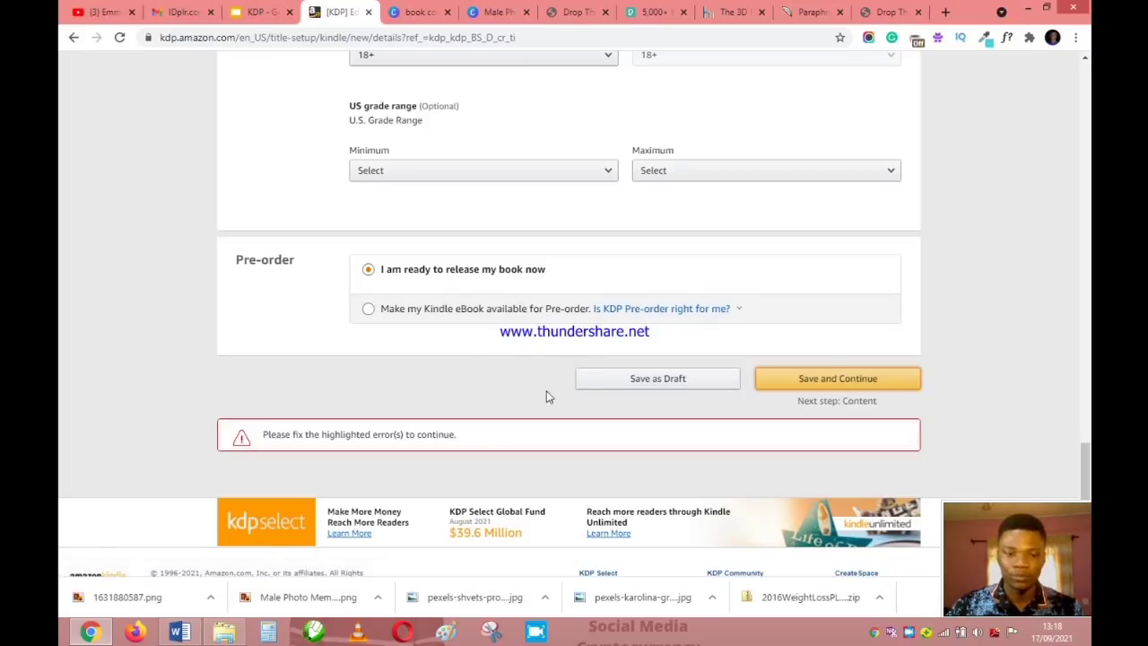
# Open the category chooser for the book and expand Education & Reference and its Education branch
pyautogui.scroll(10, 534, 430)
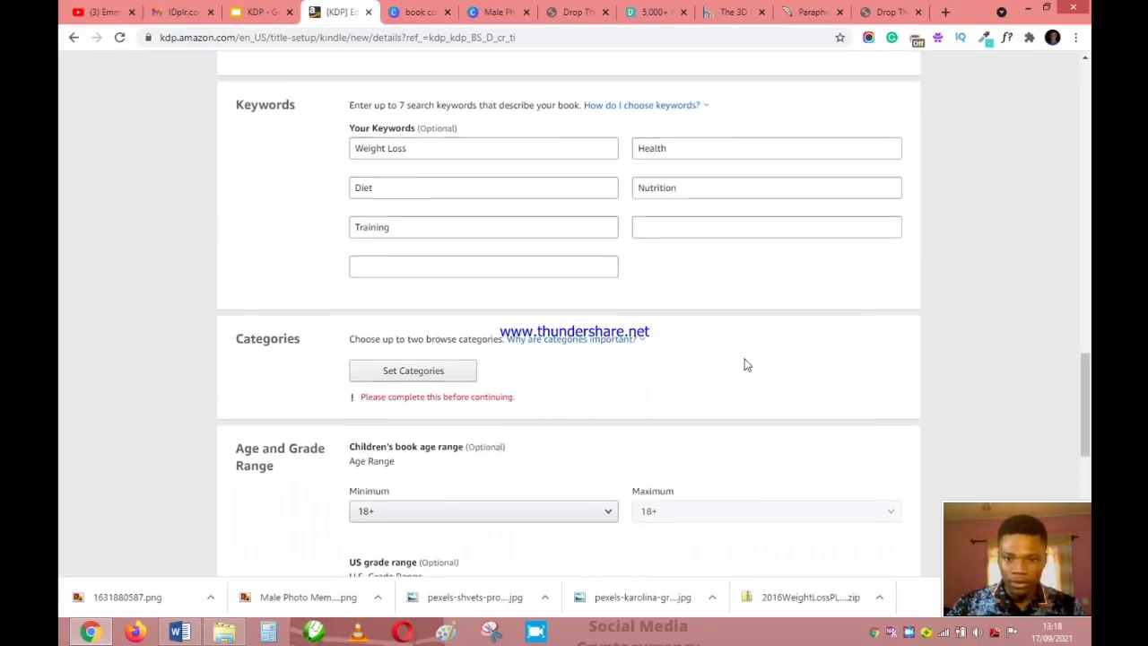
pyautogui.scroll(-3, 507, 443)
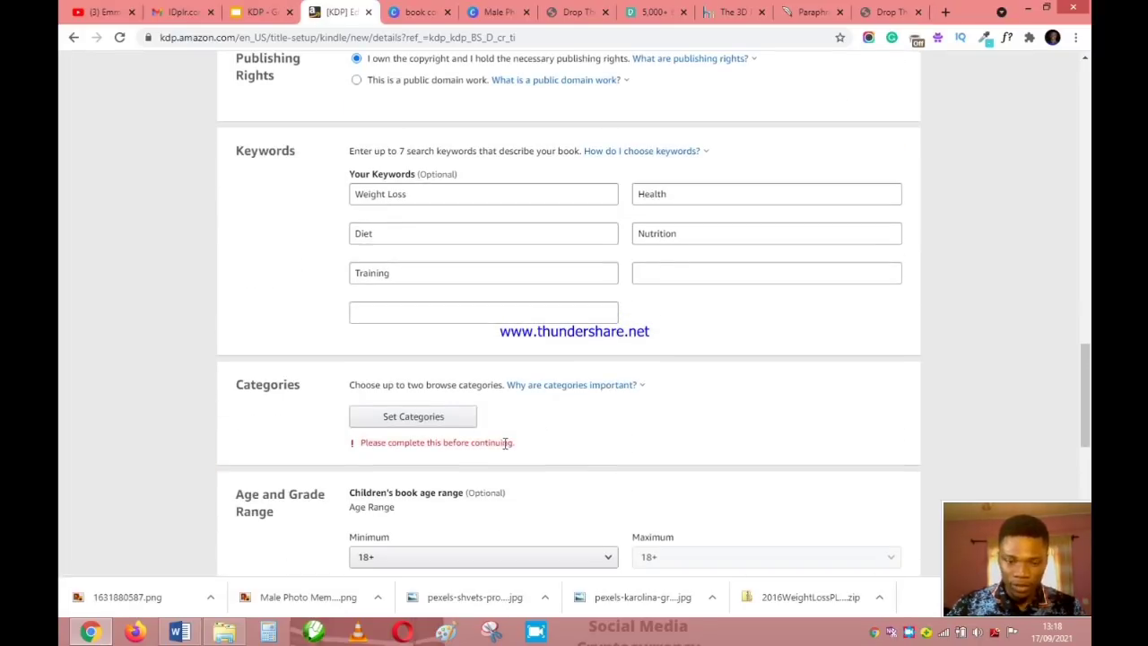
pyautogui.click(437, 419)
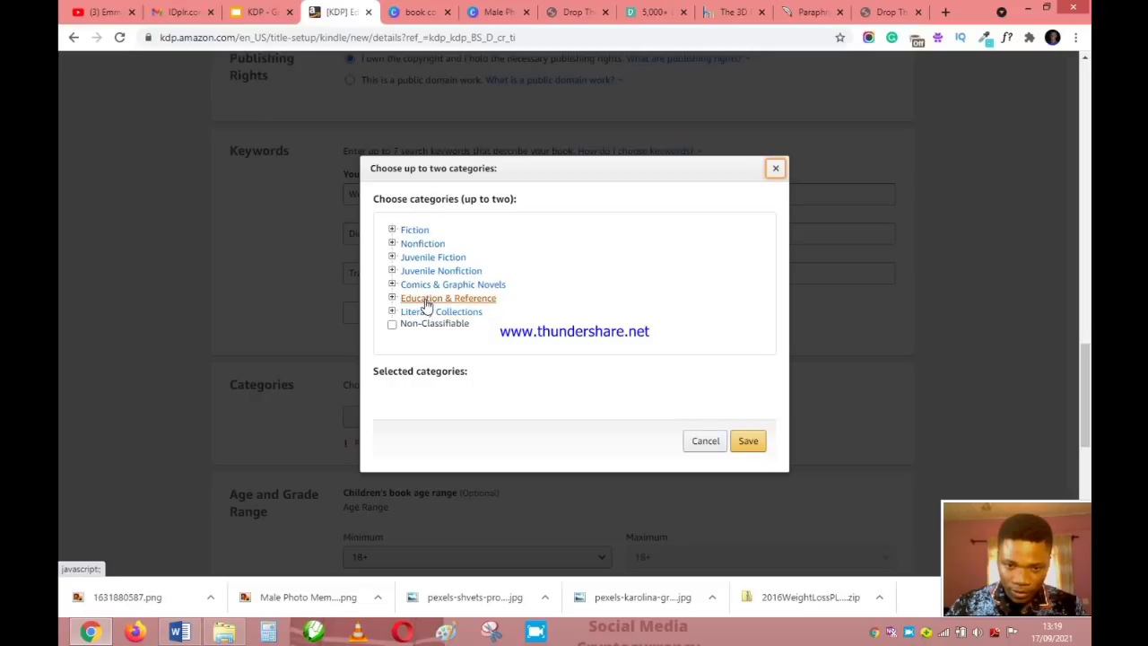
pyautogui.click(426, 301)
pyautogui.scroll(-1, 451, 307)
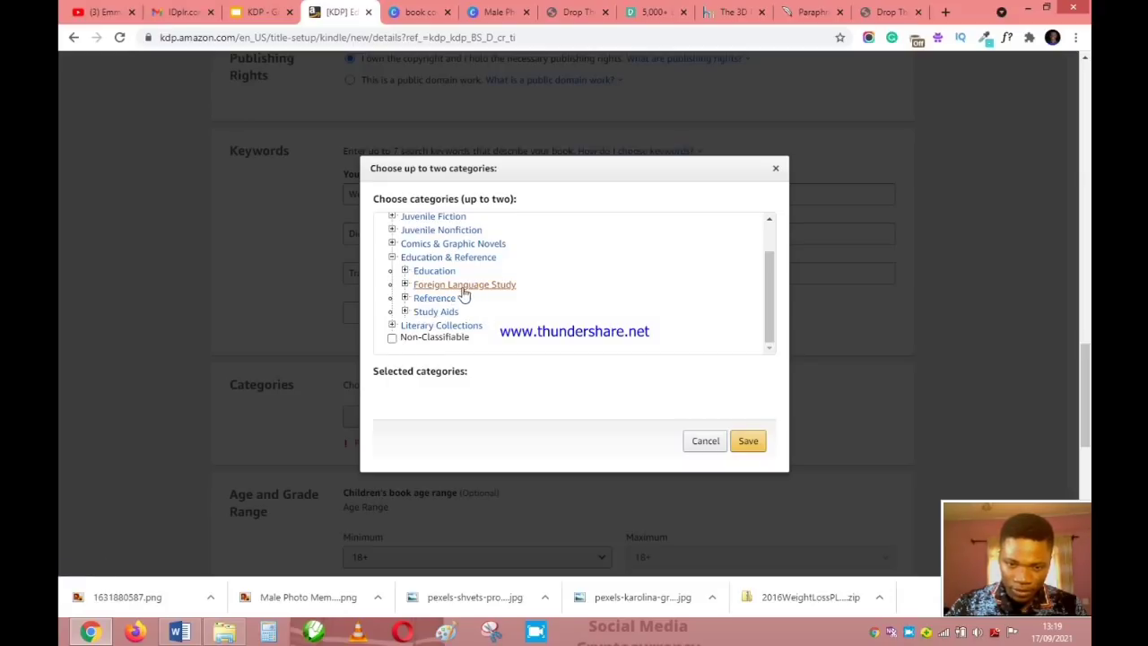
pyautogui.scroll(1, 454, 294)
pyautogui.scroll(2, 454, 294)
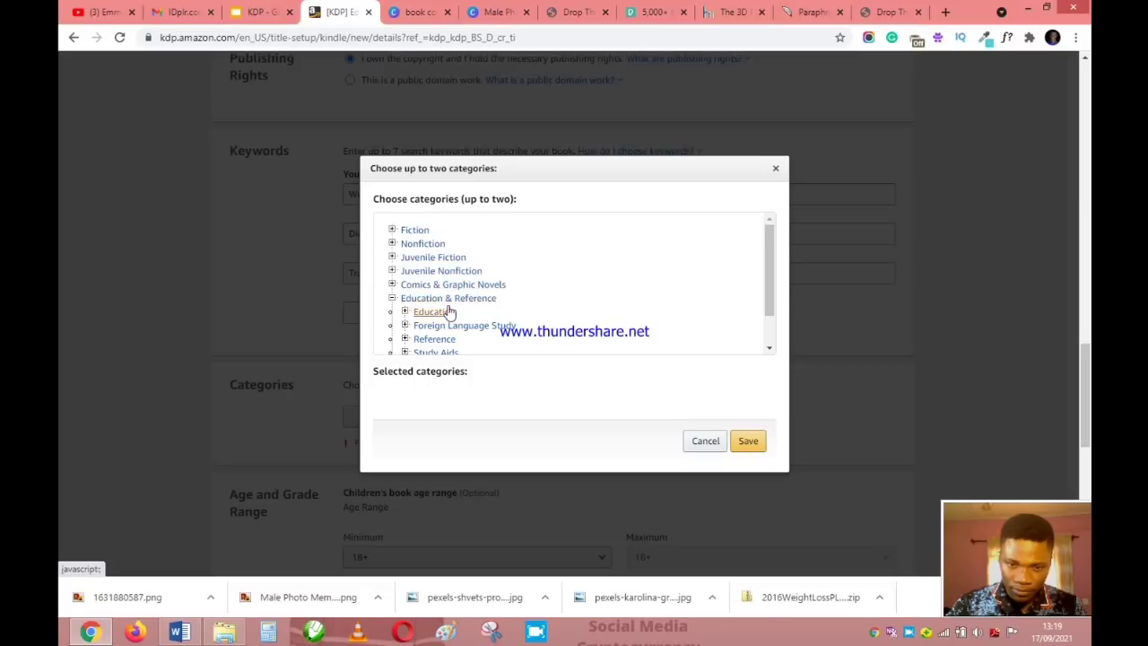
pyautogui.scroll(-2, 448, 307)
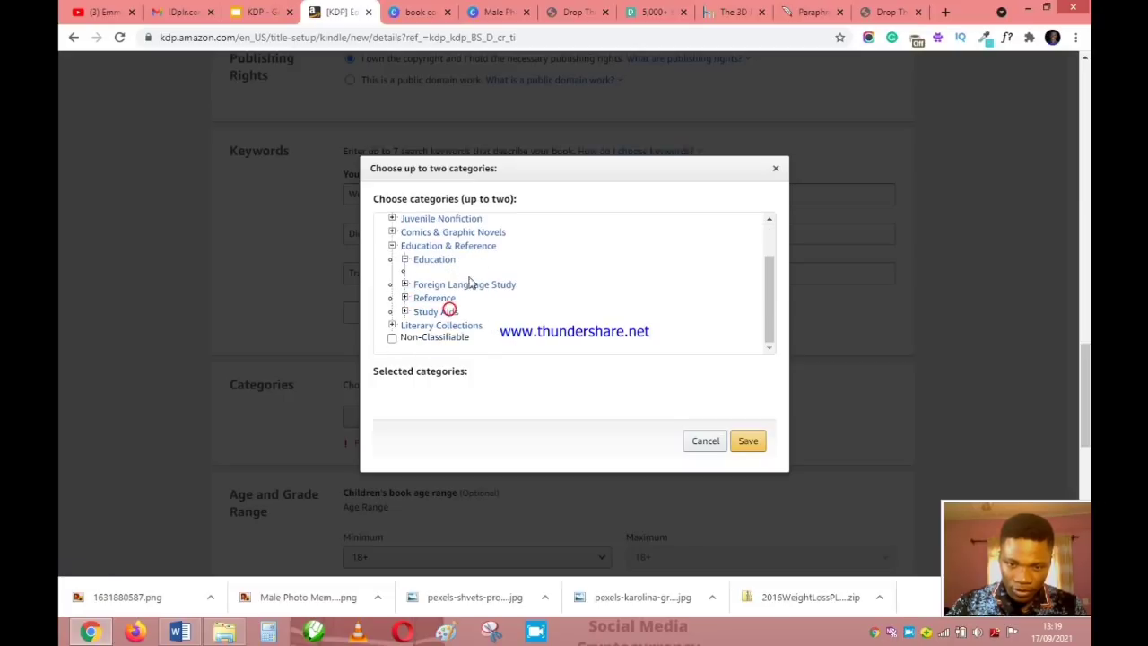
pyautogui.click(434, 260)
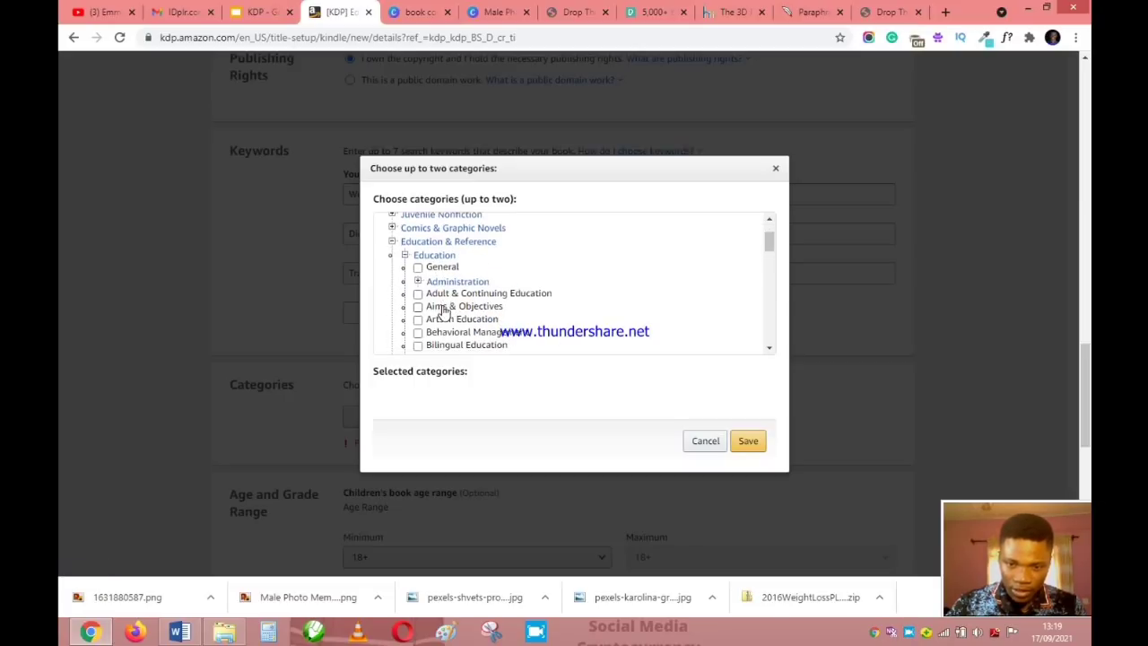
# Look through the Education subcategories and save Behavioral Management as the book's category
pyautogui.scroll(-2, 453, 323)
pyautogui.scroll(-4, 476, 341)
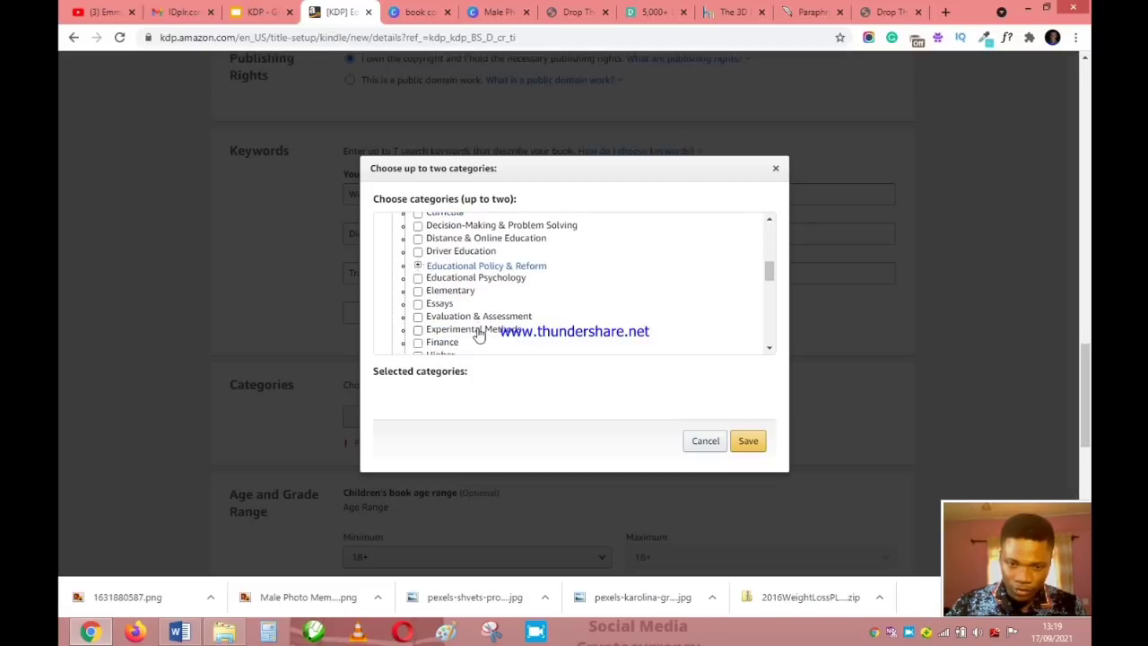
pyautogui.scroll(-2, 471, 332)
pyautogui.scroll(-2, 452, 310)
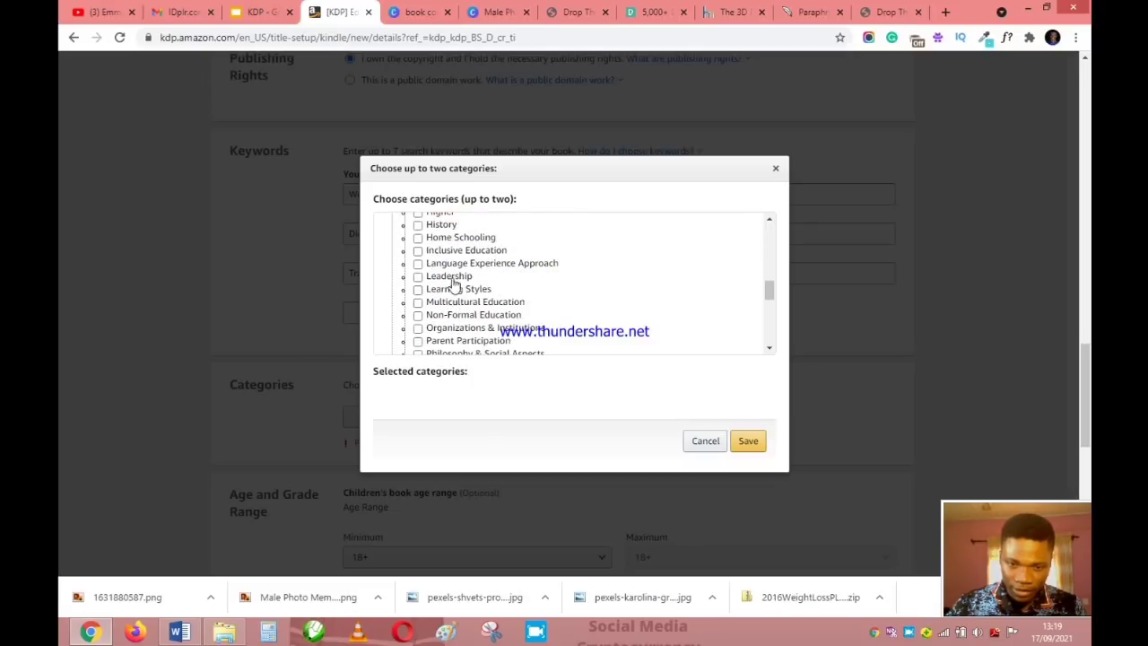
pyautogui.scroll(-2, 459, 270)
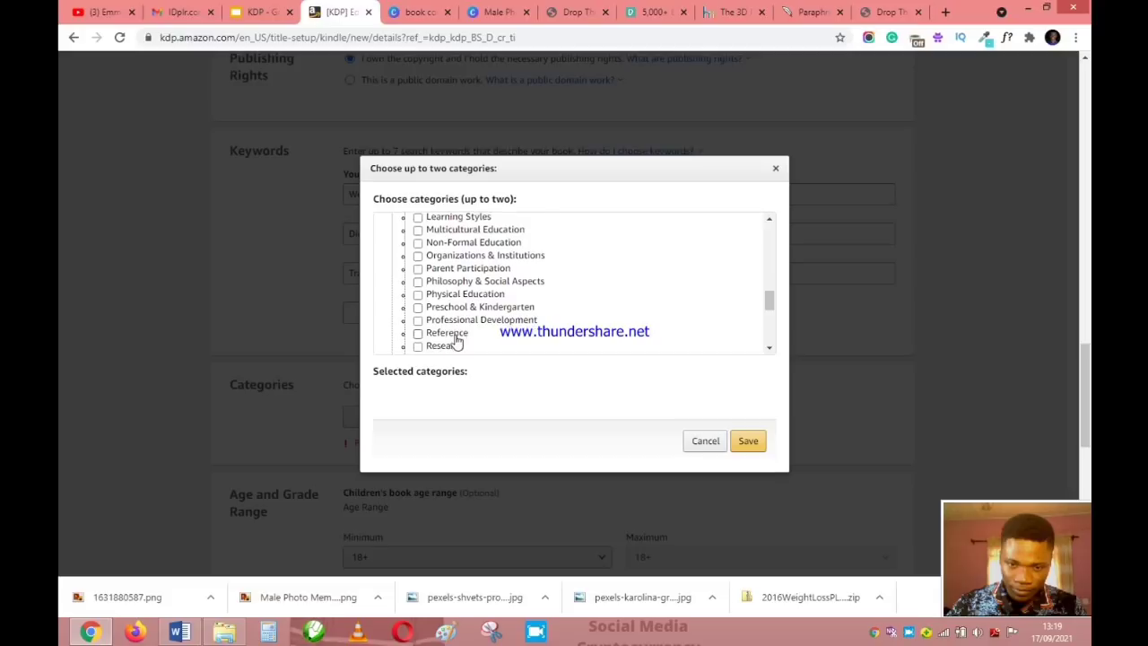
pyautogui.scroll(-2, 453, 332)
pyautogui.scroll(-2, 461, 321)
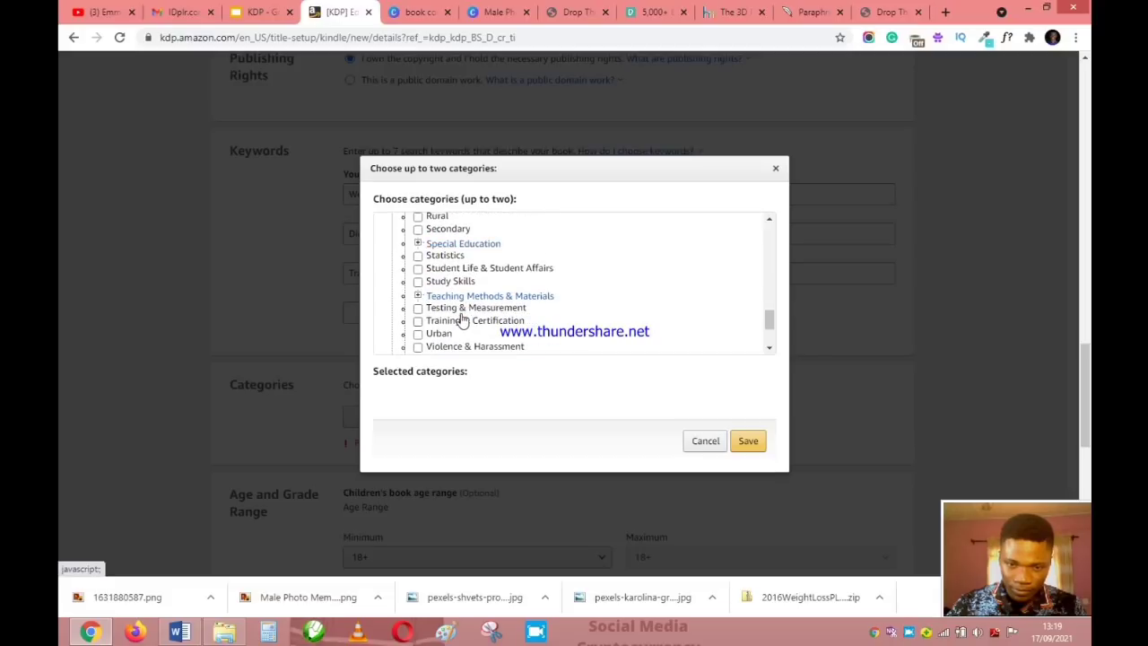
pyautogui.scroll(-3, 459, 318)
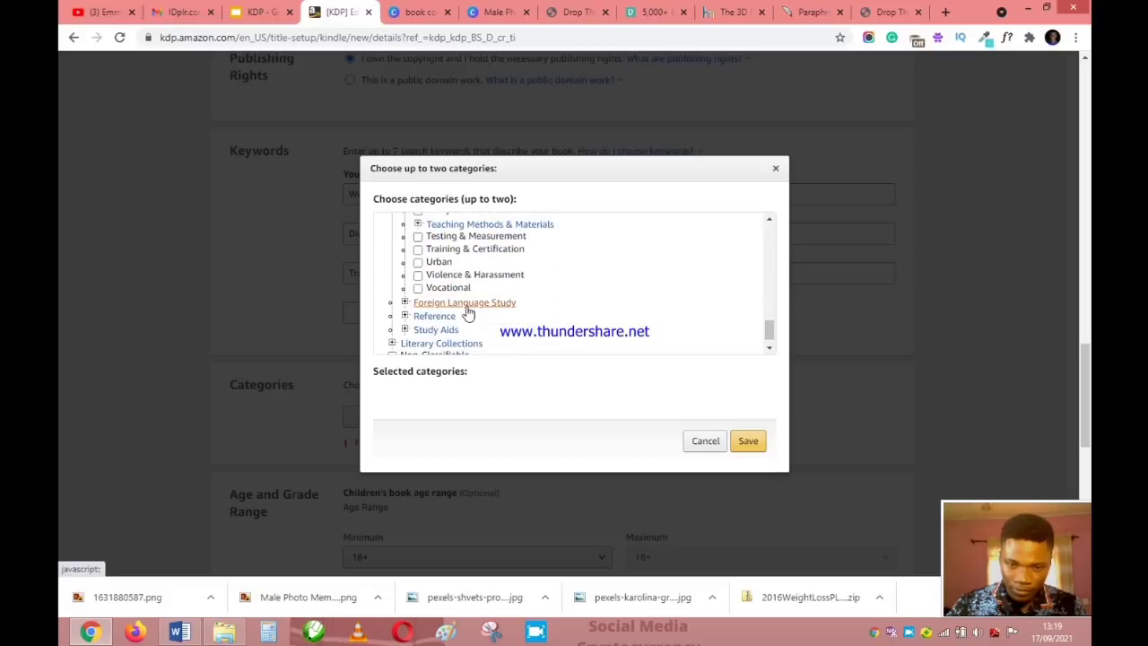
pyautogui.scroll(10, 466, 313)
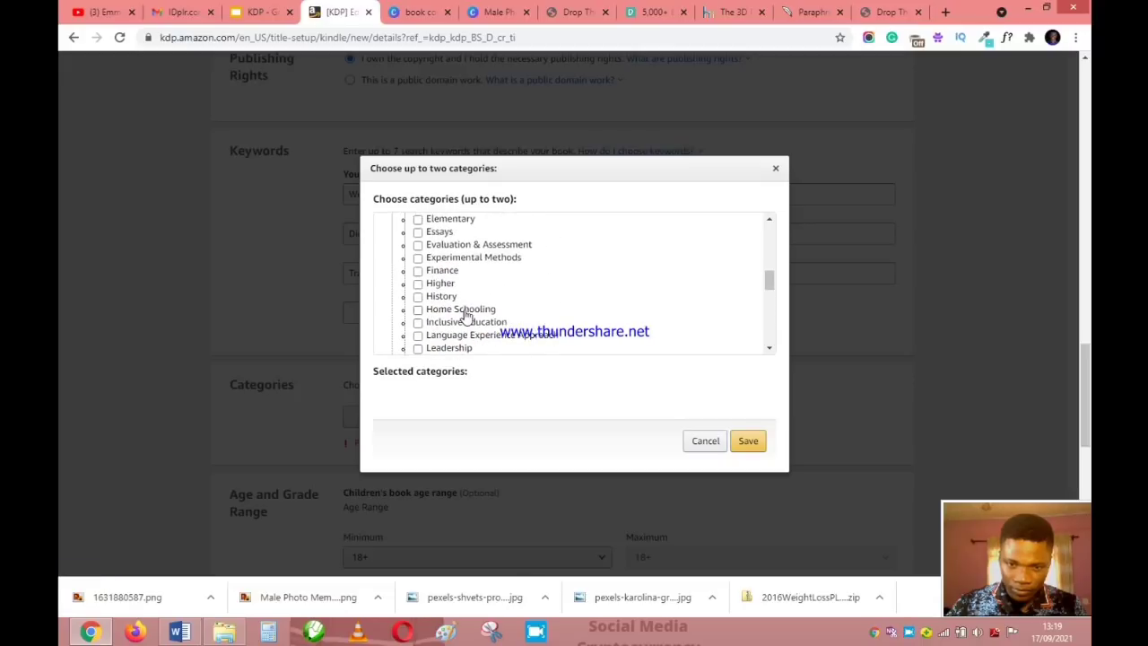
pyautogui.scroll(8, 463, 313)
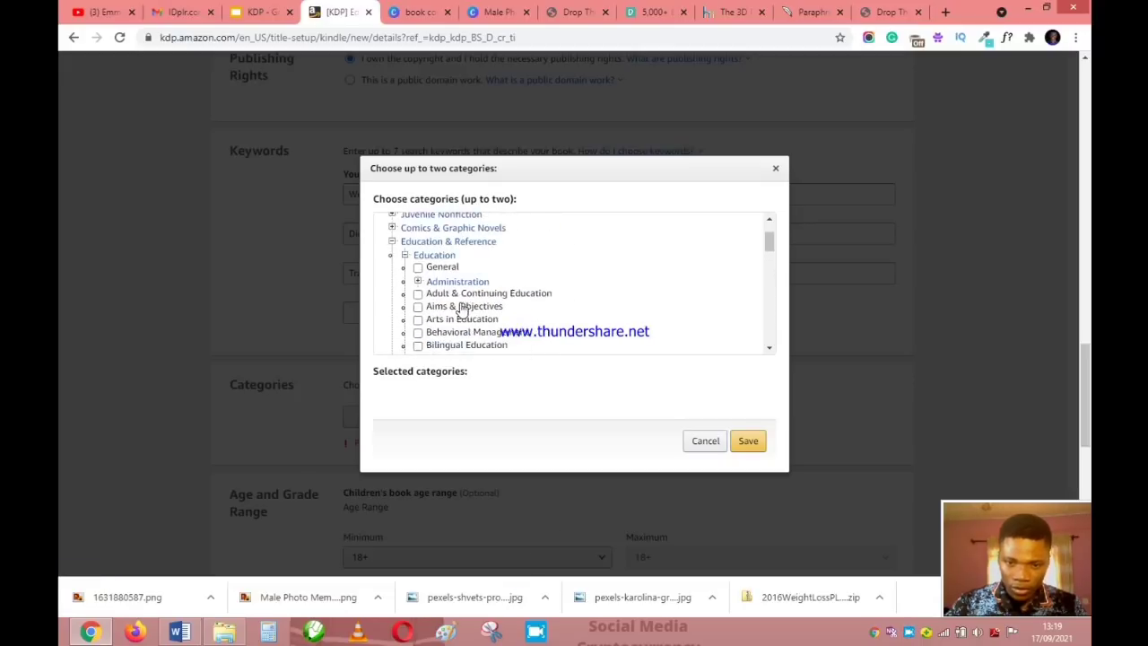
pyautogui.click(419, 336)
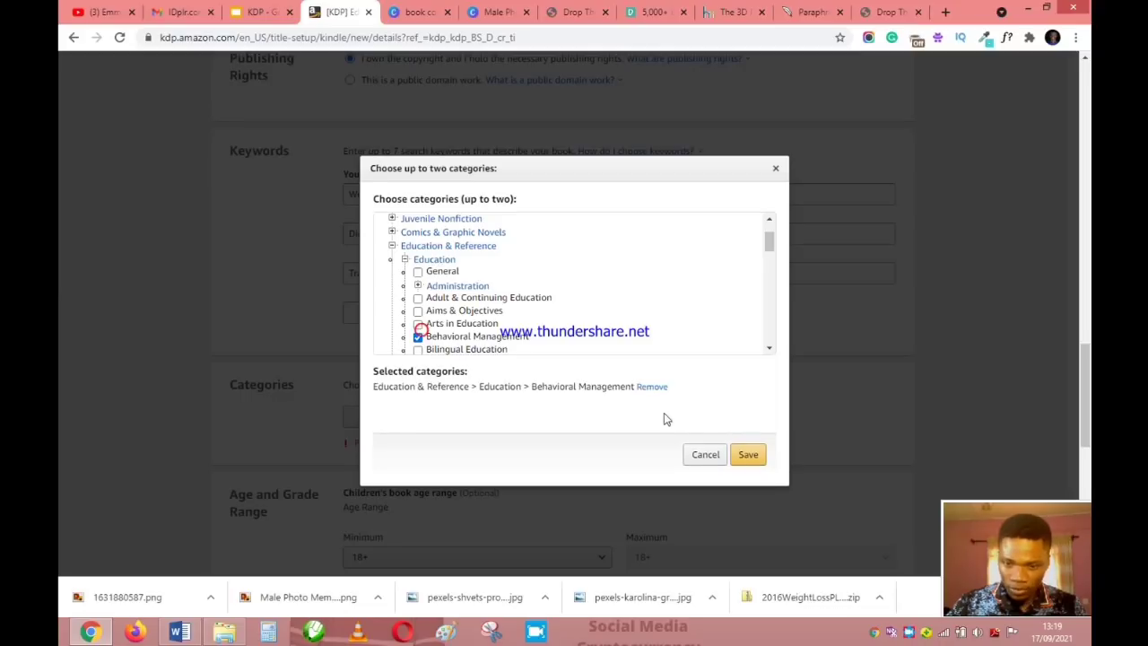
pyautogui.click(741, 456)
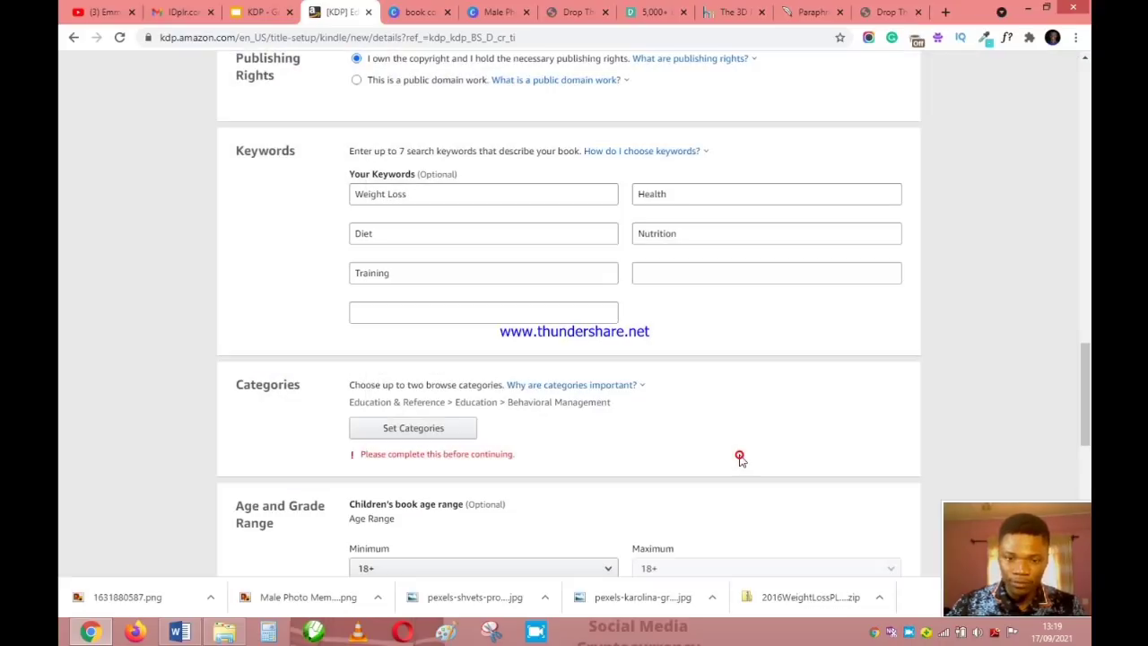
# Save the completed eBook details and continue to the Kindle eBook Content page
pyautogui.scroll(-2, 628, 426)
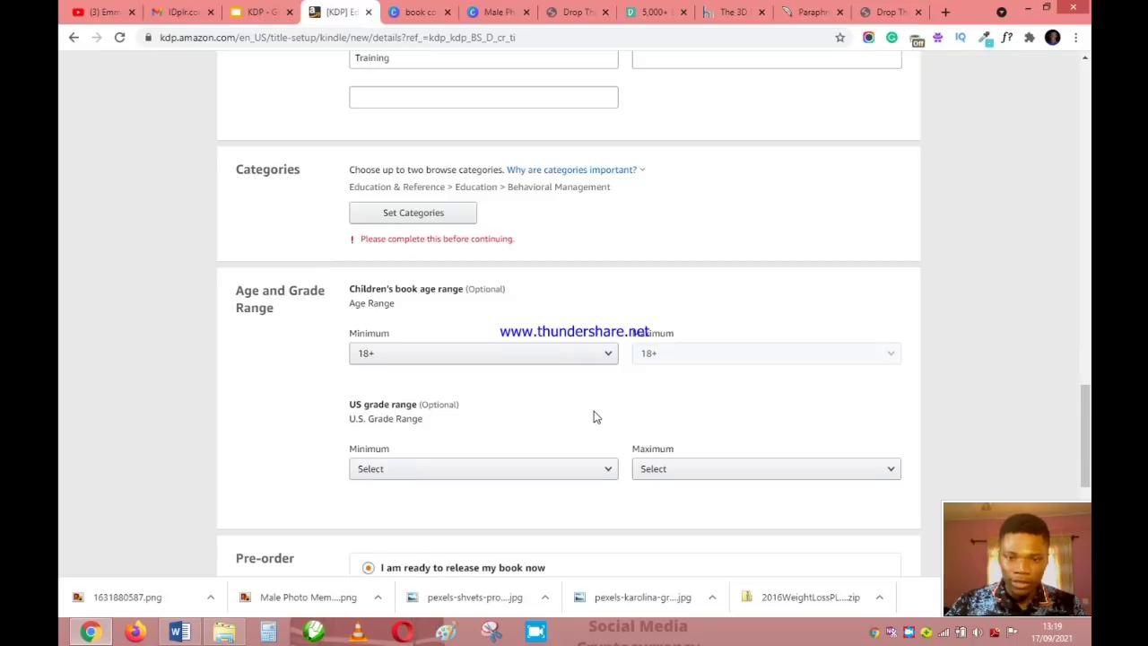
pyautogui.scroll(-3, 594, 416)
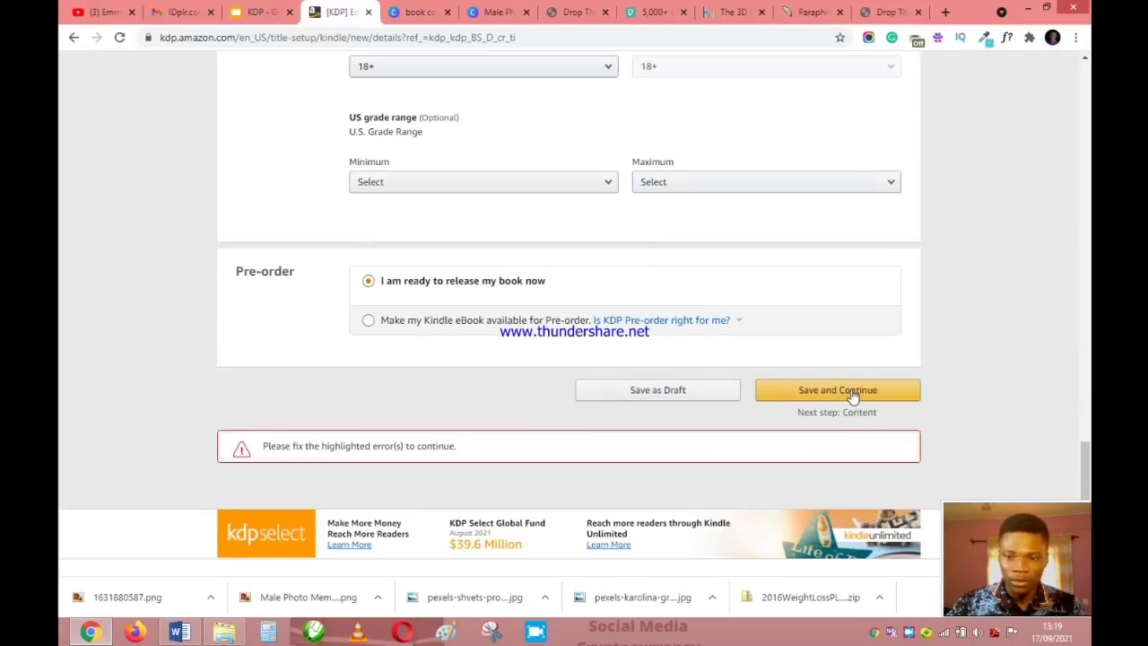
pyautogui.click(853, 391)
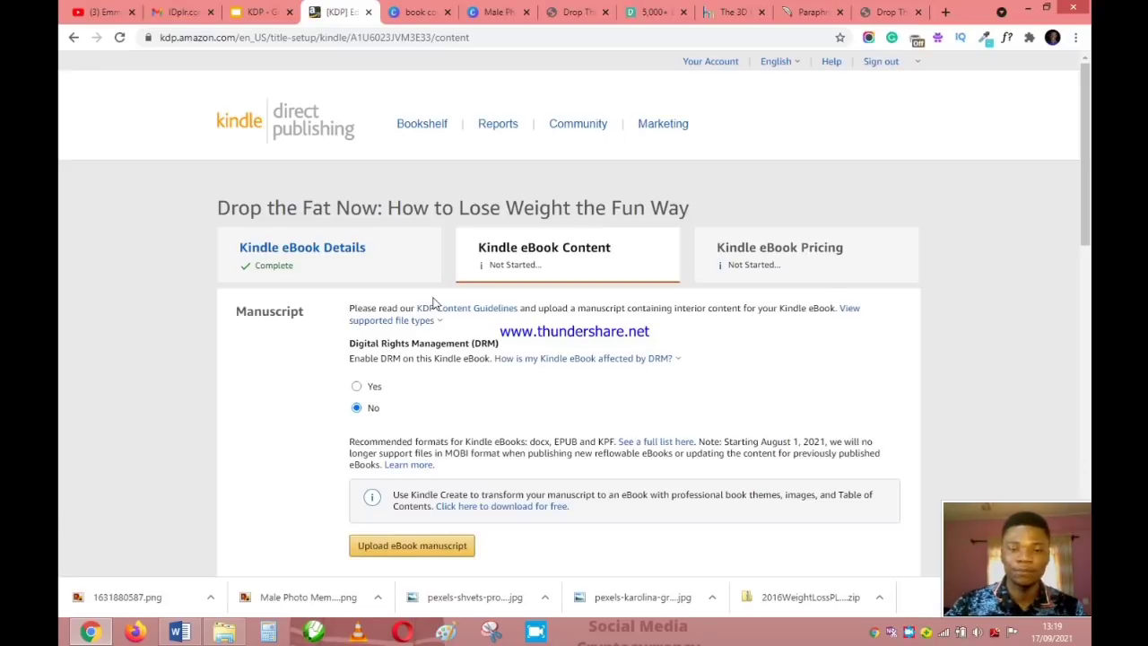
# Read the manuscript section's help notes on supported file types and on how DRM affects the Kindle eBook
pyautogui.moveTo(448, 333)
pyautogui.scroll(-1, 476, 294)
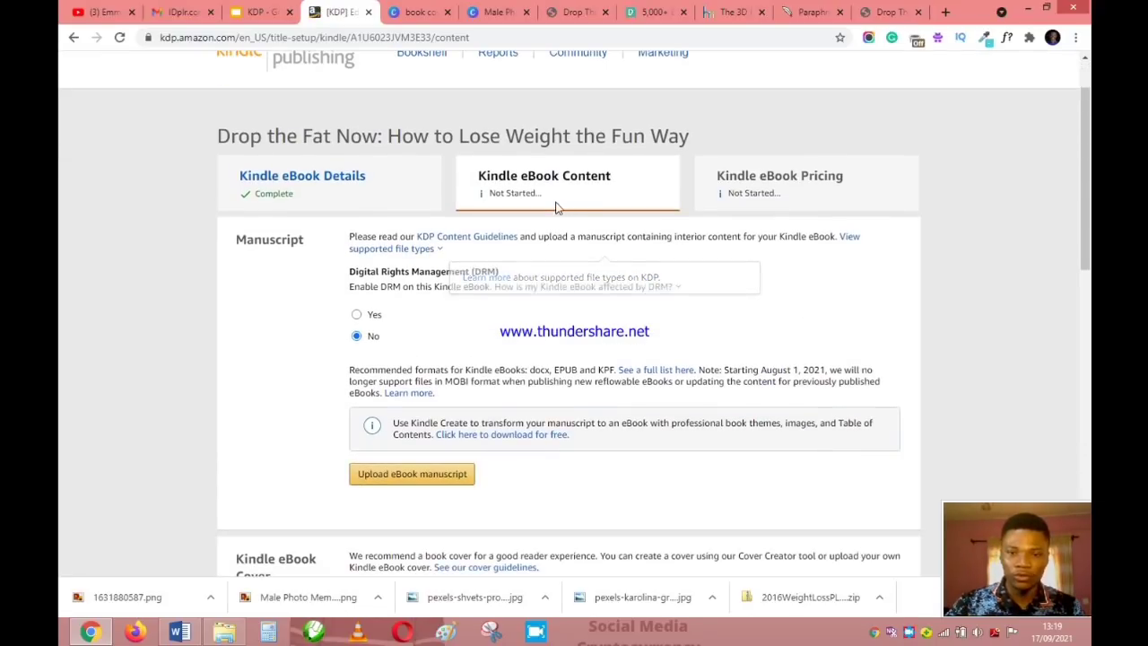
pyautogui.click(400, 249)
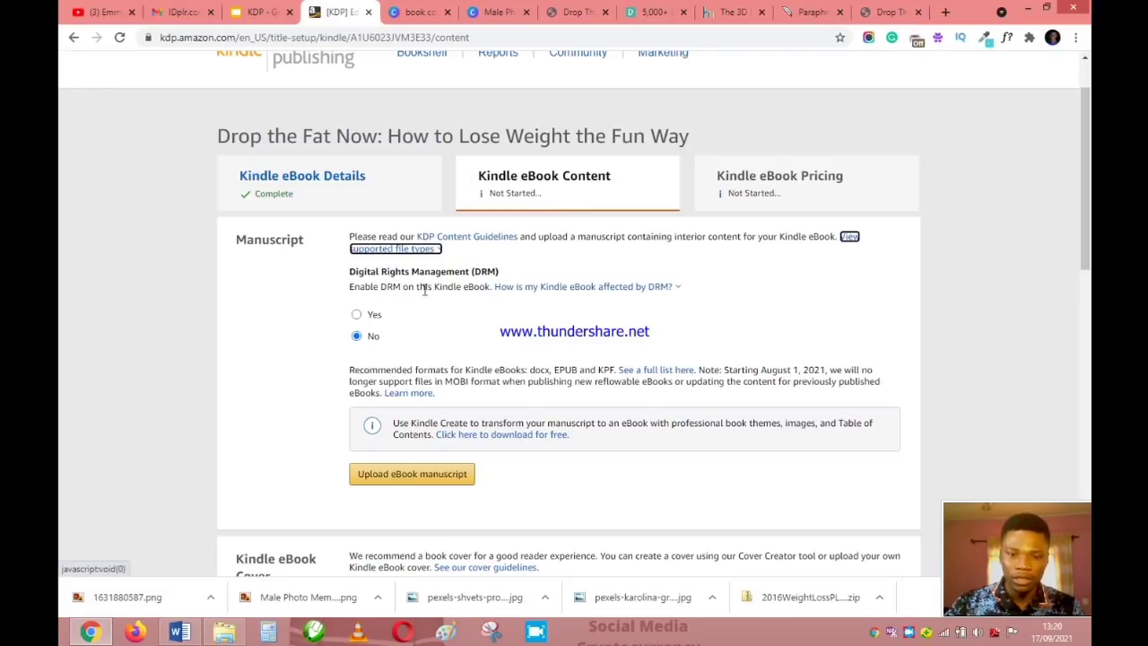
pyautogui.click(508, 288)
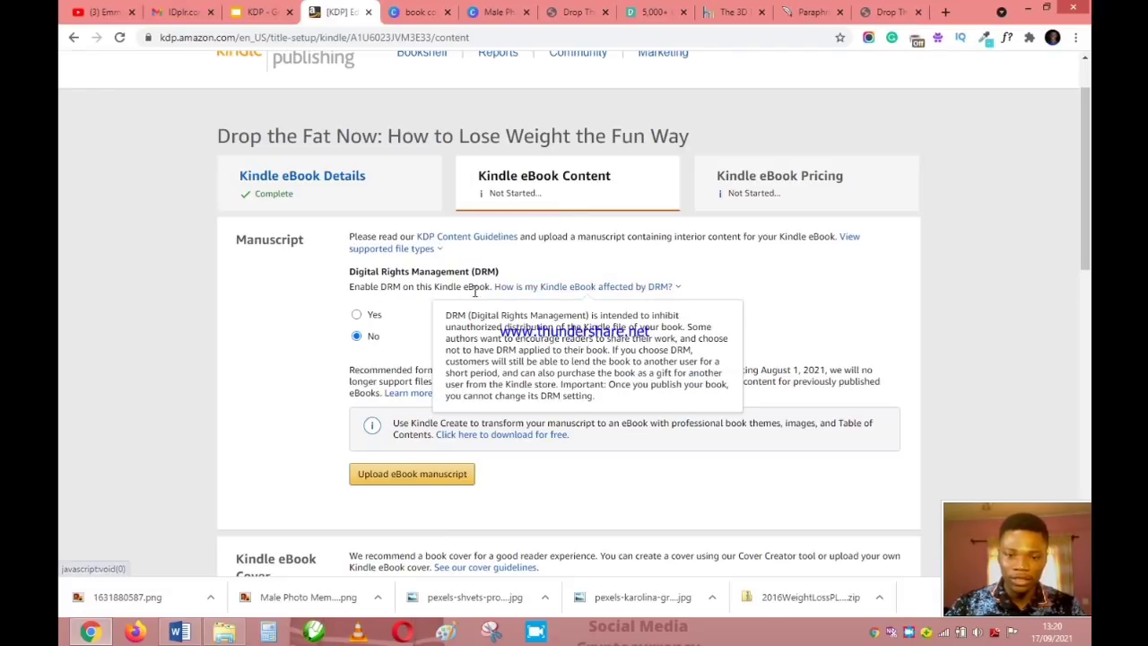
pyautogui.click(476, 289)
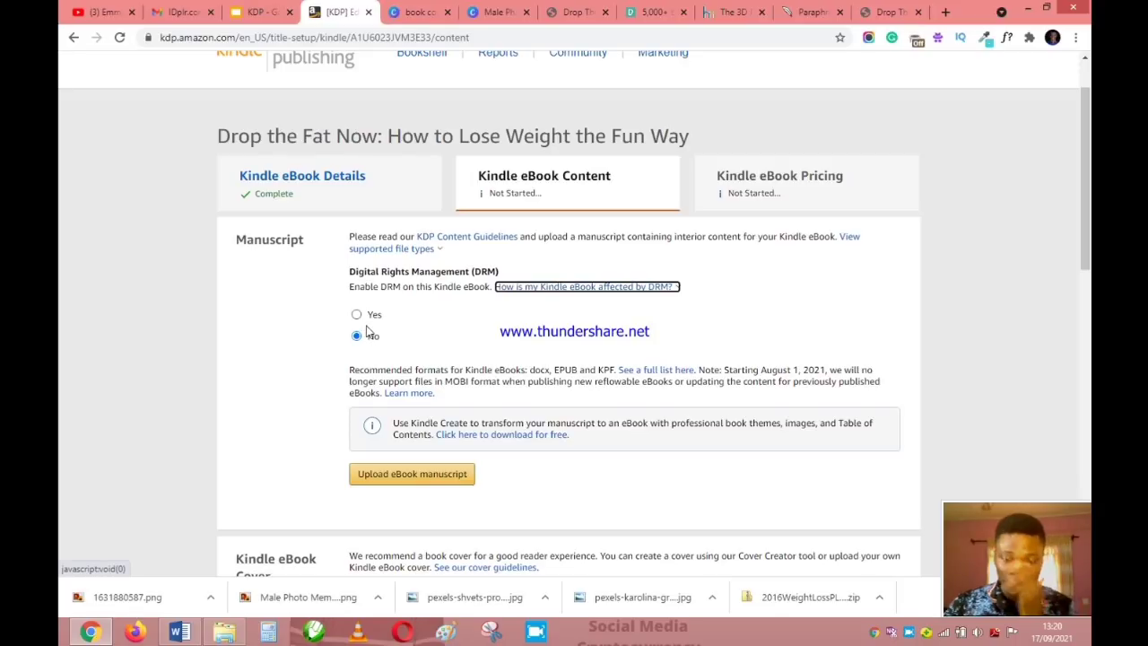
pyautogui.click(384, 267)
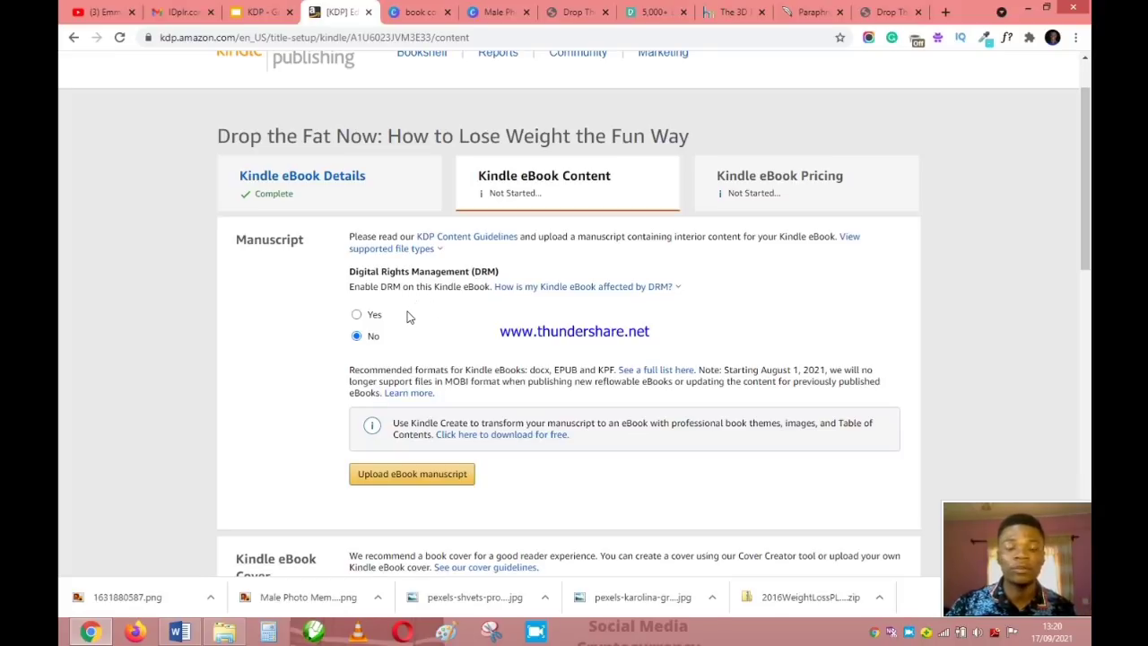
# Enable Digital Rights Management for the Kindle eBook and start the manuscript upload
pyautogui.click(357, 314)
pyautogui.scroll(-2, 439, 380)
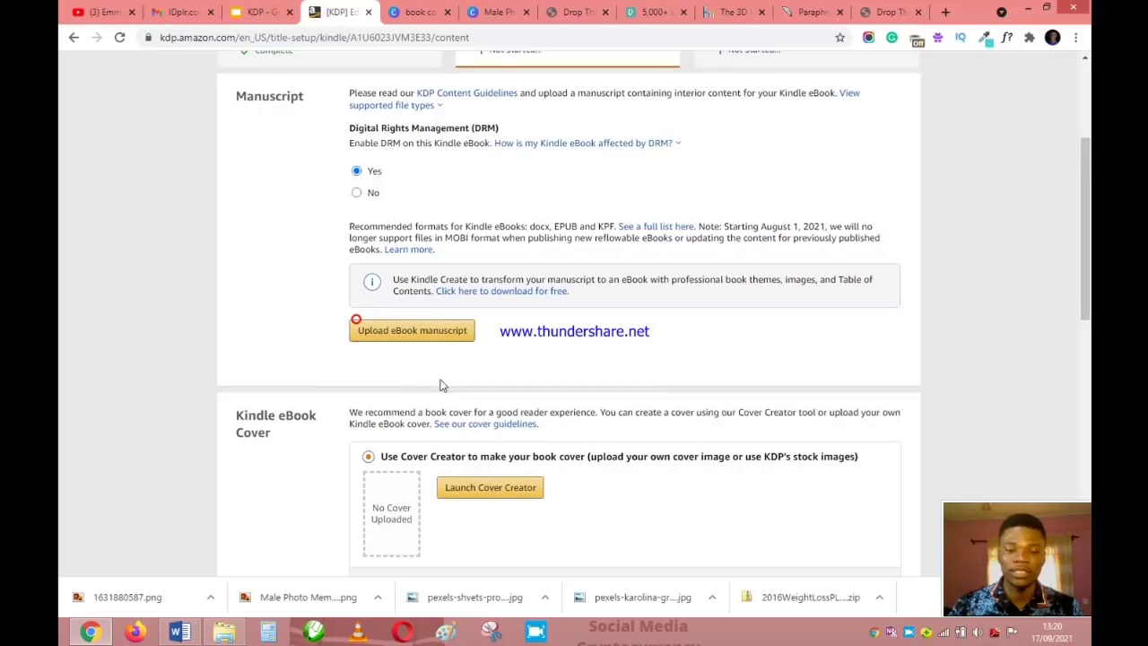
pyautogui.click(357, 321)
pyautogui.click(420, 332)
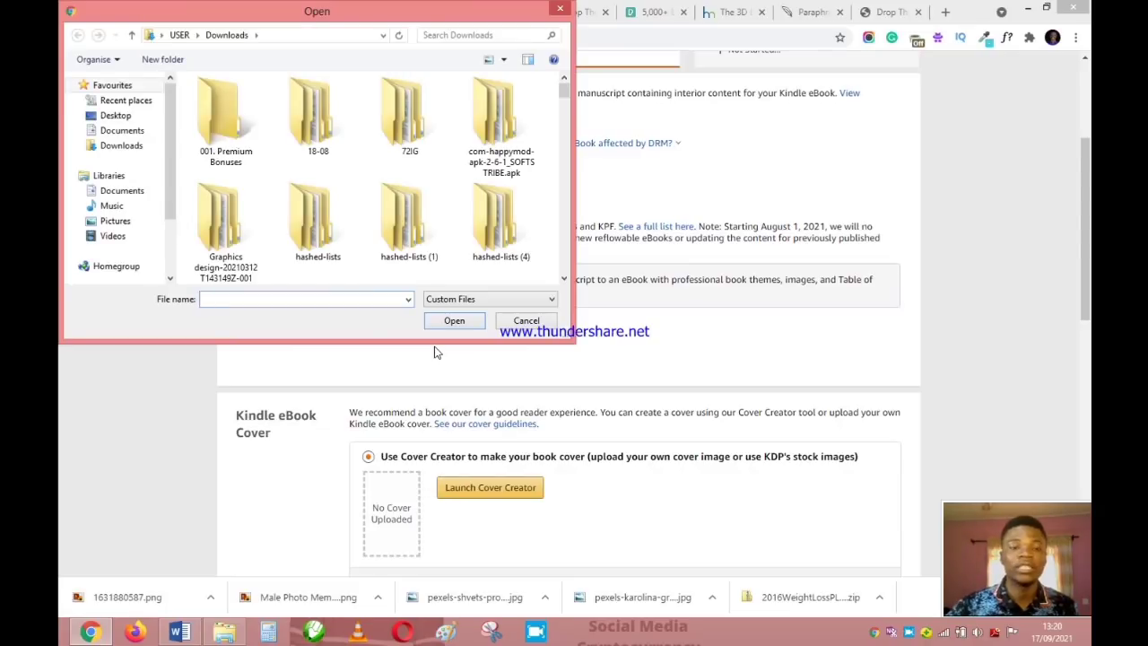
pyautogui.click(133, 115)
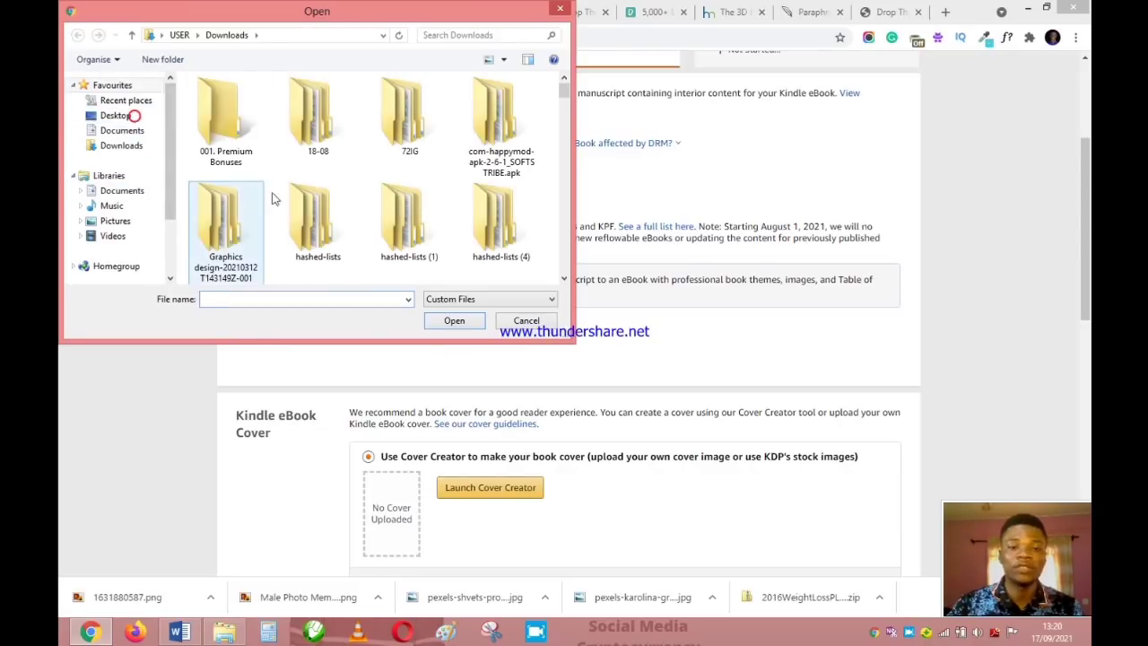
pyautogui.click(285, 195)
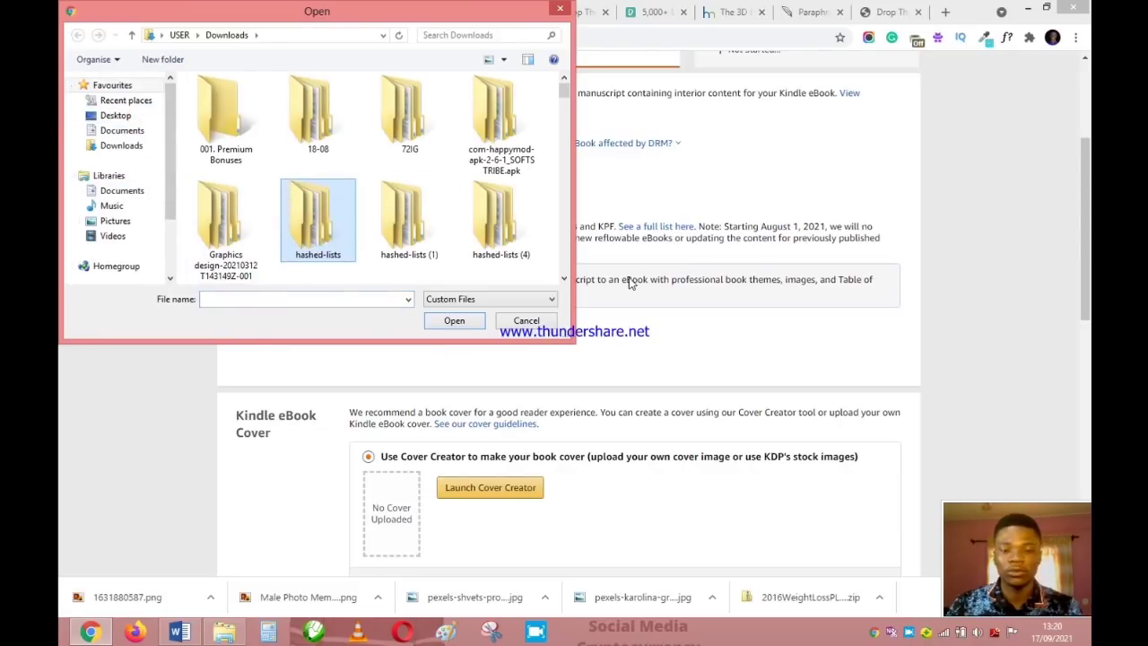
pyautogui.press('e')
pyautogui.press('d')
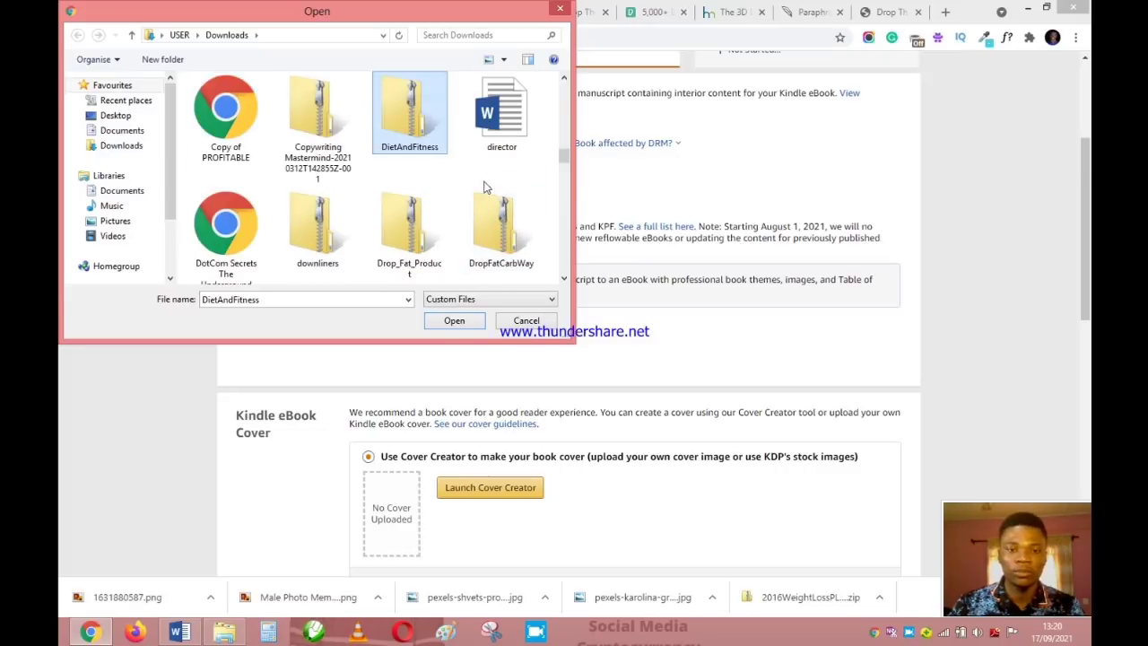
pyautogui.press('d')
# Choose the PDF "Drop The Fat Now New" from the Ebook folder of Drop_Fat_Product on the Desktop as the manuscript
pyautogui.click(133, 118)
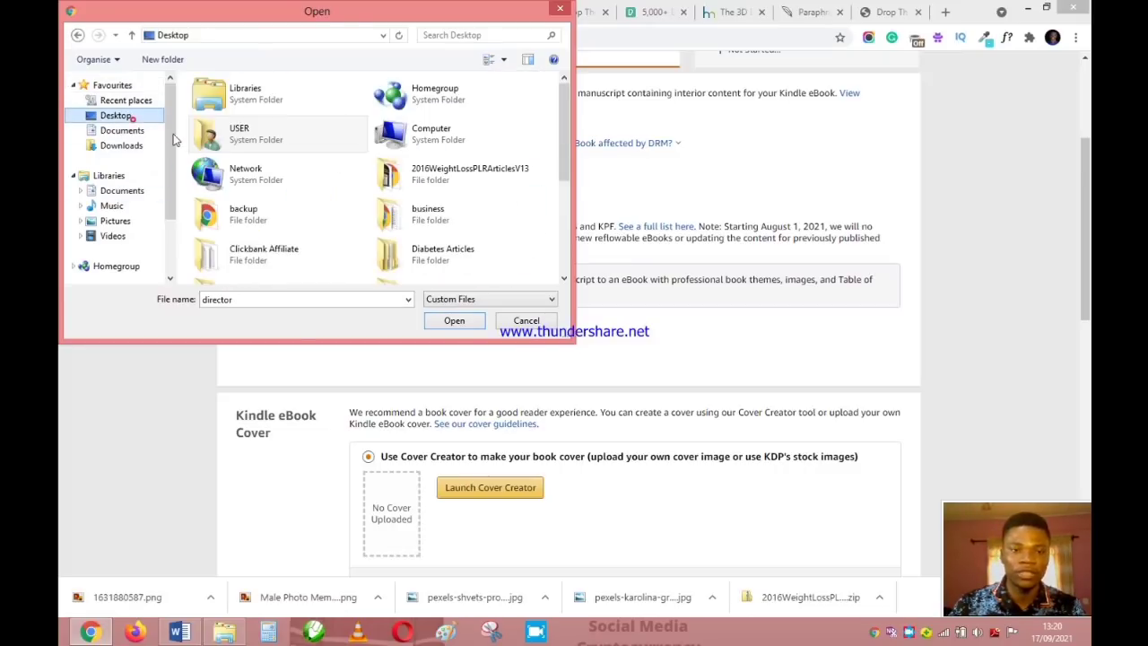
pyautogui.click(244, 169)
pyautogui.press('d')
pyautogui.press('d')
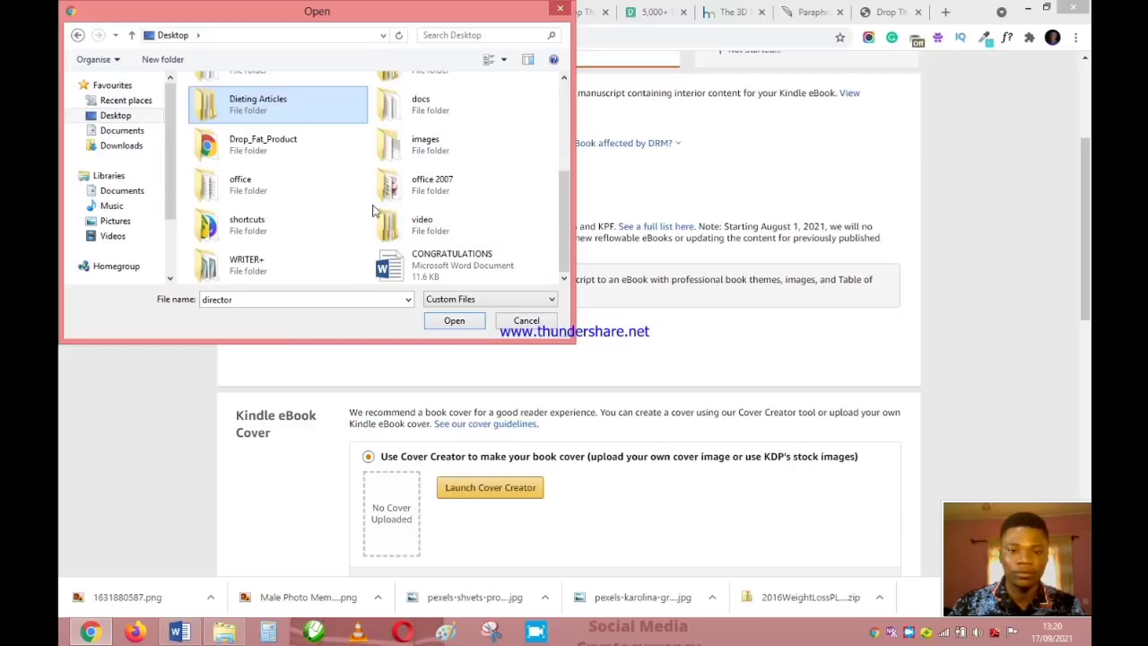
pyautogui.doubleClick(312, 134)
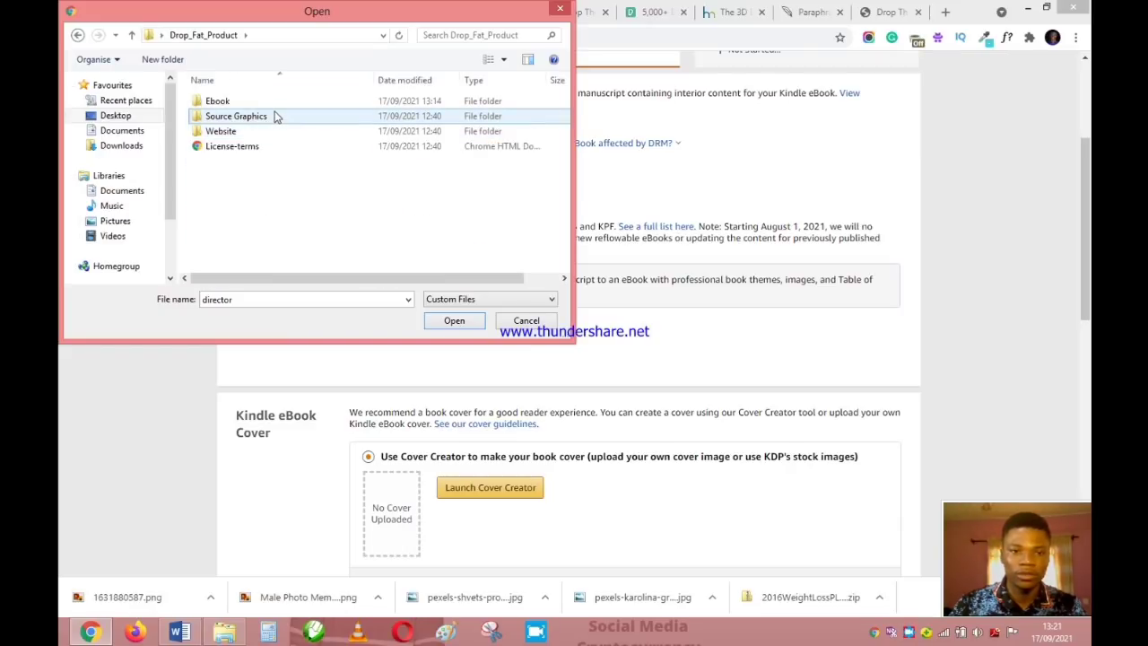
pyautogui.doubleClick(271, 102)
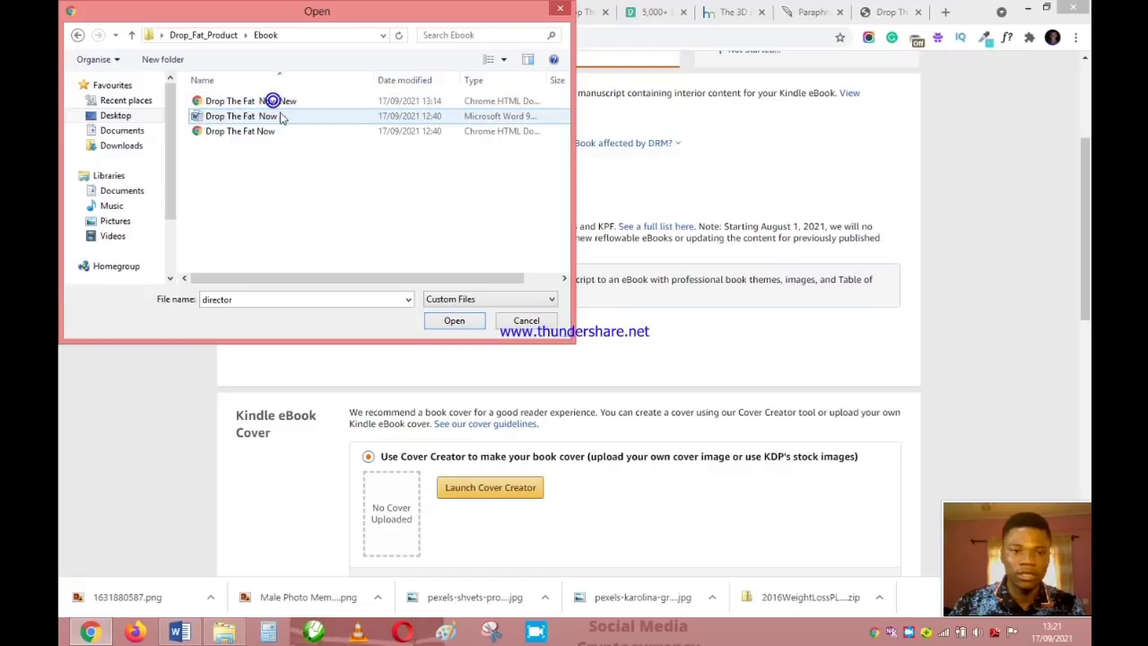
pyautogui.doubleClick(273, 100)
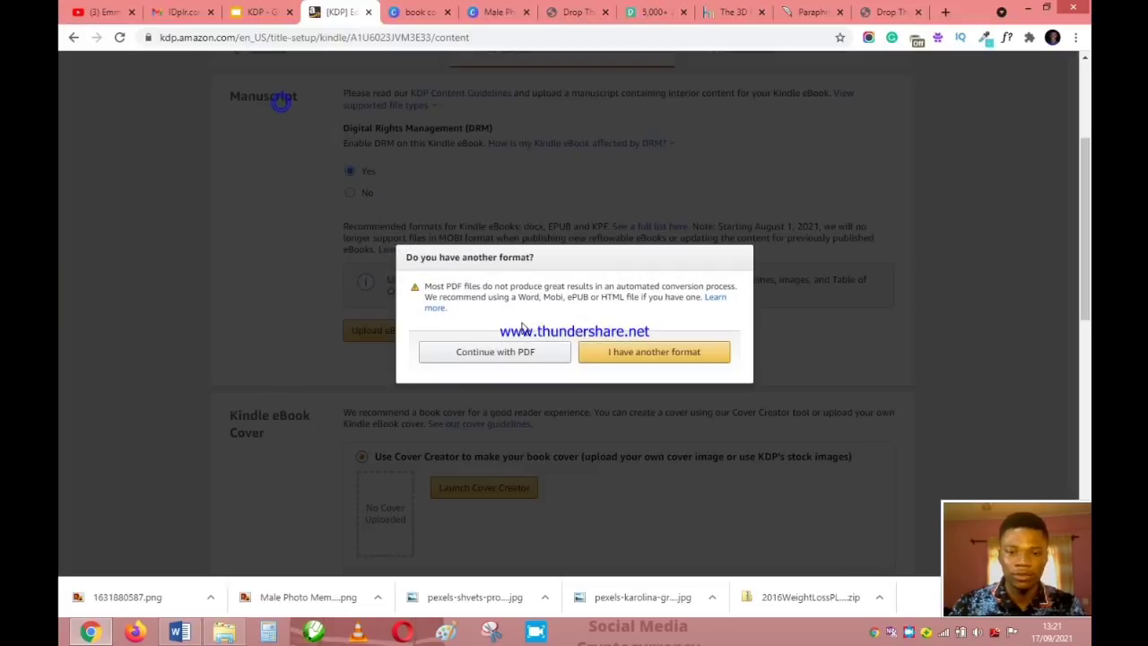